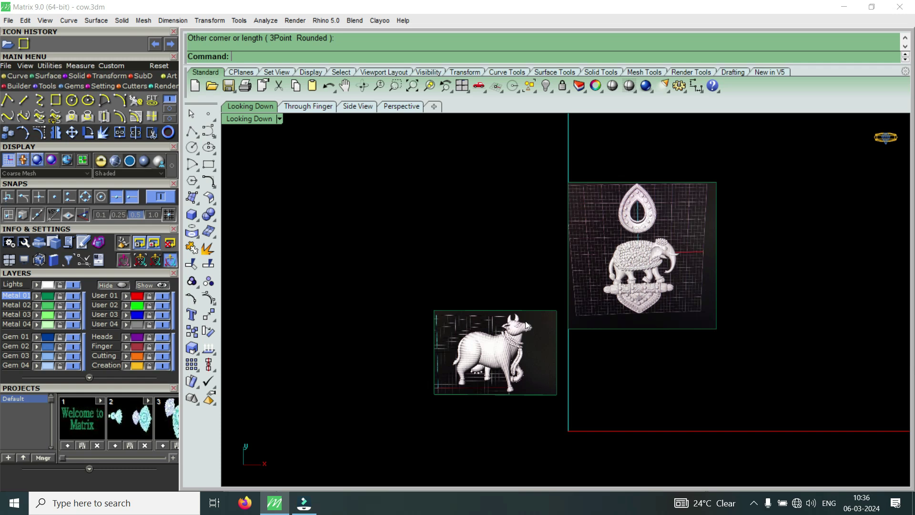
scroll(576, 305, "up", 2)
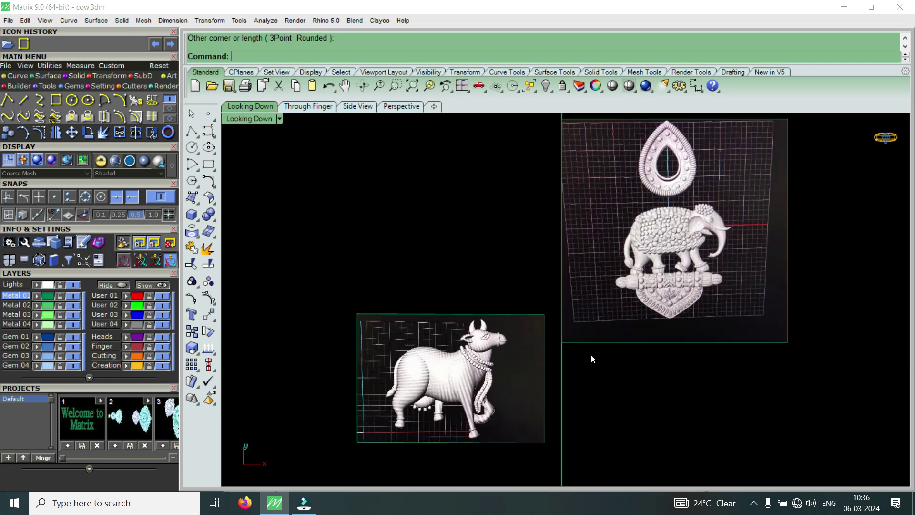
scroll(625, 318, "down", 2)
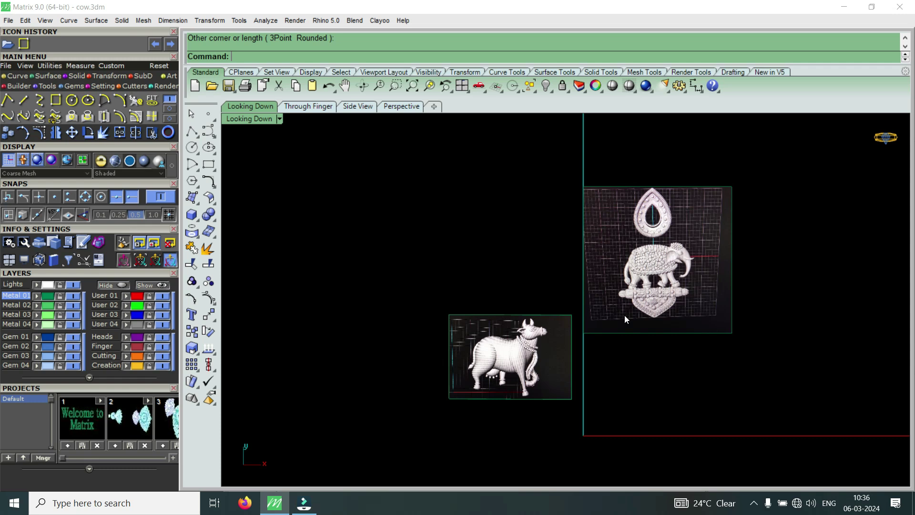
scroll(533, 364, "up", 2)
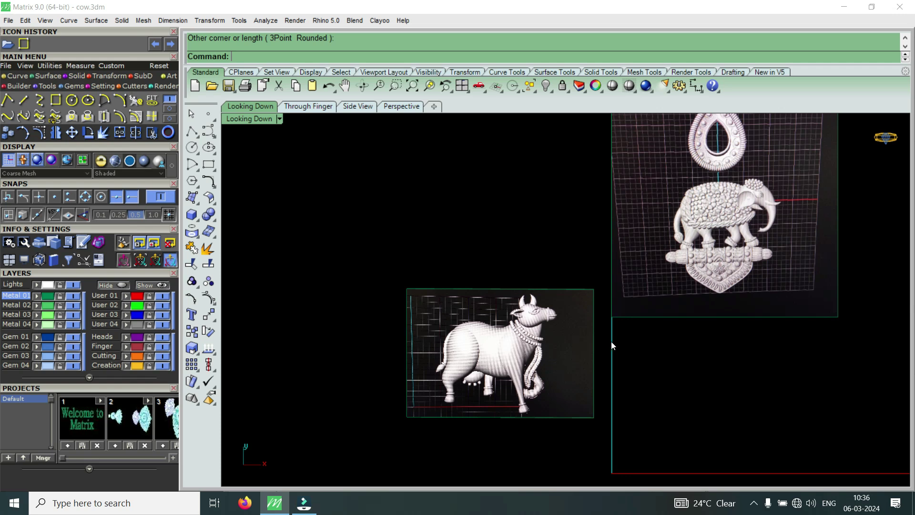
scroll(608, 394, "down", 2)
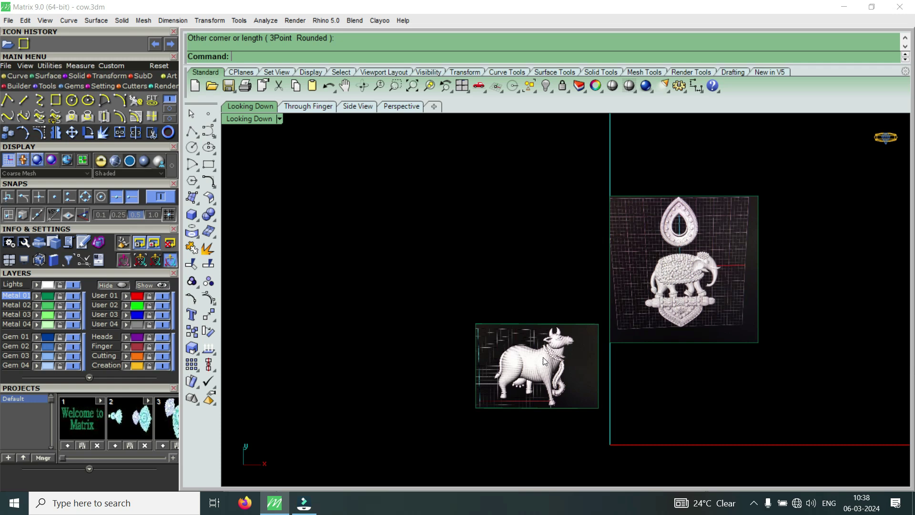
Delete the elephant reference picture and leave only the cow reference picture in the top view.
left_click(665, 299)
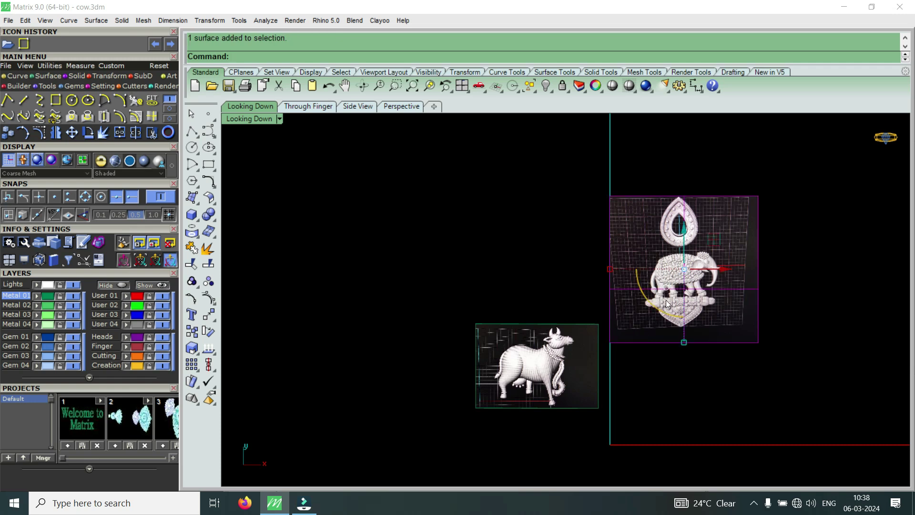
key("Delete")
left_click(559, 385)
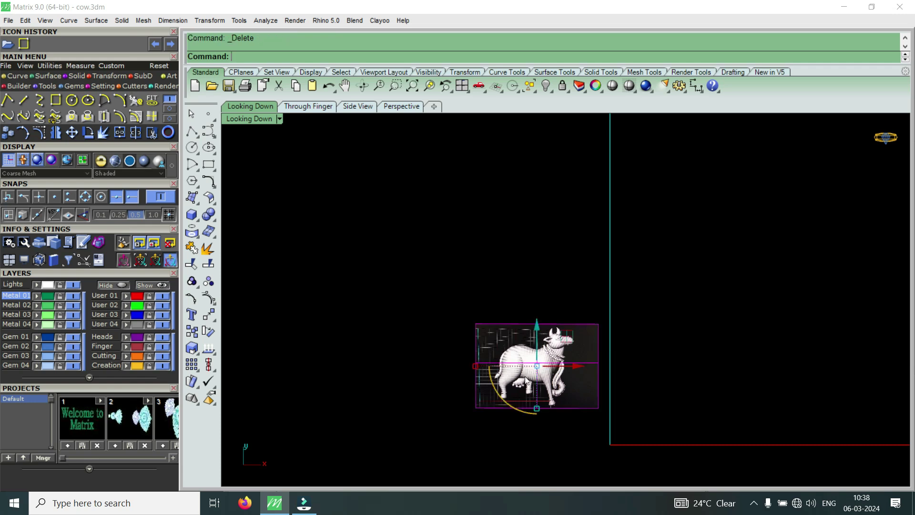
scroll(558, 385, "up", 1)
scroll(559, 385, "up", 2)
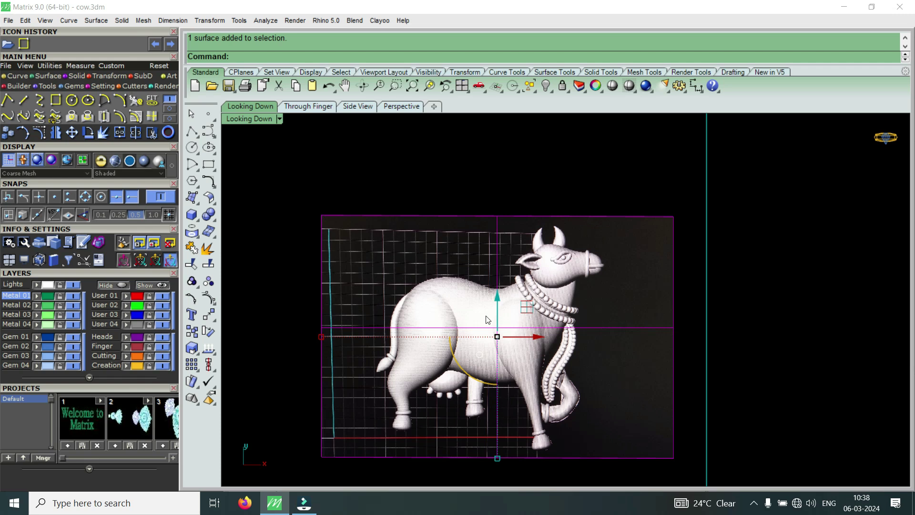
key("Escape")
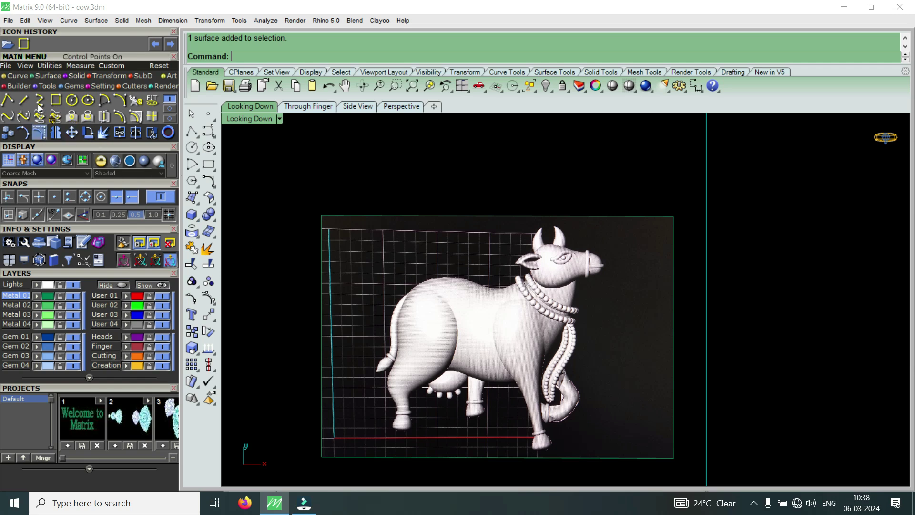
Measure the cow's horizontal extent in the reference picture from the rear to the muzzle with the Distance command.
left_click(262, 21)
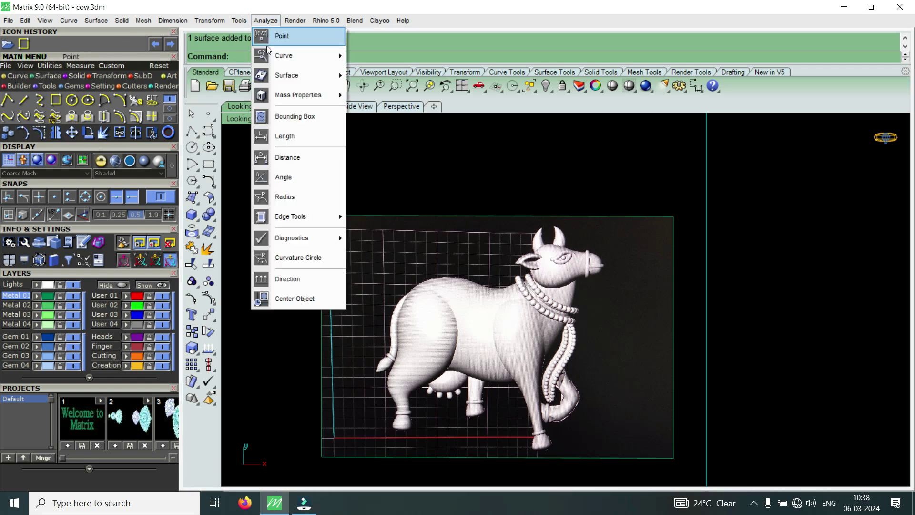
left_click(301, 162)
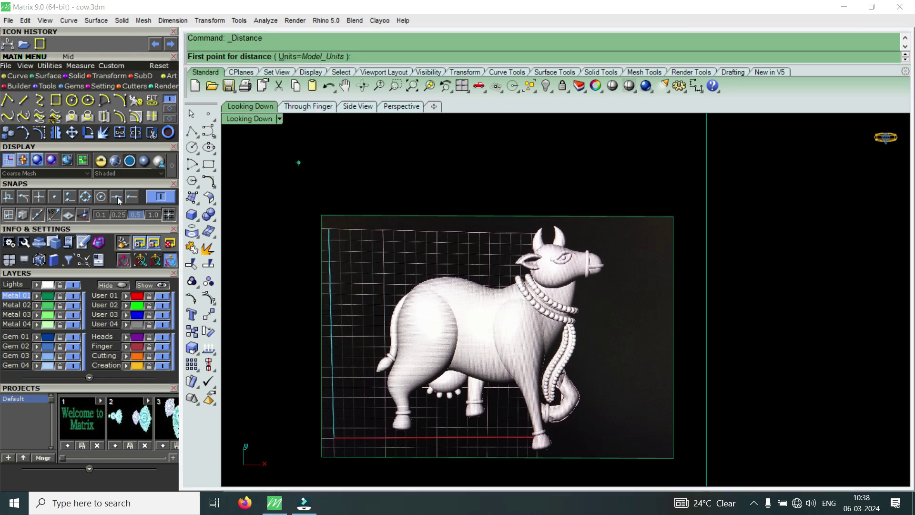
left_click(388, 331)
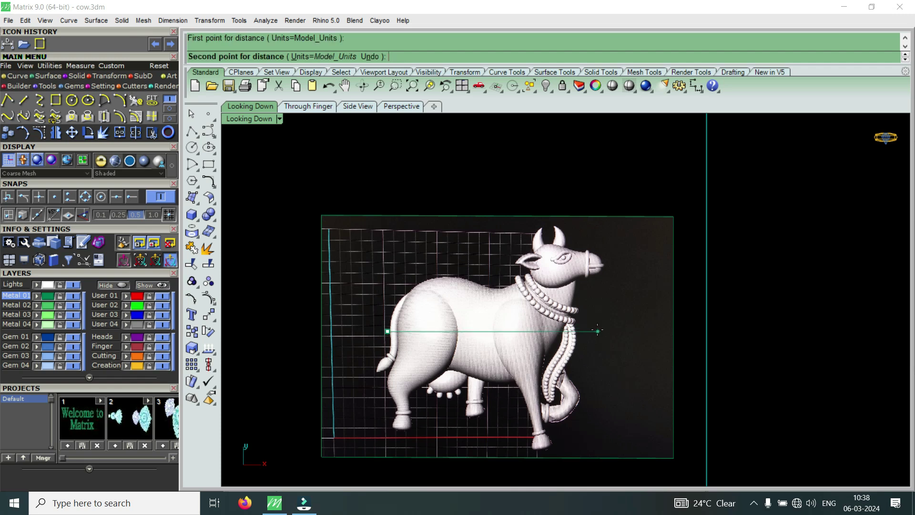
left_click(597, 330)
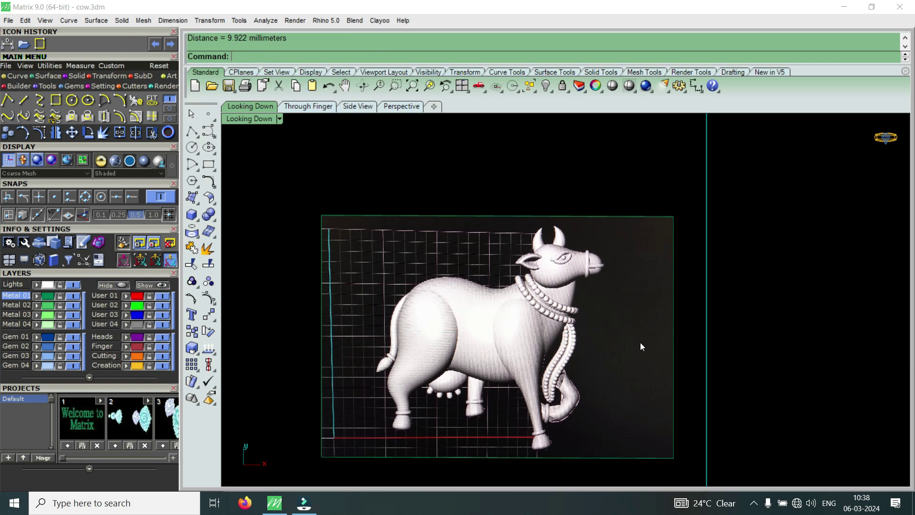
Move the cow reference picture from a point near its centre to the origin at 0.
scroll(620, 319, "down", 3)
scroll(605, 372, "down", 3)
scroll(583, 350, "up", 2)
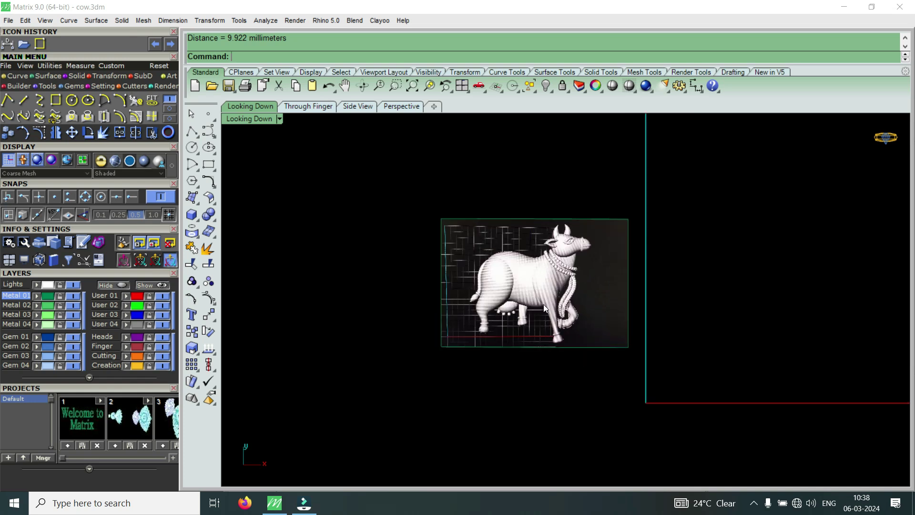
left_click(534, 292)
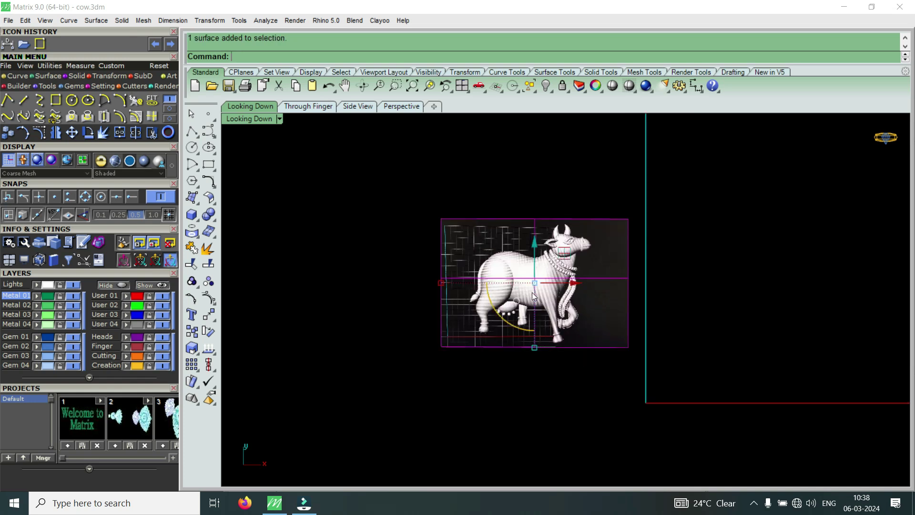
left_click(71, 133)
scroll(534, 285, "up", 2)
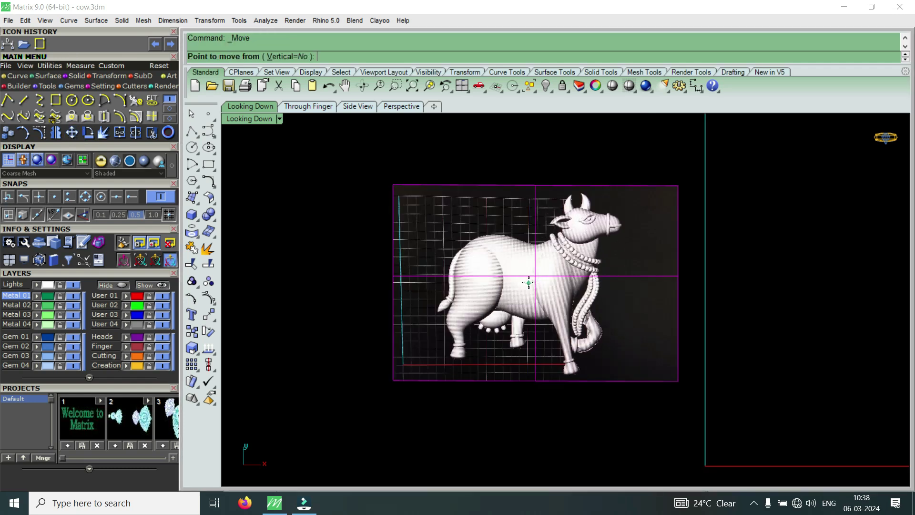
left_click(529, 283)
type("0")
key("Return")
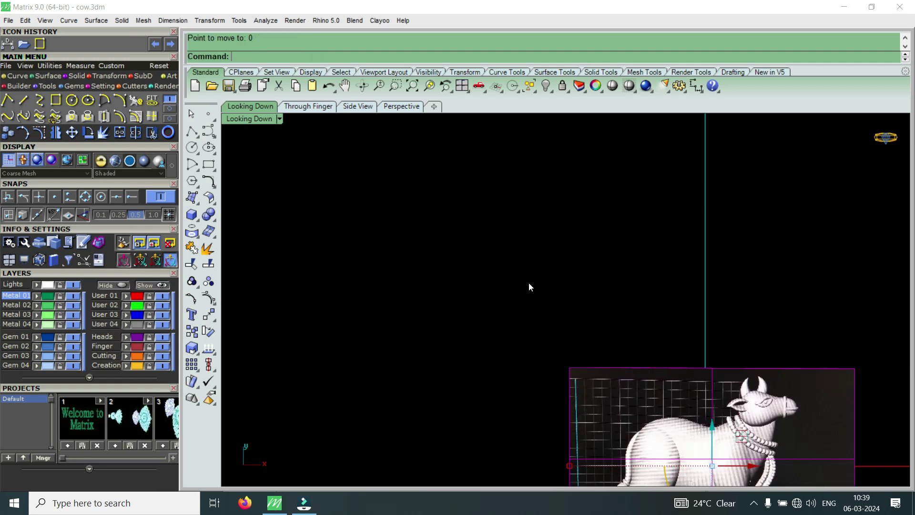
scroll(680, 327, "down", 2)
scroll(678, 380, "up", 2)
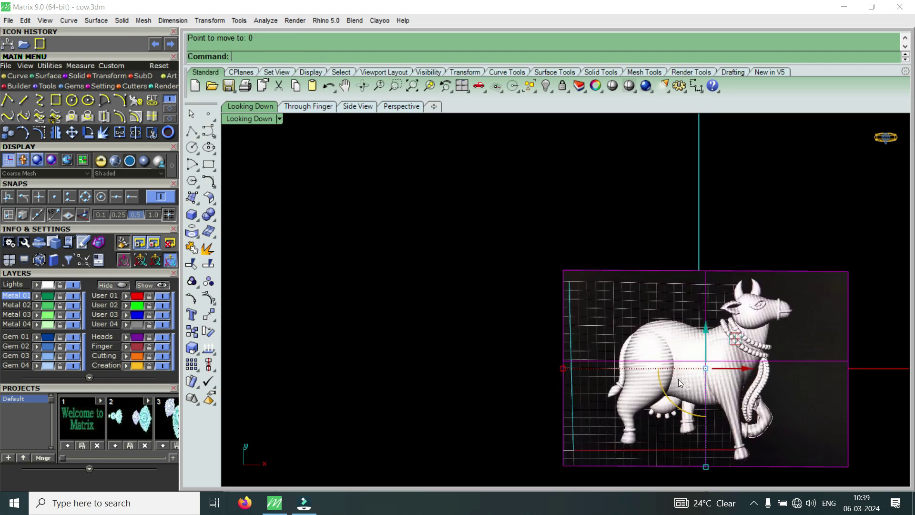
key("Escape")
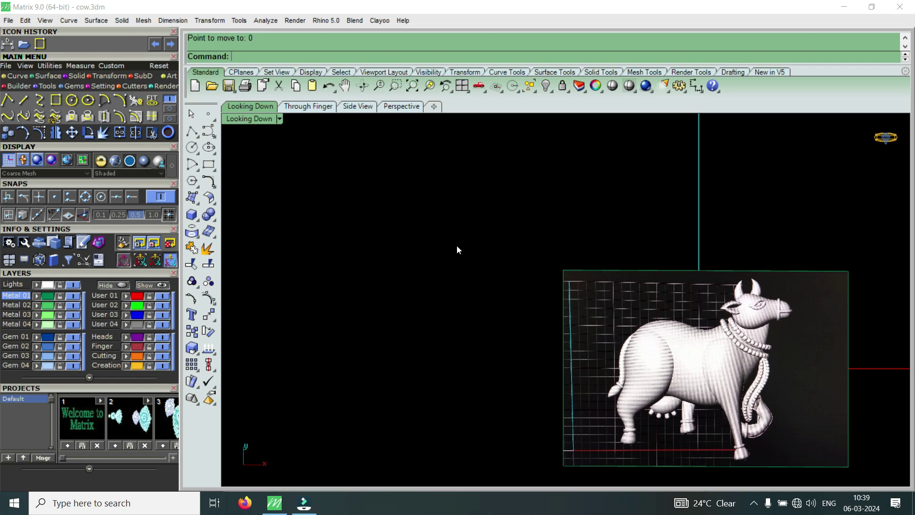
Draw a 20 by 20 mm rectangle by its centre at the origin, around the cow picture.
left_click(56, 100)
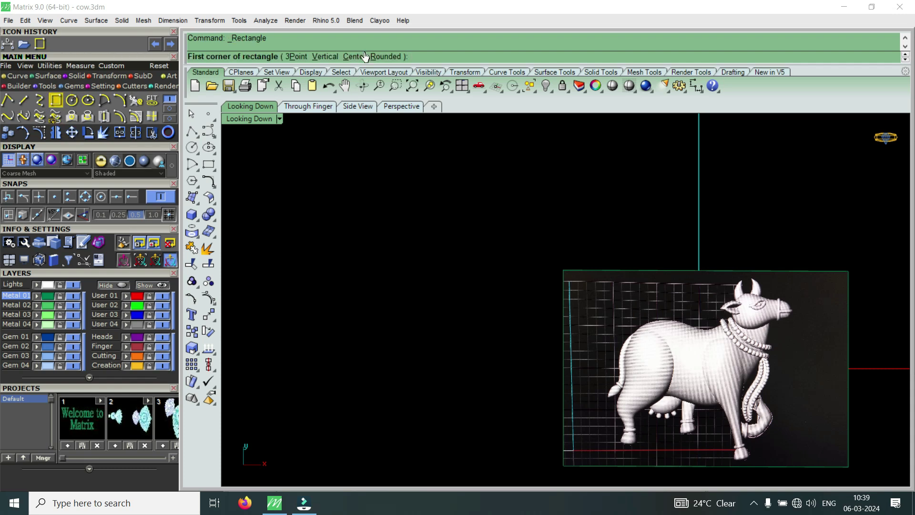
left_click(354, 56)
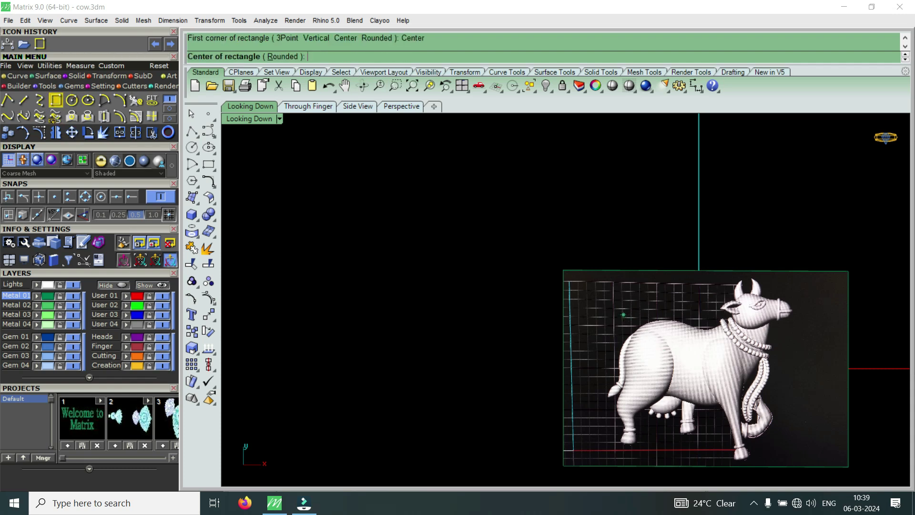
type("0")
key("Return")
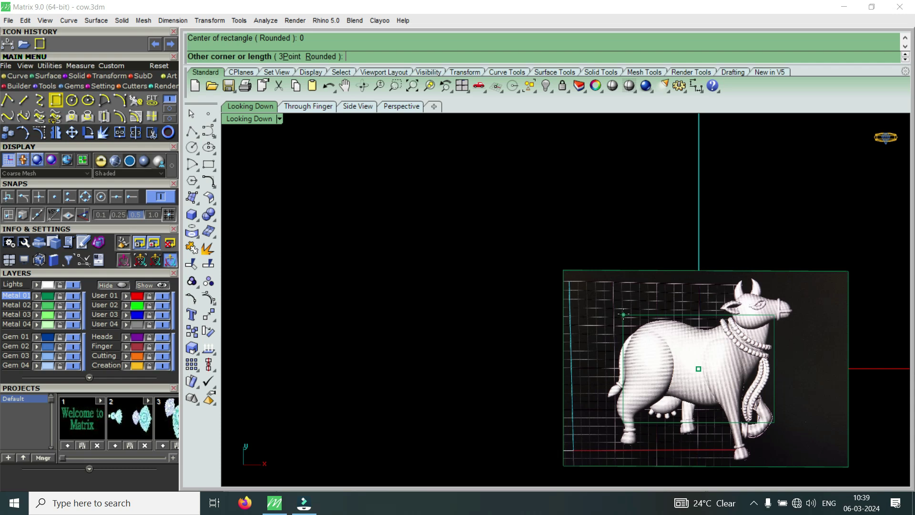
type("20")
key("Return")
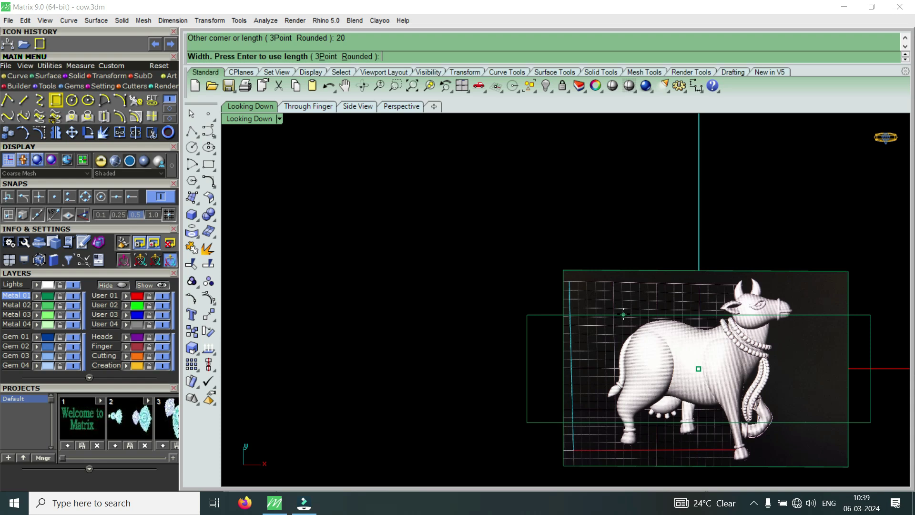
type("20")
key("Return")
Put the 20 mm square around the cow picture on a red layer.
scroll(624, 317, "down", 3)
left_click(679, 327)
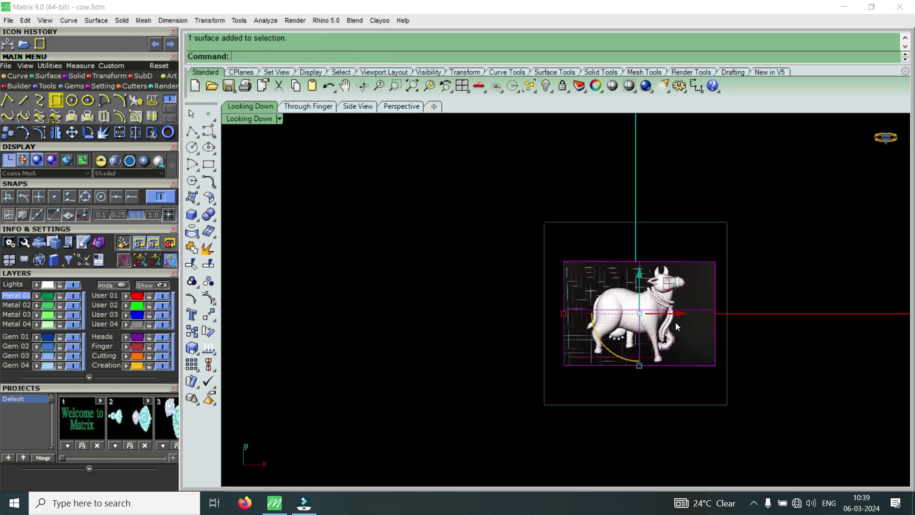
left_click(572, 222)
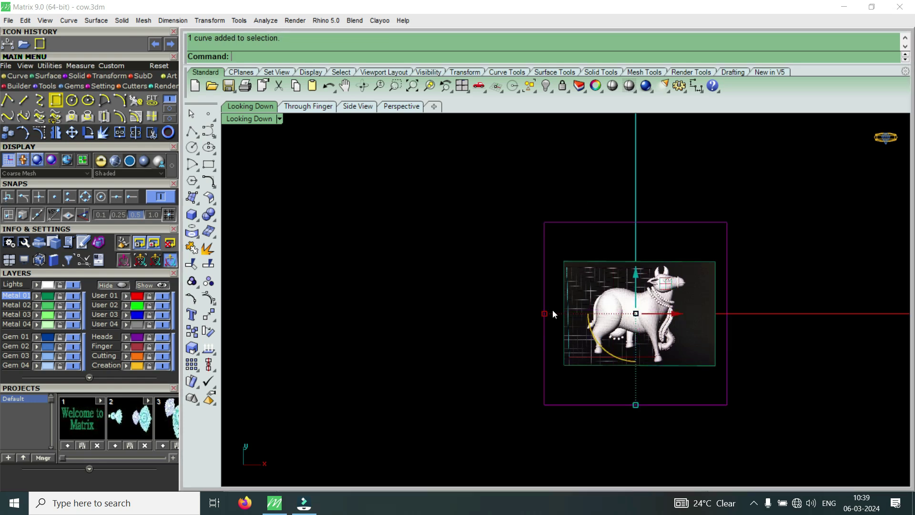
key("Escape")
Scale the cow picture up in 3D about the origin at 0 until the cow fills the 20 mm square's width.
left_click(644, 295)
left_click(101, 85)
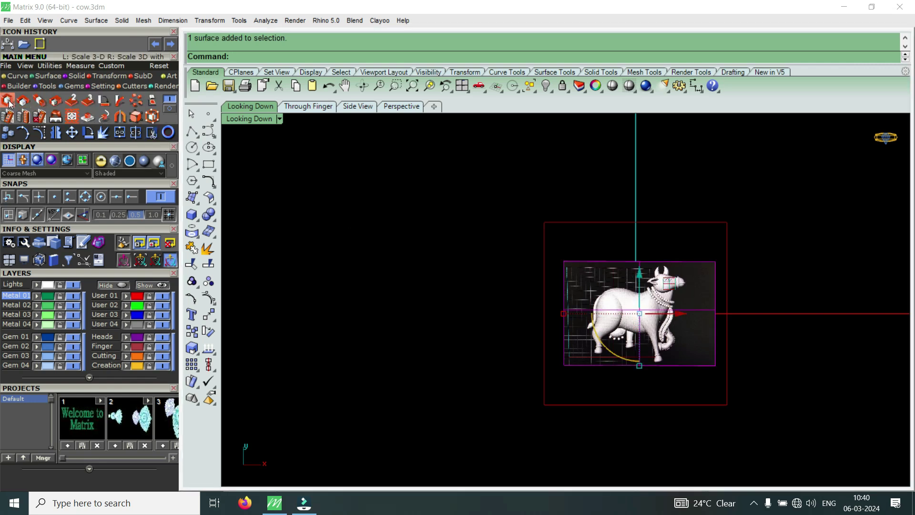
left_click(7, 101)
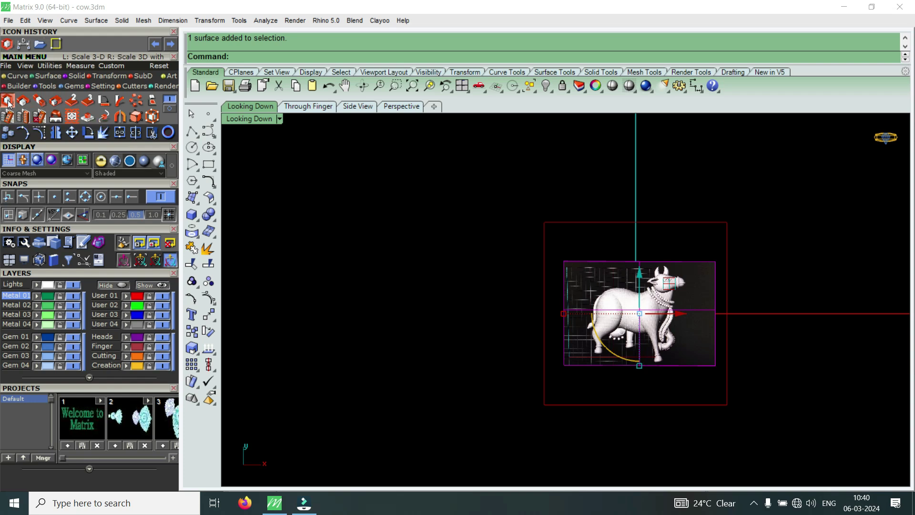
type("0")
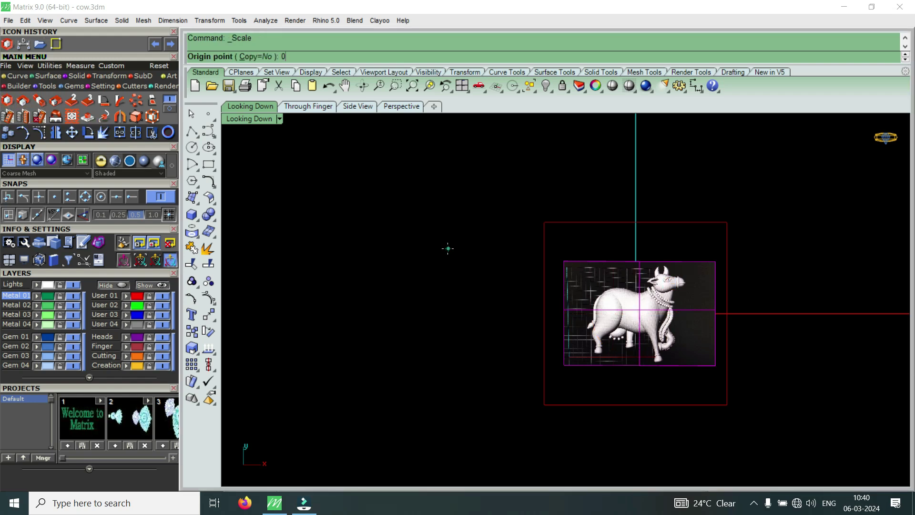
key("Return")
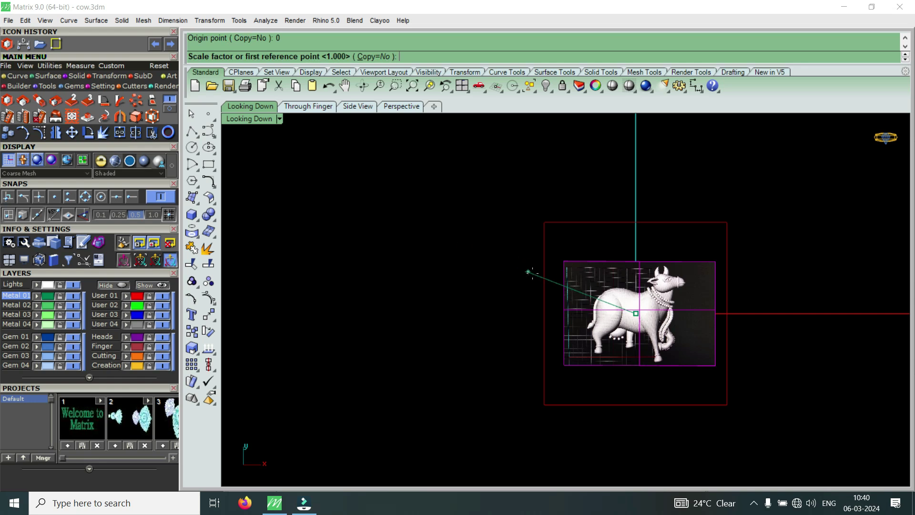
scroll(650, 325, "down", 1)
left_click(737, 314)
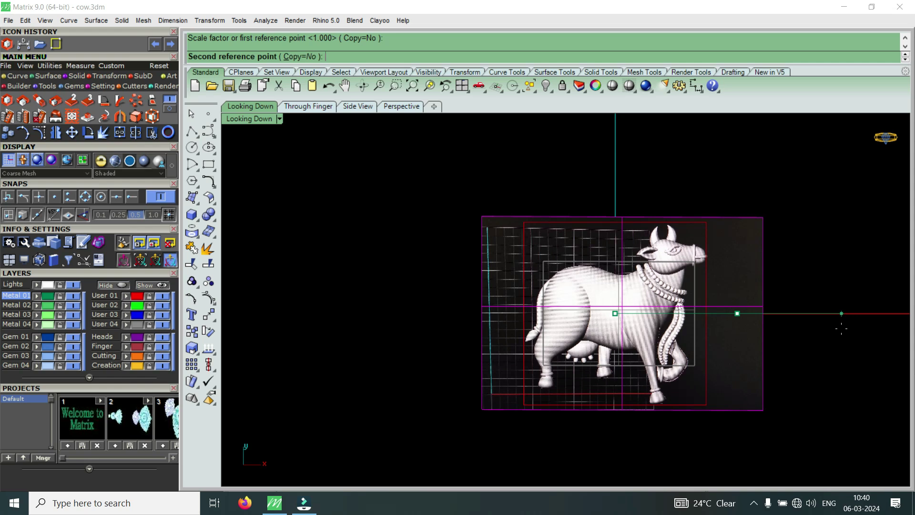
left_click(841, 328)
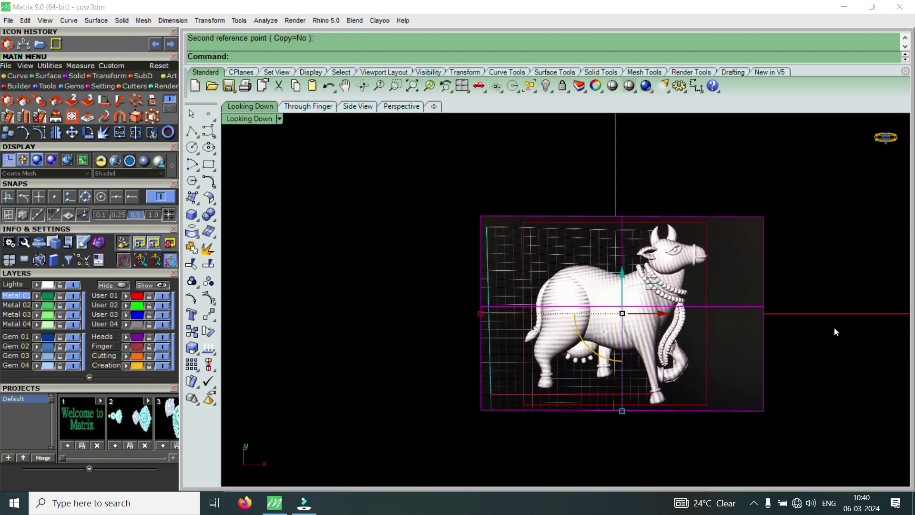
Examine how the scaled cow's muzzle, hooves and horns line up with the edges of the square.
scroll(726, 273, "up", 5)
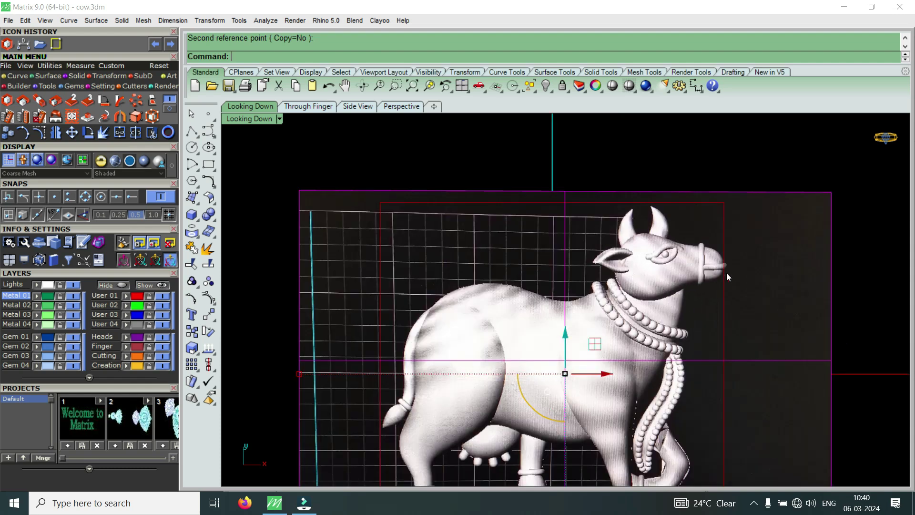
left_click(722, 231)
left_click(763, 263)
scroll(703, 216, "down", 5)
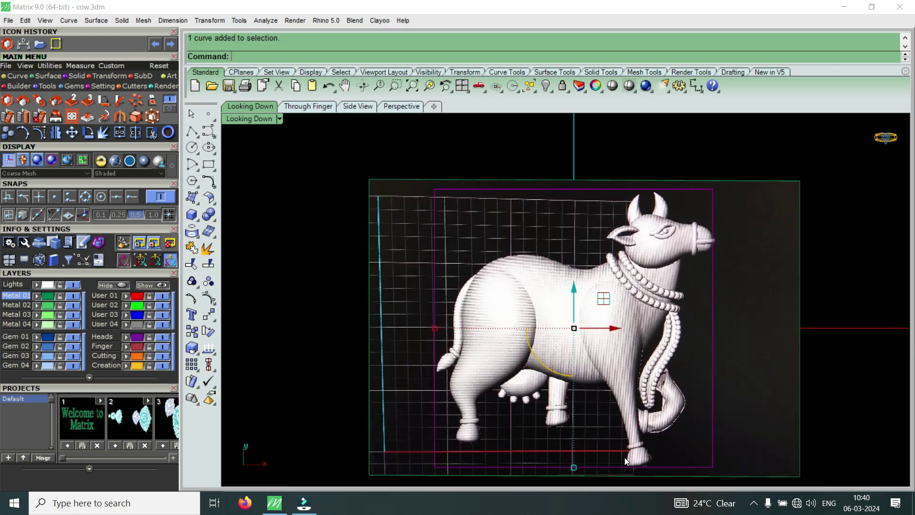
scroll(636, 465, "up", 2)
scroll(639, 463, "down", 3)
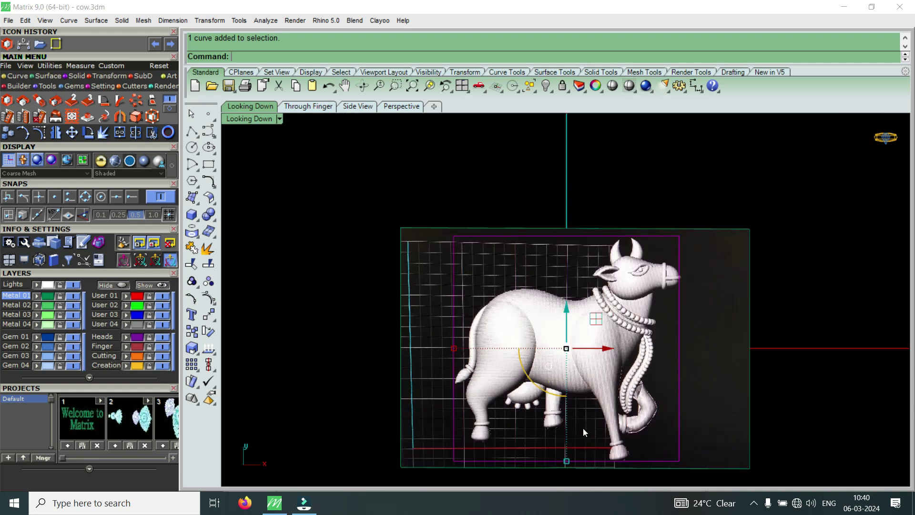
scroll(620, 246, "up", 3)
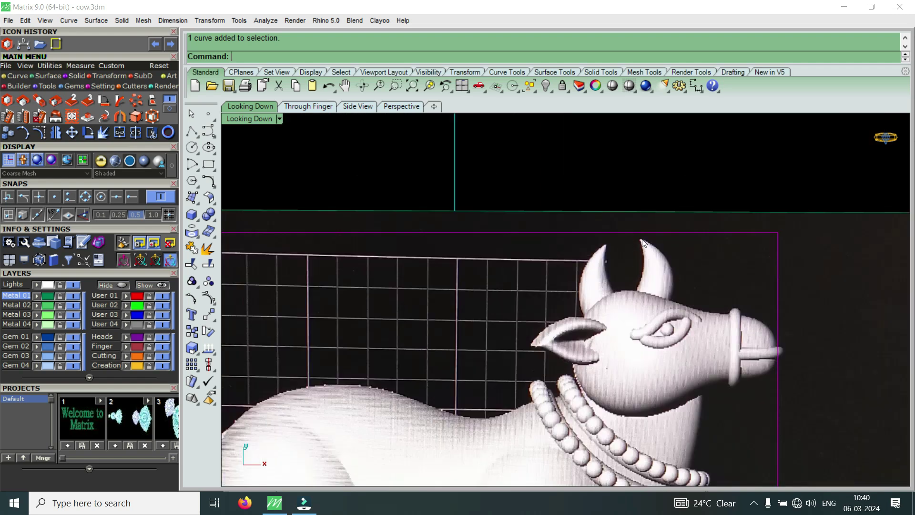
scroll(642, 236, "down", 3)
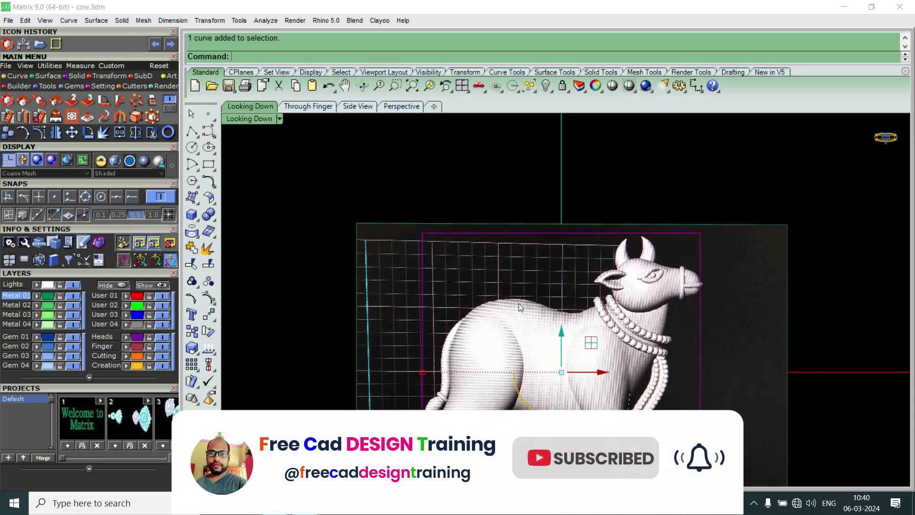
Deselect the square and trace an interpolated curve from the cow's ear along the underside of the jaw to the nose band.
scroll(519, 303, "down", 2)
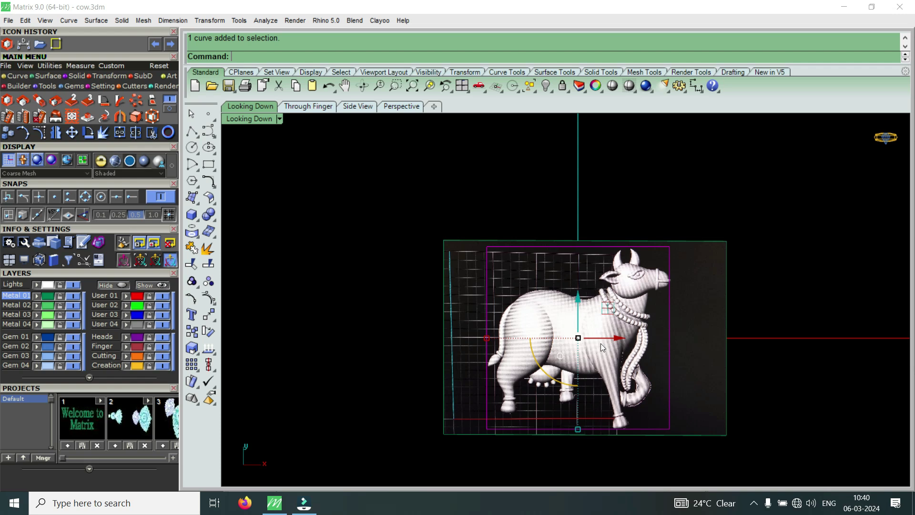
key("Escape")
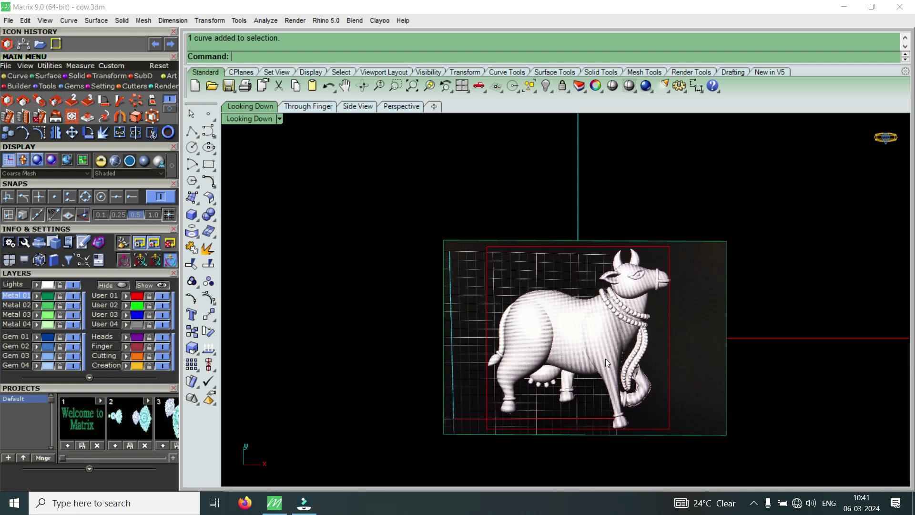
left_click(18, 76)
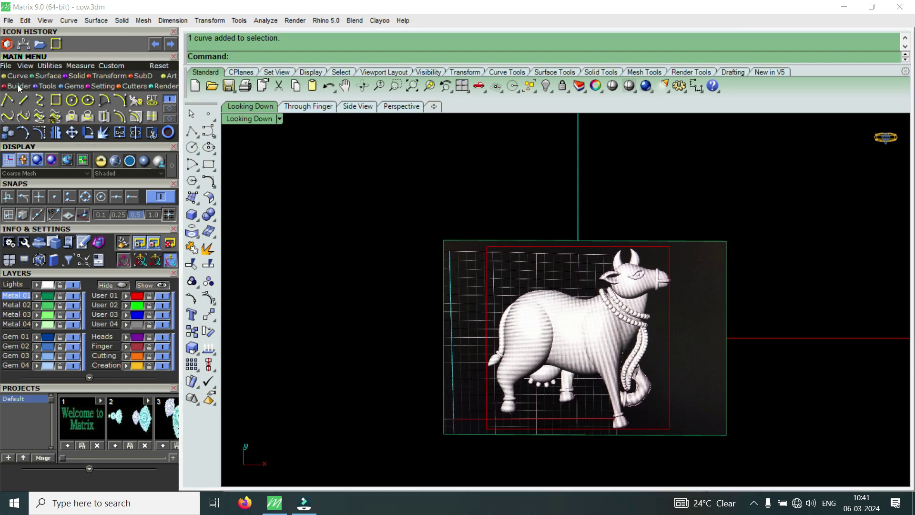
left_click(40, 105)
scroll(634, 291, "up", 5)
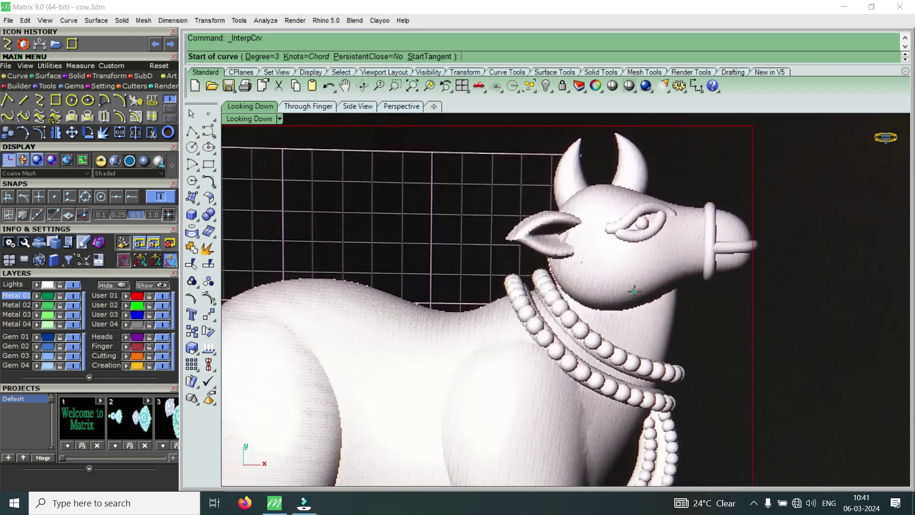
left_click(547, 242)
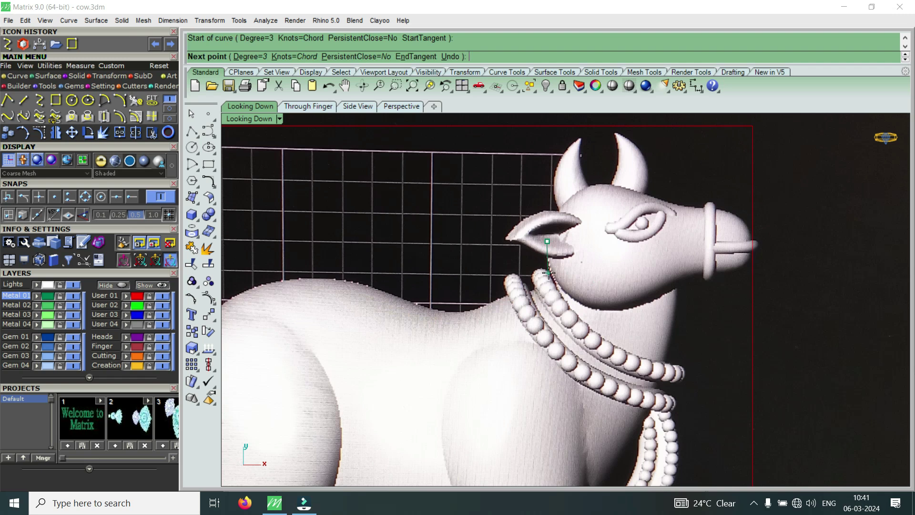
left_click(550, 271)
left_click(586, 306)
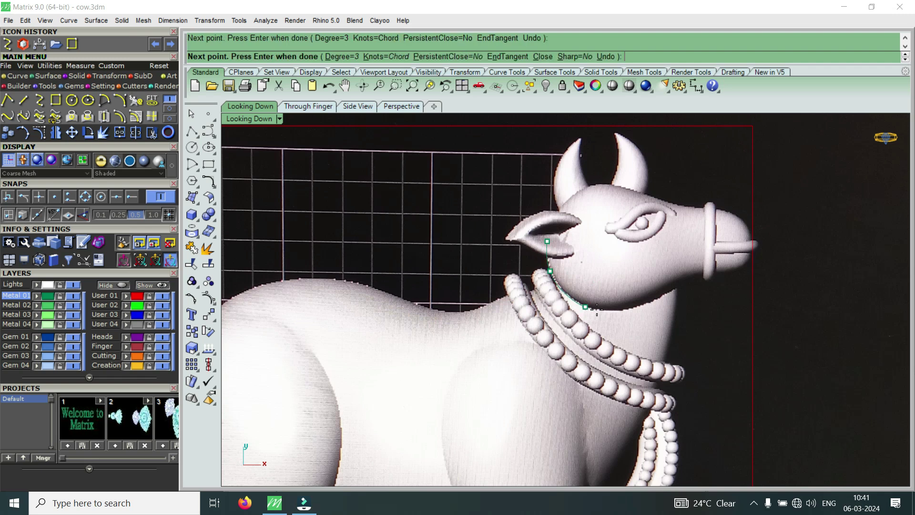
left_click(630, 308)
left_click(670, 291)
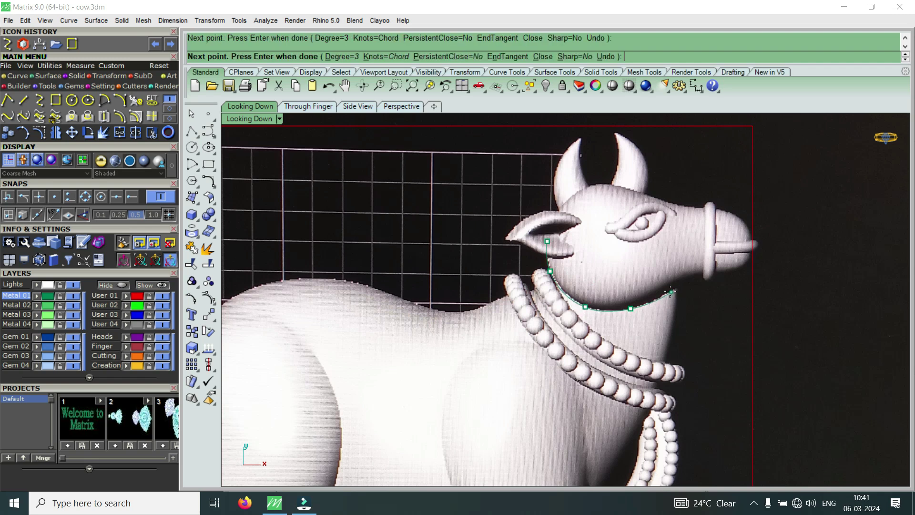
left_click(695, 278)
Continue the jaw curve around the chin to the tip of the muzzle and finish it there.
scroll(728, 273, "up", 2)
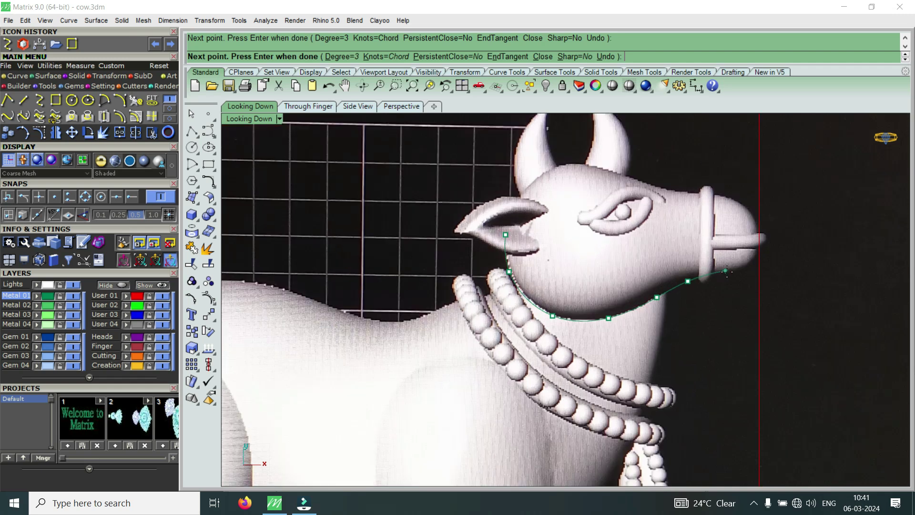
left_click(730, 273)
left_click(749, 264)
left_click(756, 248)
left_click(758, 238)
key("Return")
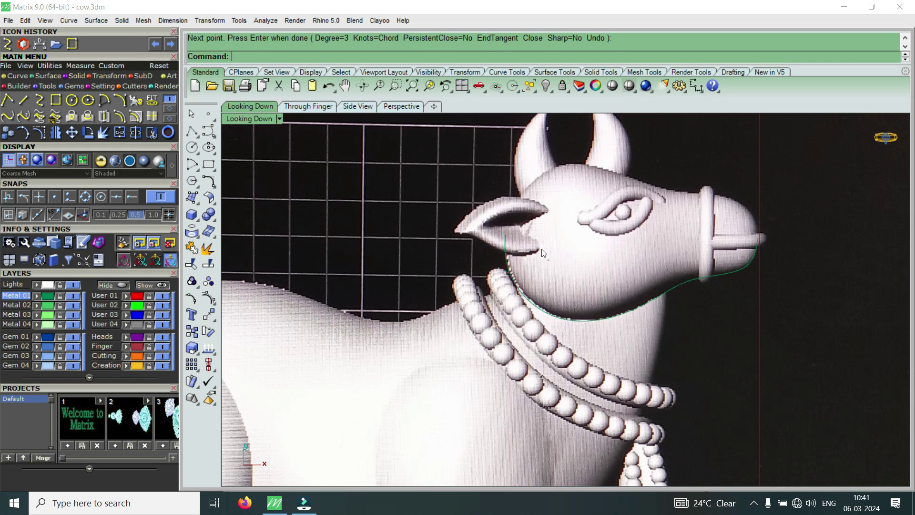
With End snap on, begin a second interpolated curve at the jaw curve's ear end and trace it over the crown to the brow.
key("Return")
left_click(132, 197)
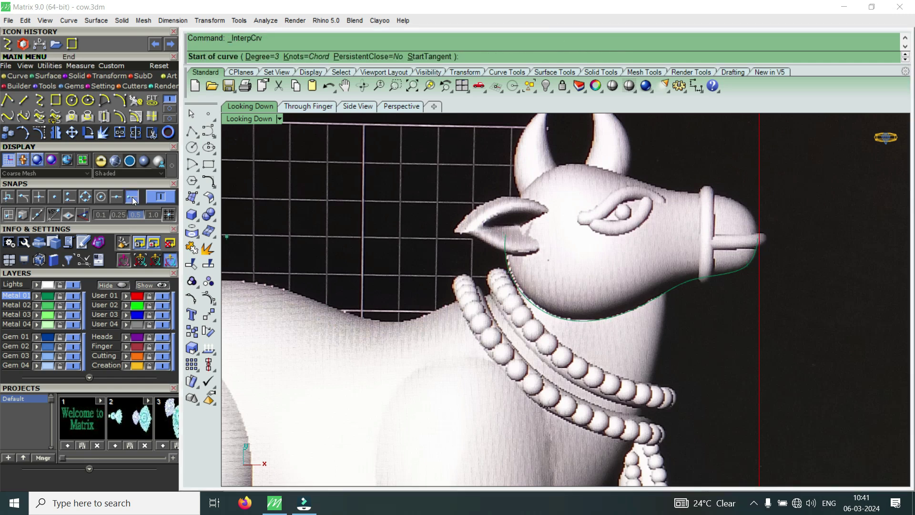
left_click(505, 234)
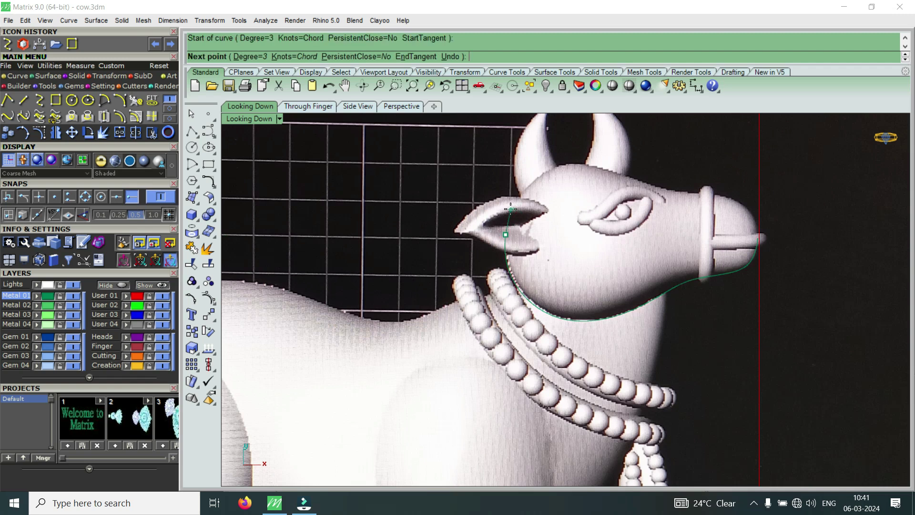
left_click(511, 210)
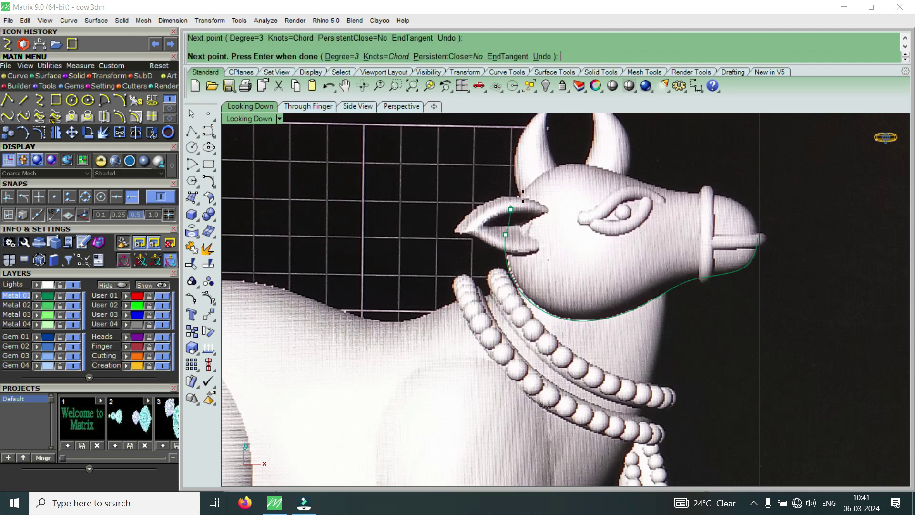
left_click(560, 165)
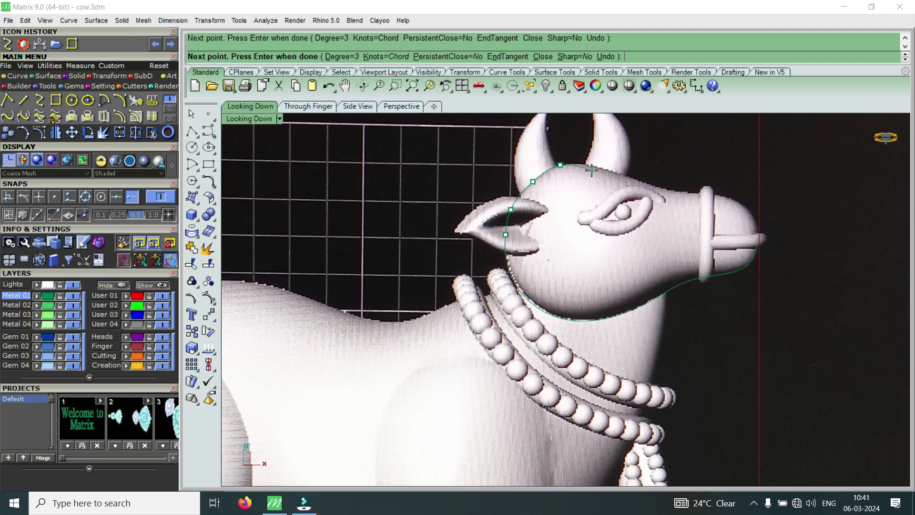
left_click(599, 167)
left_click(640, 177)
Continue the upper head curve along the forehead and over the nose, finishing it at the muzzle tip.
scroll(673, 187, "up", 2)
left_click(671, 192)
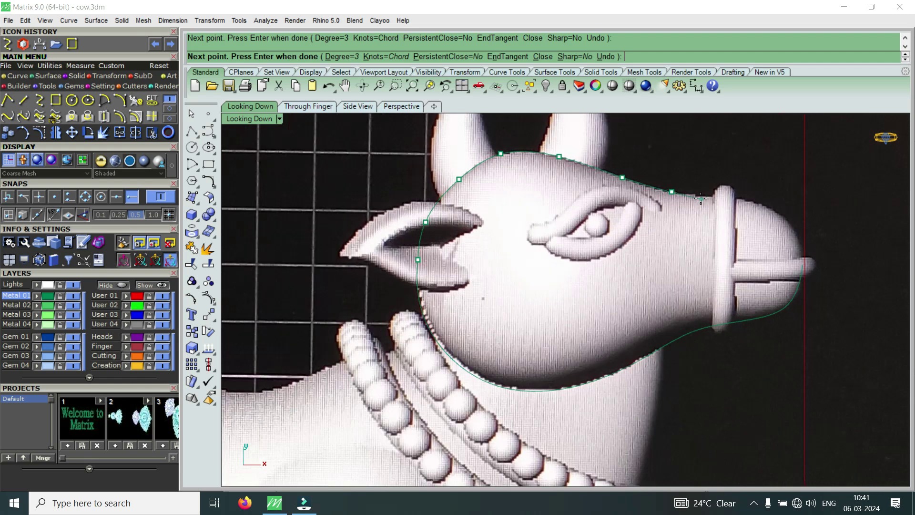
left_click(709, 195)
left_click(742, 198)
left_click(781, 213)
left_click(802, 243)
key("Return")
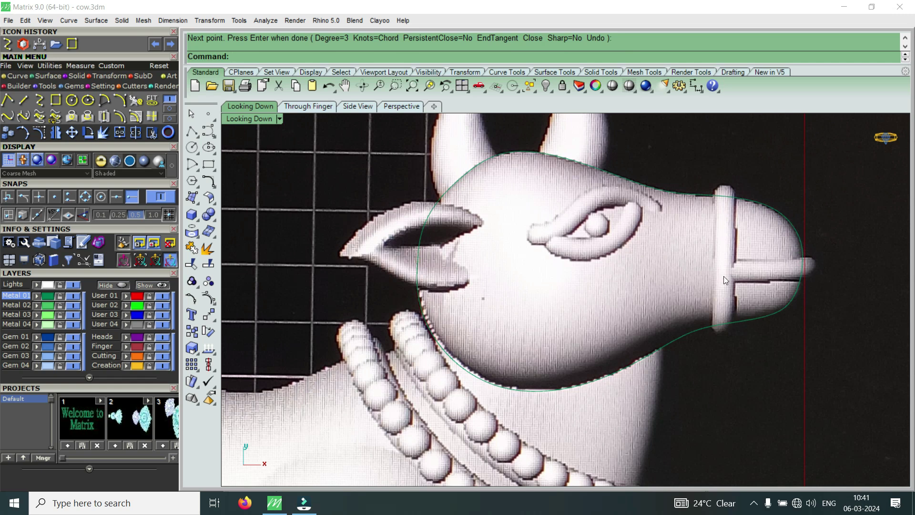
Start a new interpolated curve beneath the rear hoof and trace it around the hoof's back edge and past the anklet.
scroll(741, 245, "down", 5)
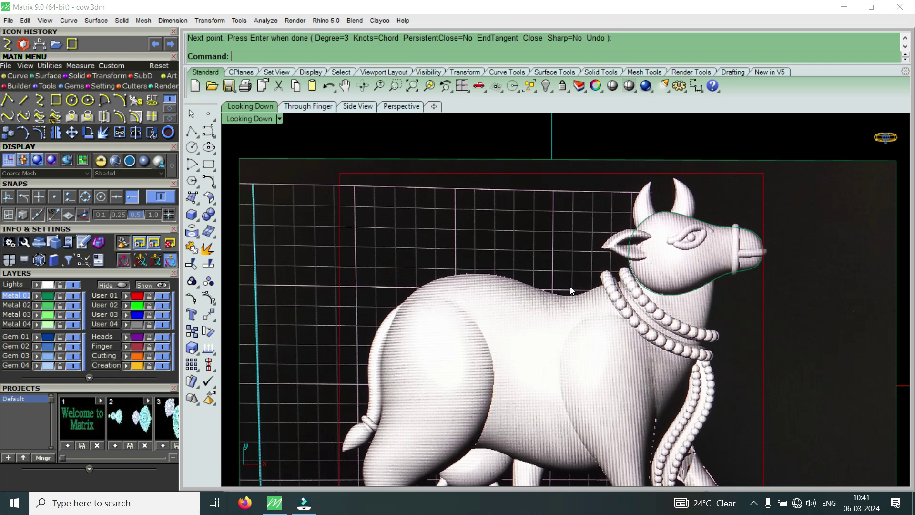
scroll(532, 262, "down", 3)
scroll(498, 343, "up", 1)
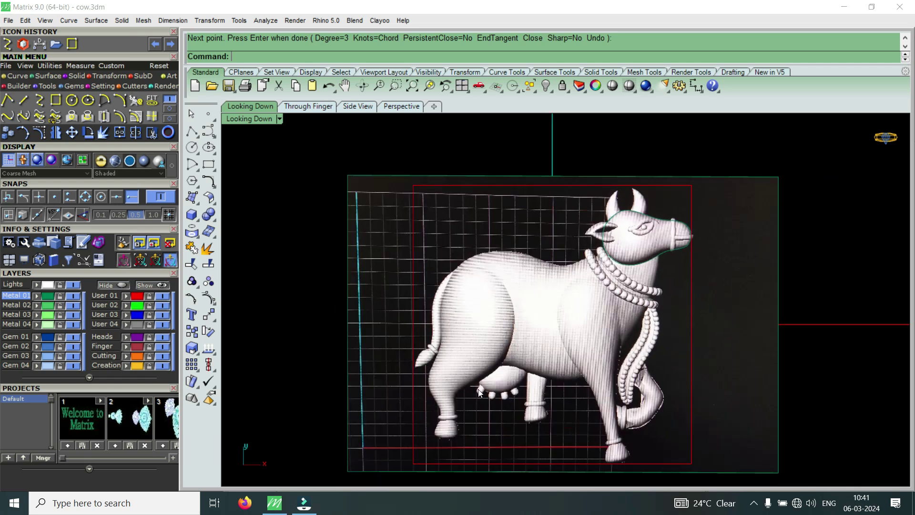
right_click(451, 439)
scroll(441, 438, "up", 5)
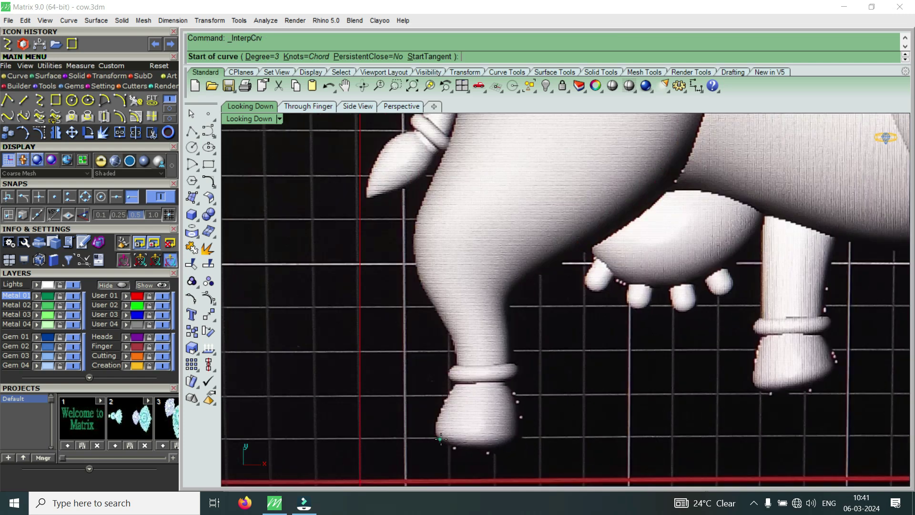
left_click(479, 452)
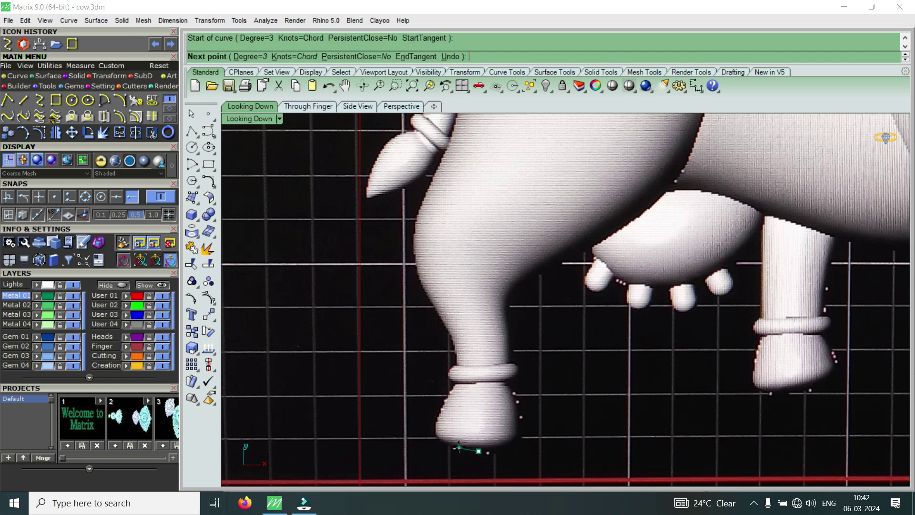
left_click(455, 448)
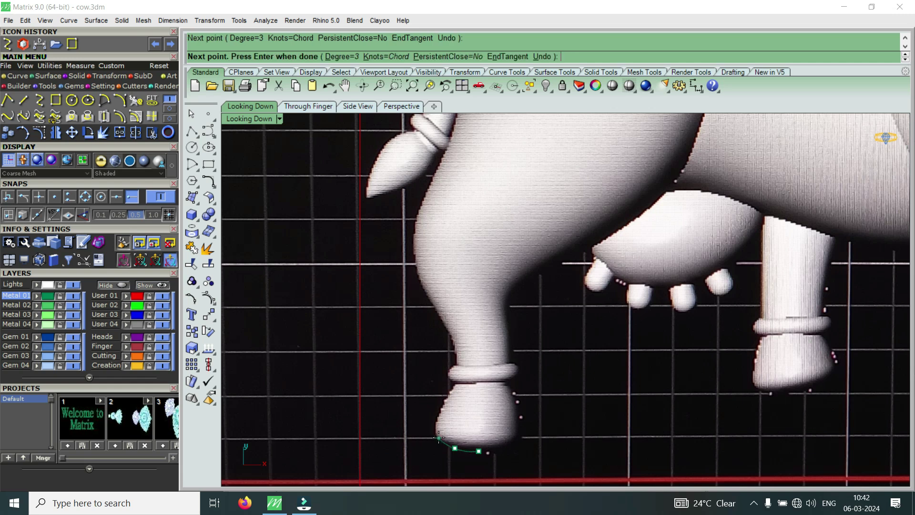
left_click(437, 439)
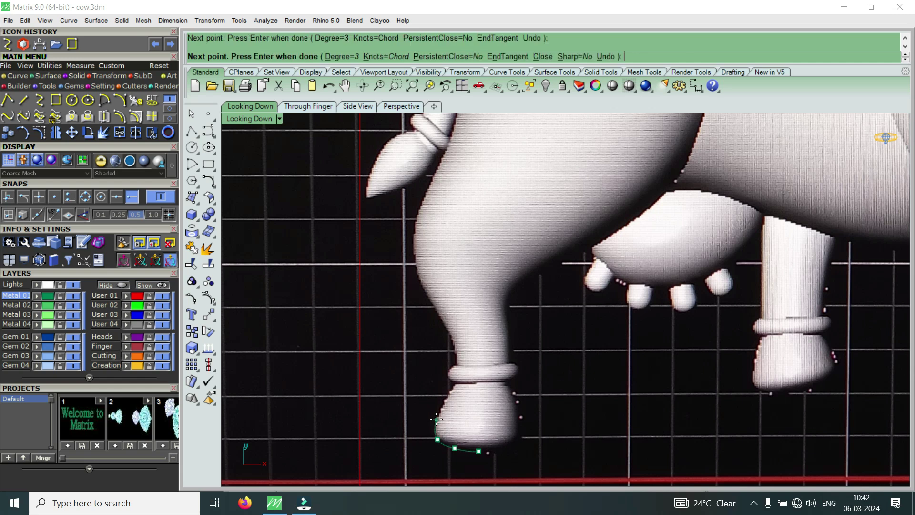
left_click(436, 419)
left_click(453, 389)
left_click(457, 372)
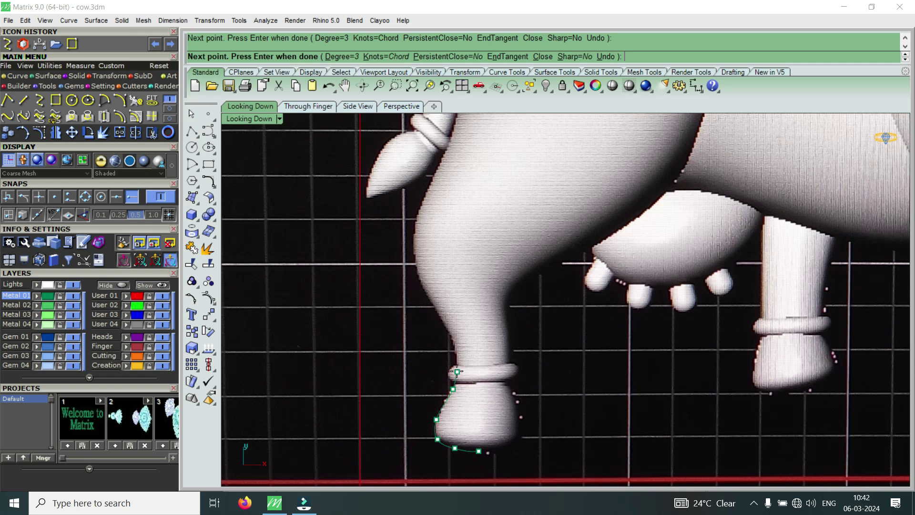
left_click(452, 343)
Continue the body curve up the back edge of the hind leg to the tied tail tuft.
scroll(451, 343, "down", 3)
scroll(433, 328, "up", 3)
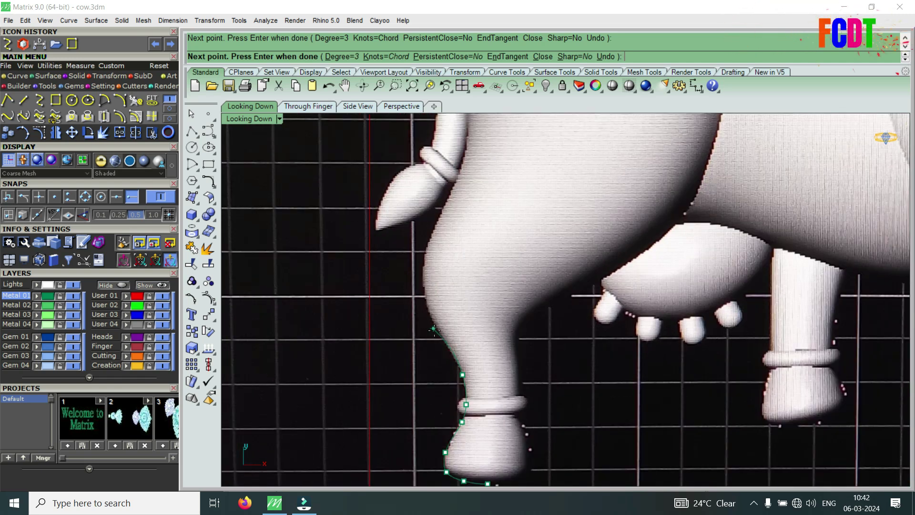
left_click(444, 340)
left_click(422, 288)
left_click(435, 227)
scroll(435, 227, "down", 4)
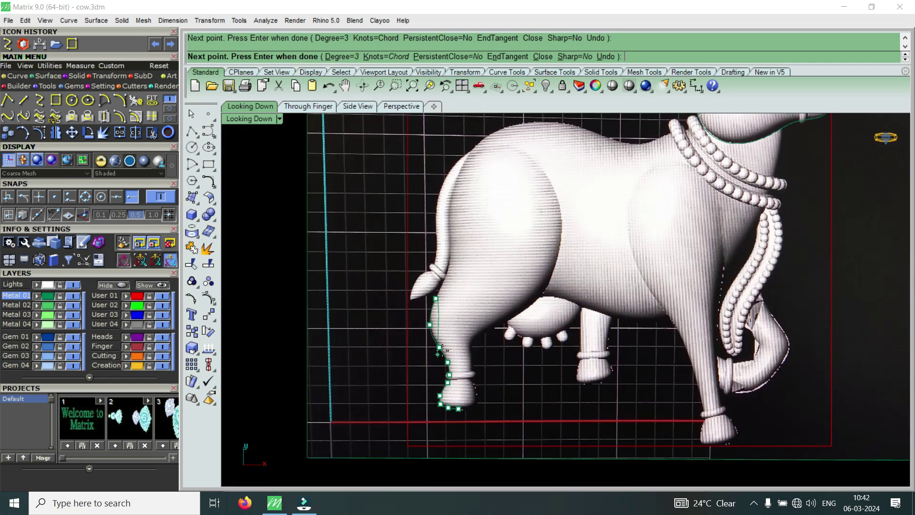
scroll(452, 314, "up", 5)
left_click(432, 347)
left_click(442, 305)
Extend the body curve up the hindquarters inside the tail to the top of the rump.
scroll(430, 252, "down", 3)
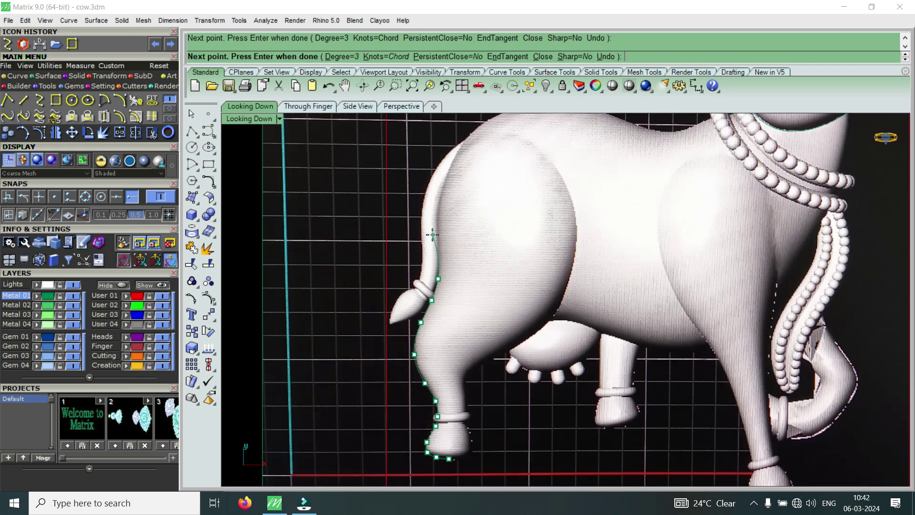
left_click(435, 232)
left_click(448, 171)
scroll(466, 329, "down", 5)
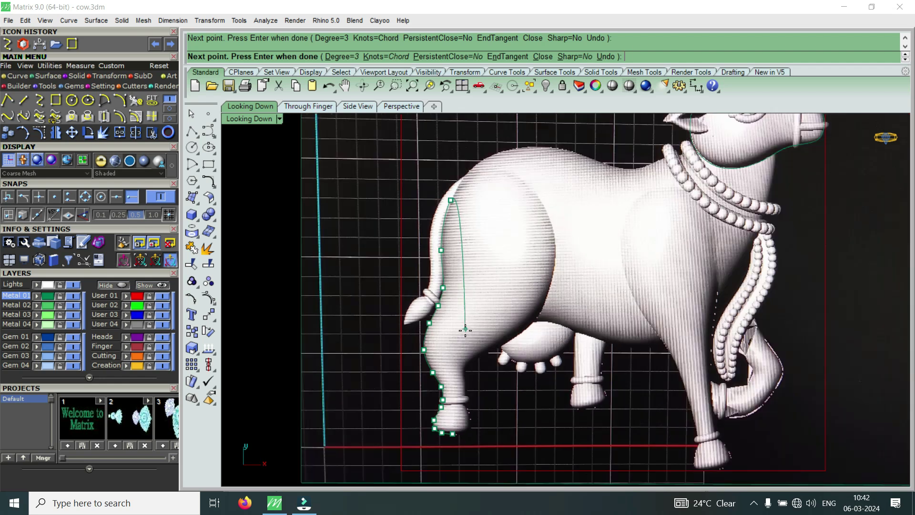
scroll(486, 205, "up", 5)
left_click(453, 272)
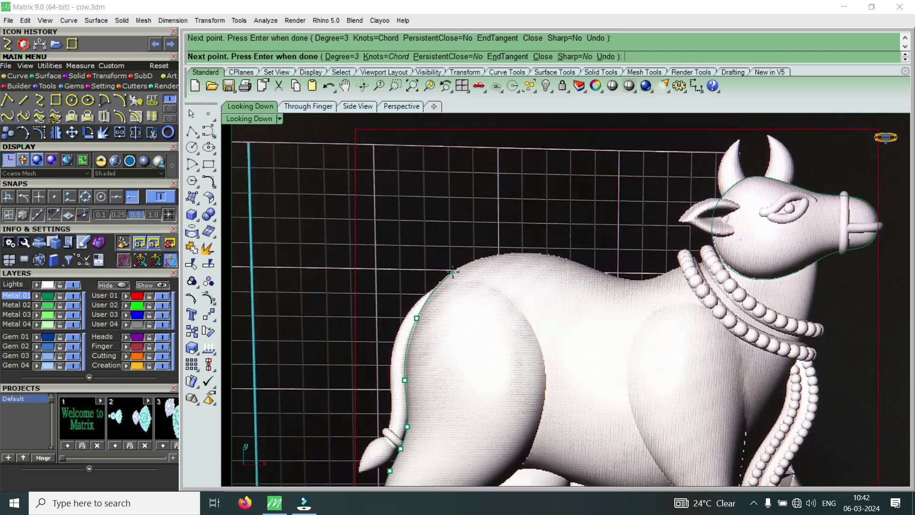
Trace the body curve along the cow's back and across the necklaces, finishing it just inside the head outline.
left_click(533, 252)
left_click(583, 264)
left_click(619, 277)
left_click(645, 279)
scroll(659, 272, "up", 5)
left_click(678, 265)
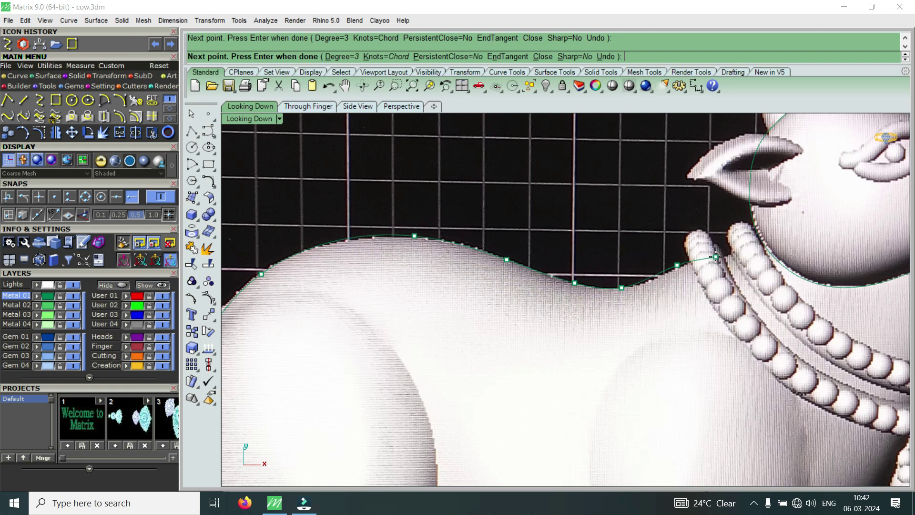
left_click(737, 251)
scroll(753, 251, "down", 5)
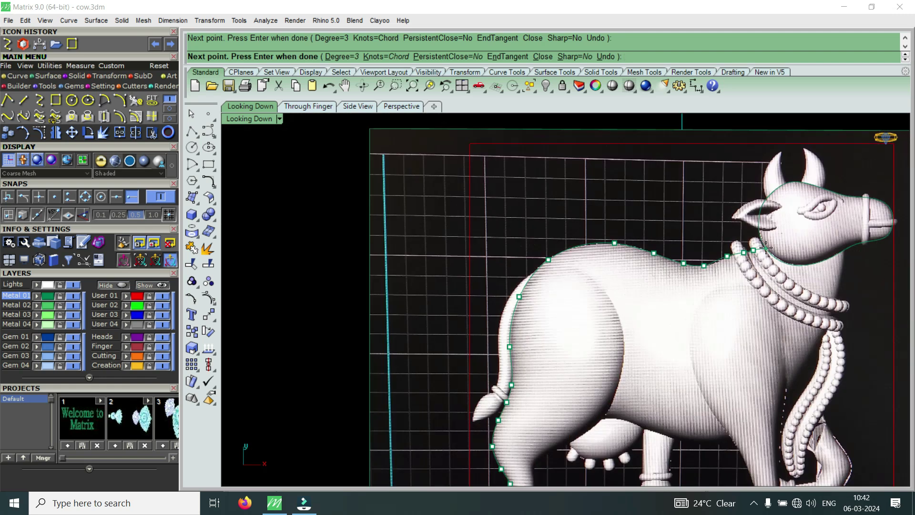
scroll(763, 250, "up", 6)
left_click(764, 247)
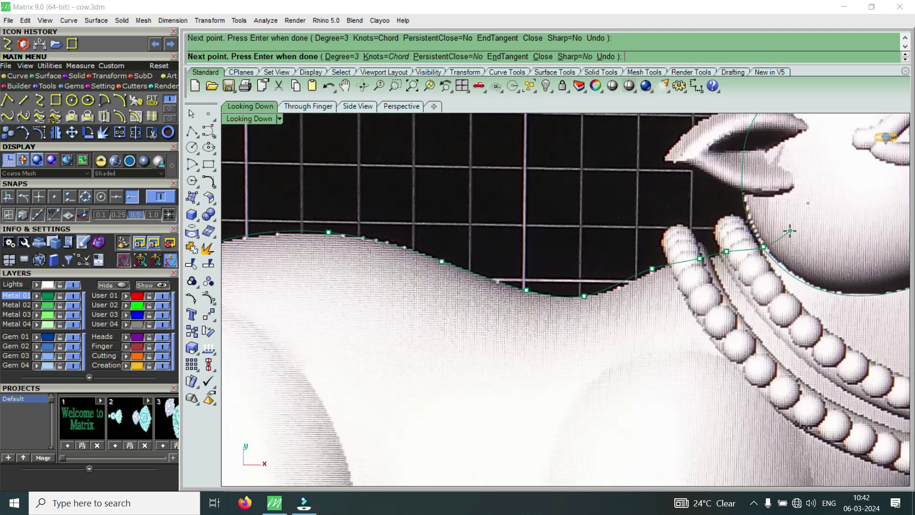
left_click(789, 232)
key("Return")
Select the new body curve and examine how it follows the cow's hind leg, rump and back.
scroll(685, 249, "down", 8)
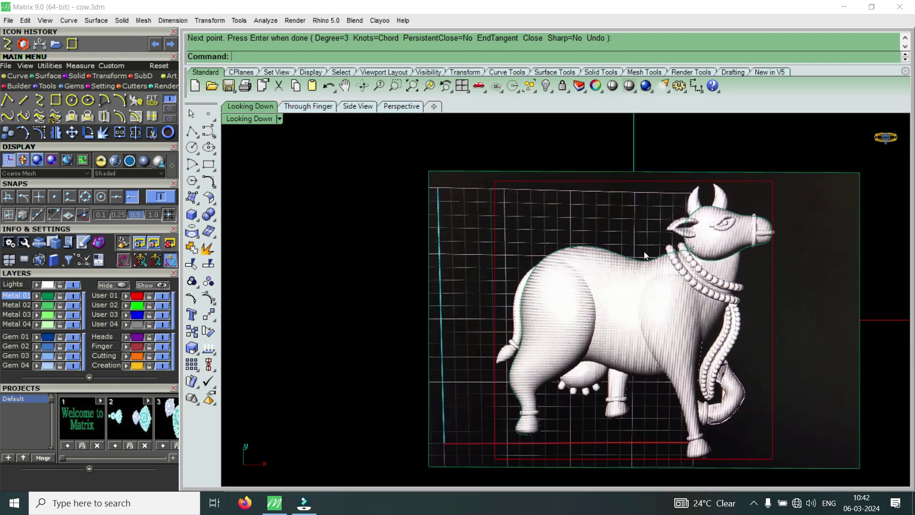
scroll(590, 391, "up", 4)
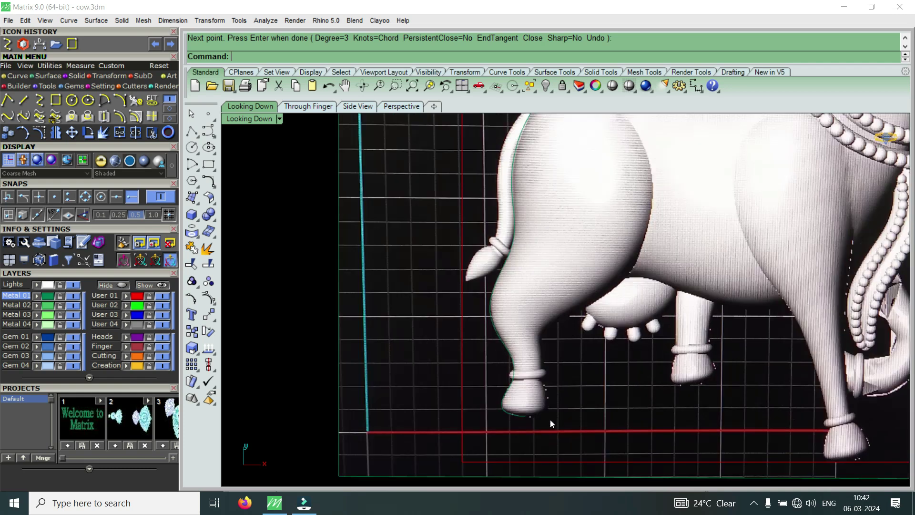
scroll(551, 419, "down", 2)
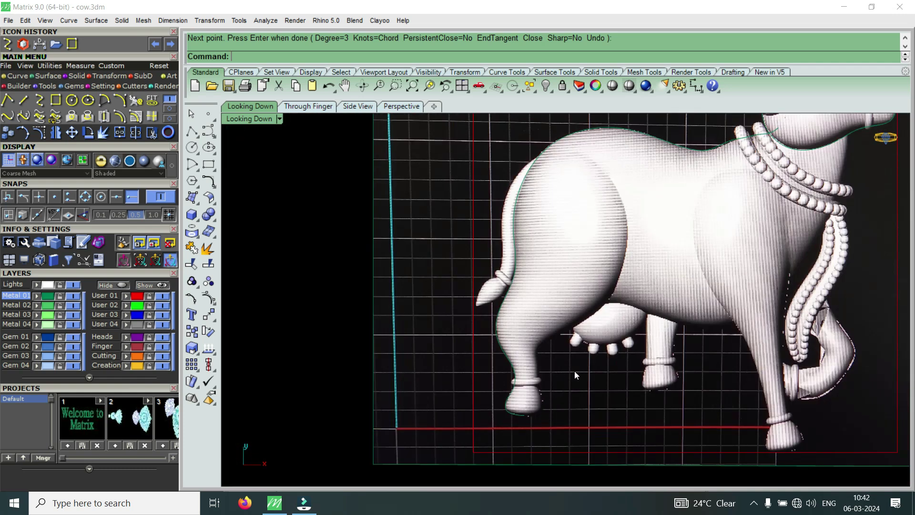
left_click(531, 165)
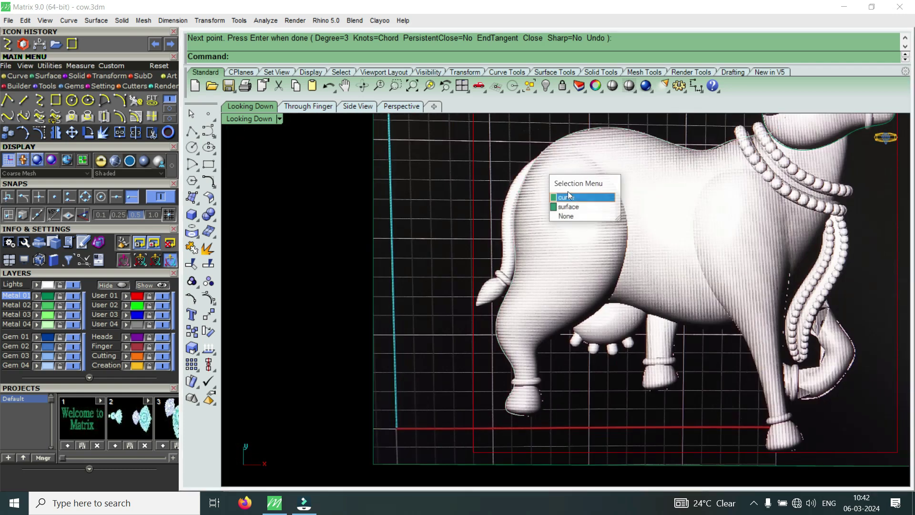
left_click(572, 196)
scroll(525, 302, "down", 5)
scroll(590, 209, "up", 5)
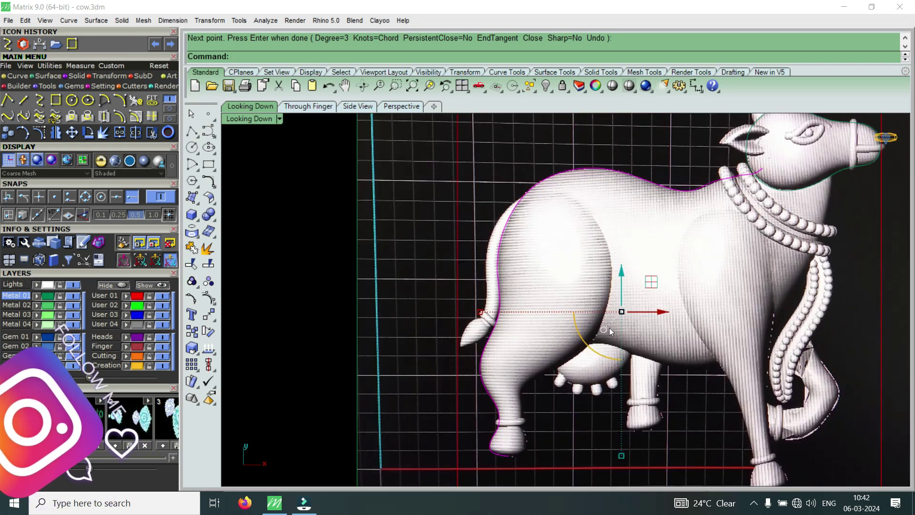
Start a new interpolated curve under the cow's jaw and trace it down the front of the neck to the upper necklace.
scroll(697, 322, "down", 1)
scroll(785, 248, "up", 1)
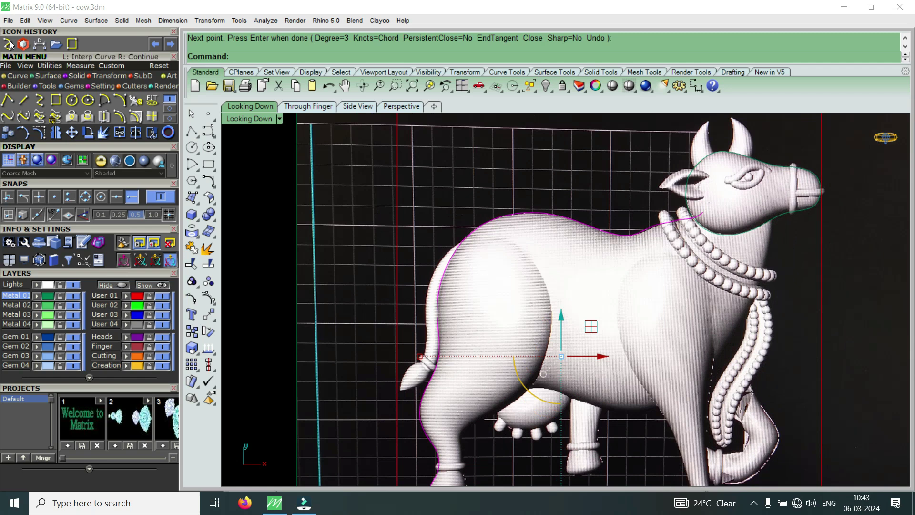
key("Return")
key("Return")
scroll(770, 214, "up", 3)
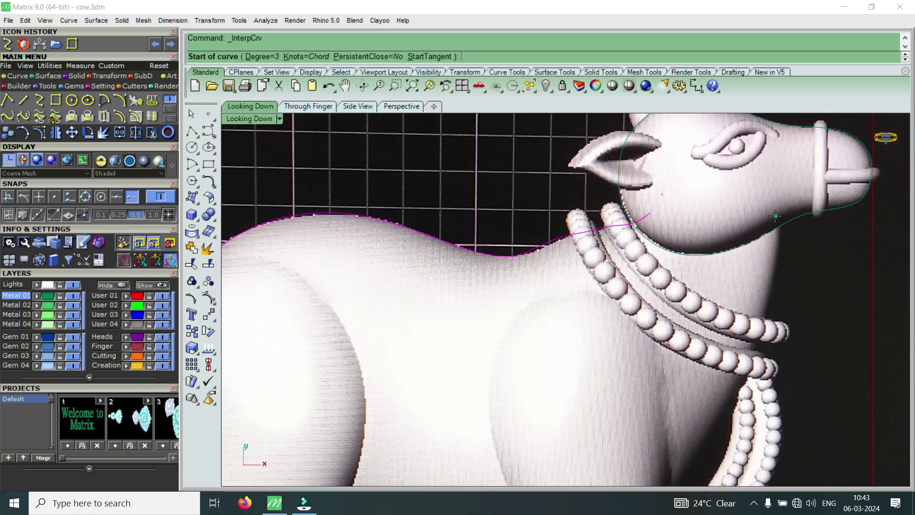
left_click(774, 210)
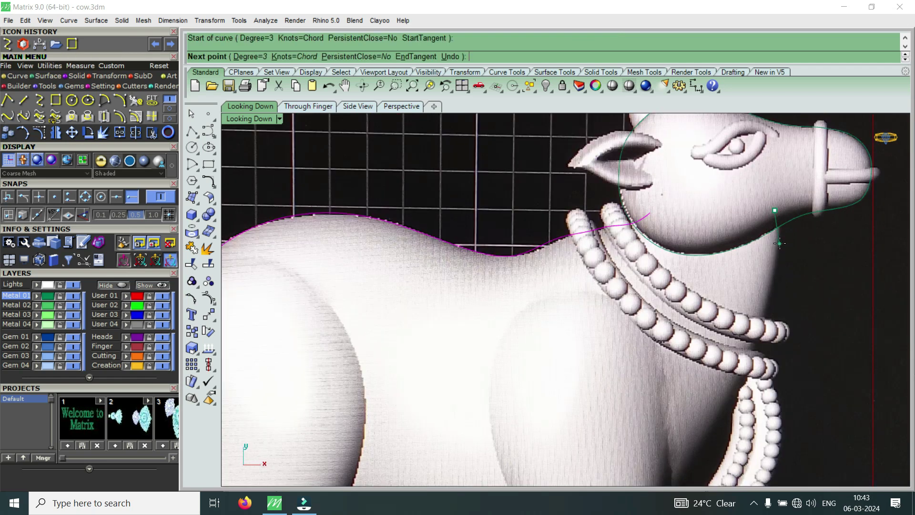
left_click(780, 243)
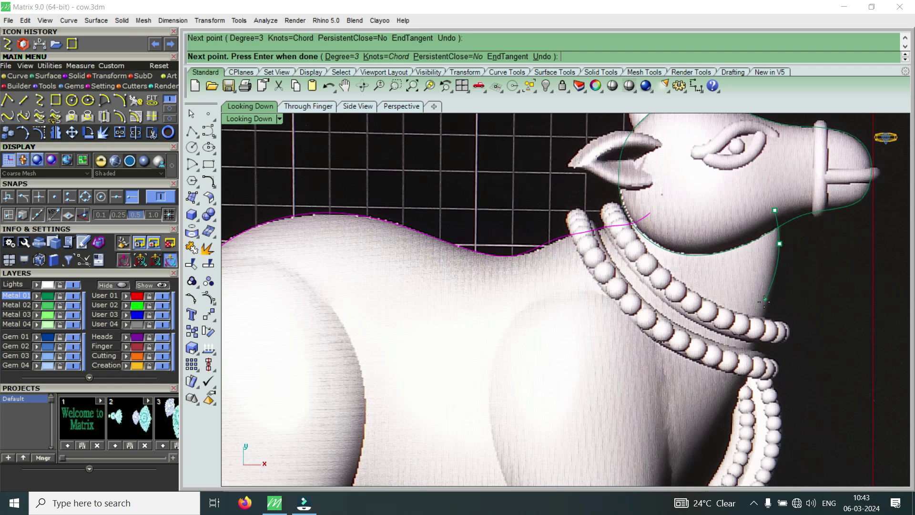
left_click(774, 269)
left_click(760, 332)
scroll(760, 333, "down", 3)
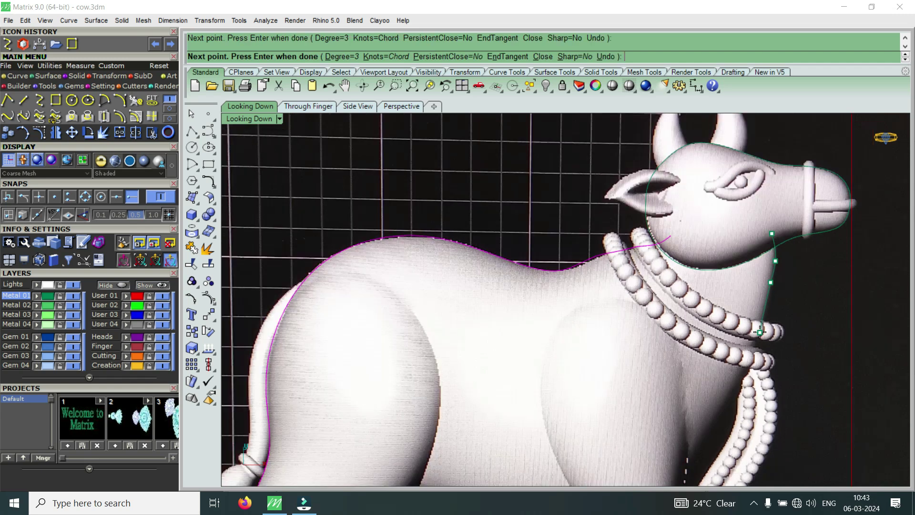
Continue the curve down the chest behind the hanging beads, across the top of the front leg and onto the belly line.
scroll(754, 401, "up", 3)
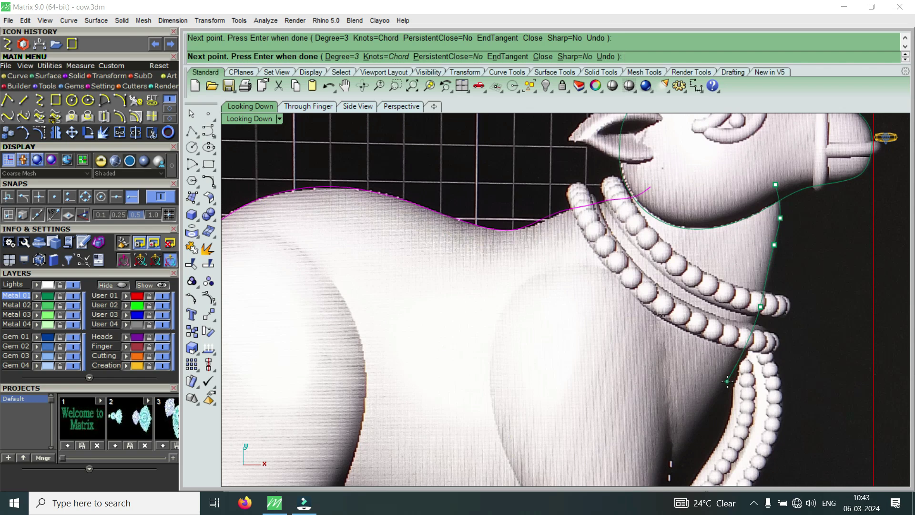
left_click(727, 381)
scroll(727, 382, "down", 3)
scroll(726, 371, "up", 4)
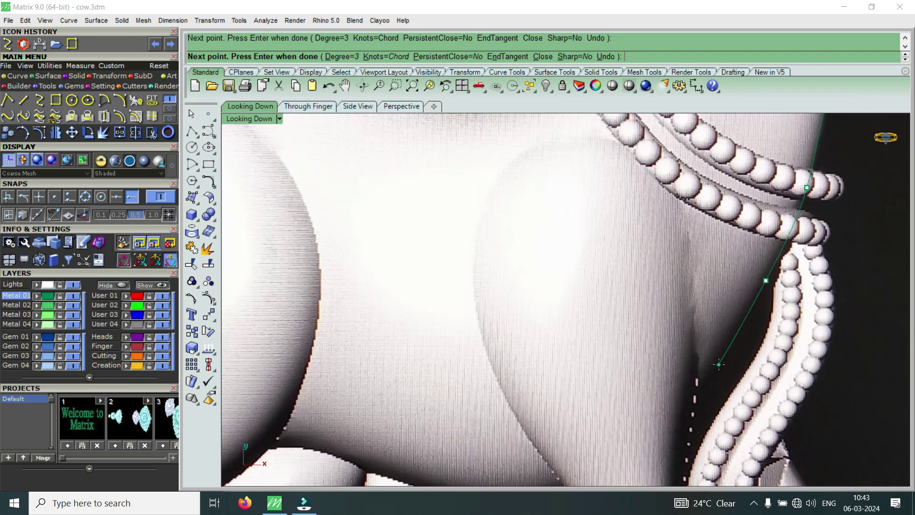
scroll(724, 363, "down", 3)
scroll(724, 363, "up", 3)
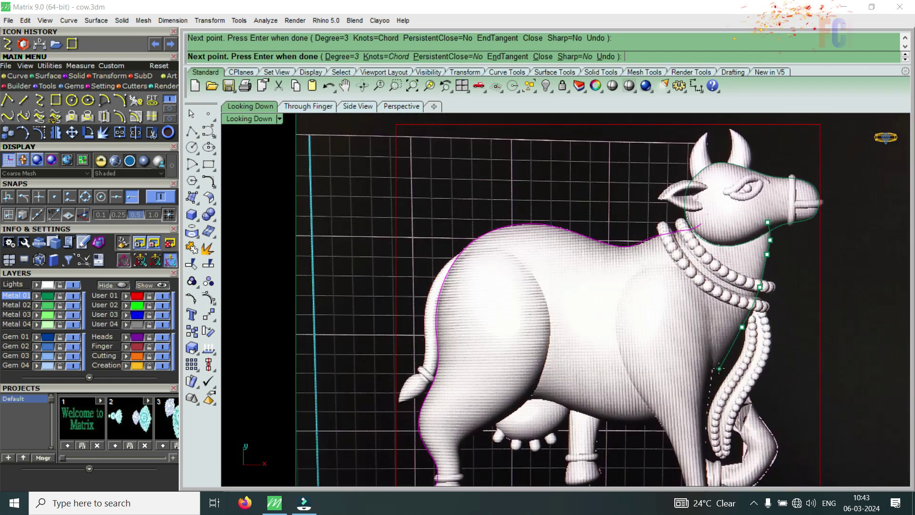
left_click(720, 370)
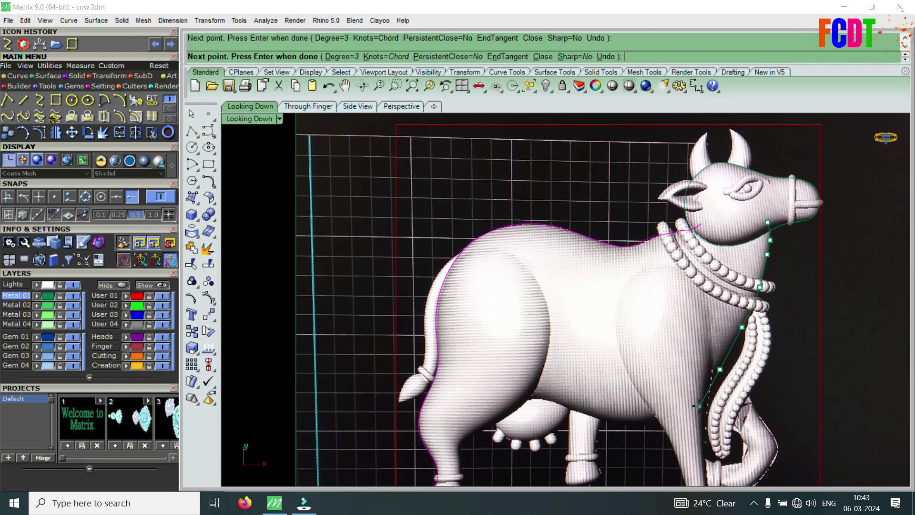
left_click(698, 400)
left_click(606, 420)
Extend the curve along the rear of the belly and over the udder to the edge of the hind thigh.
scroll(569, 409, "up", 3)
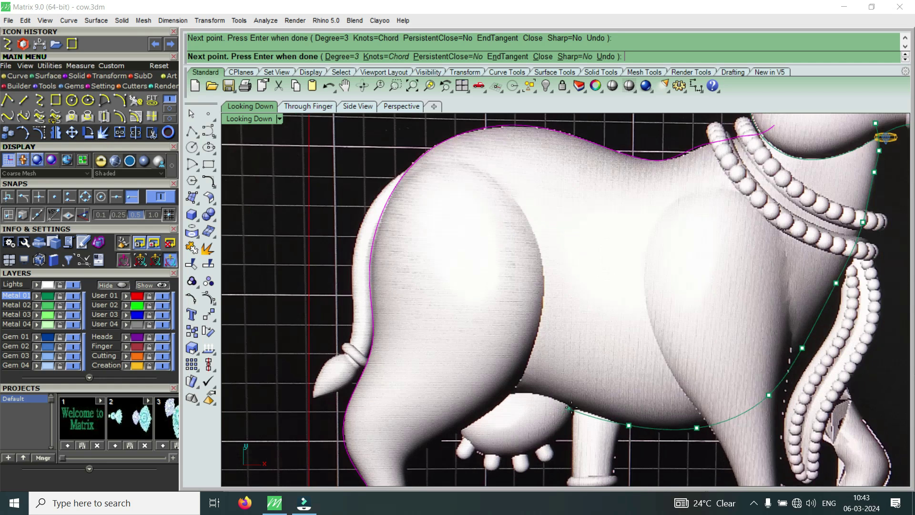
left_click(574, 406)
left_click(545, 394)
scroll(511, 391, "up", 2)
scroll(510, 392, "down", 3)
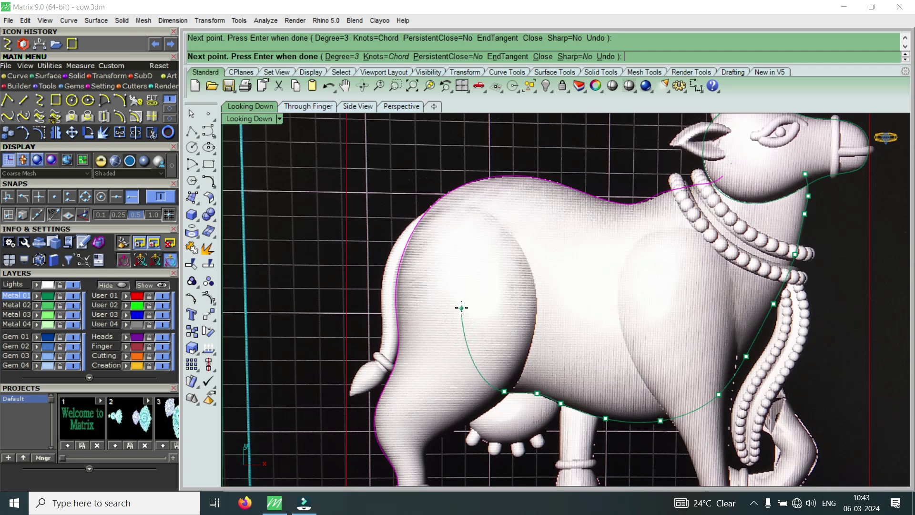
Carry the belly curve across the hind thigh and finish it snapped onto the body curve at the rump beside the tail.
left_click(411, 292)
scroll(413, 253, "up", 5)
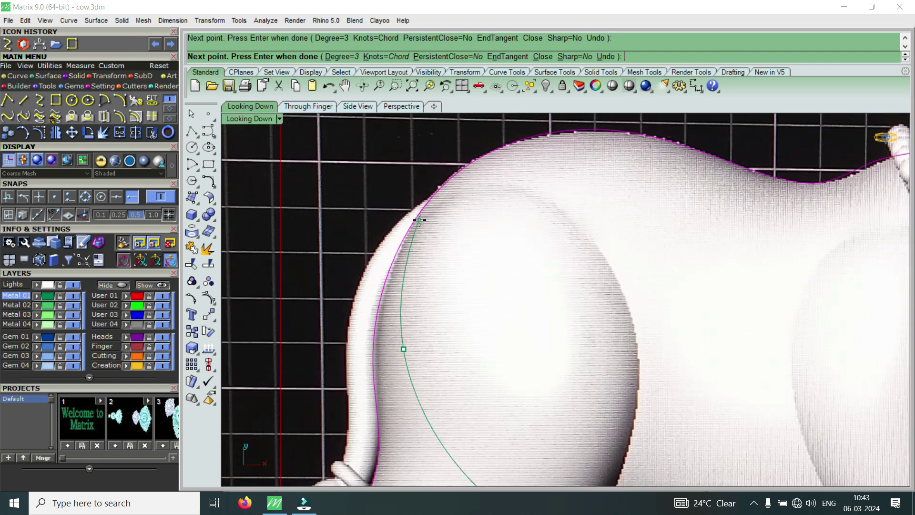
left_click(69, 197)
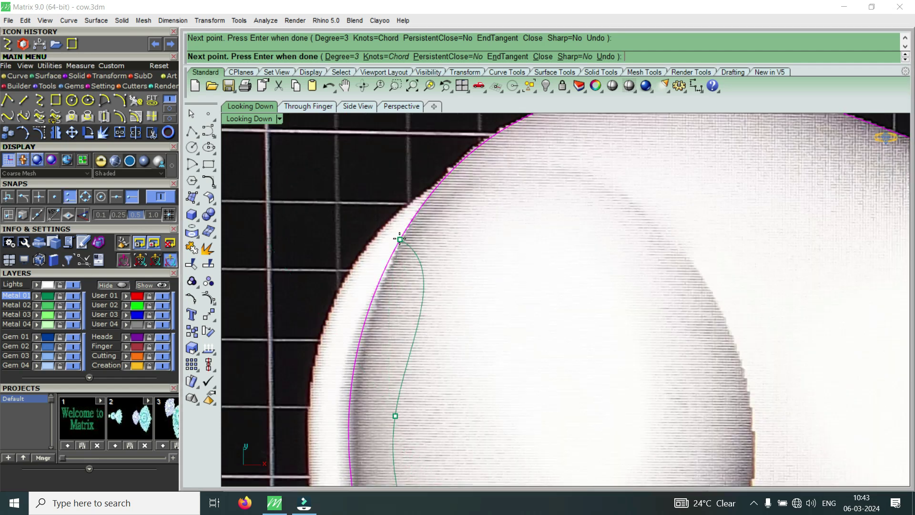
left_click(399, 238)
key("Return")
scroll(409, 239, "down", 6)
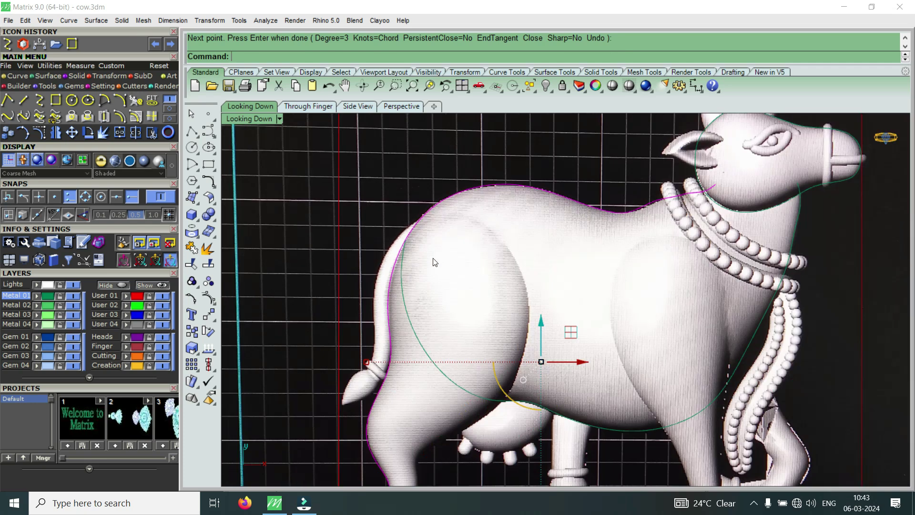
Start an interpolated curve at the body curve's end under the hind hoof and trace around the hoof's front edge.
scroll(435, 262, "down", 4)
scroll(435, 377, "up", 6)
scroll(422, 400, "down", 2)
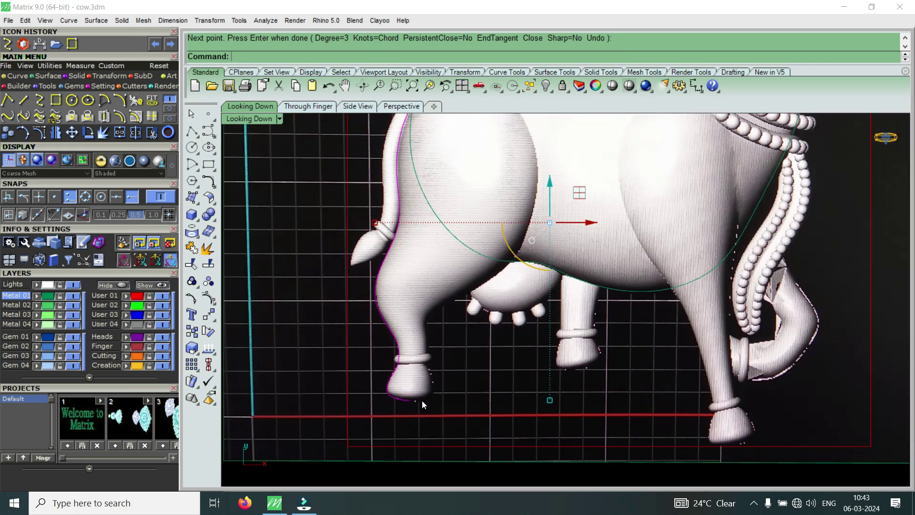
scroll(422, 401, "down", 4)
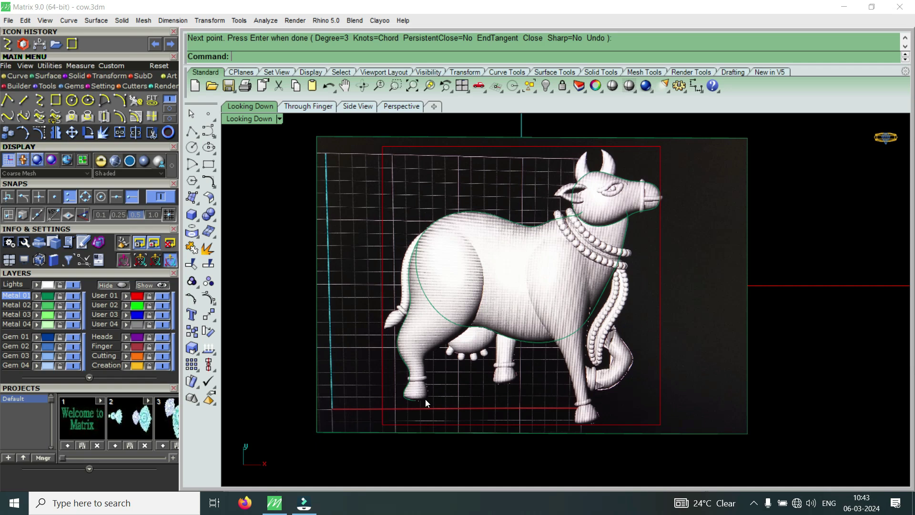
scroll(425, 399, "up", 5)
key("Return")
left_click(409, 423)
scroll(414, 424, "up", 3)
left_click(418, 419)
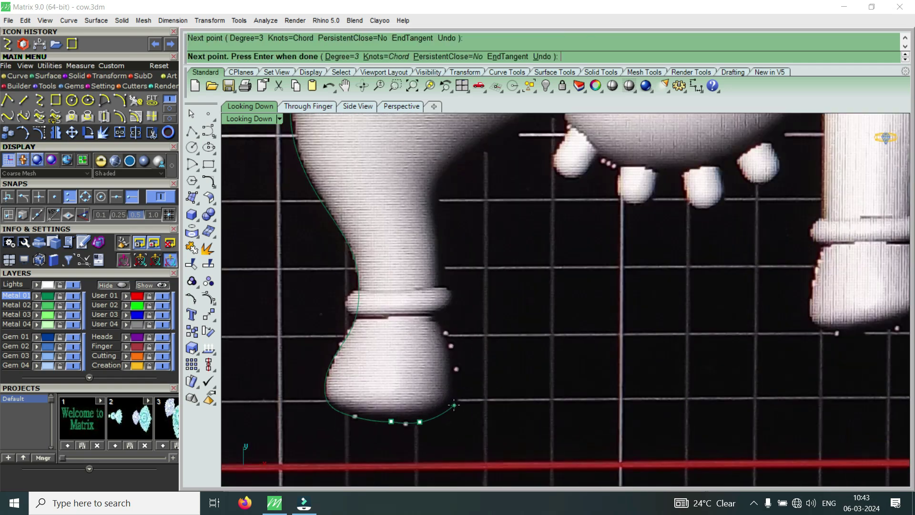
left_click(454, 405)
left_click(451, 355)
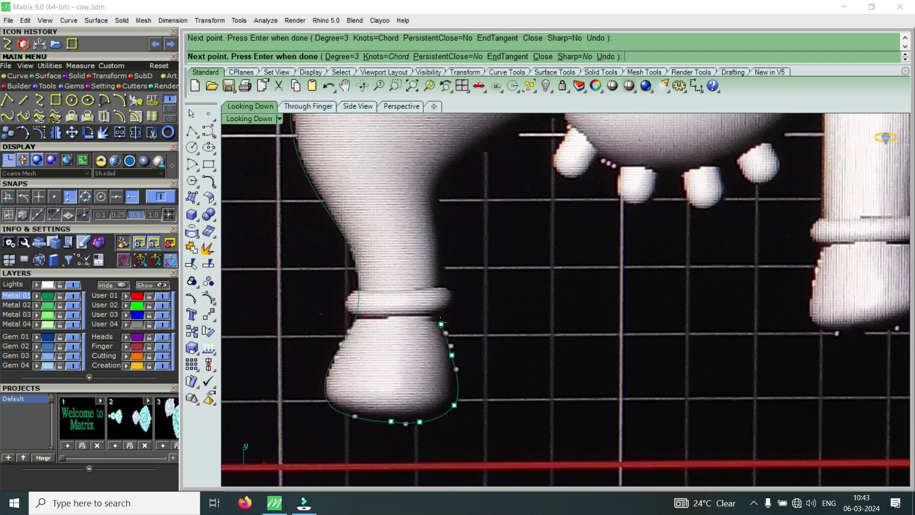
Continue the hind-leg curve past the ankle band and up the front edge of the leg to the udder.
left_click(439, 248)
left_click(433, 199)
scroll(433, 199, "down", 2)
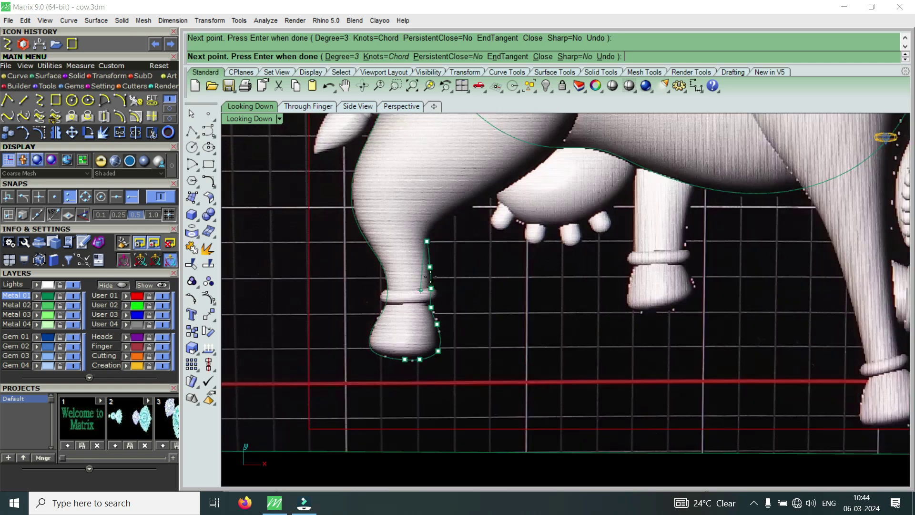
scroll(434, 233, "up", 2)
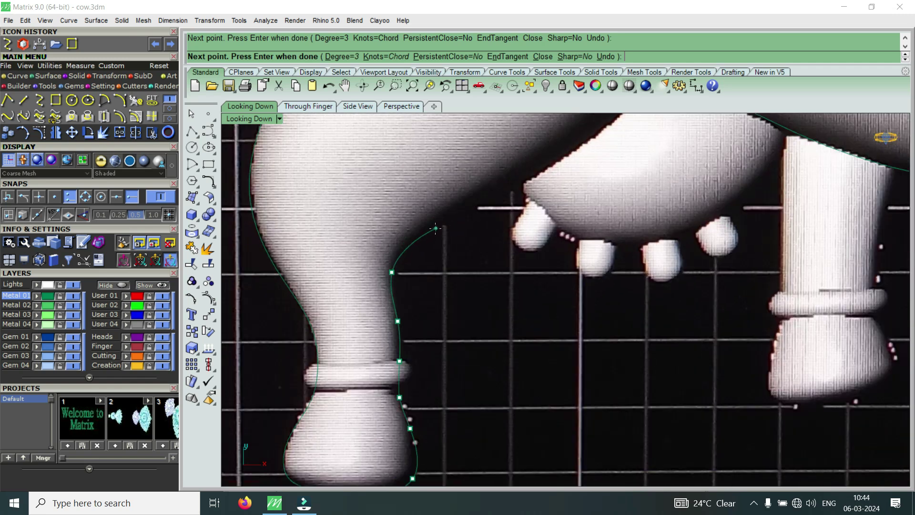
left_click(436, 229)
scroll(435, 228, "down", 2)
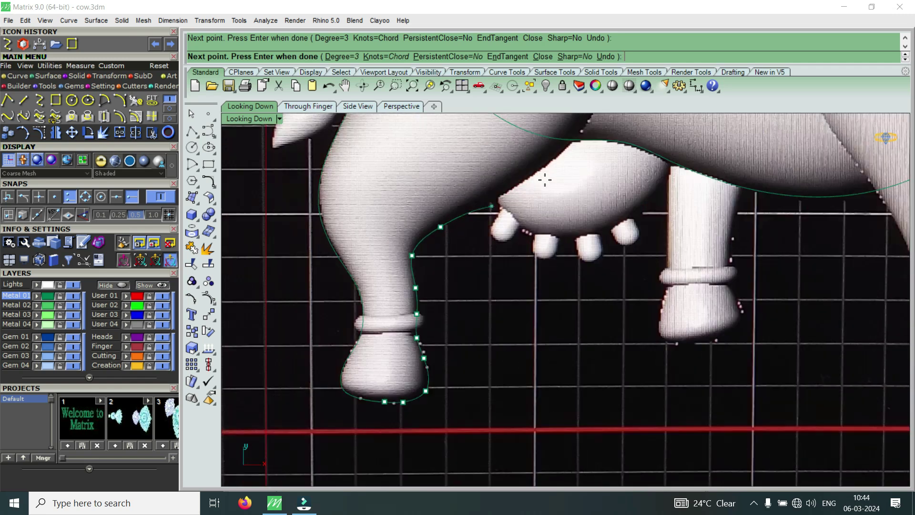
left_click(486, 206)
scroll(486, 206, "down", 1)
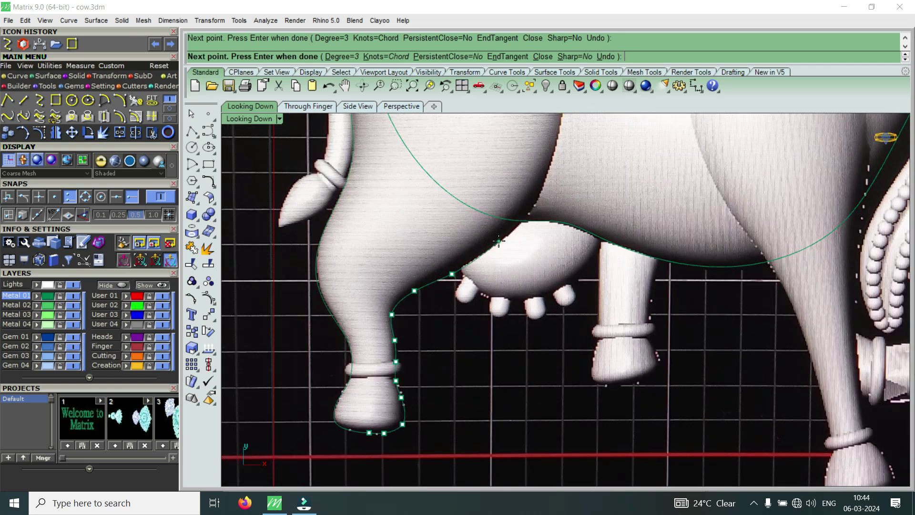
Extend the hind-leg curve past the udder and up the front edge of the thigh to its widest point.
left_click(502, 239)
scroll(501, 238, "down", 1)
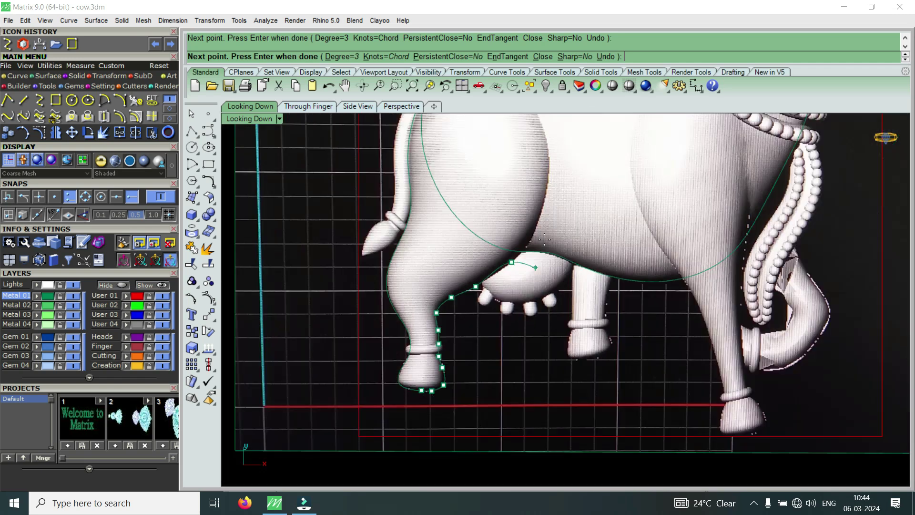
scroll(533, 219, "up", 2)
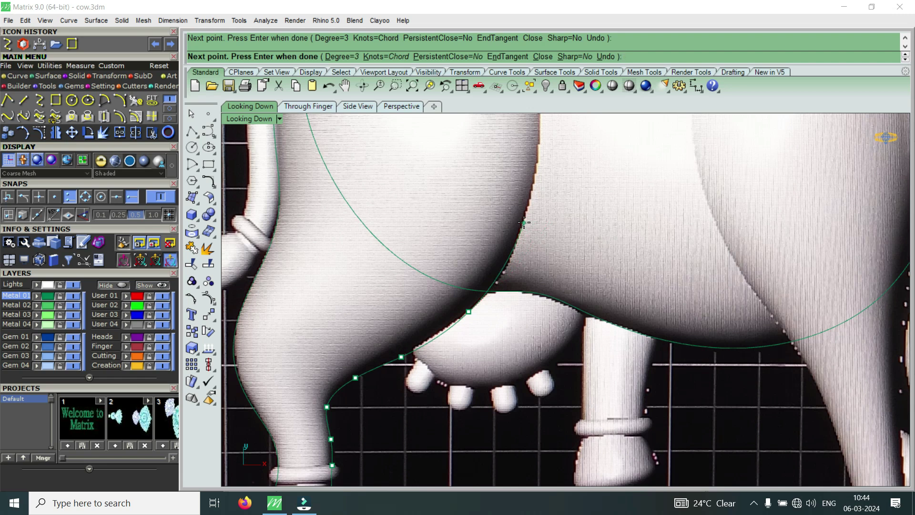
scroll(524, 223, "down", 3)
scroll(552, 262, "up", 5)
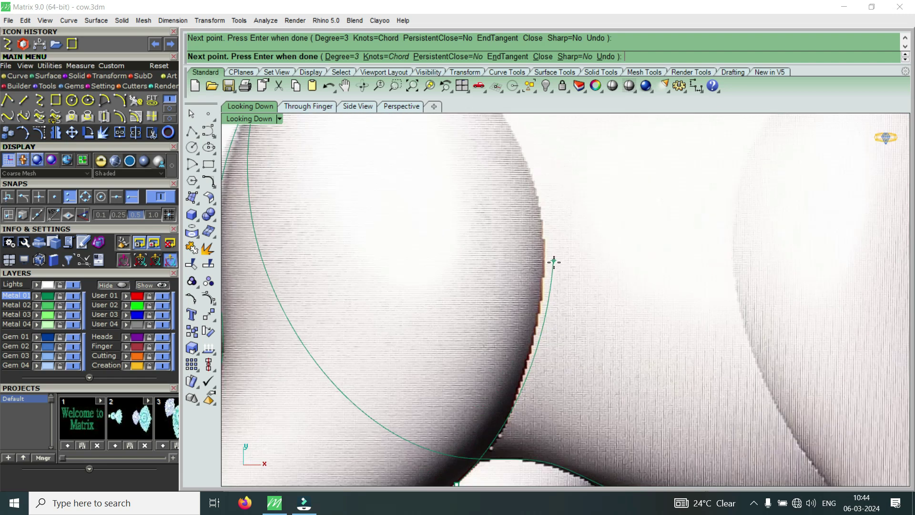
left_click(543, 277)
Trace the hind-leg curve up the thigh's rounded front edge and finish it at the top of the thigh.
scroll(543, 277, "down", 2)
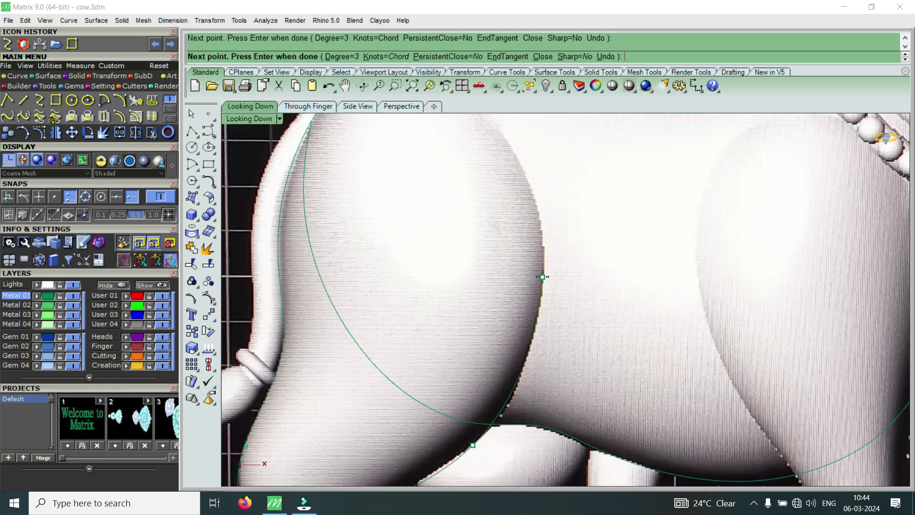
scroll(537, 198, "up", 3)
left_click(513, 196)
scroll(514, 196, "down", 3)
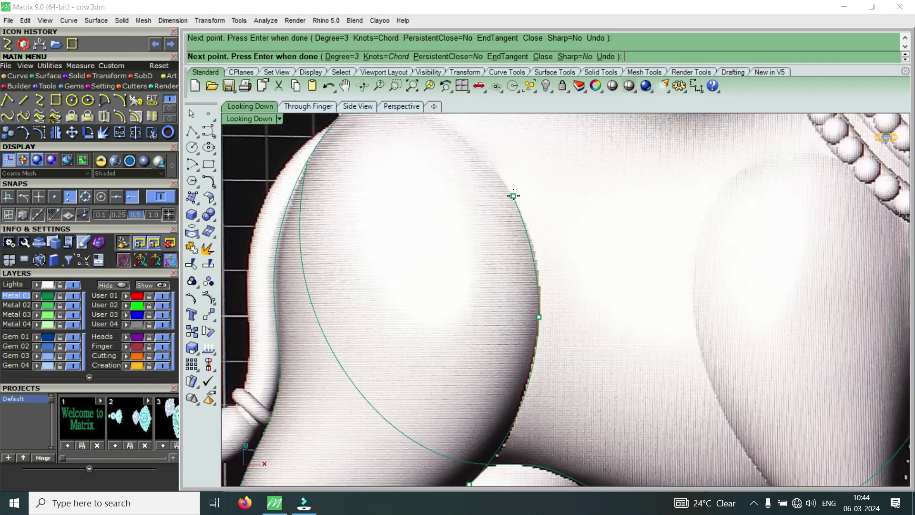
scroll(470, 149, "up", 2)
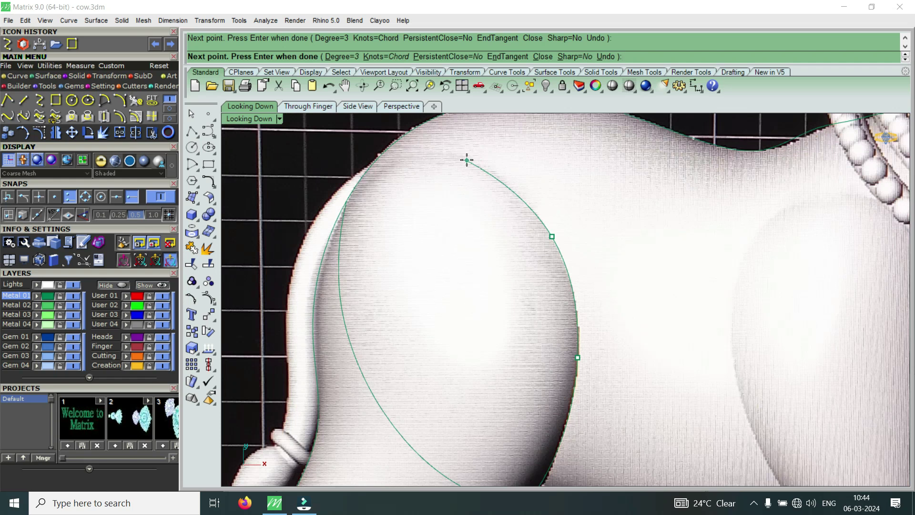
left_click(466, 159)
scroll(467, 160, "down", 3)
scroll(466, 158, "up", 4)
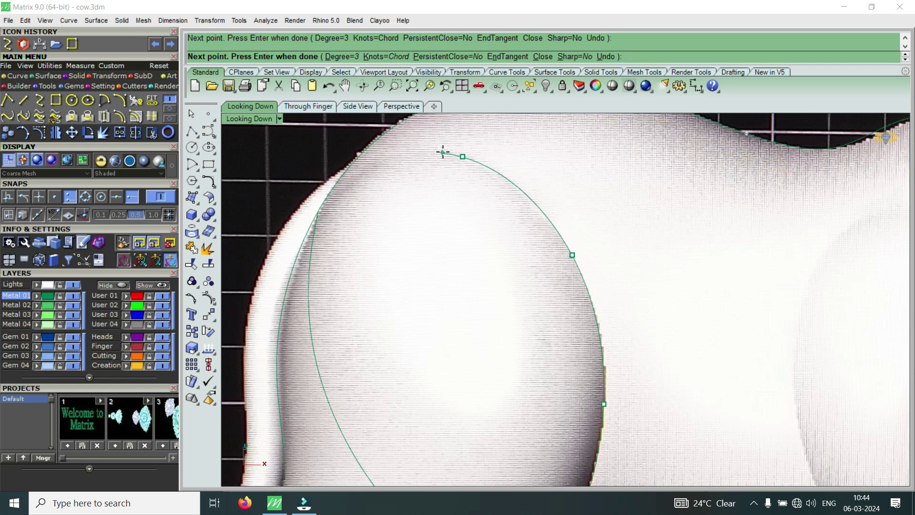
key("Return")
Draw an interpolated curve from the hind-leg curve's upper end over the thigh's rear top to the belly curve's end near the tail.
key("Return")
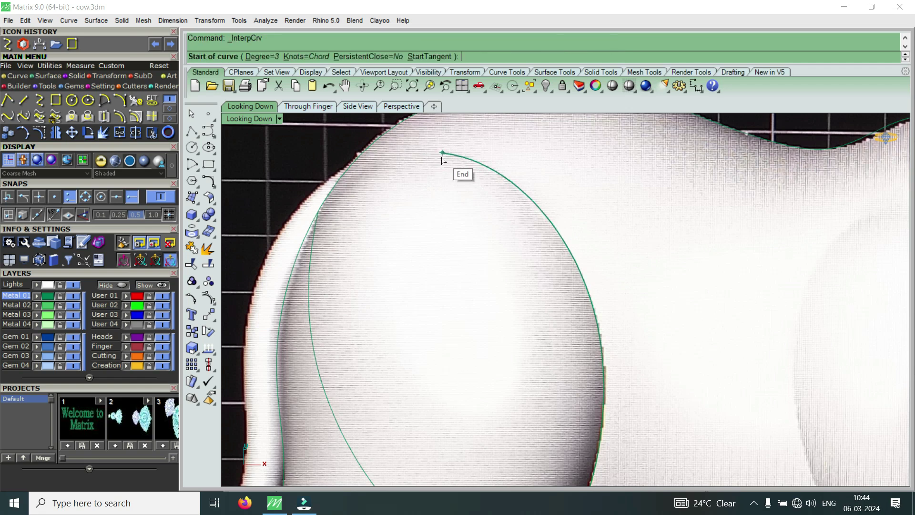
left_click(443, 153)
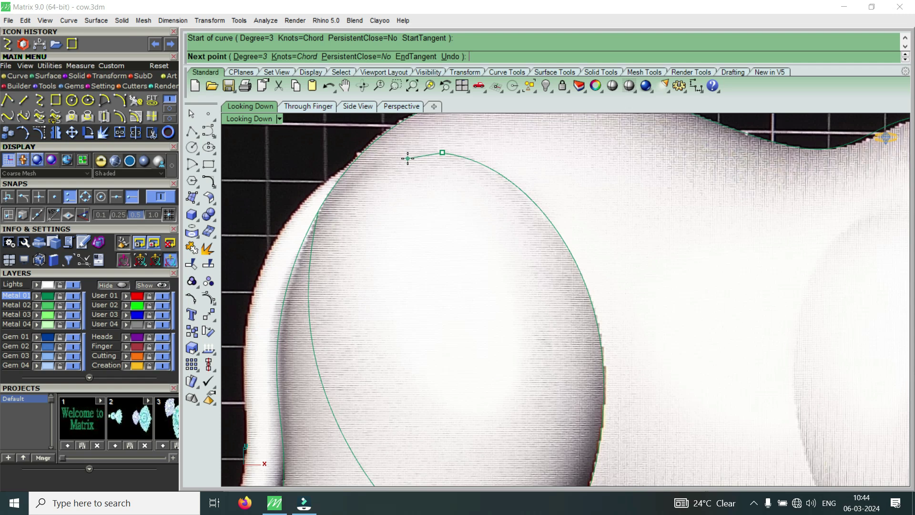
left_click(408, 159)
scroll(377, 172, "down", 2)
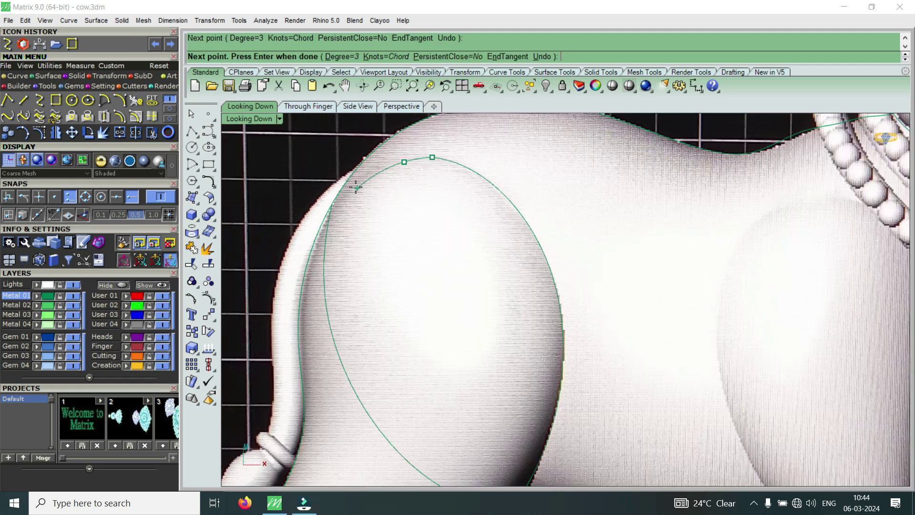
scroll(360, 182, "up", 3)
left_click(367, 172)
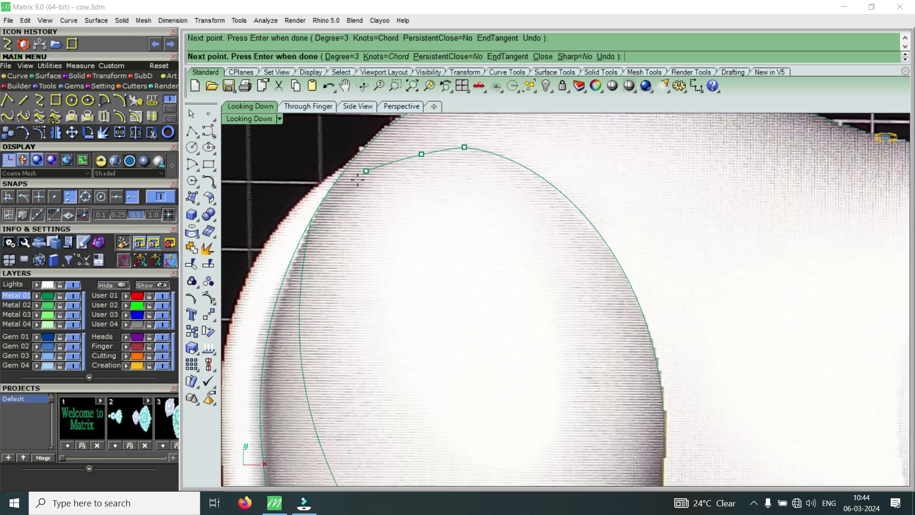
left_click(312, 219)
right_click(312, 219)
scroll(312, 219, "down", 5)
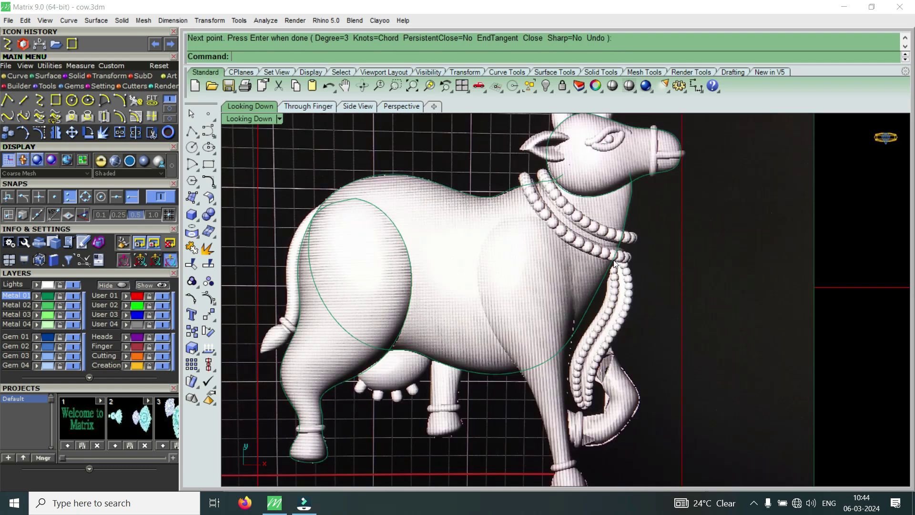
scroll(547, 241, "down", 3)
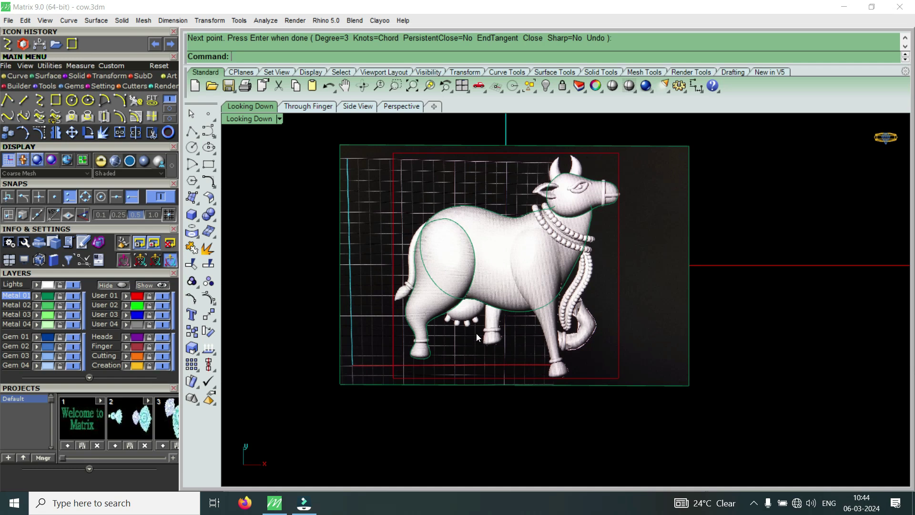
Start an interpolated curve at the top of the shoulder beside the necklace and trace the shoulder's rounded rear edge downward.
scroll(477, 337, "up", 1)
scroll(538, 296, "up", 2)
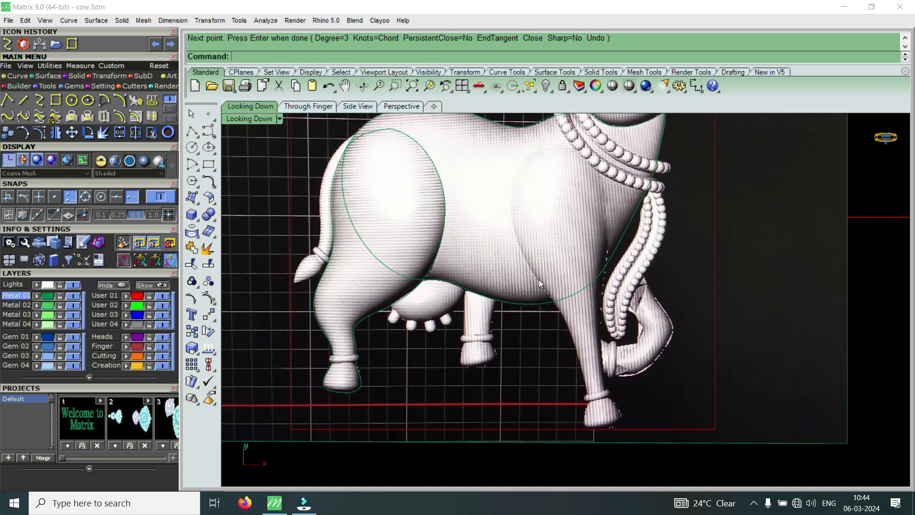
scroll(609, 229, "down", 2)
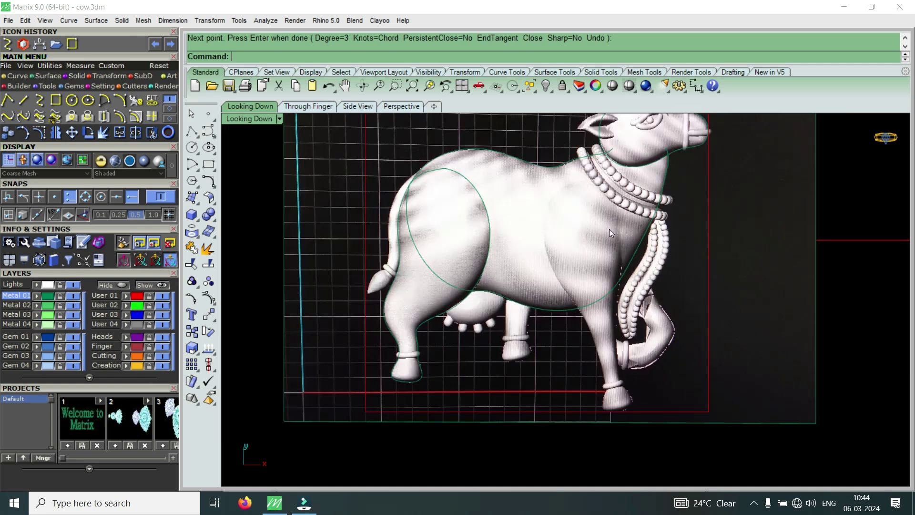
scroll(574, 224, "up", 3)
right_click(574, 223)
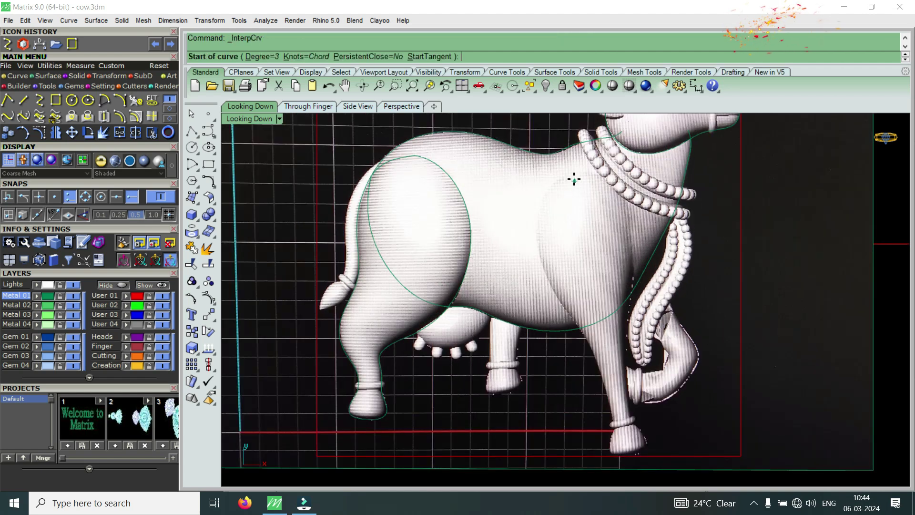
left_click(577, 174)
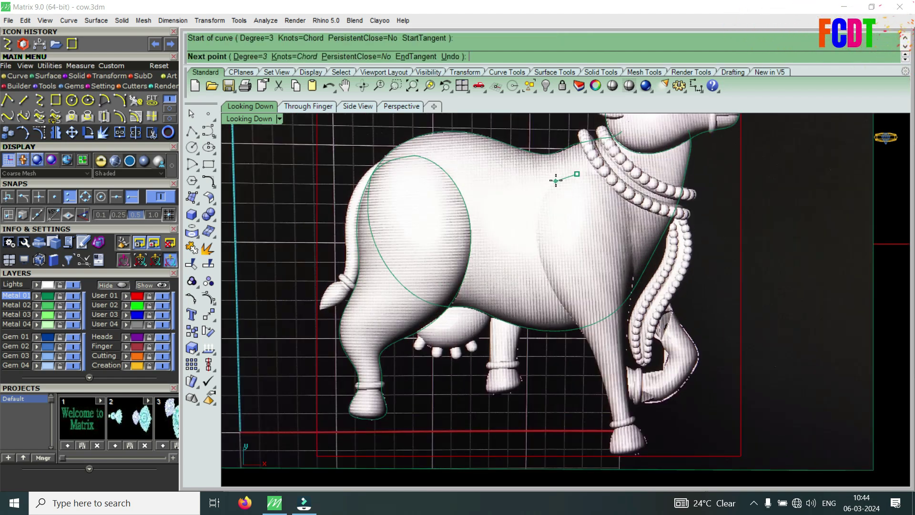
left_click(556, 181)
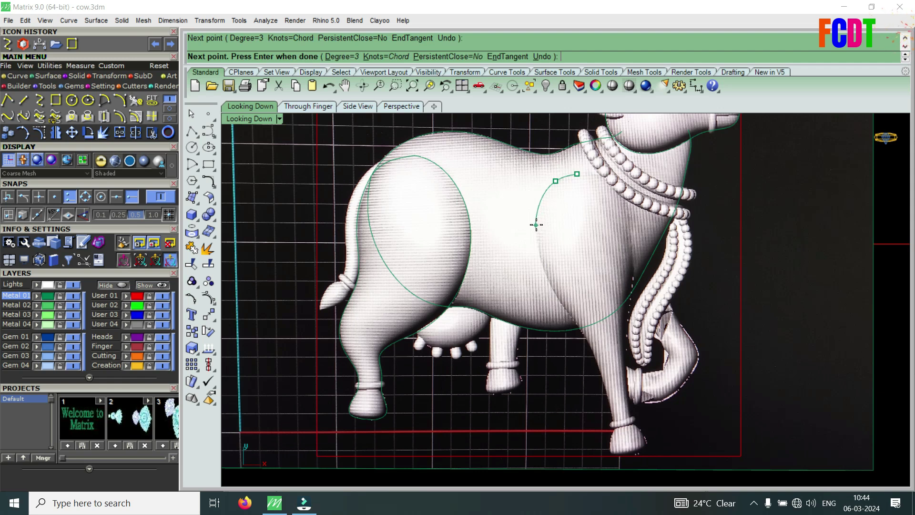
left_click(536, 225)
left_click(549, 285)
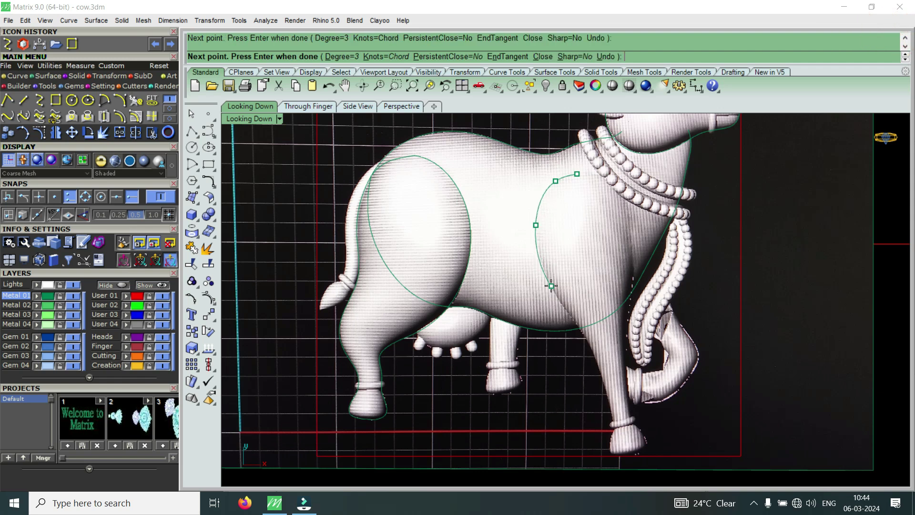
Continue the shoulder curve across the belly curve and onto the rear edge of the standing front leg.
scroll(569, 316, "up", 4)
scroll(569, 316, "up", 2)
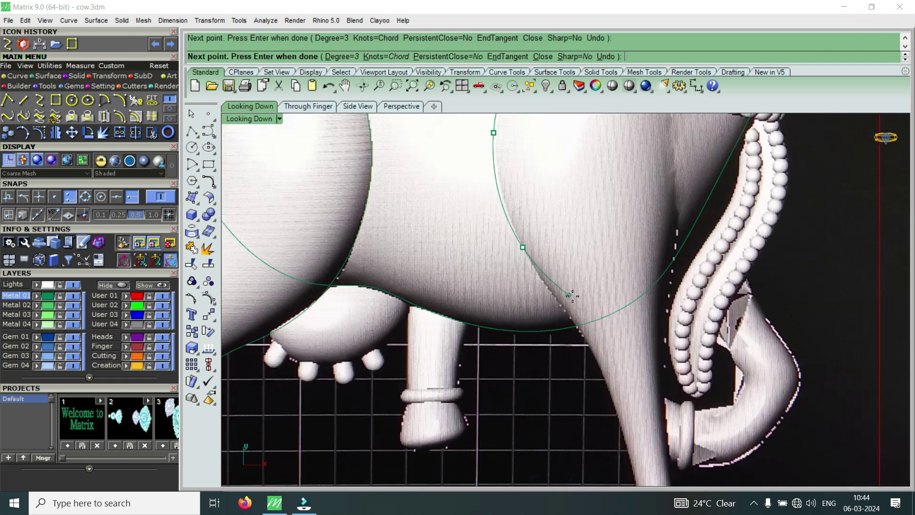
left_click(555, 311)
scroll(555, 310, "down", 6)
scroll(596, 365, "up", 5)
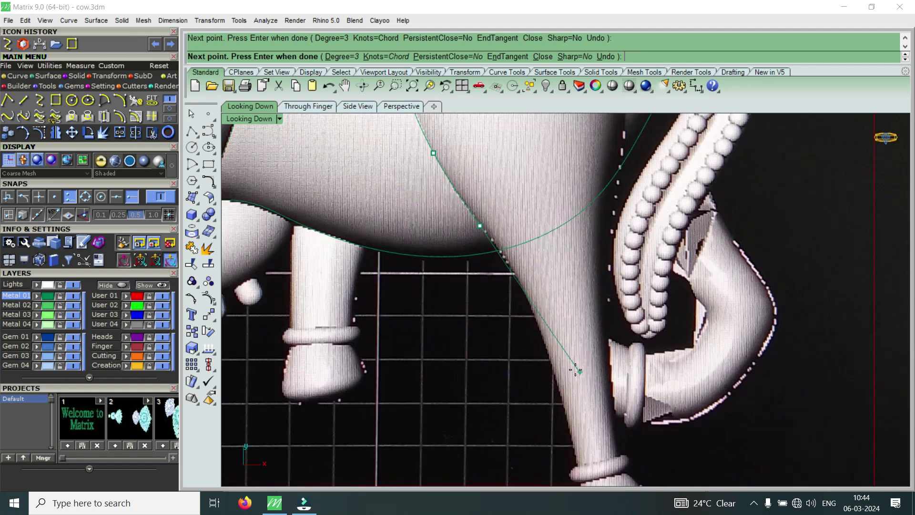
scroll(574, 359, "down", 6)
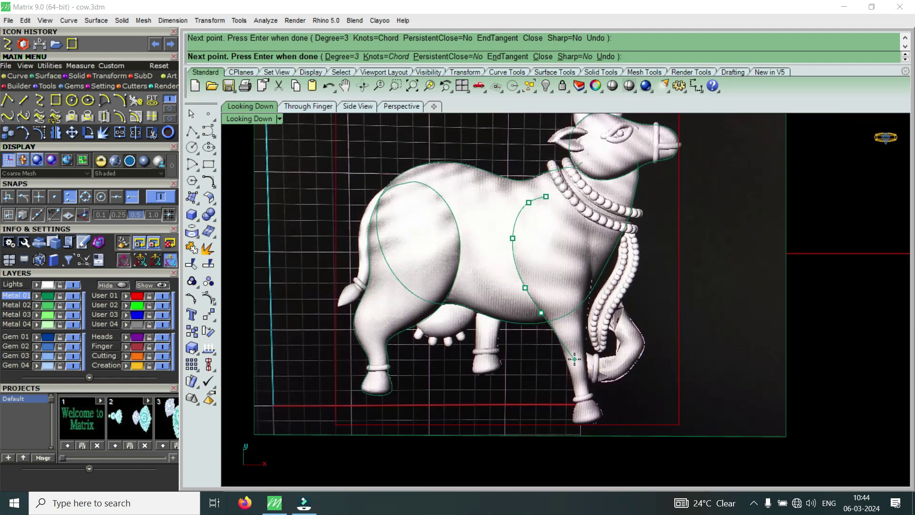
scroll(575, 359, "up", 5)
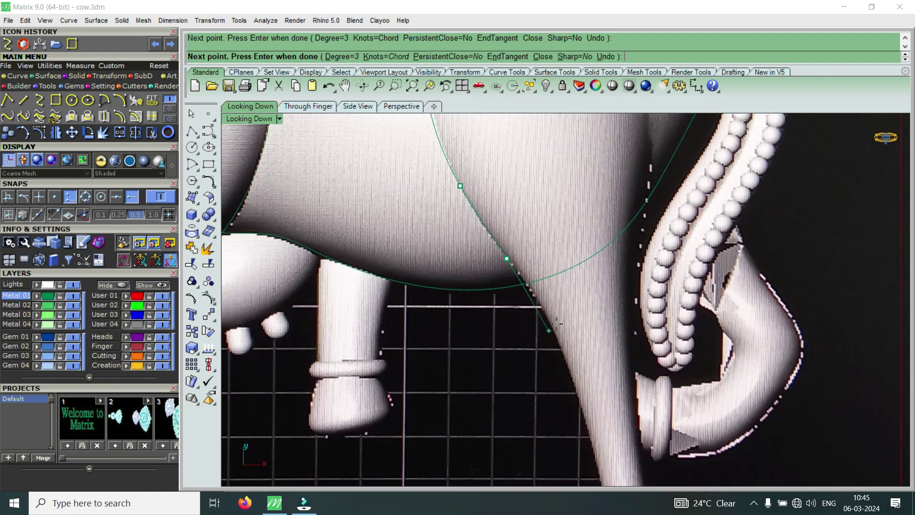
left_click(556, 331)
scroll(557, 343, "down", 5)
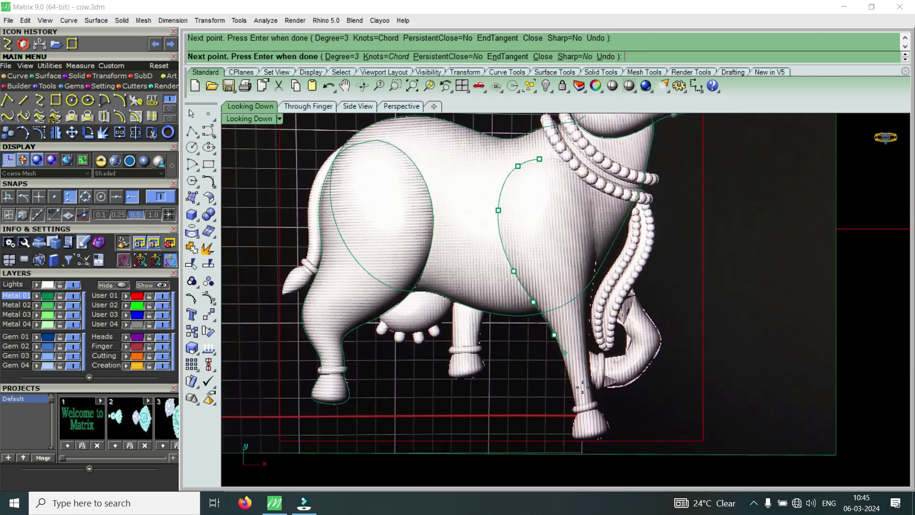
Extend the curve down the front leg's rear edge, past the ankle band to the top of the hoof.
scroll(572, 383, "up", 4)
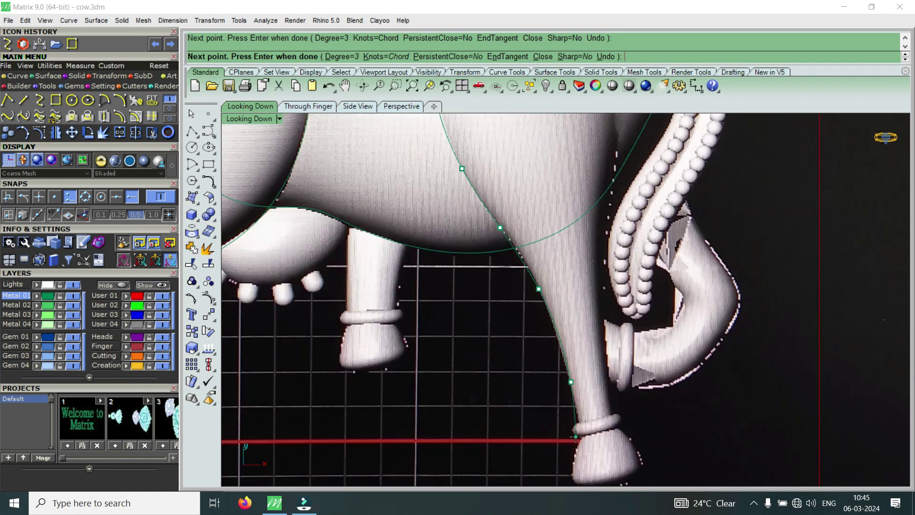
scroll(576, 437, "up", 2)
left_click(581, 422)
scroll(580, 422, "down", 5)
scroll(582, 367, "up", 5)
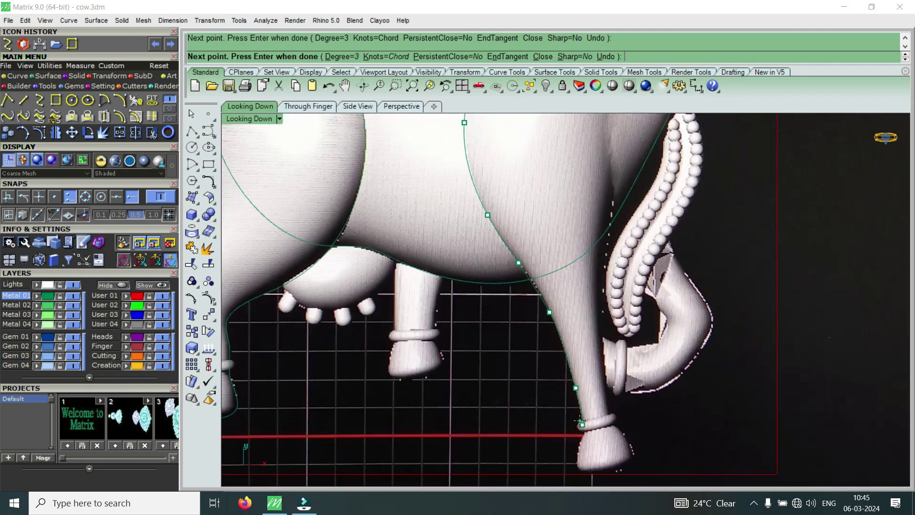
scroll(607, 305, "up", 4)
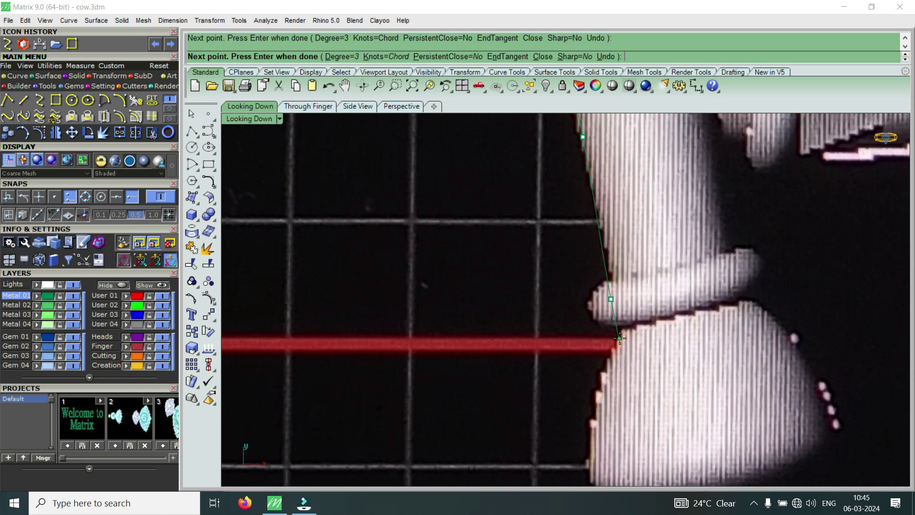
left_click(619, 339)
scroll(619, 338, "down", 4)
Trace the rear edge of the front hoof, round its heel and finish the curve along the sole.
scroll(626, 322, "up", 5)
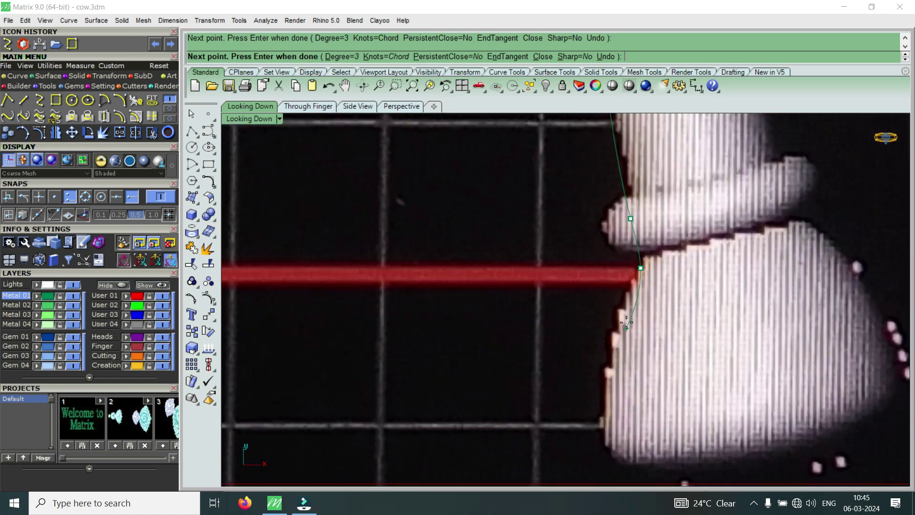
left_click(630, 298)
left_click(607, 403)
left_click(612, 455)
scroll(611, 456, "down", 3)
scroll(615, 457, "up", 3)
left_click(657, 460)
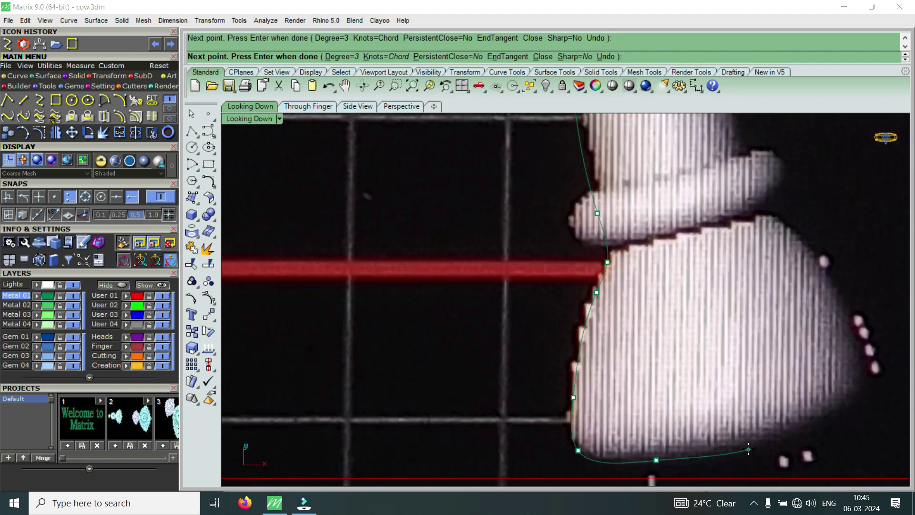
key("Return")
scroll(644, 425, "down", 4)
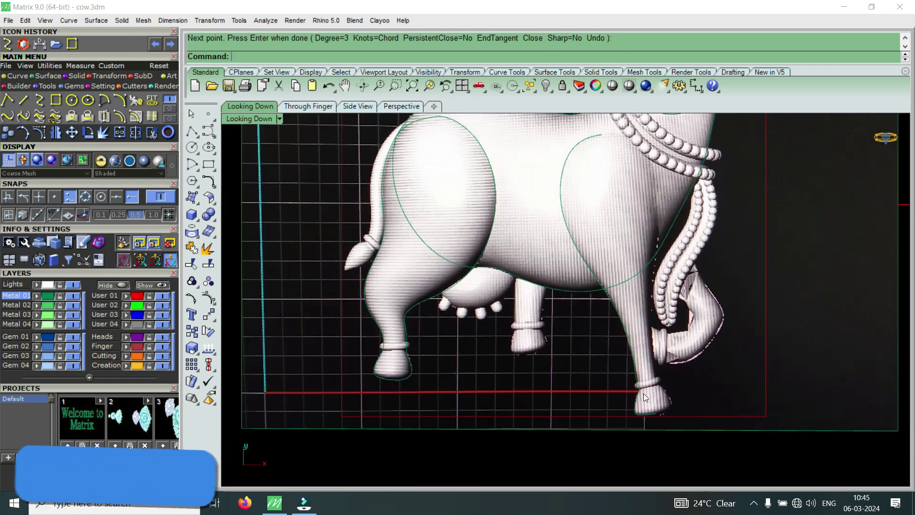
scroll(626, 256, "down", 2)
Draw an interpolated curve from the shoulder curve's upper end, over the shoulder and under the necklace to its front edge.
scroll(624, 177, "up", 5)
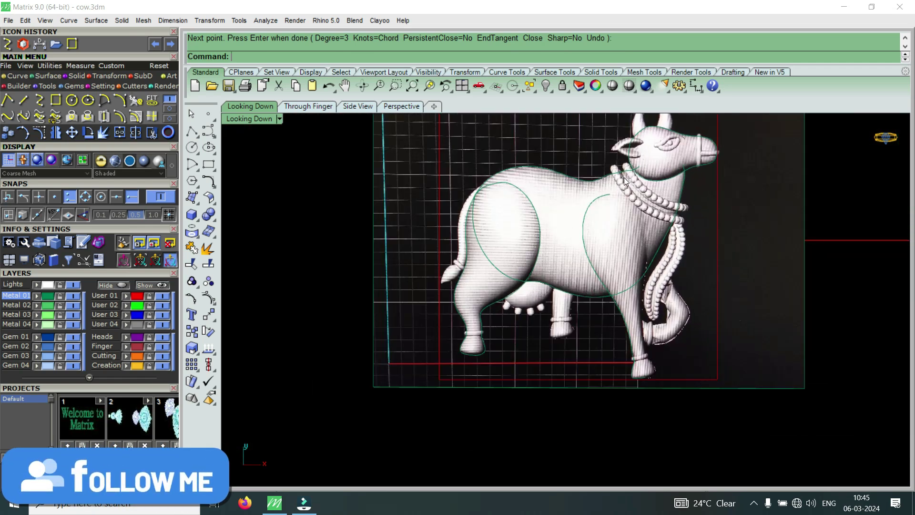
scroll(601, 223, "up", 1)
key("Return")
left_click(609, 176)
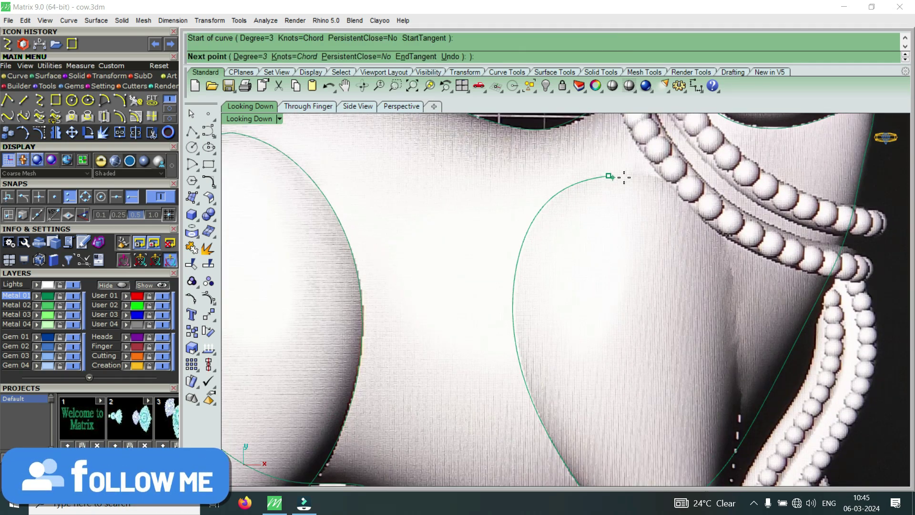
left_click(648, 173)
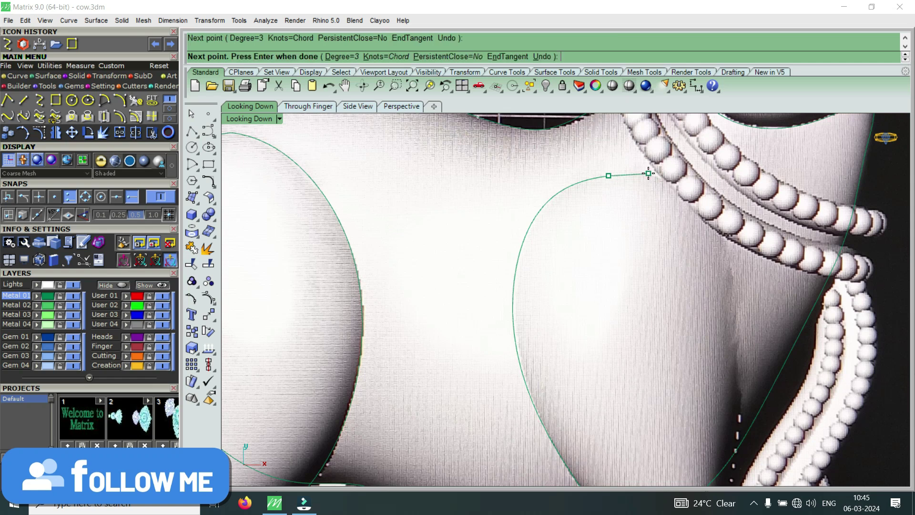
left_click(712, 214)
left_click(740, 285)
scroll(739, 285, "down", 5)
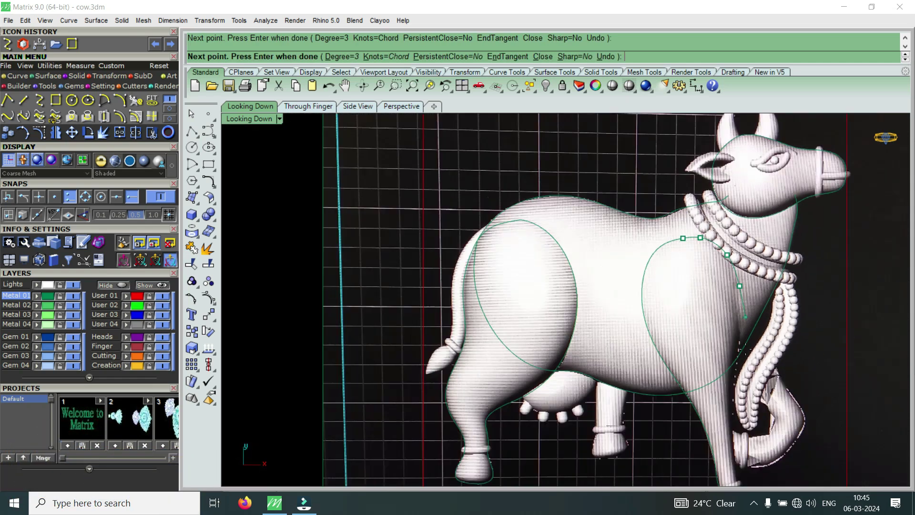
Continue the curve down the shoulder's front edge, across the belly curve and along the front edge of the standing leg.
scroll(740, 309, "up", 4)
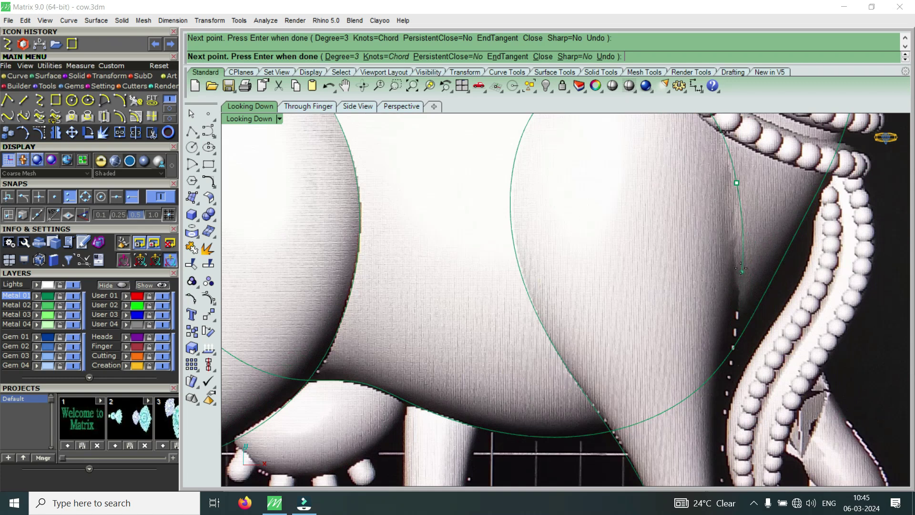
left_click(739, 267)
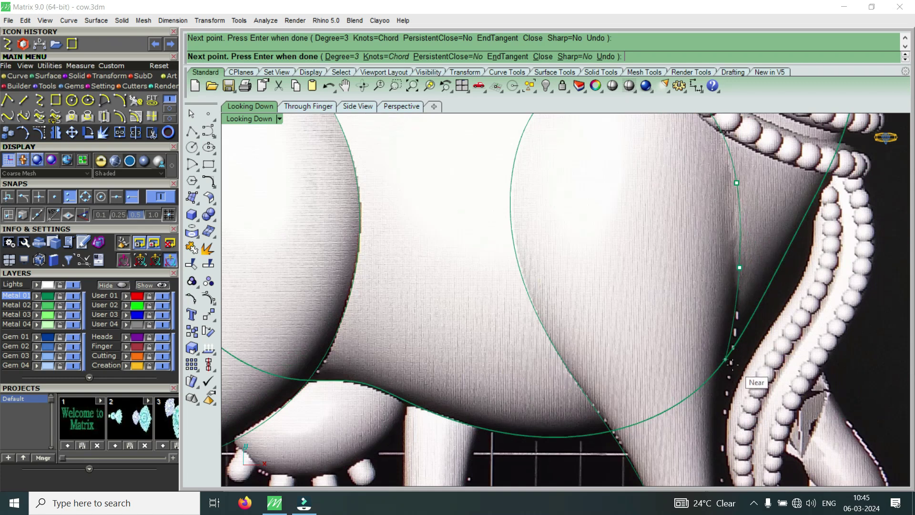
scroll(733, 375, "down", 5)
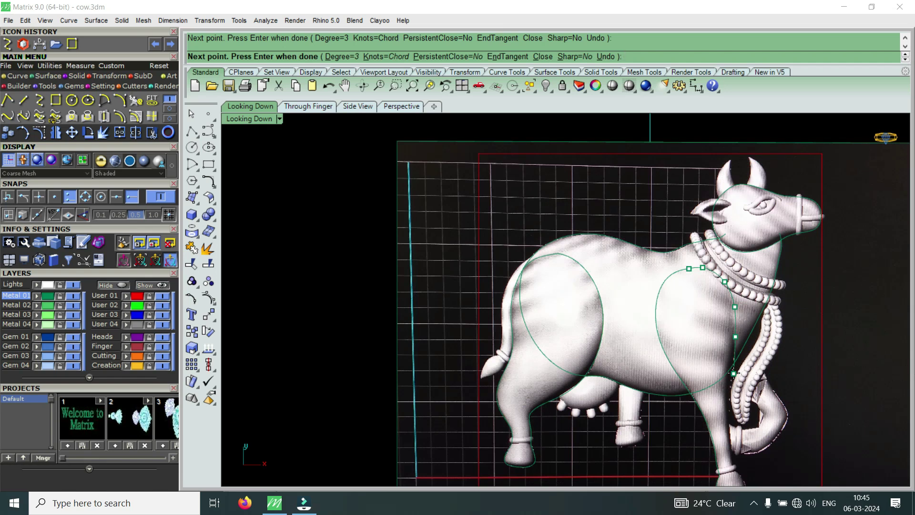
scroll(733, 373, "down", 3)
scroll(662, 357, "up", 7)
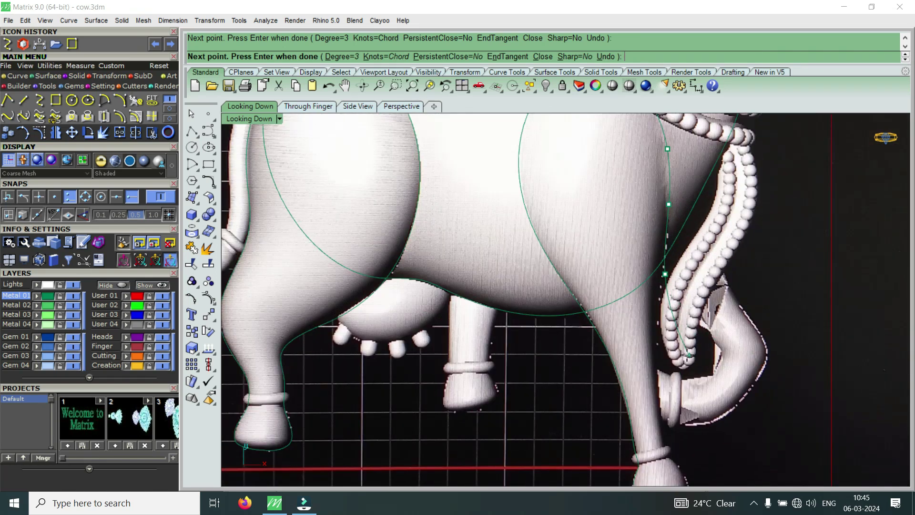
left_click(661, 353)
left_click(666, 410)
scroll(666, 410, "down", 4)
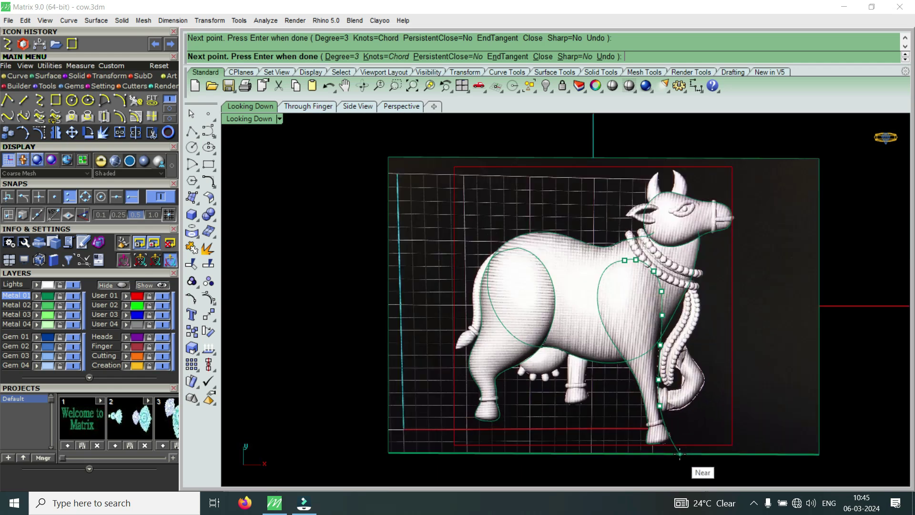
Extend the curve past the ankle band, around the front of the hoof, and finish it at the sole curve's end.
scroll(684, 452, "up", 6)
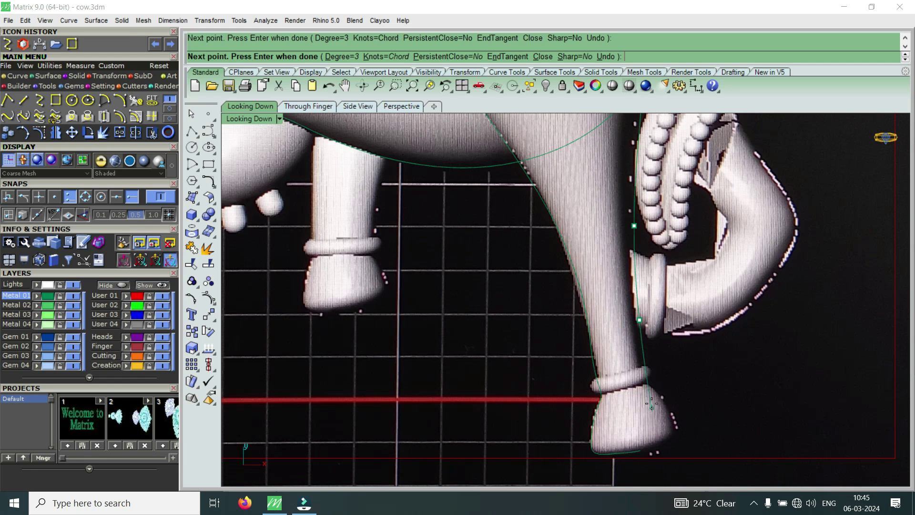
scroll(642, 360, "up", 2)
left_click(643, 360)
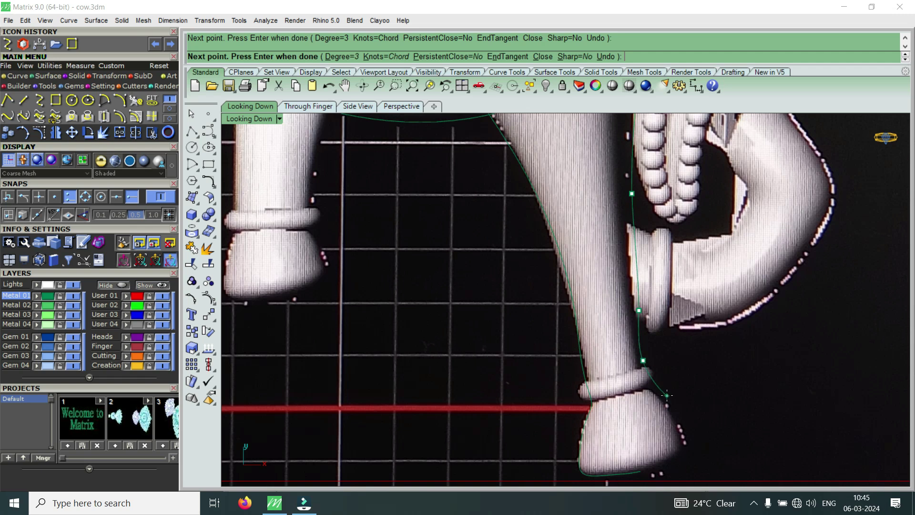
left_click(670, 406)
left_click(686, 437)
scroll(687, 437, "down", 5)
scroll(679, 445, "up", 5)
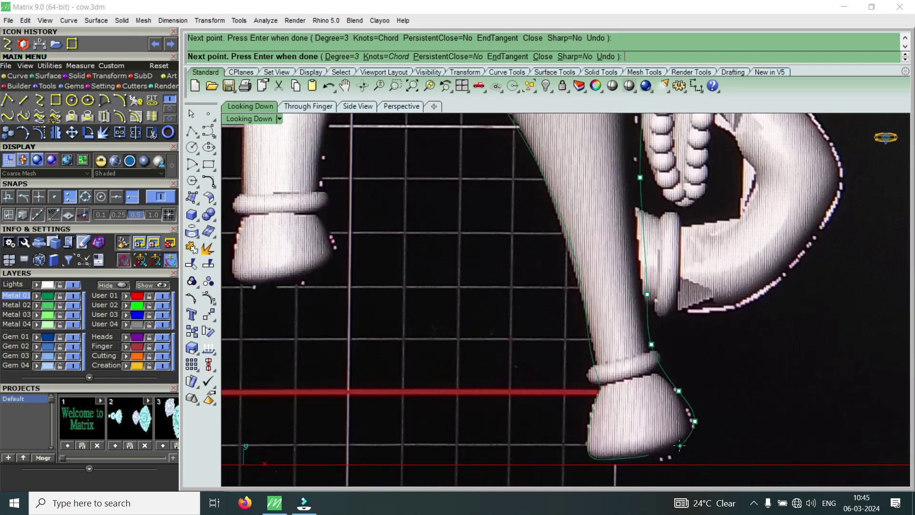
left_click(649, 456)
right_click(652, 457)
scroll(682, 434, "down", 2)
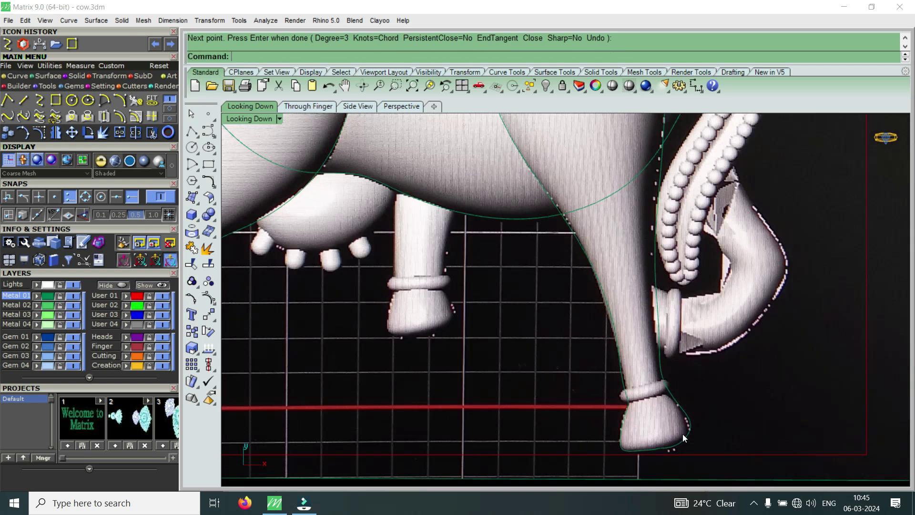
Start an interpolated curve just above the belly curve and trace the far hind leg's rear edge down to the ankle band.
scroll(683, 434, "down", 3)
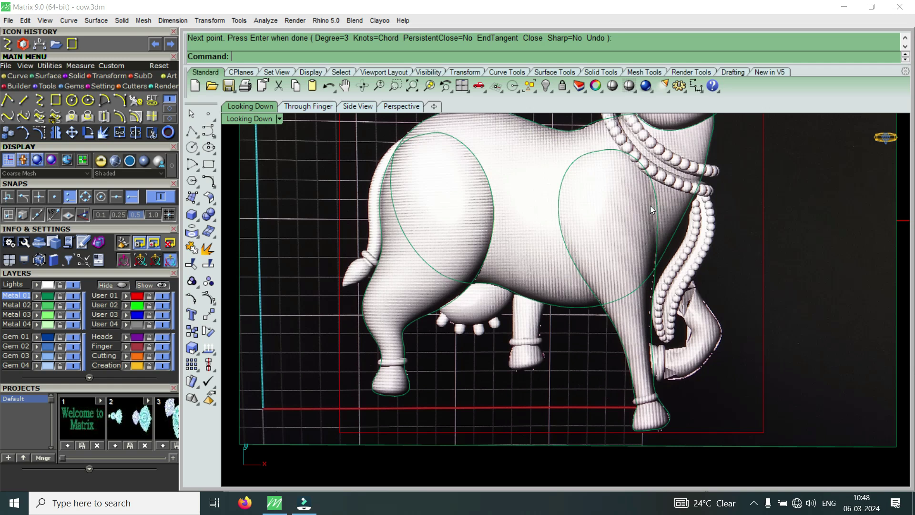
scroll(540, 314, "down", 2)
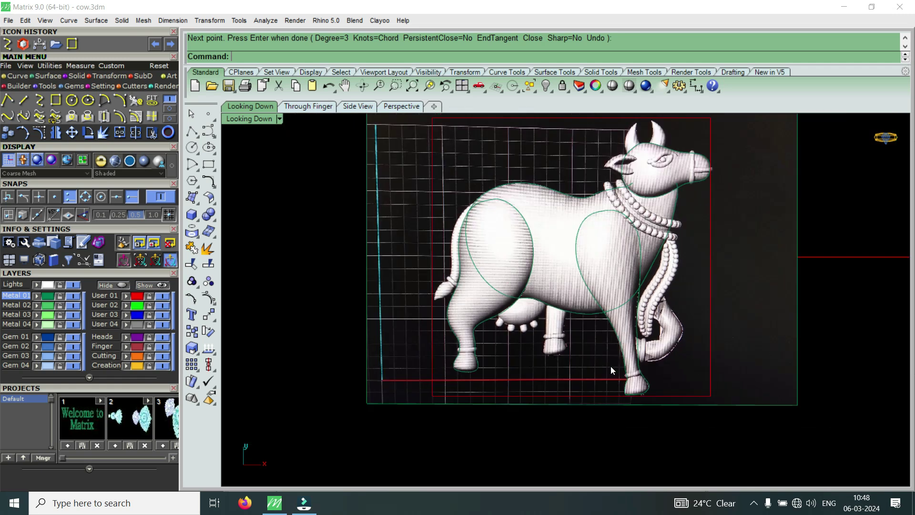
scroll(560, 312, "up", 1)
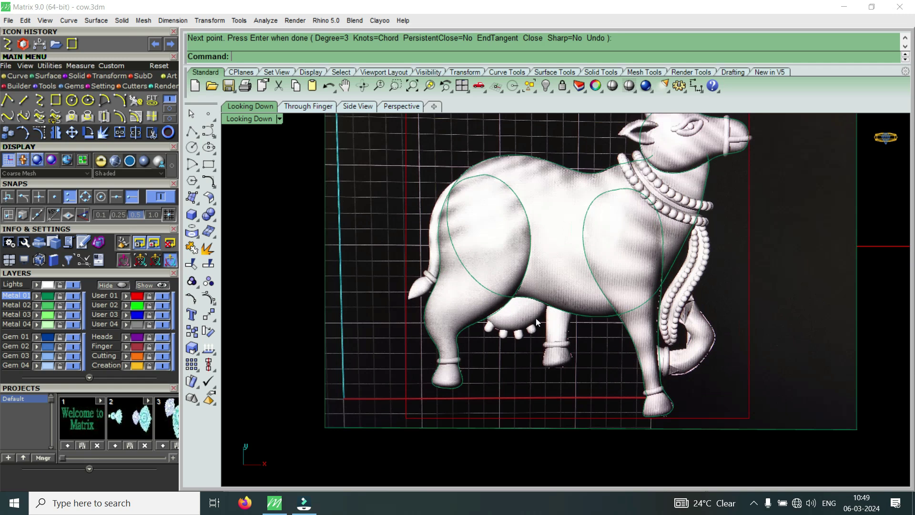
left_click(7, 44)
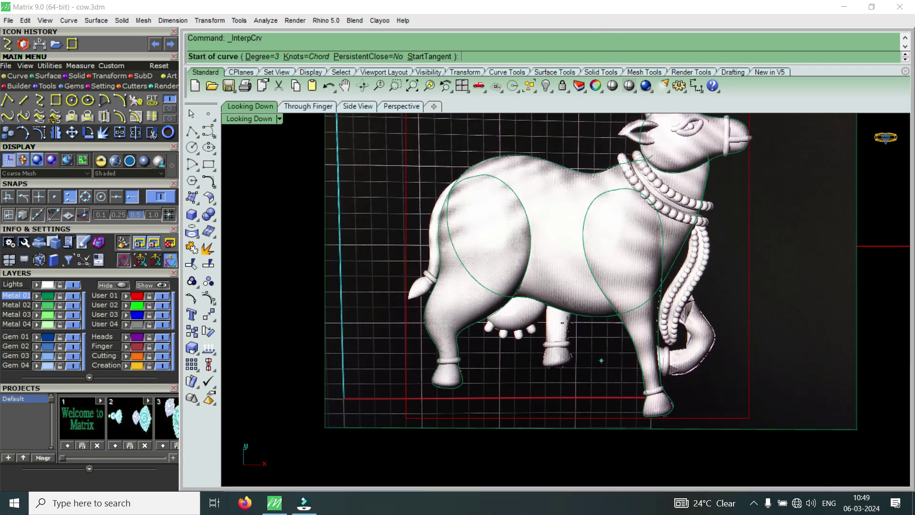
scroll(554, 306, "up", 2)
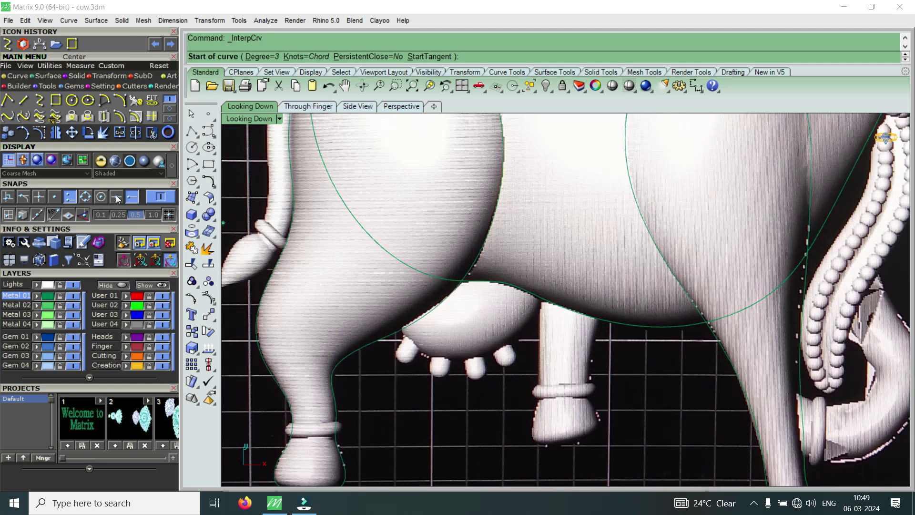
left_click(541, 286)
left_click(540, 322)
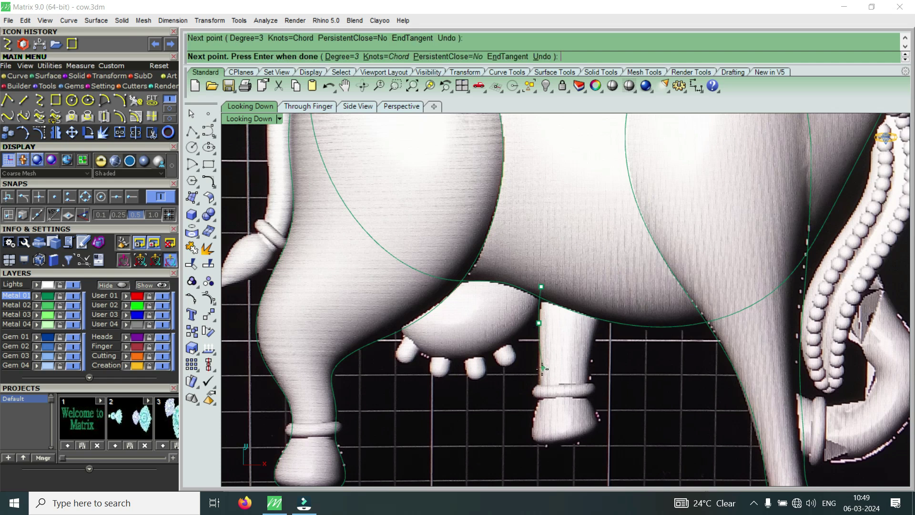
left_click(541, 377)
Continue the curve past the ankle band, down the far hind hoof's rear edge, and finish it along the sole.
scroll(536, 414, "up", 3)
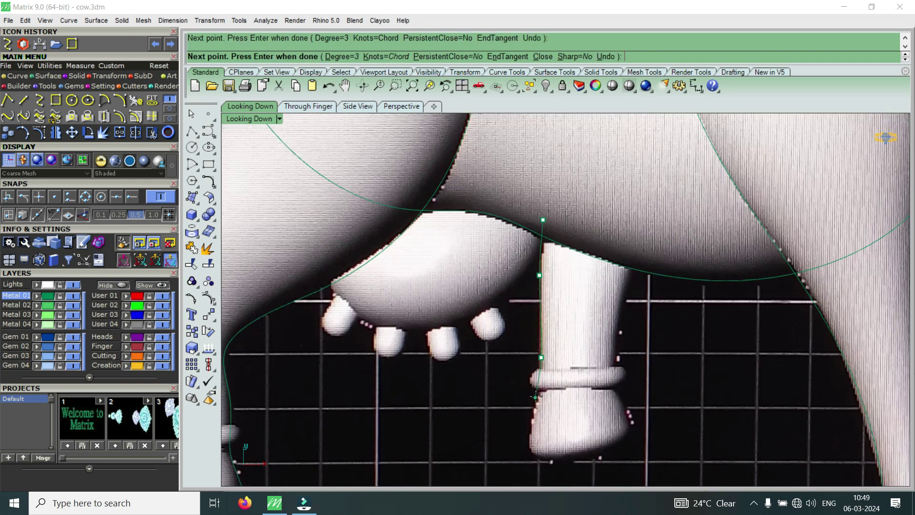
left_click(537, 396)
left_click(531, 432)
left_click(530, 453)
left_click(565, 464)
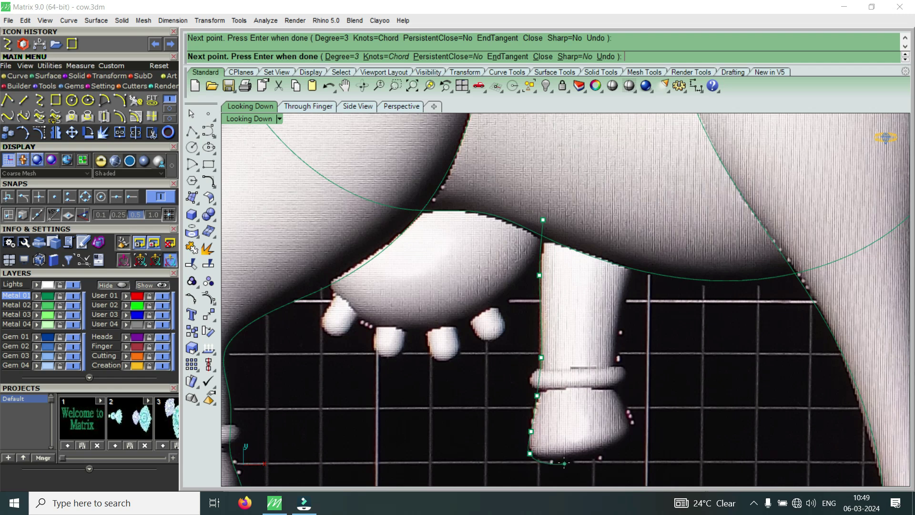
left_click(590, 458)
key("Return")
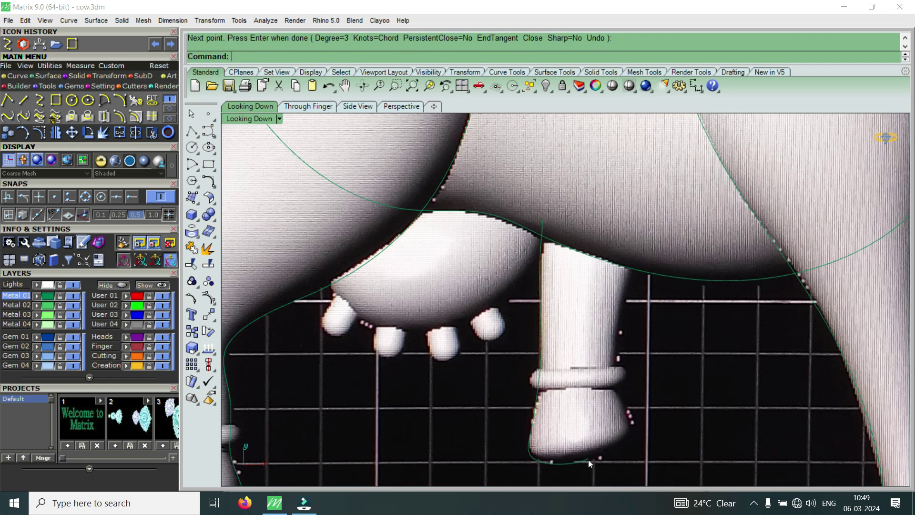
key("Return")
left_click(590, 459)
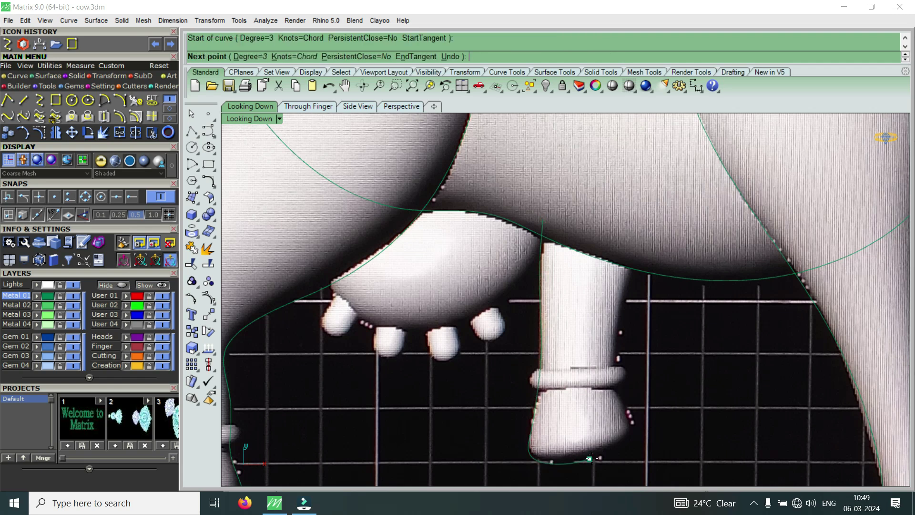
right_click(634, 457)
Draw an interpolated curve from the sole curve's end around the front of the far hind hoof, up to the ankle band.
right_click(605, 459)
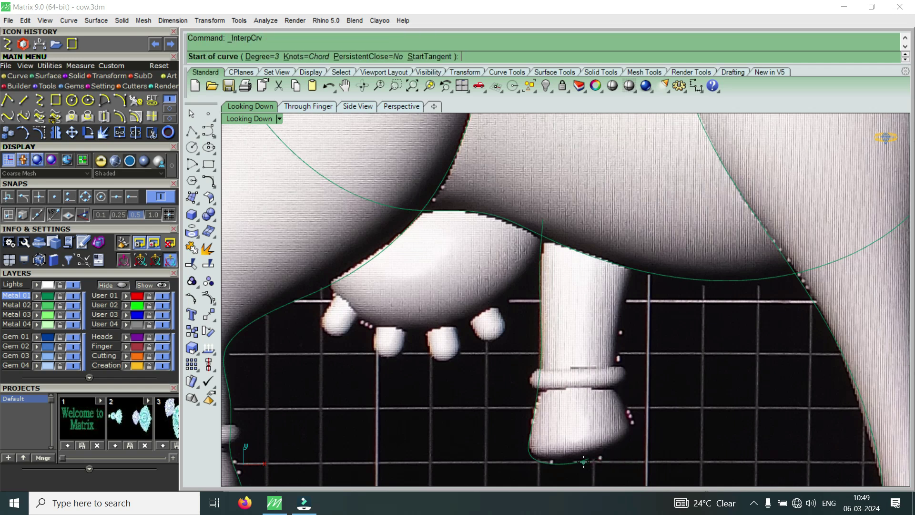
scroll(572, 457, "up", 3)
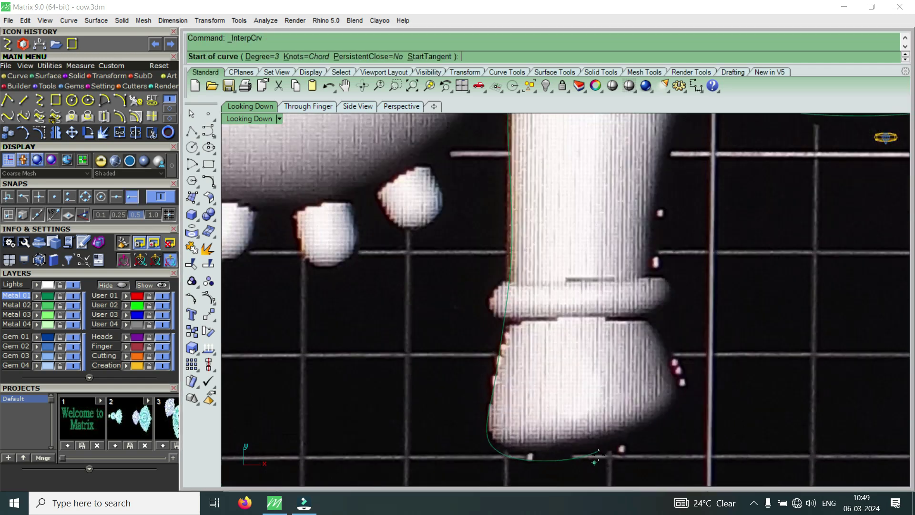
left_click(600, 450)
left_click(639, 440)
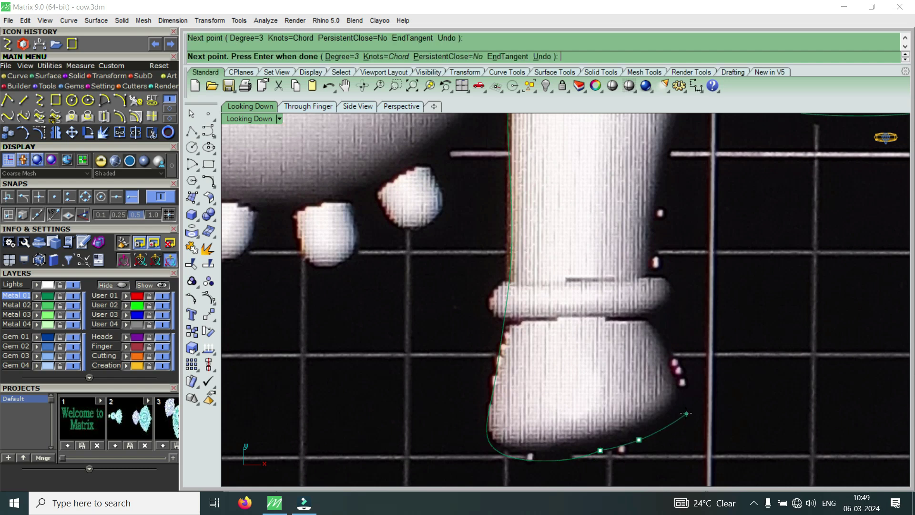
left_click(685, 409)
left_click(680, 376)
left_click(659, 324)
left_click(650, 276)
Extend the curve up the far hind leg's front edge and finish it just above the belly curve.
scroll(649, 275, "down", 3)
scroll(649, 276, "down", 2)
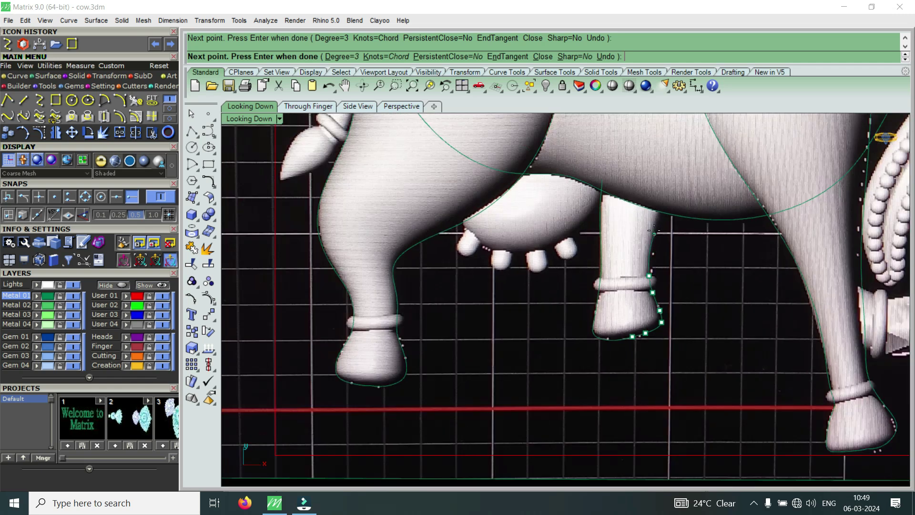
scroll(650, 274, "up", 3)
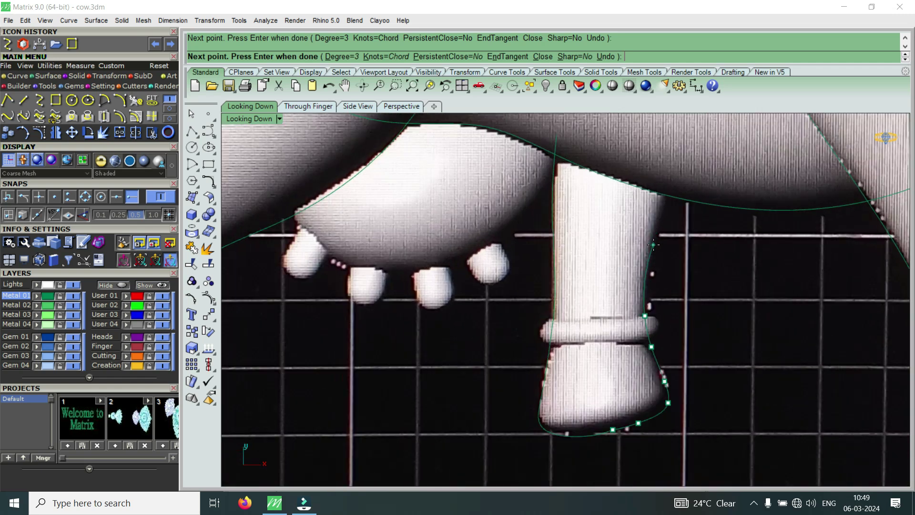
left_click(649, 268)
left_click(659, 216)
left_click(672, 170)
right_click(671, 171)
Draw an interpolated curve along the udder's lower edge, from inside the near hind leg across the teats to above the belly curve.
scroll(620, 266, "down", 10)
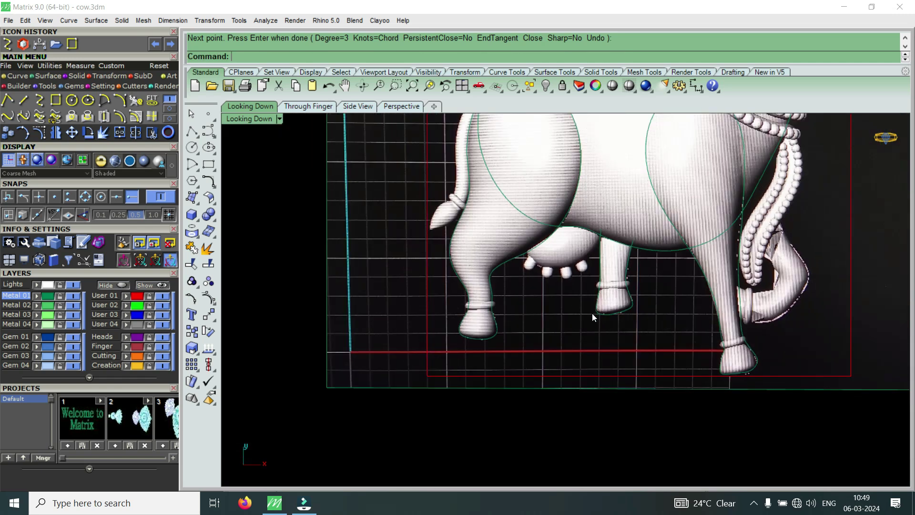
scroll(593, 317, "down", 4)
scroll(557, 265, "up", 12)
right_click(535, 282)
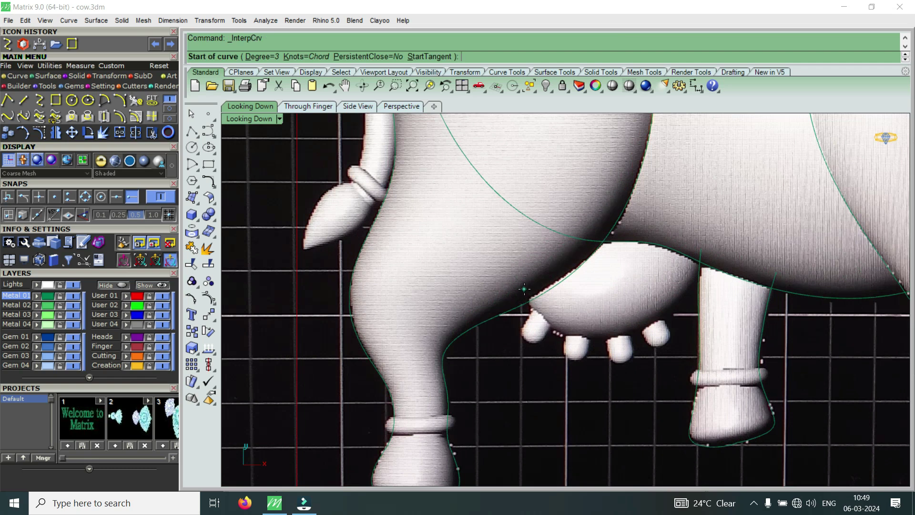
left_click(524, 289)
left_click(536, 314)
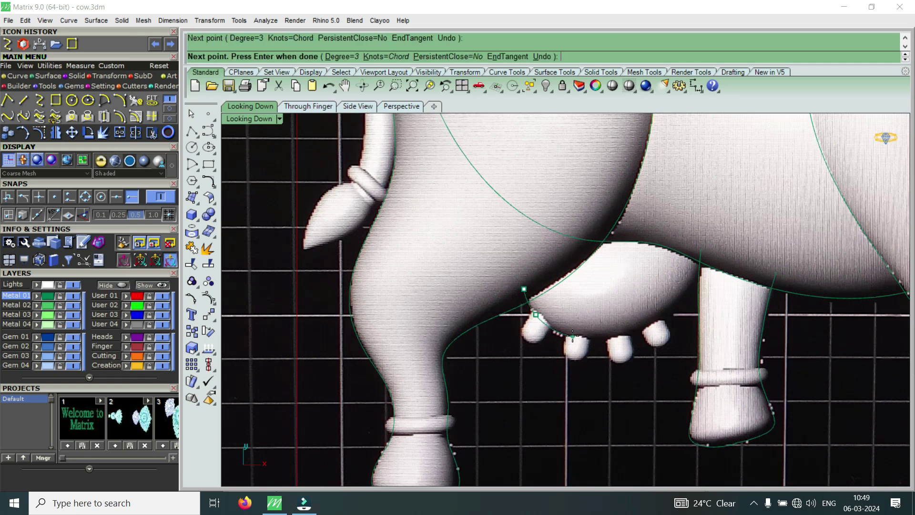
left_click(576, 338)
left_click(625, 336)
left_click(674, 313)
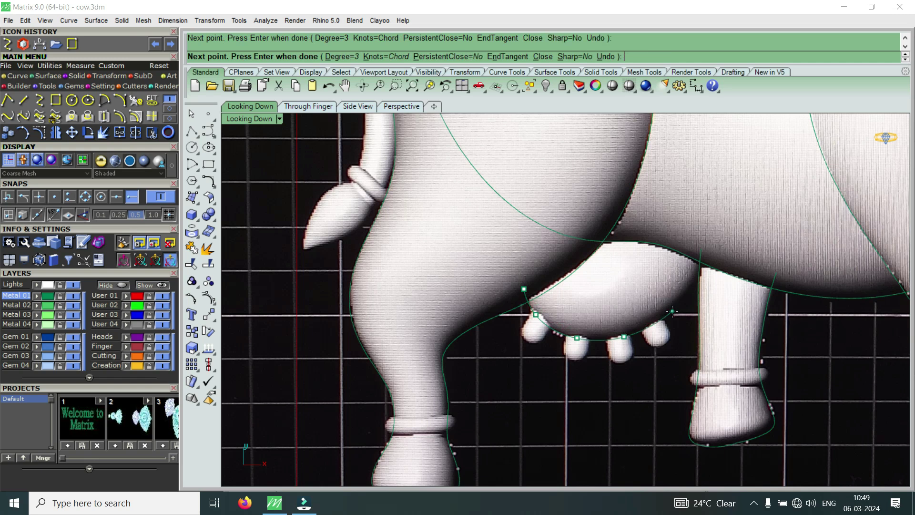
left_click(699, 275)
key("Return")
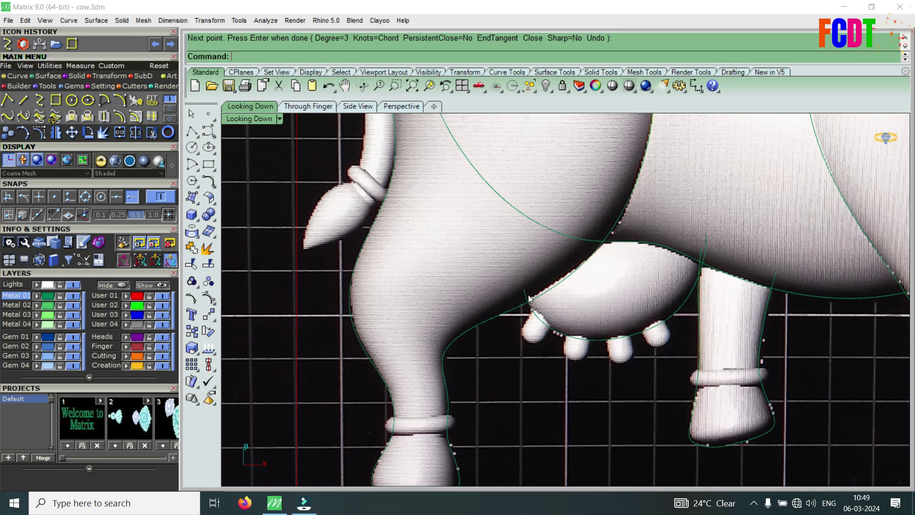
Draw an interpolated curve from the udder curve's rear end along the udder's upper edge, ending just above the belly curve.
key("Return")
left_click(523, 291)
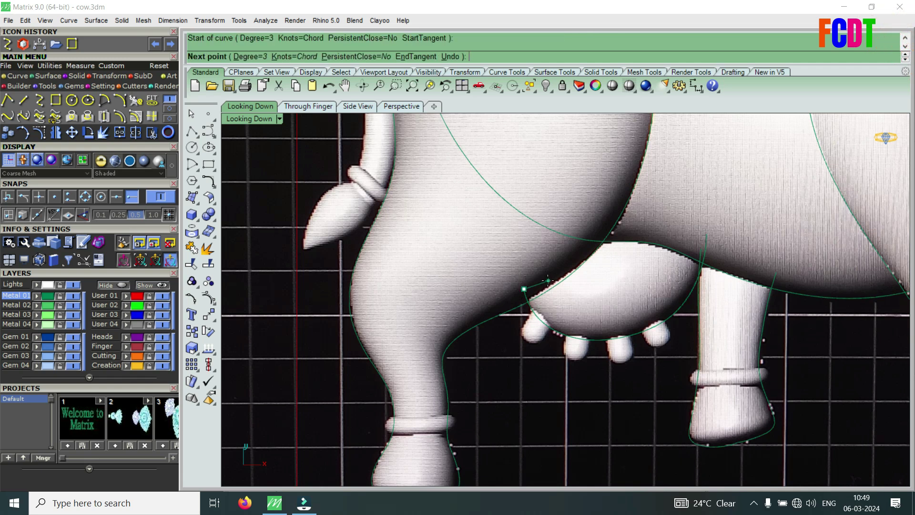
left_click(548, 281)
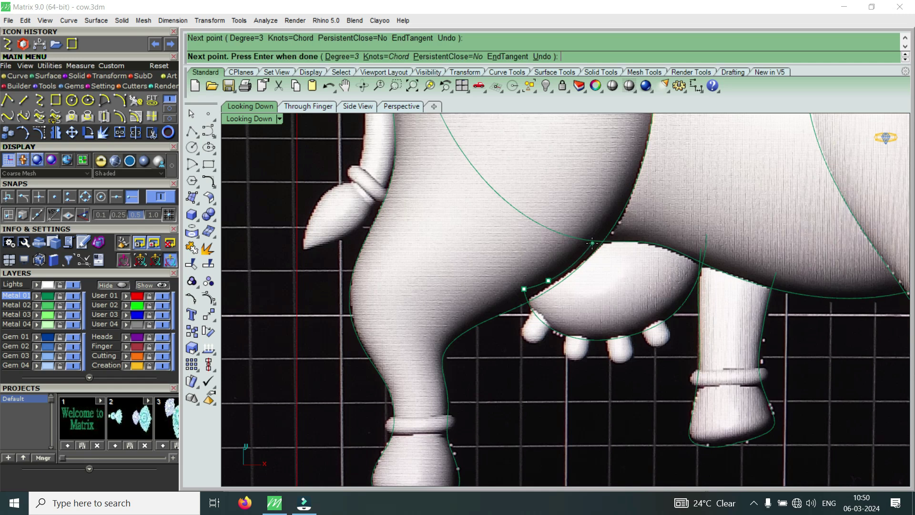
left_click(593, 244)
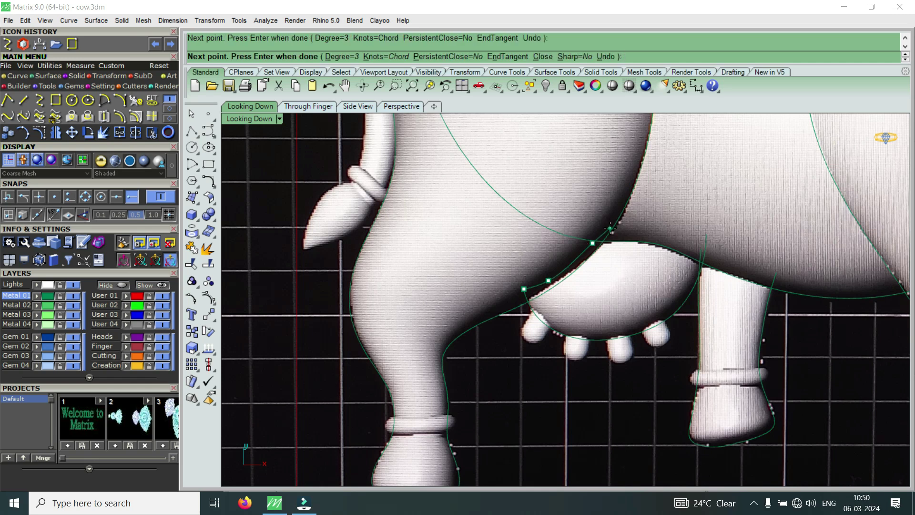
left_click(610, 228)
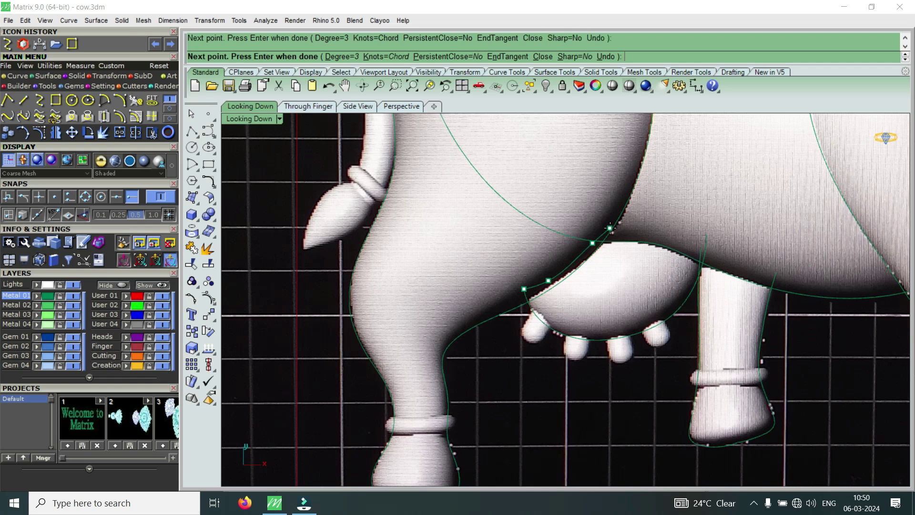
key("Return")
Start an interpolated curve on the standing foreleg, cross the raised leg's ankle band and trace that leg's inner edge round the bend.
scroll(612, 274, "down", 3)
scroll(594, 294, "down", 4)
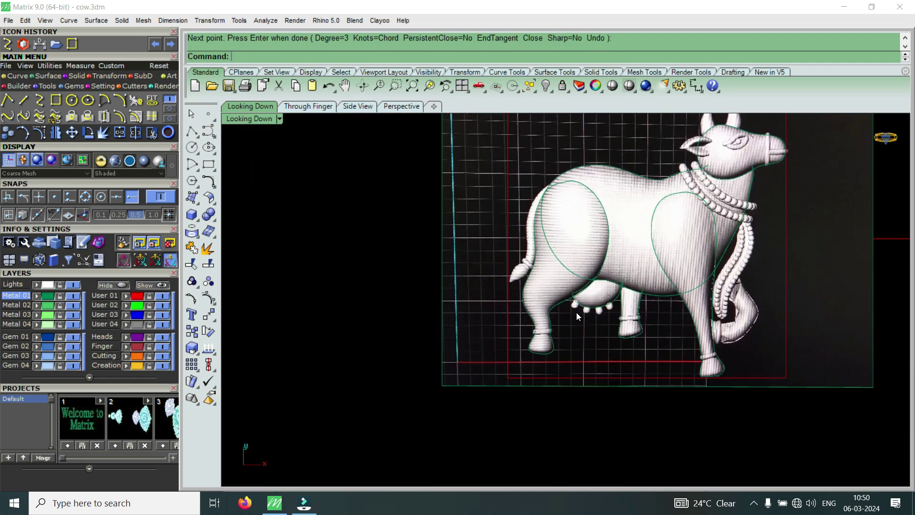
scroll(684, 207, "up", 5)
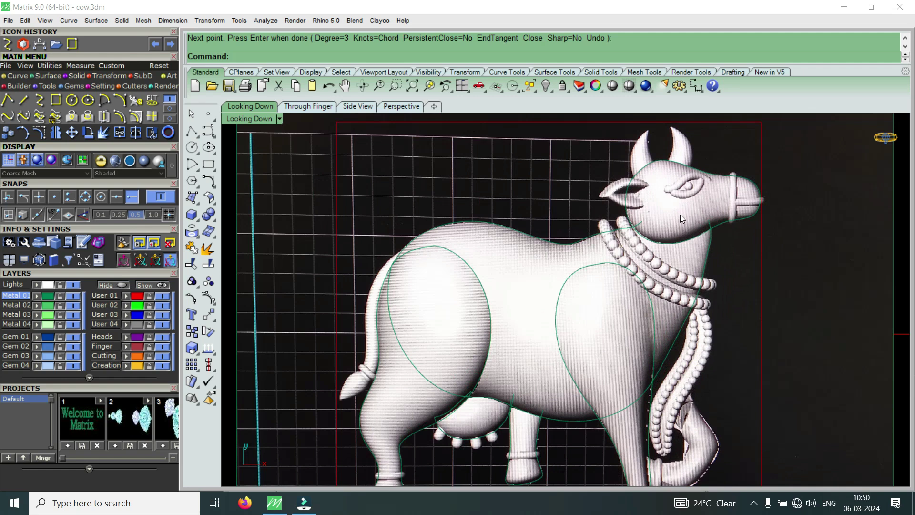
scroll(715, 364, "down", 4)
scroll(676, 388, "up", 5)
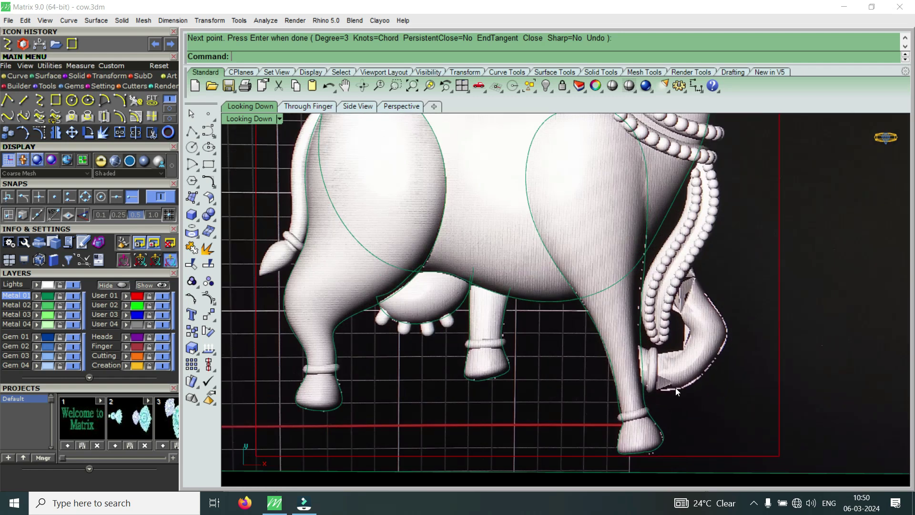
key("Return")
scroll(644, 347, "up", 2)
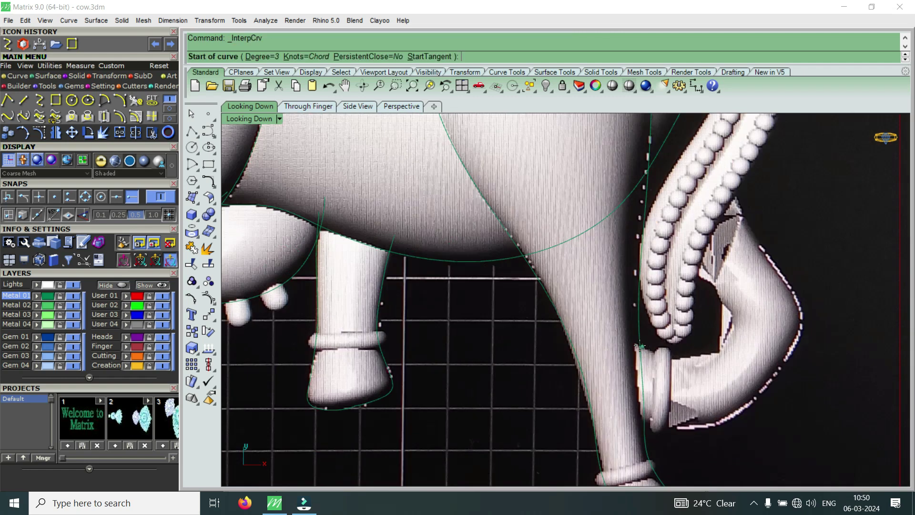
left_click(644, 345)
left_click(651, 351)
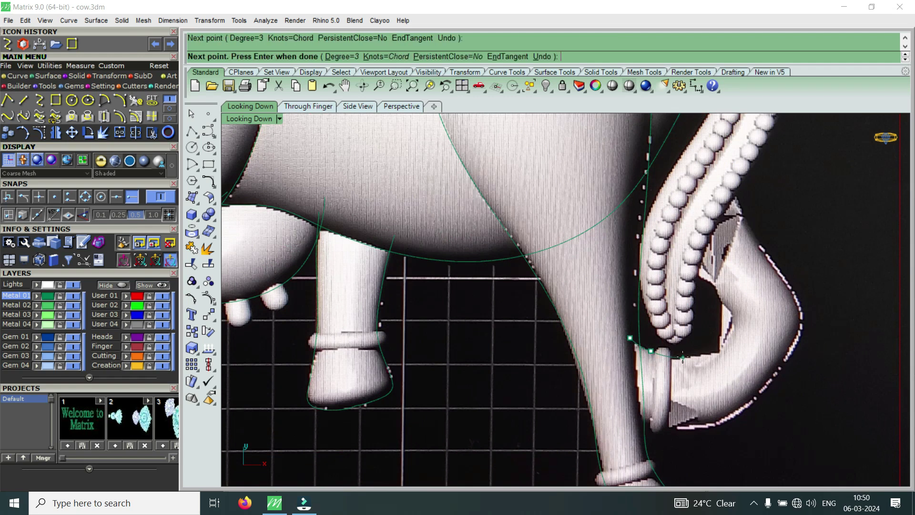
left_click(683, 360)
left_click(709, 357)
left_click(733, 332)
left_click(731, 310)
Extend the curve up the raised foreleg's inner edge and finish it on the hanging bead strand.
scroll(713, 285, "down", 3)
scroll(714, 285, "up", 3)
scroll(714, 286, "up", 1)
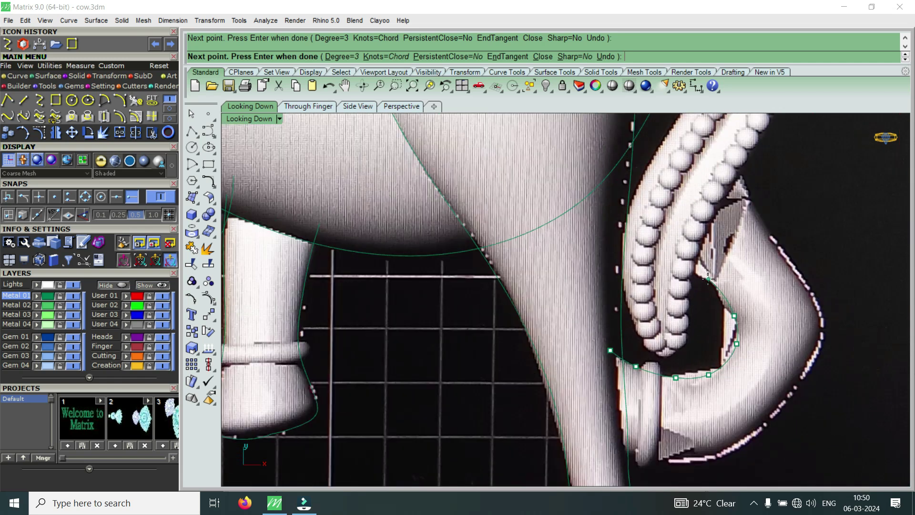
scroll(707, 280, "down", 4)
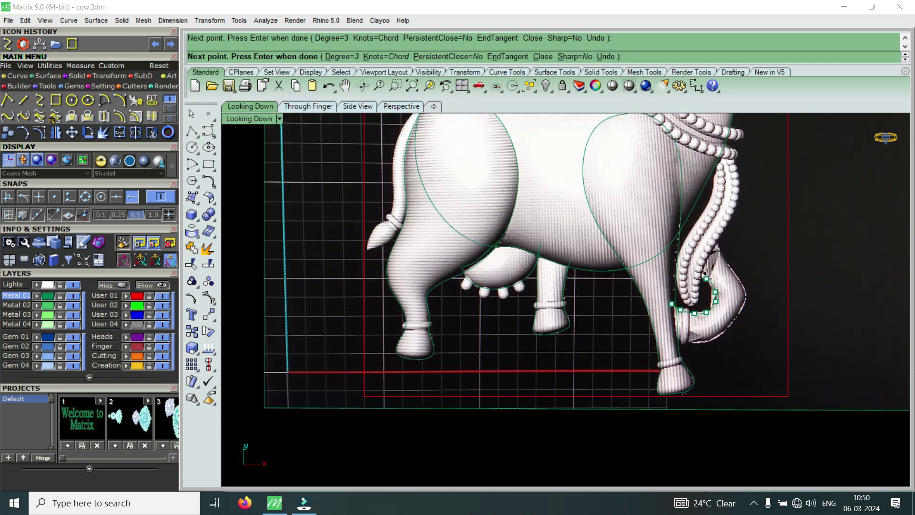
scroll(706, 279, "up", 2)
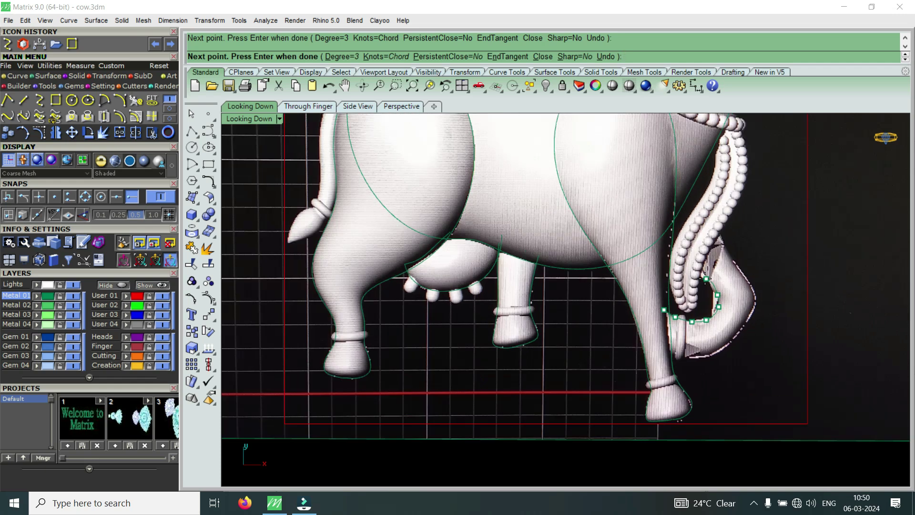
scroll(706, 279, "up", 5)
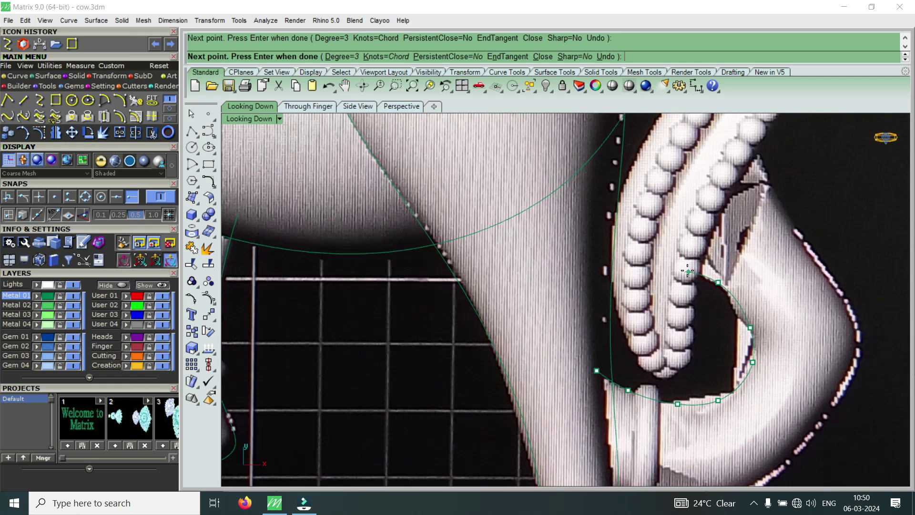
scroll(673, 255, "down", 3)
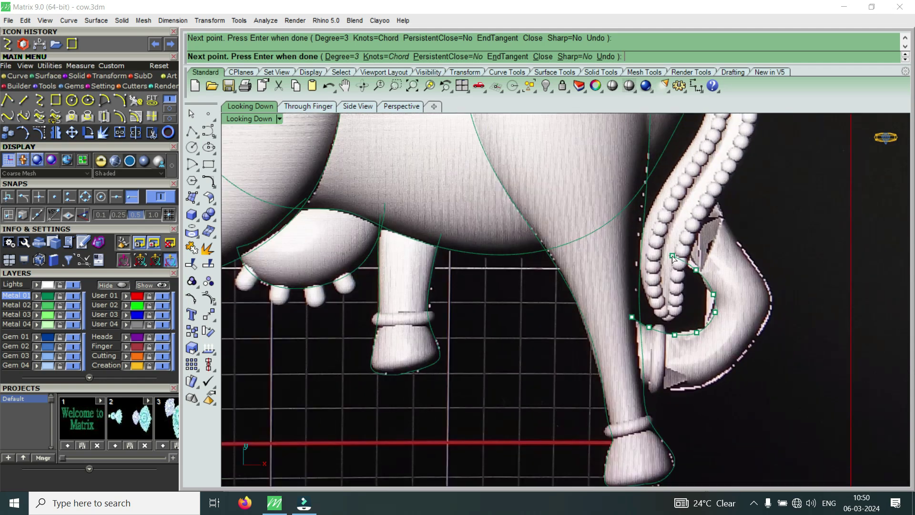
key("Return")
Start an interpolated curve on the hanging bead strand and trace the raised foreleg's outer edge down round the knee bend.
key("Return")
left_click(715, 180)
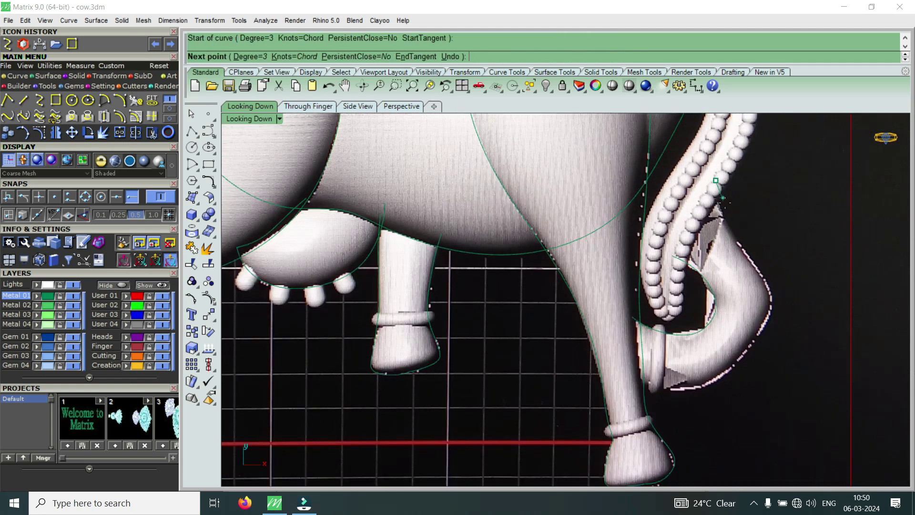
left_click(727, 219)
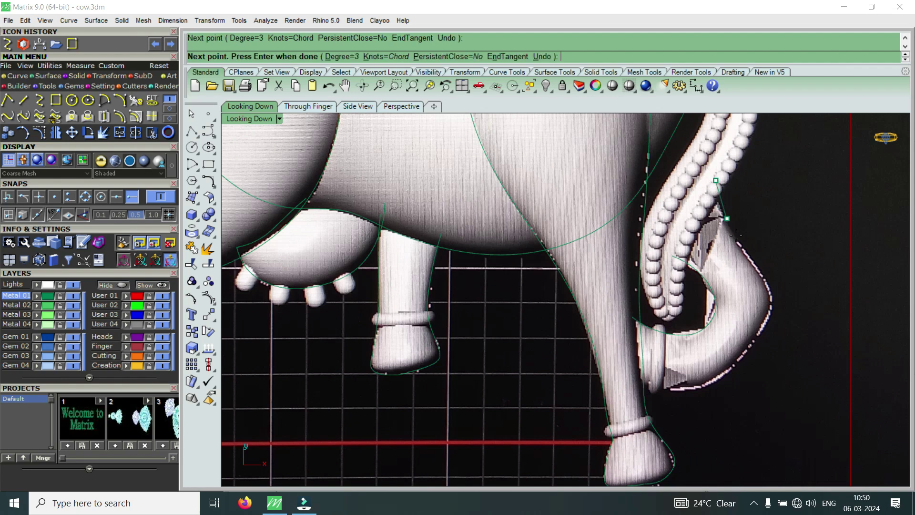
left_click(758, 263)
left_click(777, 295)
left_click(767, 327)
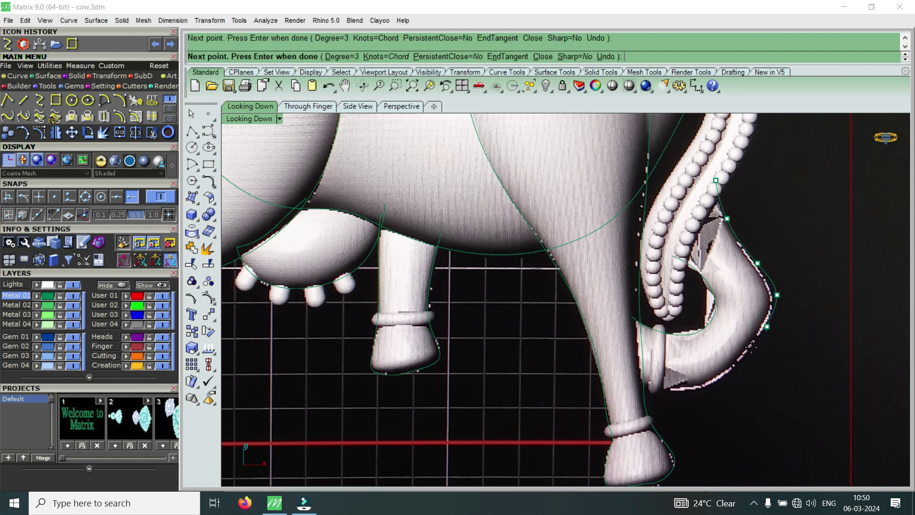
Extend the curve along the raised foreleg's underside past the ankle band and finish it on the standing foreleg.
left_click(728, 372)
scroll(683, 401, "up", 8)
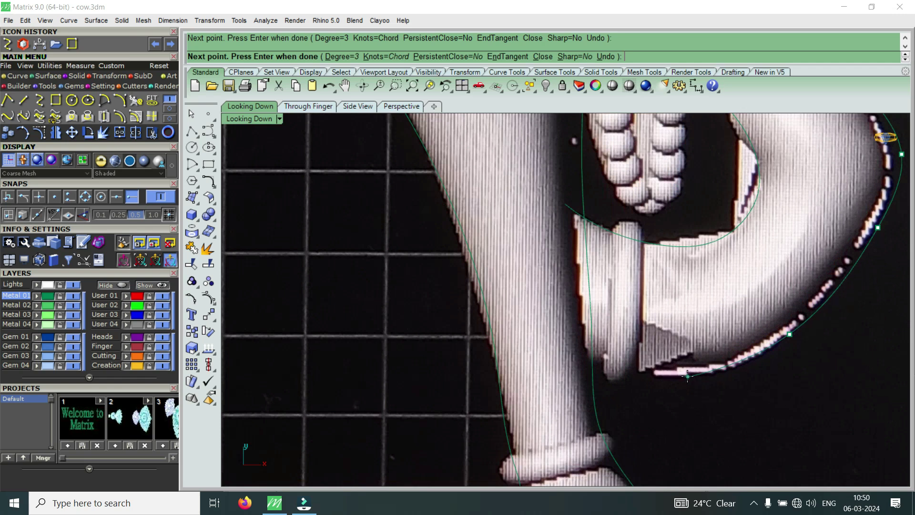
left_click(725, 370)
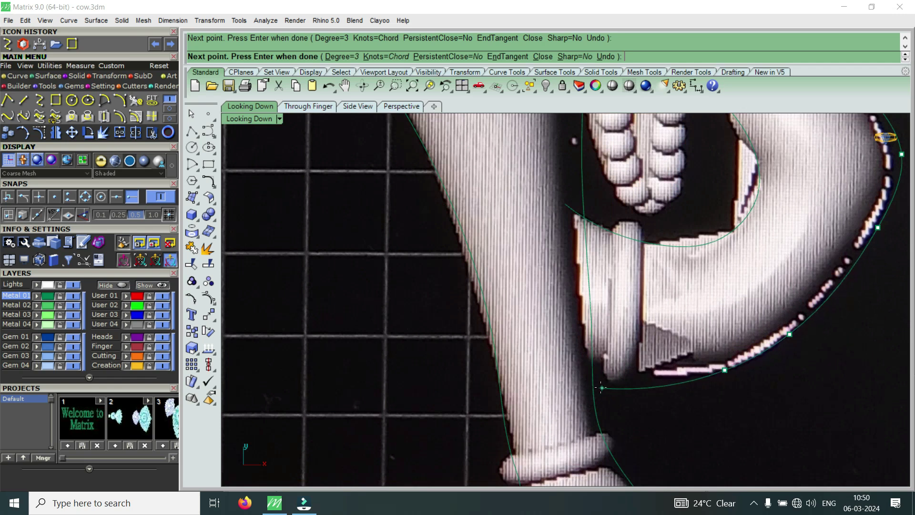
left_click(576, 375)
key("Return")
scroll(686, 373, "down", 6)
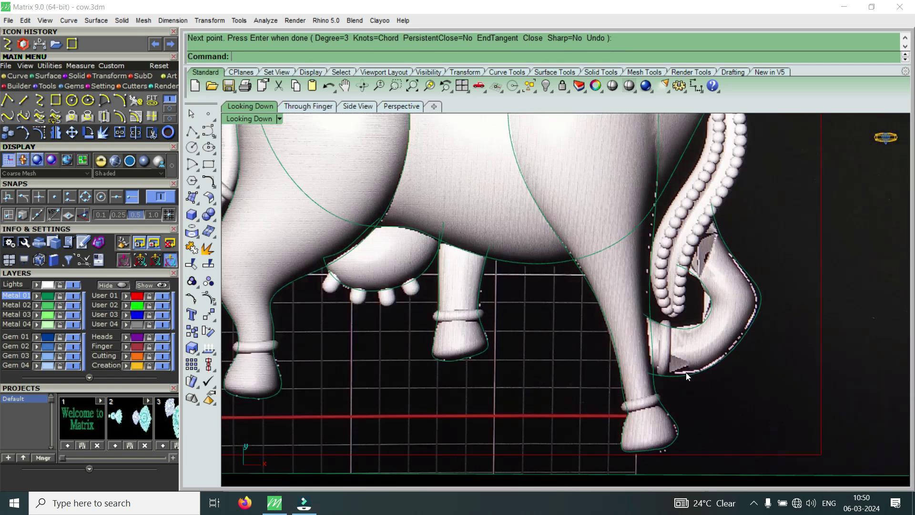
left_click(692, 327)
left_click(723, 359)
scroll(709, 330, "up", 5)
scroll(708, 328, "down", 5)
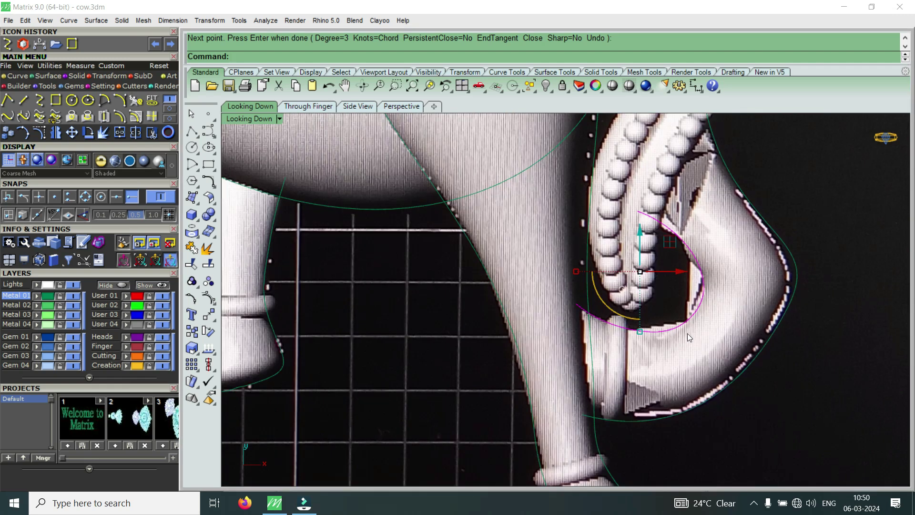
scroll(777, 337, "down", 5)
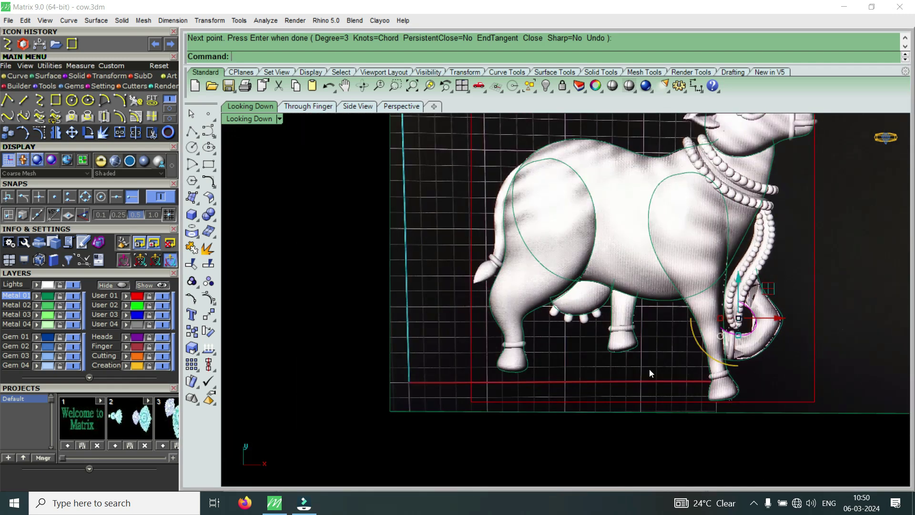
scroll(650, 369, "down", 2)
key("Escape")
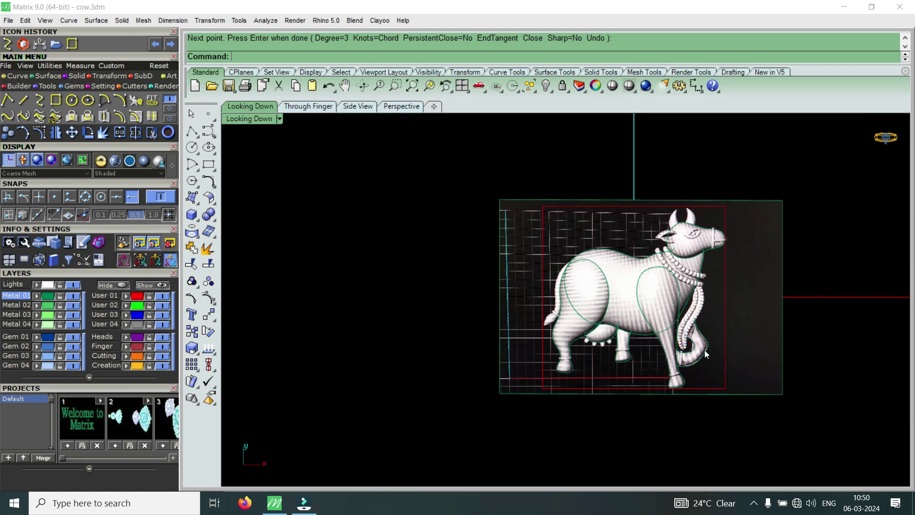
Start an interpolated curve on the chest just below the necklace and trace the upper inner edge of the hanging bead strand.
scroll(680, 275, "up", 3)
scroll(708, 315, "up", 3)
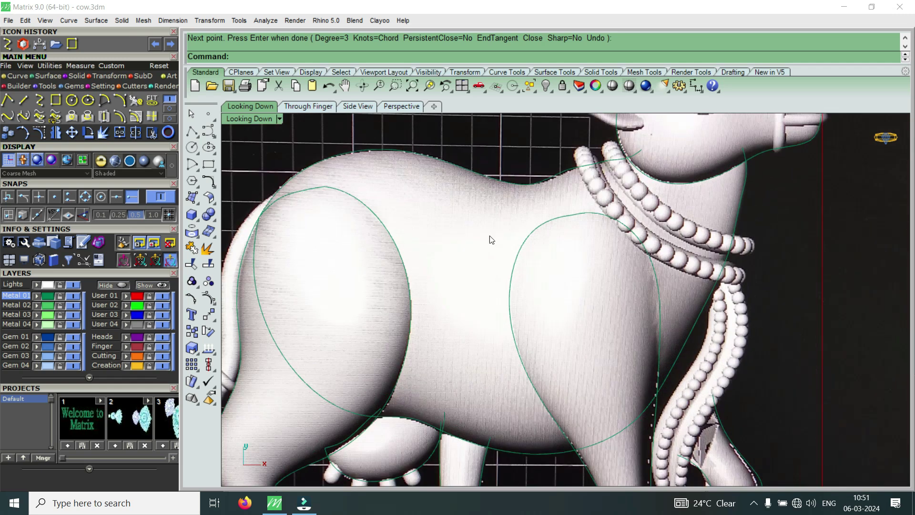
left_click(39, 100)
scroll(731, 292, "up", 4)
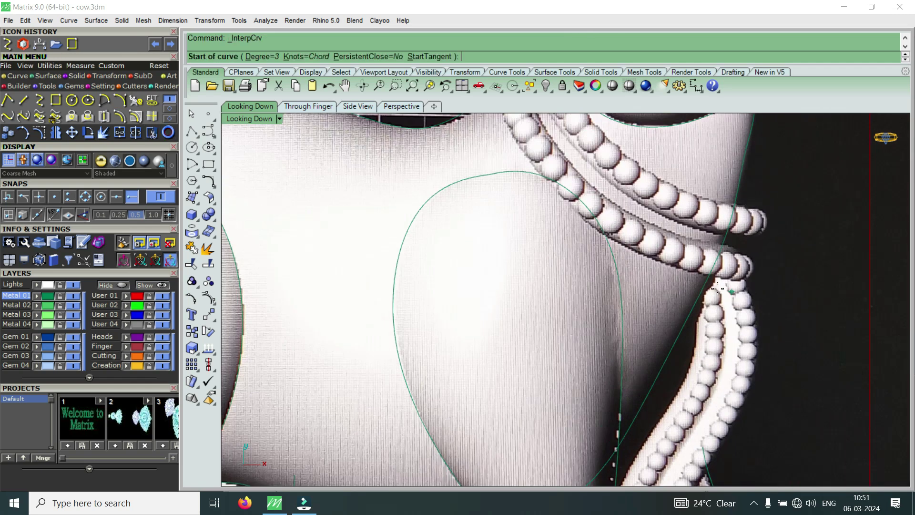
scroll(717, 289, "up", 1)
left_click(676, 284)
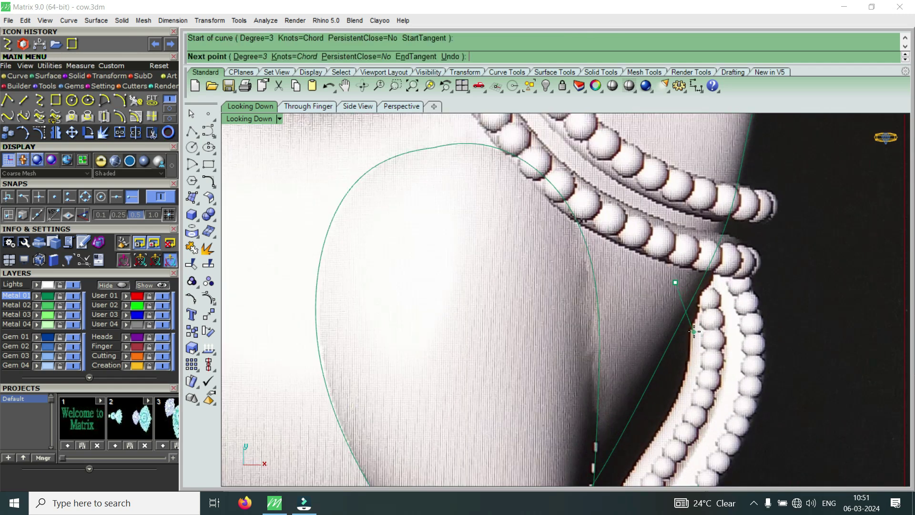
left_click(694, 331)
scroll(694, 331, "down", 4)
scroll(711, 266, "up", 5)
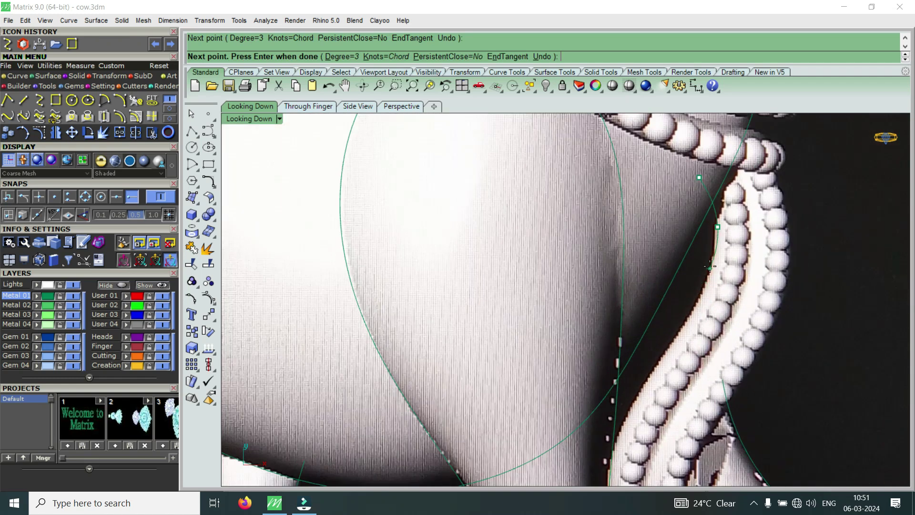
left_click(707, 275)
Extend the curve down the hanging bead strand's inner edge beside the standing foreleg and finish it at the strand's lower tip.
scroll(707, 275, "down", 4)
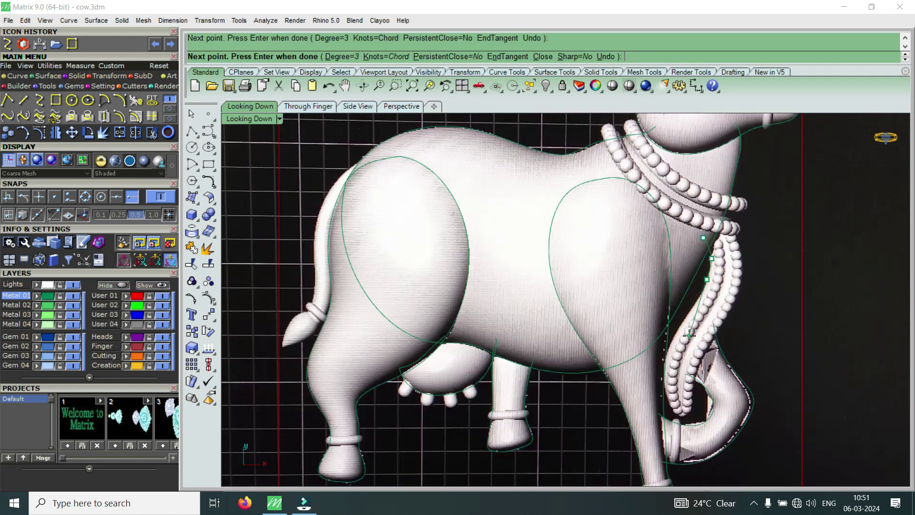
scroll(689, 335, "up", 4)
left_click(690, 312)
left_click(651, 357)
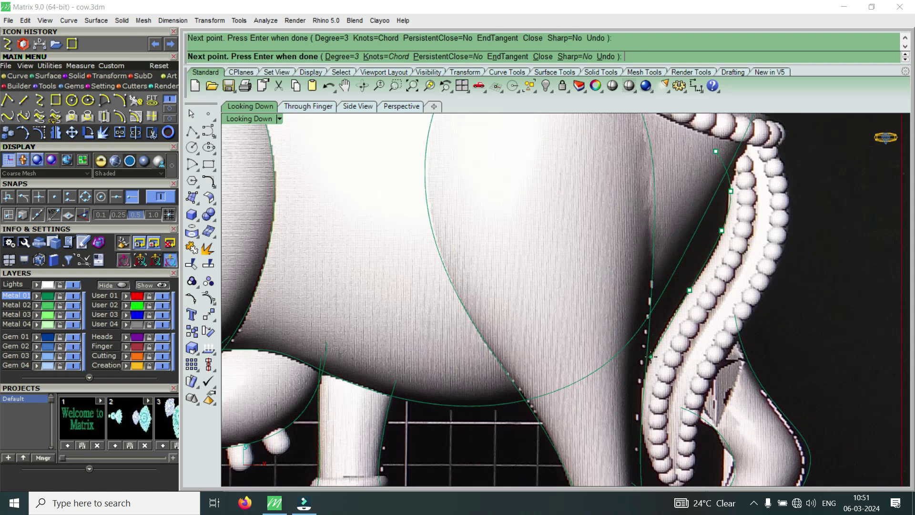
left_click(641, 403)
scroll(641, 403, "down", 4)
scroll(639, 420, "up", 5)
left_click(635, 424)
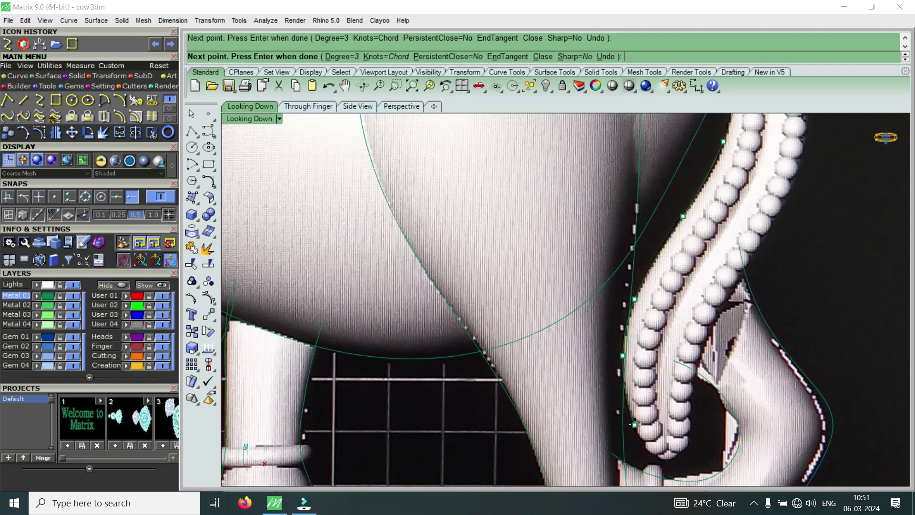
scroll(635, 424, "down", 4)
scroll(636, 429, "up", 5)
left_click(636, 430)
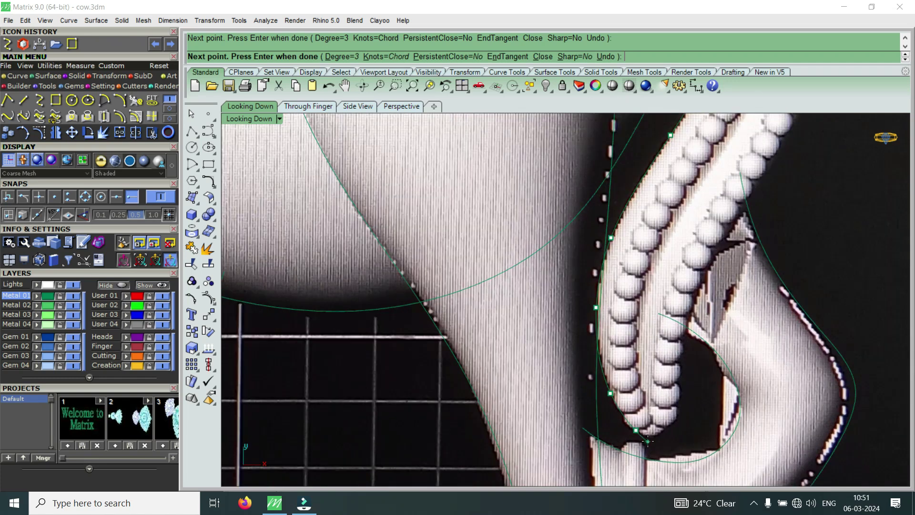
left_click(653, 438)
key("Return")
scroll(653, 439, "down", 5)
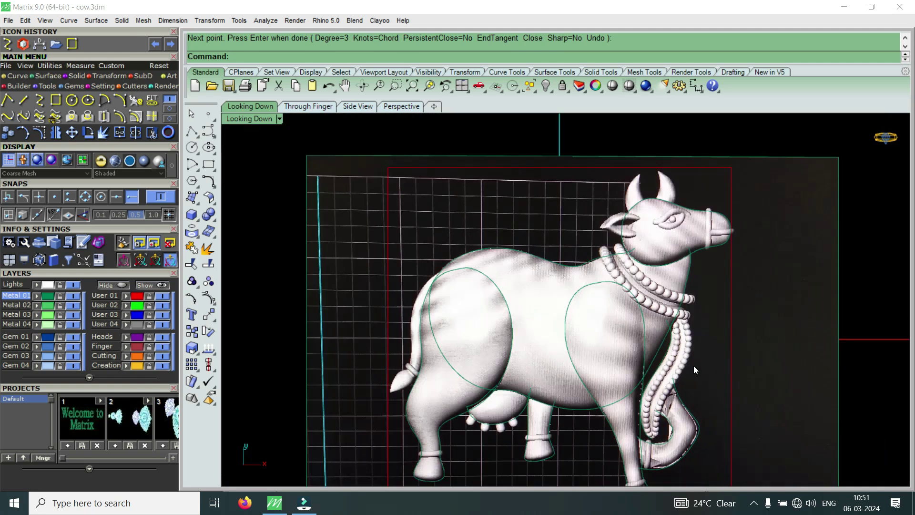
Start an interpolated curve between the two necklace strands and trace the hanging strand's outer edge down toward the raised foreleg.
scroll(680, 299, "up", 6)
key("Return")
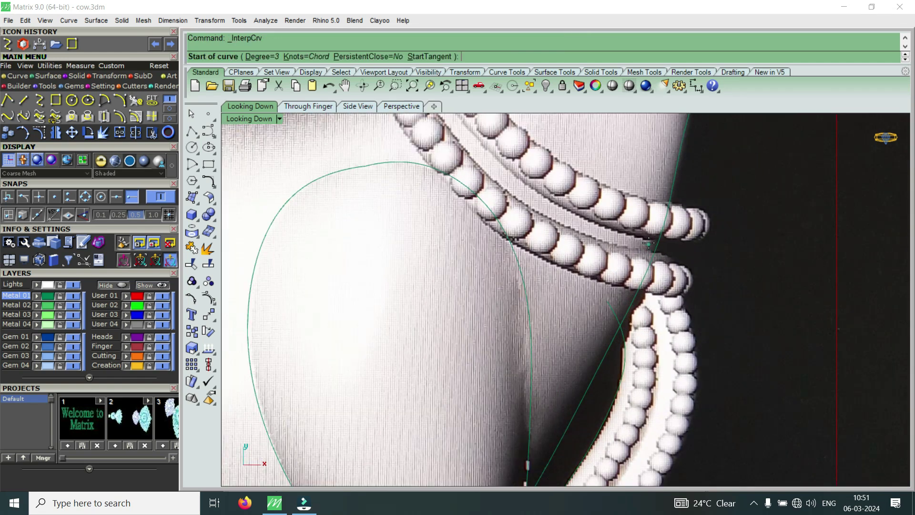
left_click(651, 241)
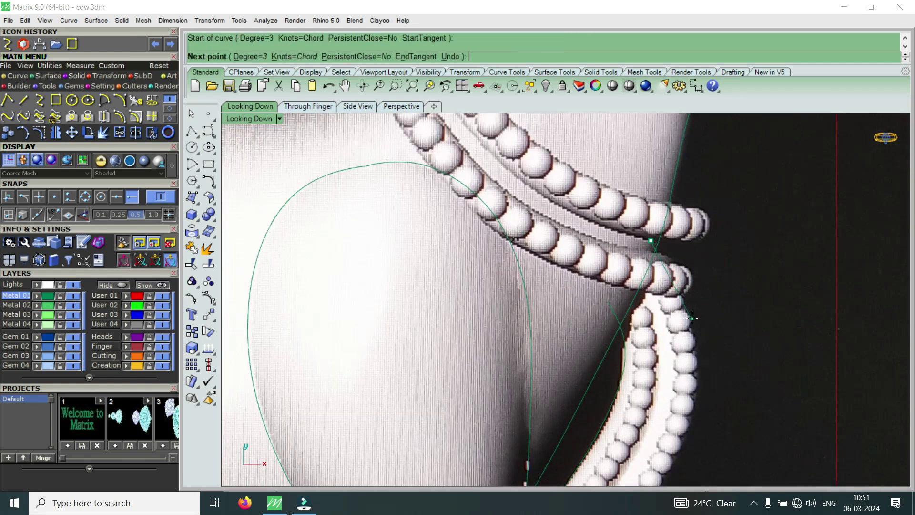
left_click(701, 304)
scroll(699, 331, "down", 3)
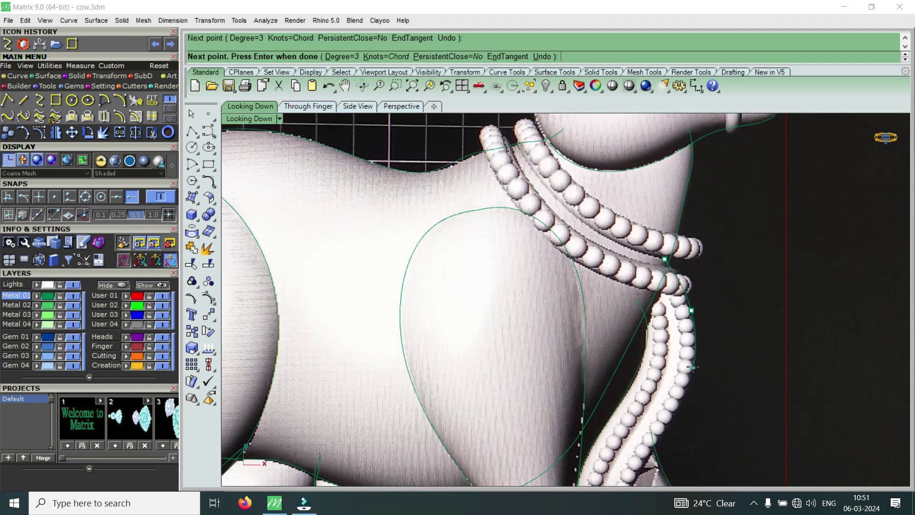
left_click(692, 367)
scroll(689, 377, "down", 3)
scroll(686, 382, "up", 3)
scroll(684, 385, "up", 2)
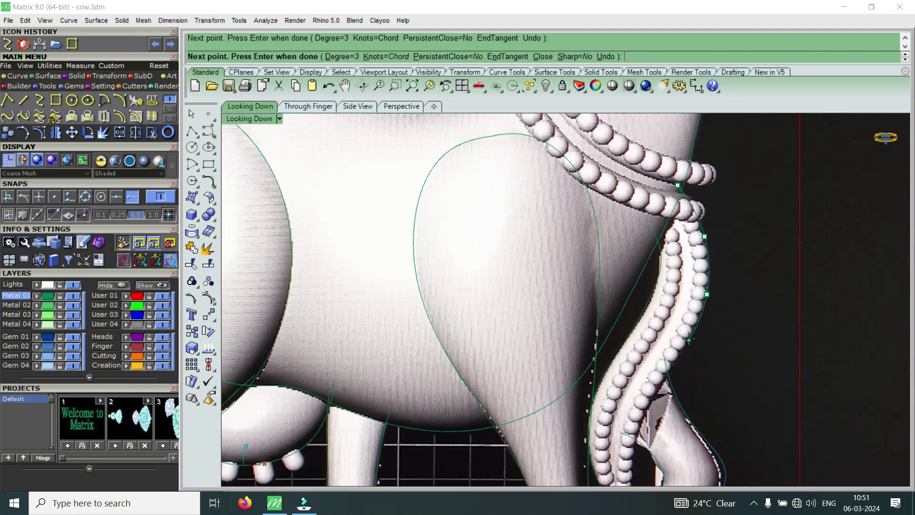
left_click(690, 338)
scroll(662, 397, "down", 3)
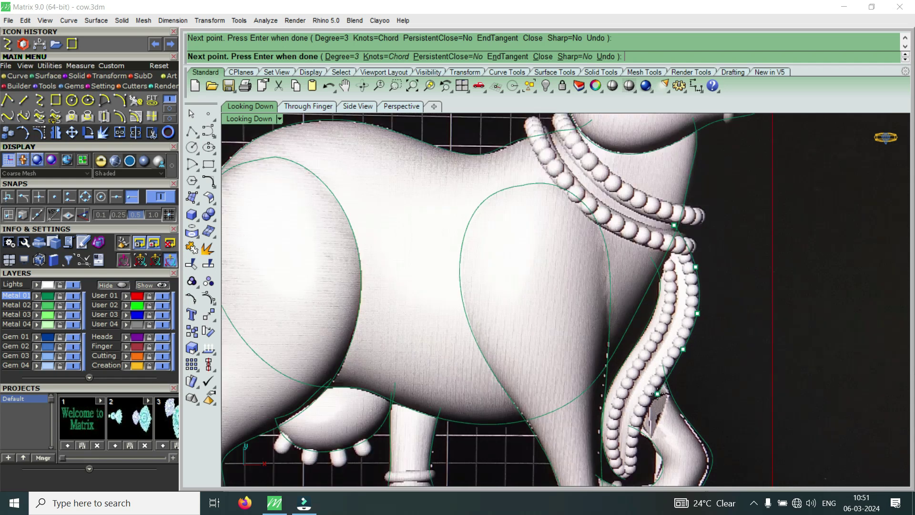
Extend the curve across the raised foreleg along the bead strand's outer edge and finish it at the strand's lower tip.
scroll(644, 367, "up", 5)
scroll(642, 365, "up", 2)
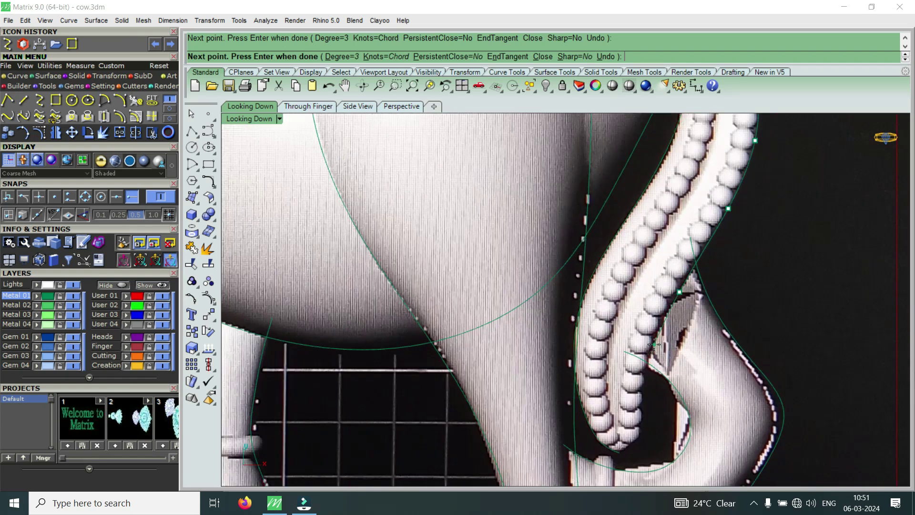
left_click(642, 410)
left_click(622, 452)
key("Return")
scroll(626, 450, "down", 2)
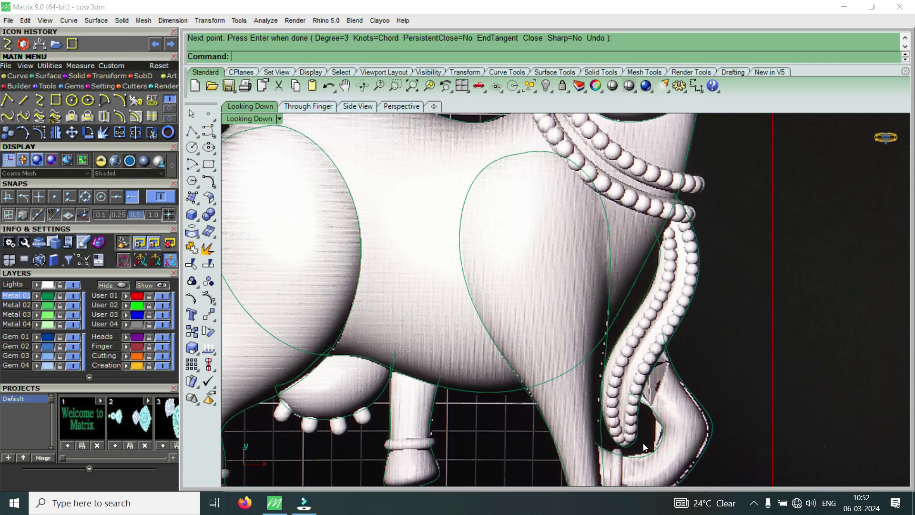
Select the hanging bead strand's inner-edge curve, turn off the User 02 layer and clear the selection.
left_click(676, 262)
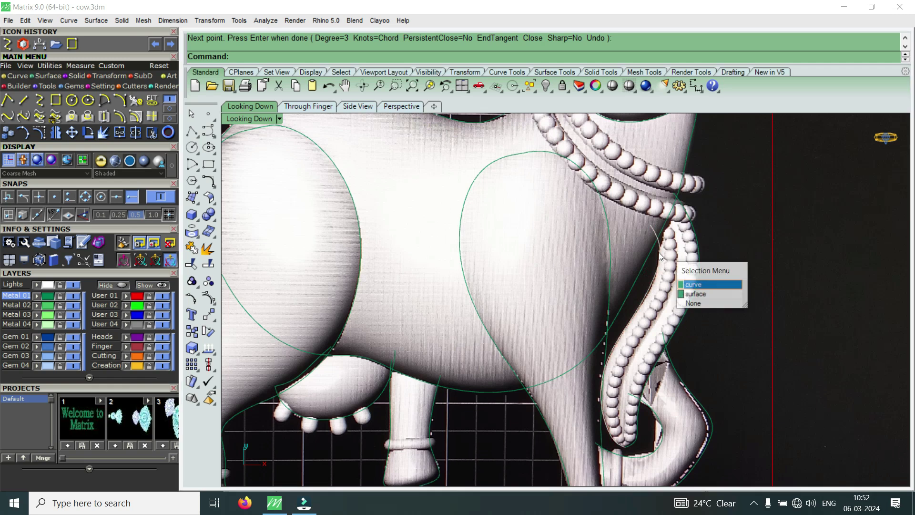
left_click(702, 285)
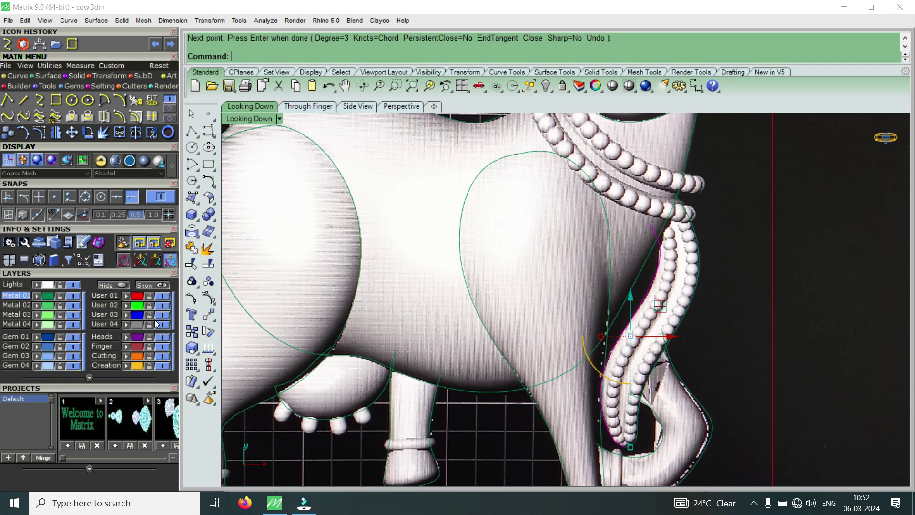
left_click(162, 306)
key("Escape")
left_click(728, 275)
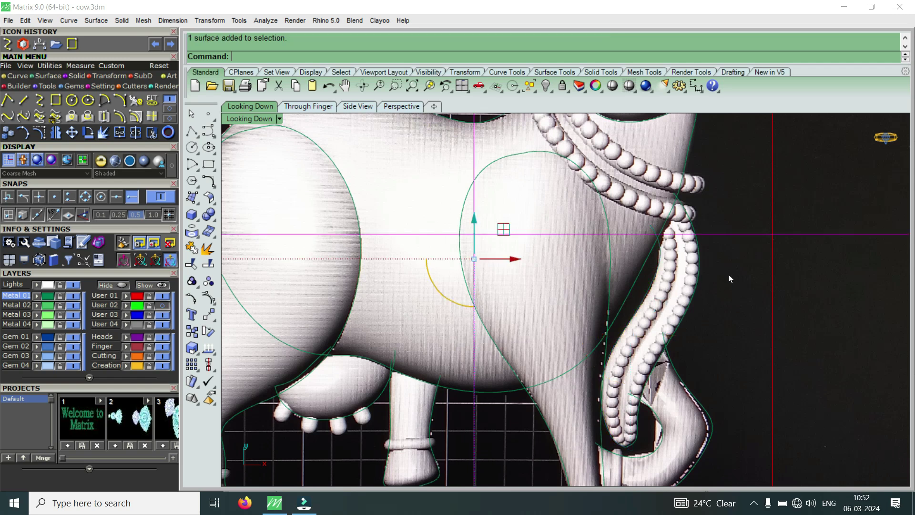
scroll(671, 258, "down", 5)
scroll(671, 258, "down", 1)
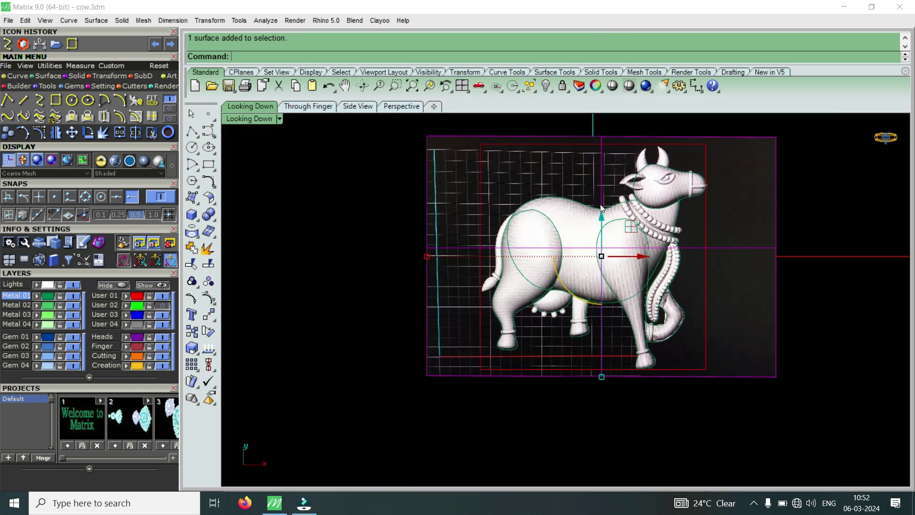
scroll(601, 208, "up", 1)
key("Escape")
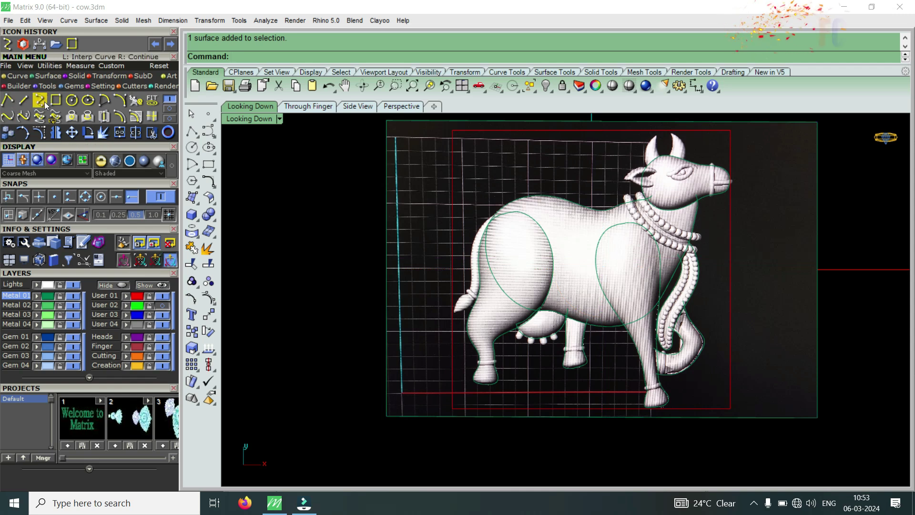
Start an interpolated curve on the cow's rump and run it loosely outside the tail, round the tail's tip.
key("Return")
left_click(492, 207)
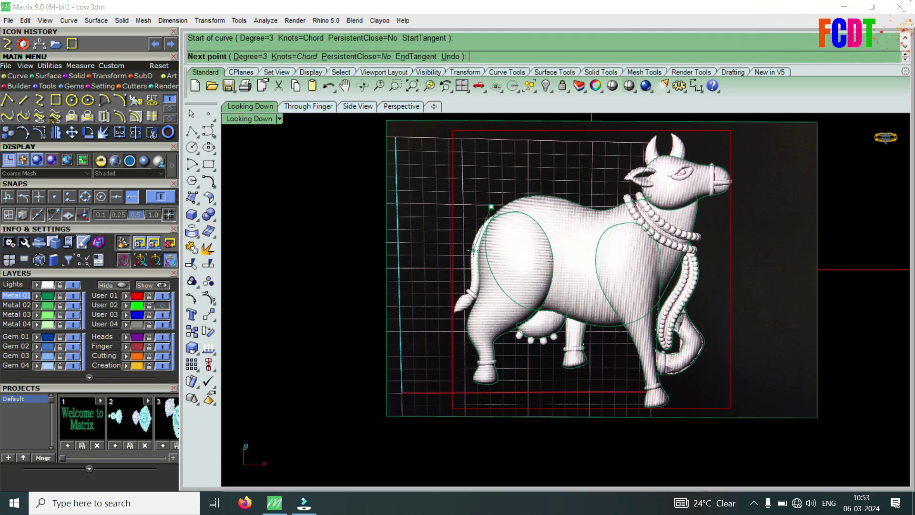
left_click(470, 239)
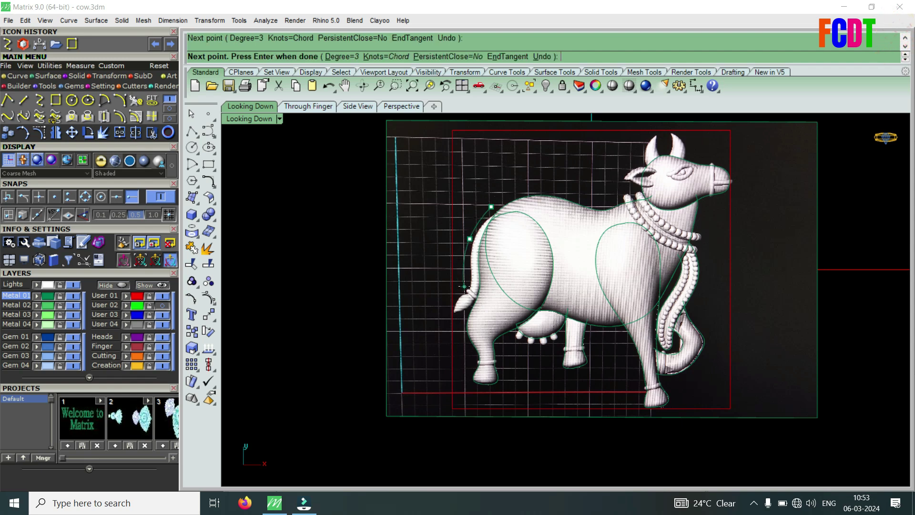
left_click(463, 287)
left_click(442, 311)
Continue the loose outline from the tail's tip down behind the near hind leg and around the underside of its hoof.
left_click(460, 336)
left_click(472, 358)
left_click(468, 383)
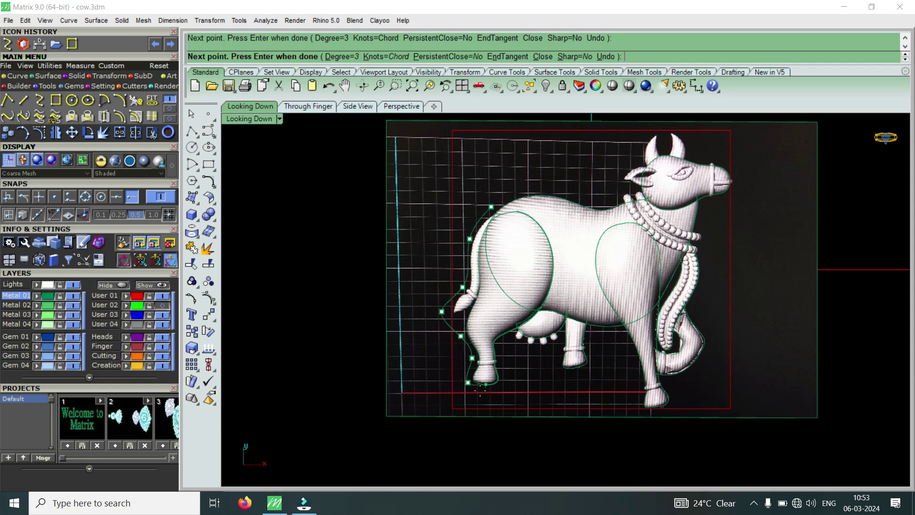
left_click(486, 384)
scroll(509, 388, "up", 5)
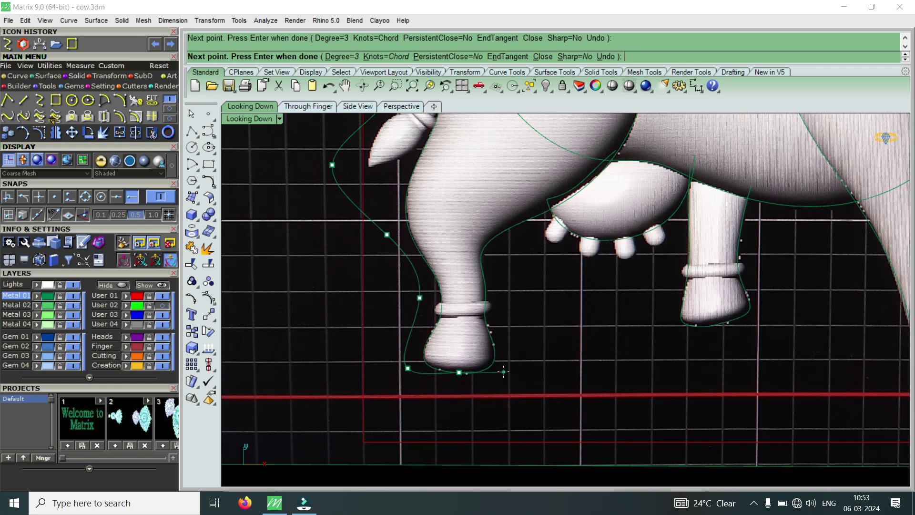
left_click(504, 371)
Carry the outline up from the hind hoof, below the udder, around the far hind leg and back up under the belly.
left_click(525, 299)
left_click(590, 275)
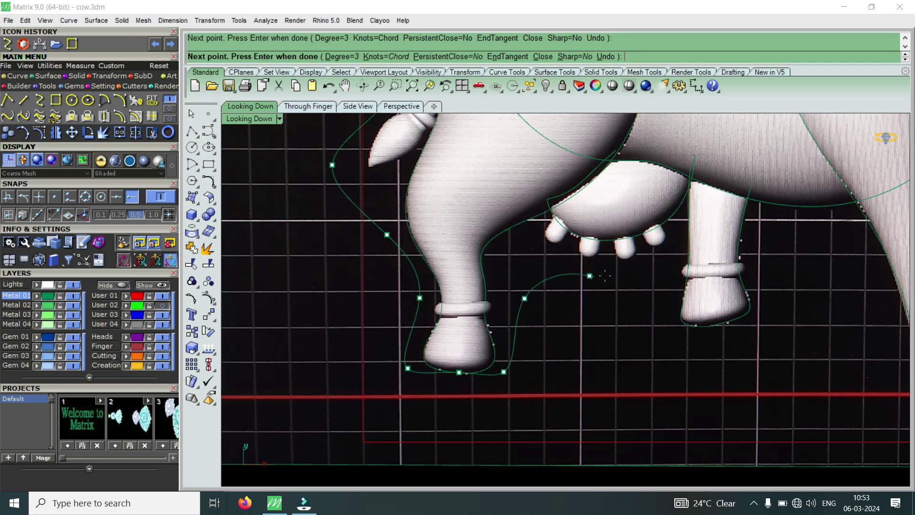
left_click(645, 287)
left_click(693, 339)
left_click(770, 314)
left_click(765, 238)
left_click(850, 217)
scroll(846, 224, "down", 3)
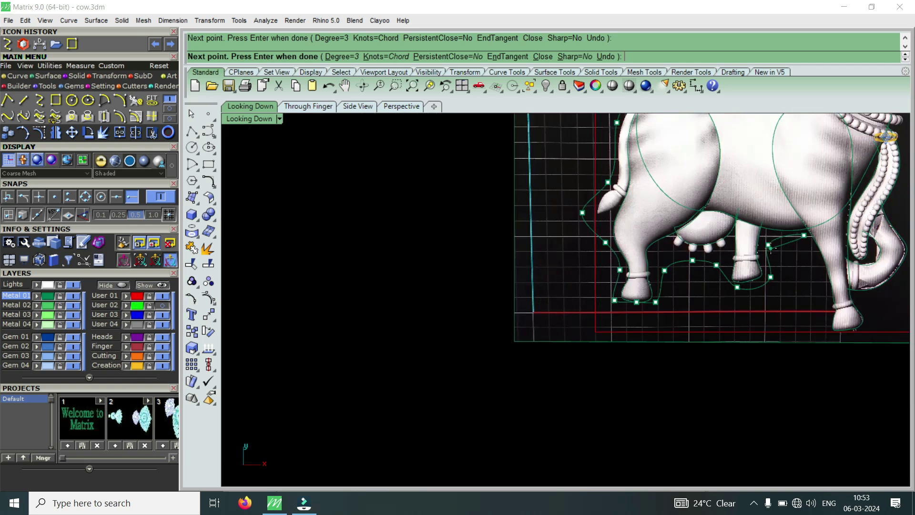
Extend the outline down behind the standing foreleg, around its hoof and up toward the raised foreleg.
scroll(844, 273, "up", 3)
left_click(716, 210)
left_click(738, 289)
left_click(732, 349)
left_click(766, 357)
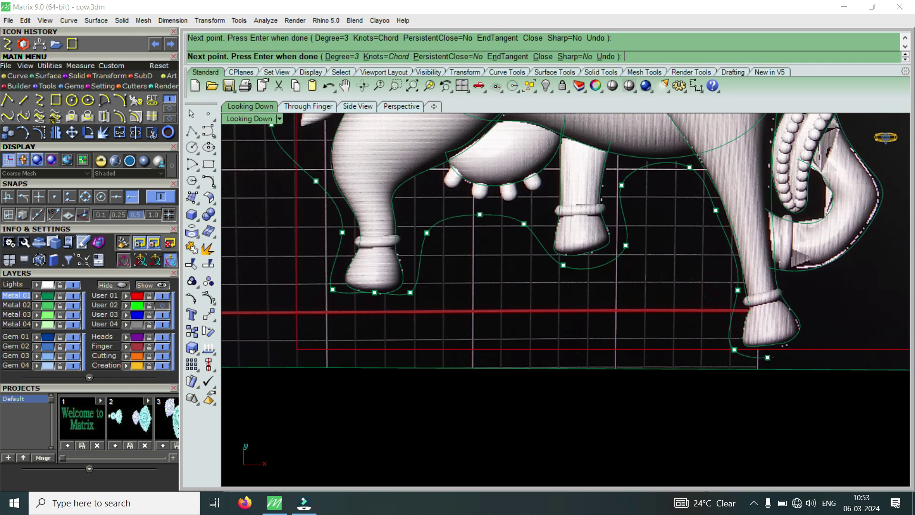
scroll(765, 360, "down", 3)
left_click(791, 338)
left_click(803, 321)
Run the outline loosely around the raised foreleg and up outside the hanging bead strand.
left_click(831, 282)
scroll(828, 193, "up", 2)
left_click(815, 280)
left_click(805, 250)
scroll(805, 250, "down", 4)
scroll(834, 193, "up", 6)
left_click(798, 228)
scroll(798, 228, "down", 6)
scroll(813, 168, "up", 3)
Continue the outline up past the chest and neck, finish it below the muzzle and clear the selection.
left_click(787, 217)
left_click(785, 158)
scroll(788, 267, "down", 5)
scroll(801, 218, "up", 4)
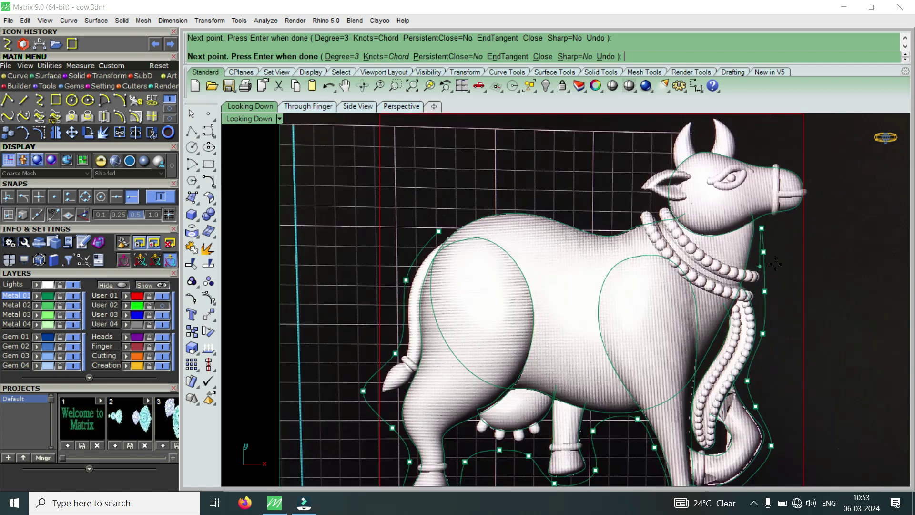
scroll(815, 195, "down", 4)
scroll(816, 195, "up", 3)
key("Return")
left_click(816, 196)
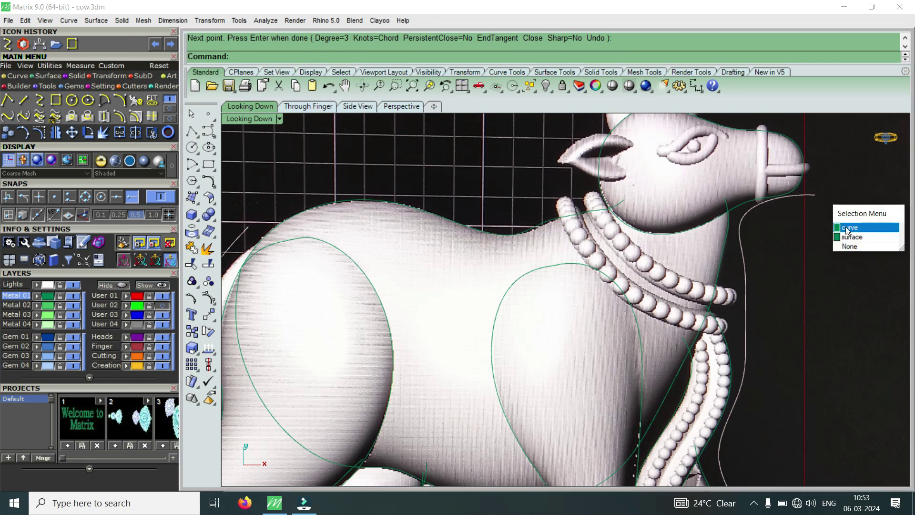
key("Escape")
Start a second interpolated curve at the rump and run it loosely above the back and around the outside of the ear.
scroll(682, 329, "down", 8)
scroll(529, 289, "up", 6)
right_click(485, 290)
left_click(471, 283)
left_click(510, 262)
left_click(588, 256)
left_click(667, 278)
left_click(713, 258)
left_click(713, 237)
left_click(728, 208)
Carry the upper outline around the two horns and down the forehead, finishing it in front of the muzzle.
scroll(727, 208, "down", 6)
scroll(749, 189, "up", 10)
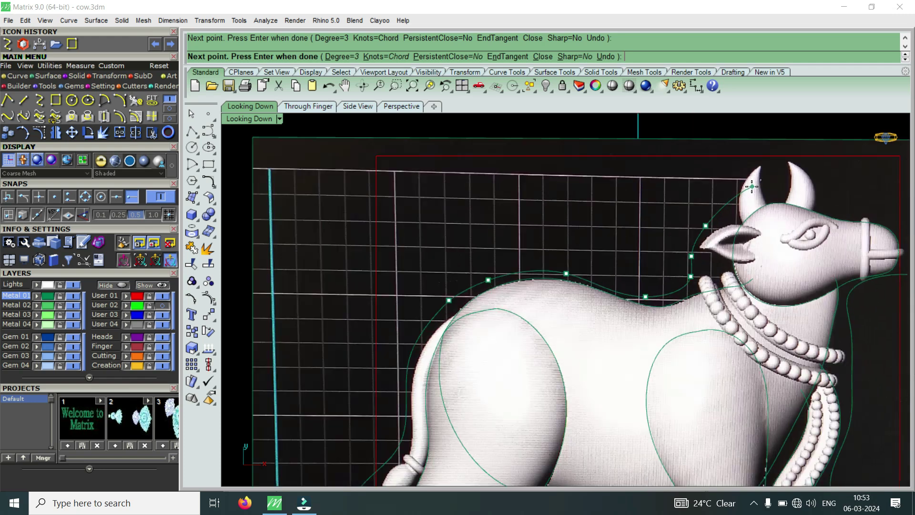
left_click(727, 224)
left_click(726, 192)
scroll(725, 192, "down", 3)
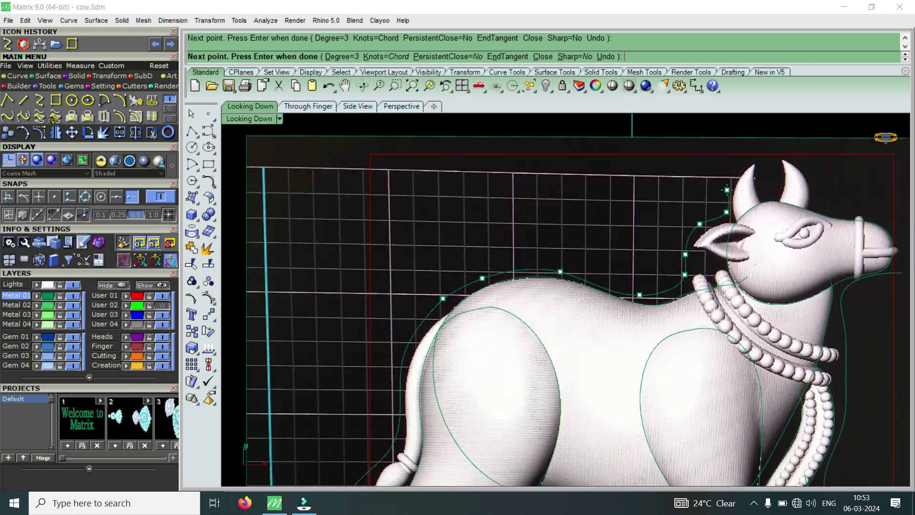
left_click(748, 165)
left_click(805, 171)
left_click(864, 213)
scroll(865, 213, "down", 3)
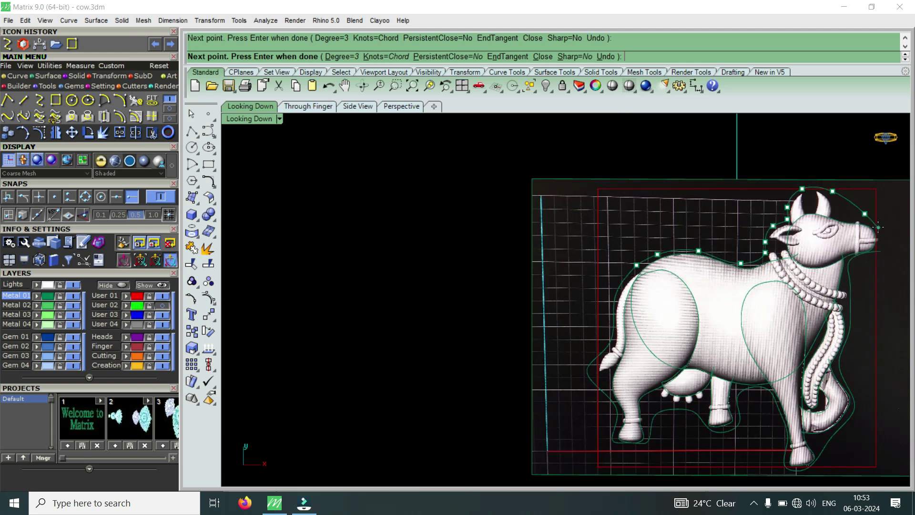
scroll(883, 227, "up", 6)
right_click(887, 213)
left_click_drag(887, 213, 878, 268)
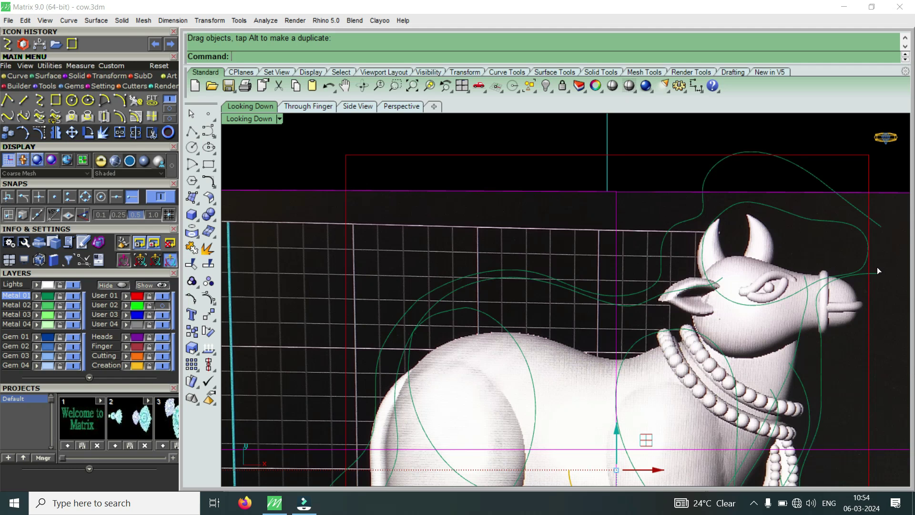
key("ctrl+z")
scroll(810, 267, "down", 3)
scroll(805, 281, "up", 3)
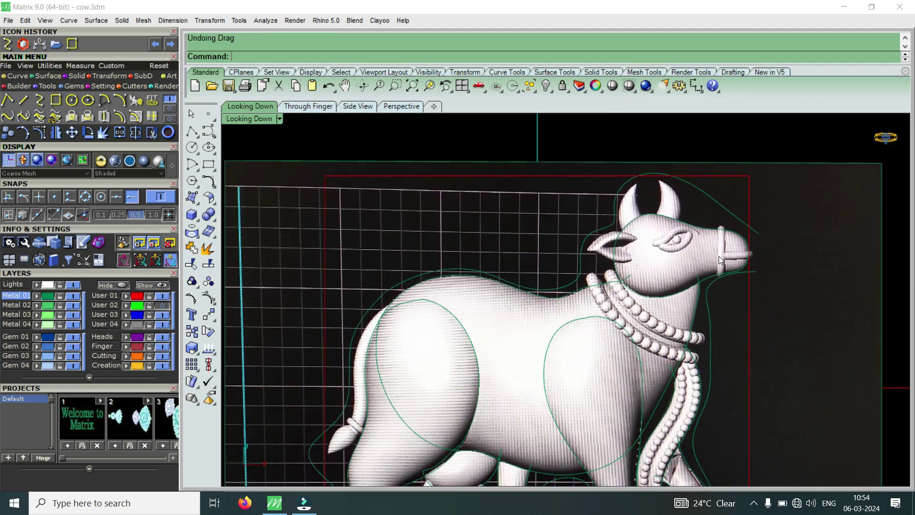
Draw a straight line in front of the muzzle joining the open ends of the upper and lower outline curves.
scroll(738, 267, "down", 3)
scroll(738, 250, "up", 3)
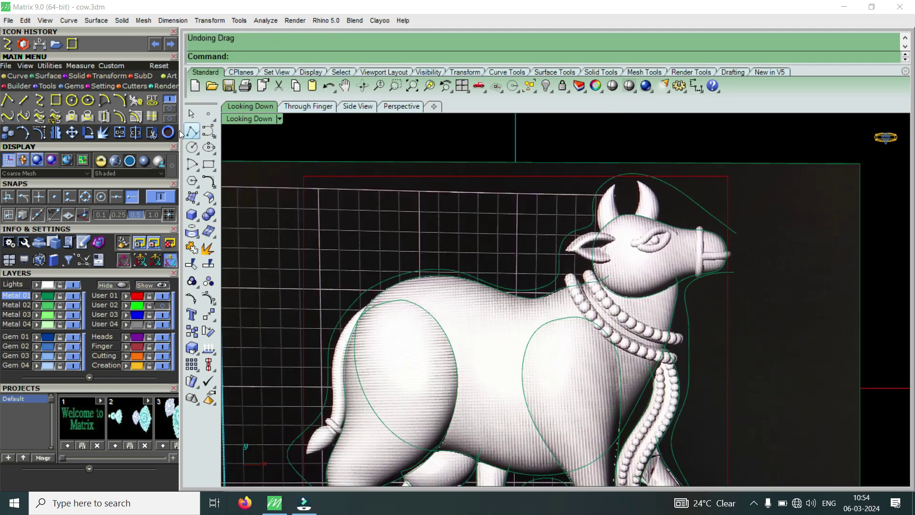
left_click(23, 100)
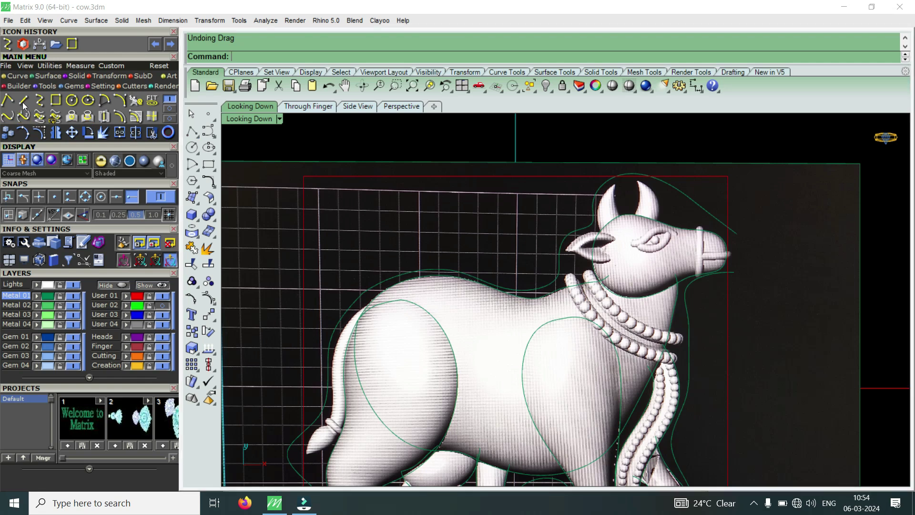
left_click(735, 272)
key("Escape")
scroll(762, 179, "down", 1)
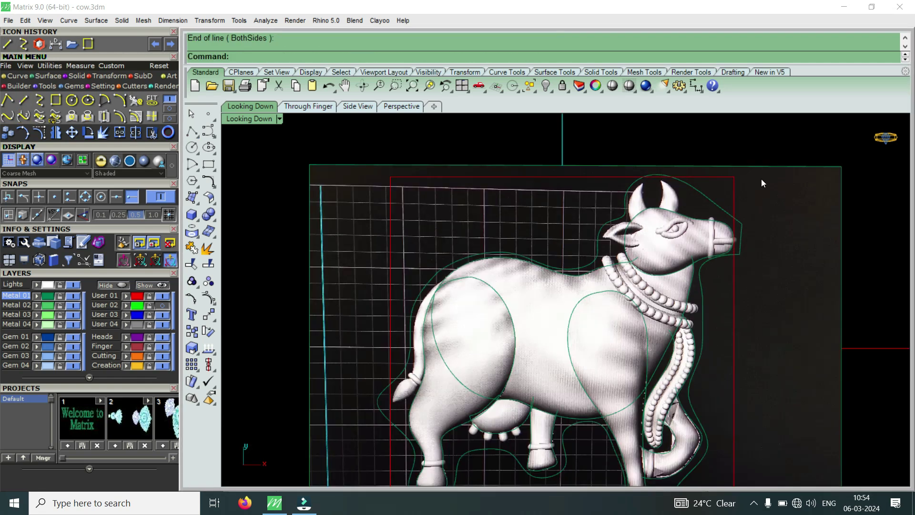
scroll(762, 181, "down", 1)
Trim away the reference picture outside the cow, using the surrounding outline curves and muzzle line as cutters.
left_click_drag(742, 243, 743, 244)
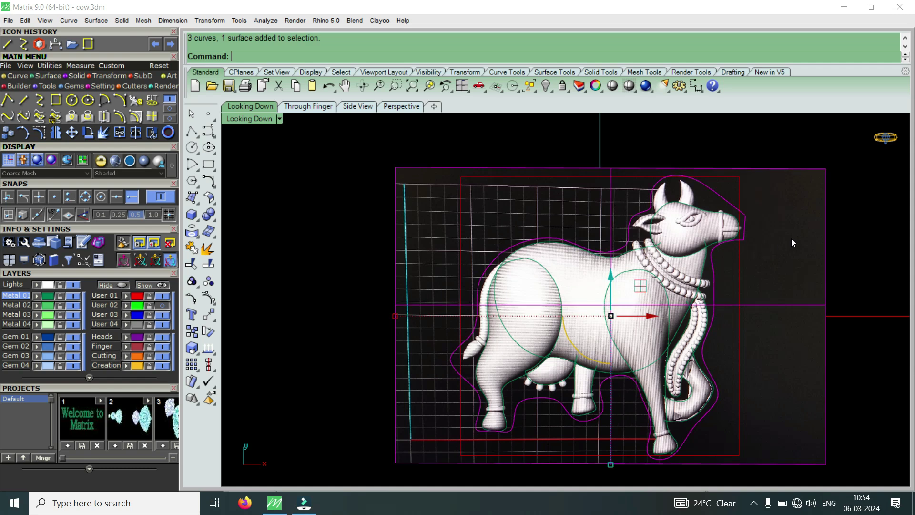
left_click(800, 236, "ctrl")
left_click(156, 135)
left_click(802, 221)
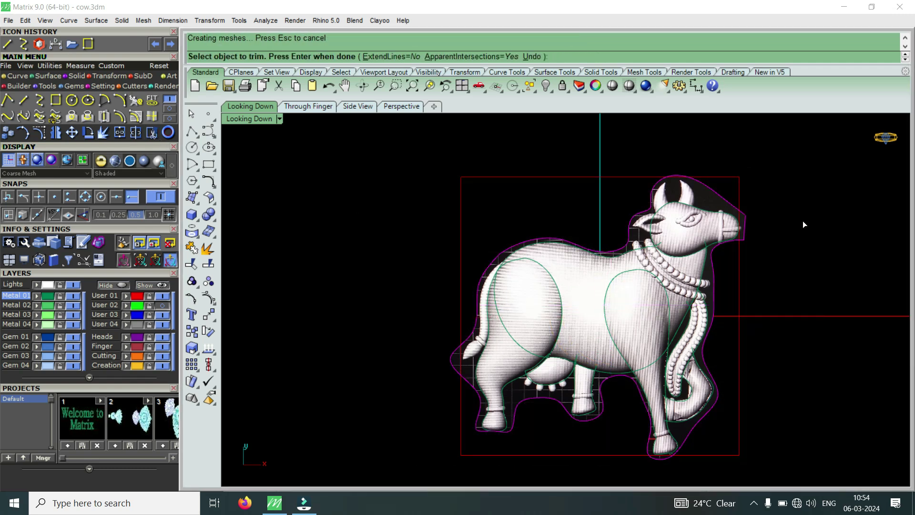
key("Return")
Delete the cutting curves and the muzzle line around the trimmed picture, keeping the picture surface.
scroll(643, 219, "down", 2)
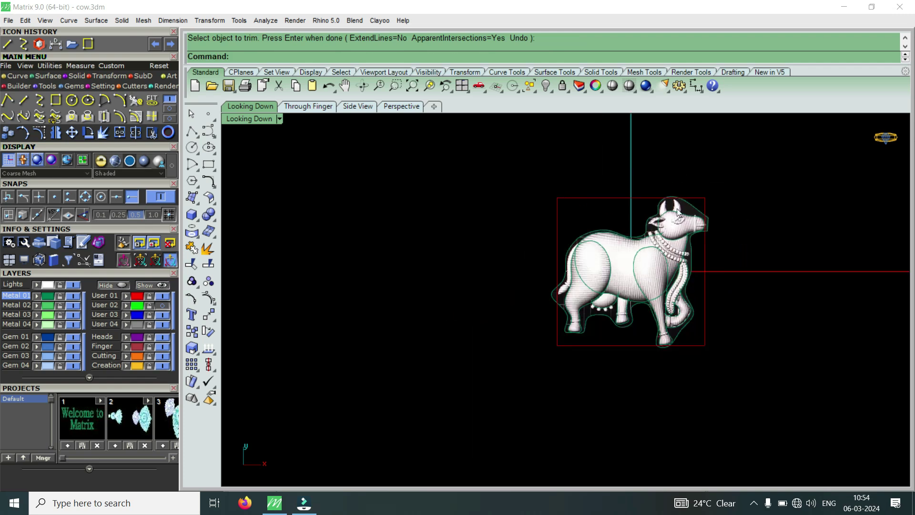
scroll(677, 208, "up", 3)
left_click(699, 213)
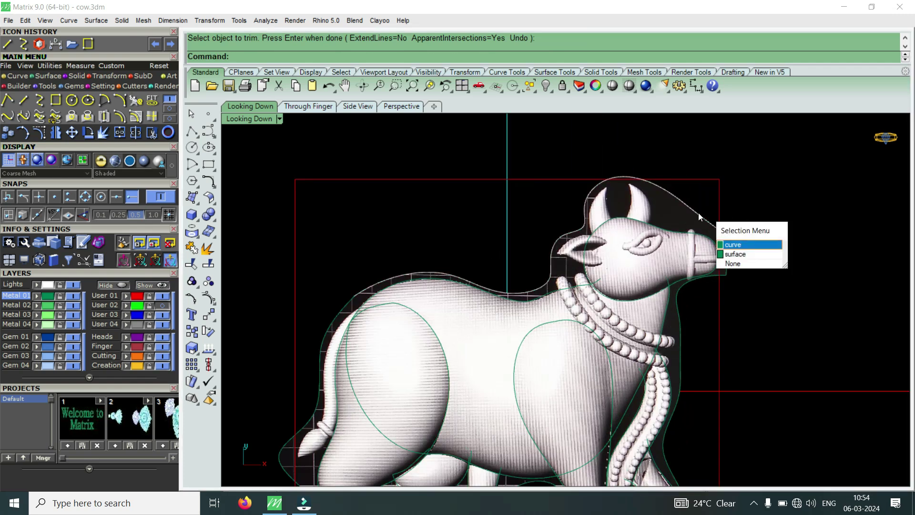
left_click(736, 245)
key("Delete")
left_click(714, 277)
key("Escape")
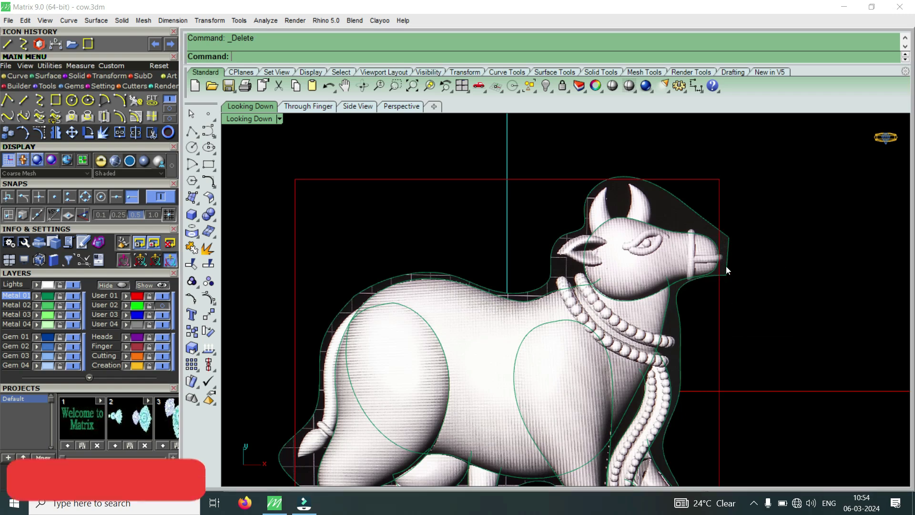
left_click(726, 263)
key("Escape")
Select the trimmed picture surface and move it to the hidden User 02 layer.
left_click(683, 220)
left_click(731, 270)
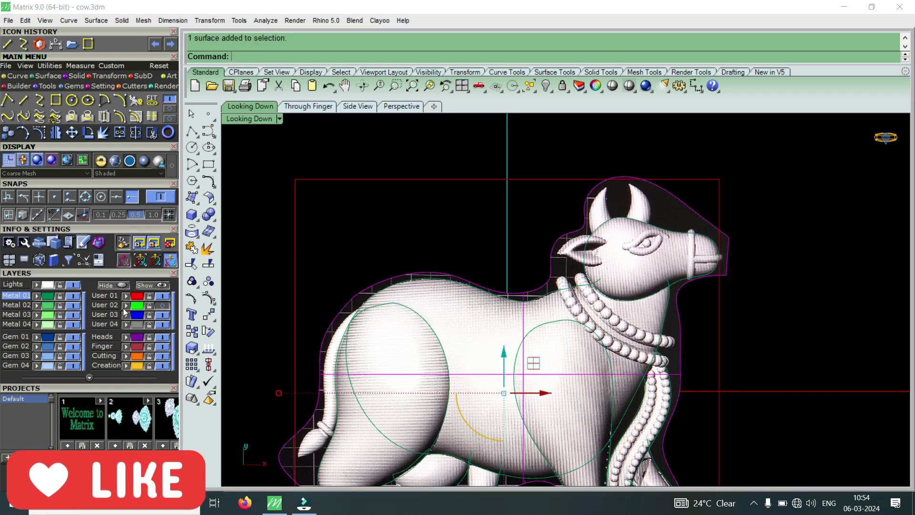
left_click(161, 306)
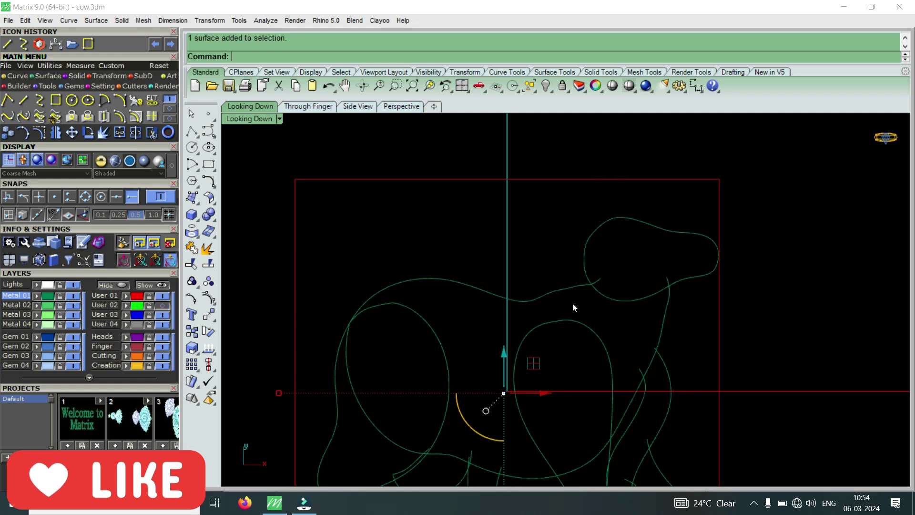
scroll(561, 267, "down", 4)
scroll(581, 279, "up", 3)
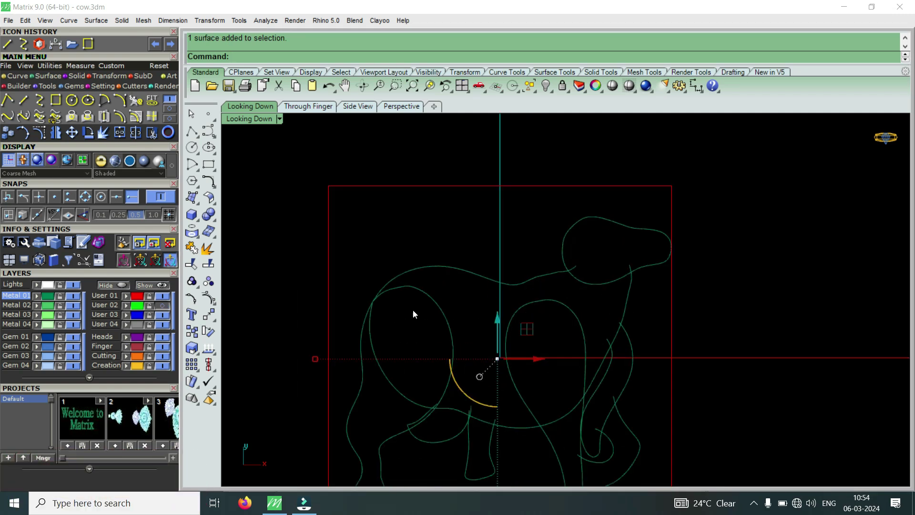
Turn on the User 02 layer to show the trimmed picture and clear the selection.
left_click(162, 307)
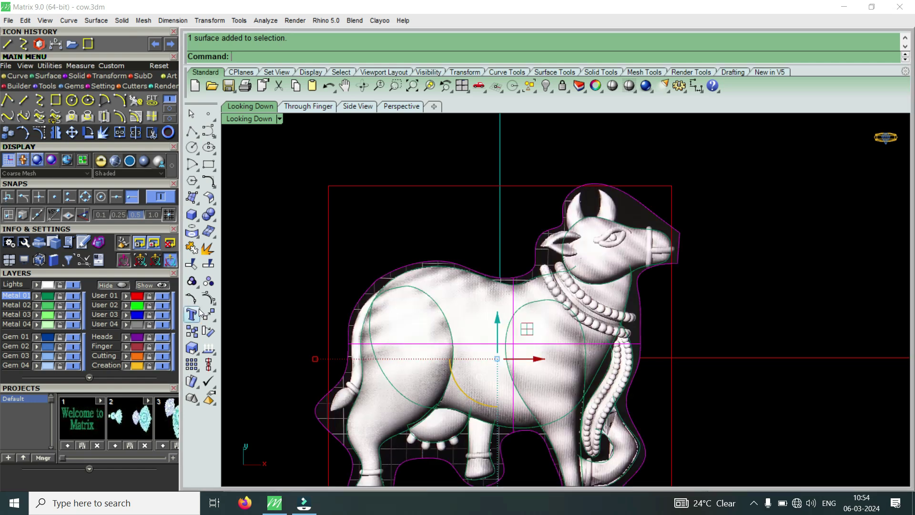
scroll(500, 320, "down", 2)
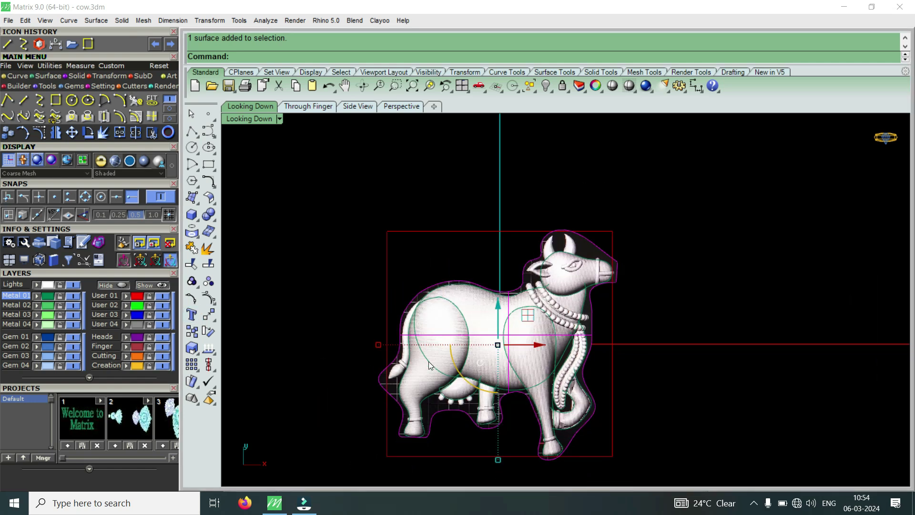
scroll(429, 365, "up", 2)
key("Escape")
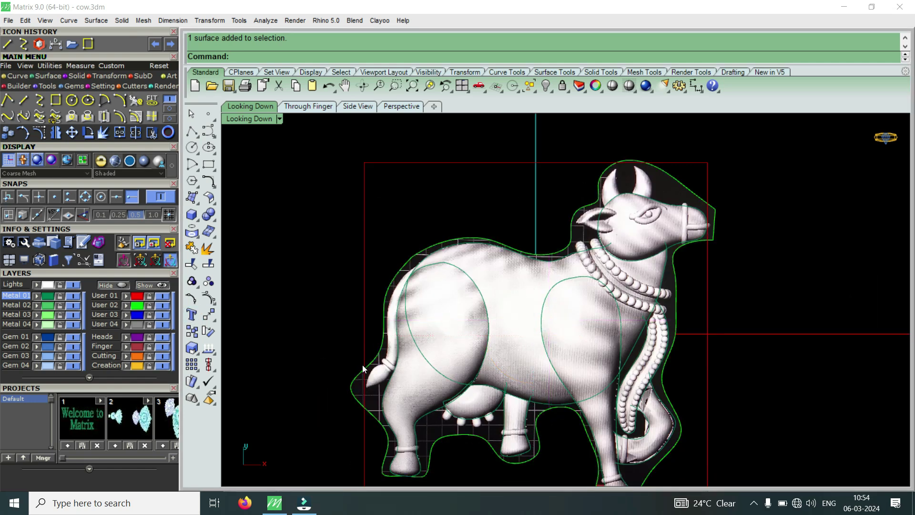
Trace the outer edge of the horn above the ear with an interpolated curve from its tip down to the head.
scroll(660, 351, "up", 1)
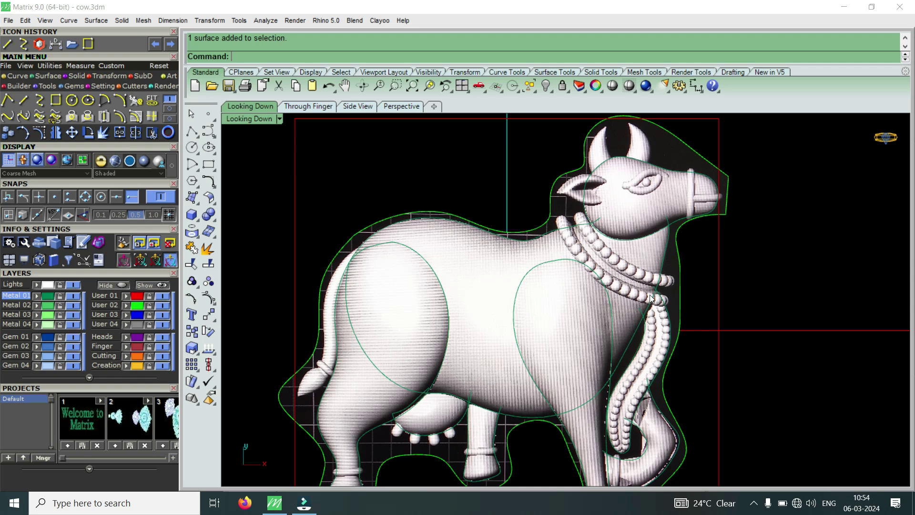
scroll(650, 294, "down", 3)
scroll(634, 237, "up", 5)
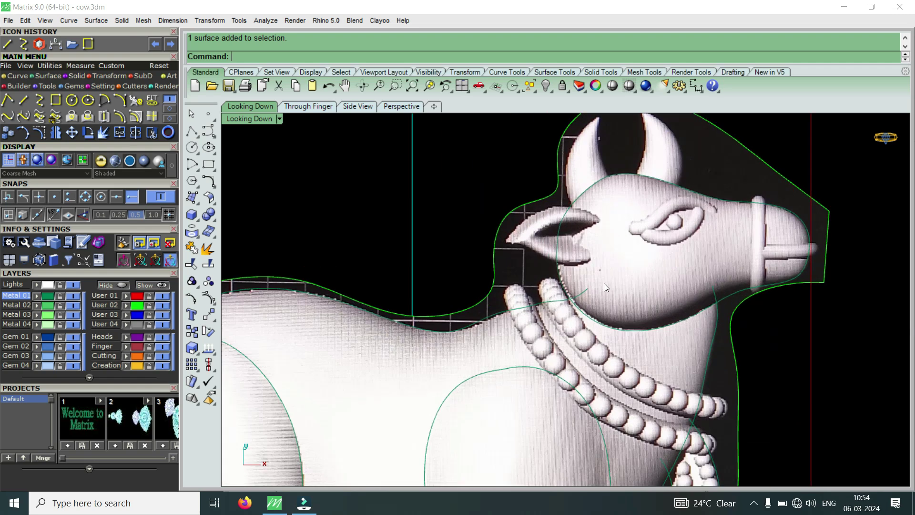
scroll(609, 281, "down", 2)
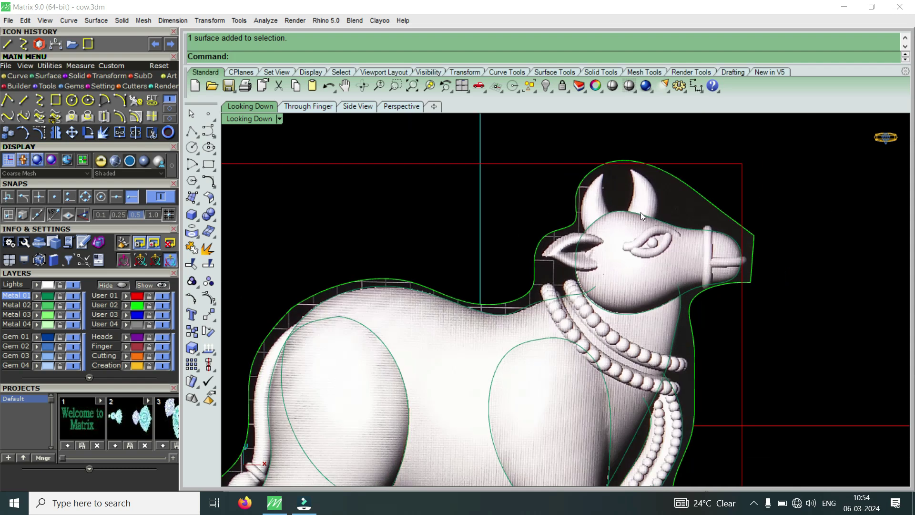
left_click(40, 106)
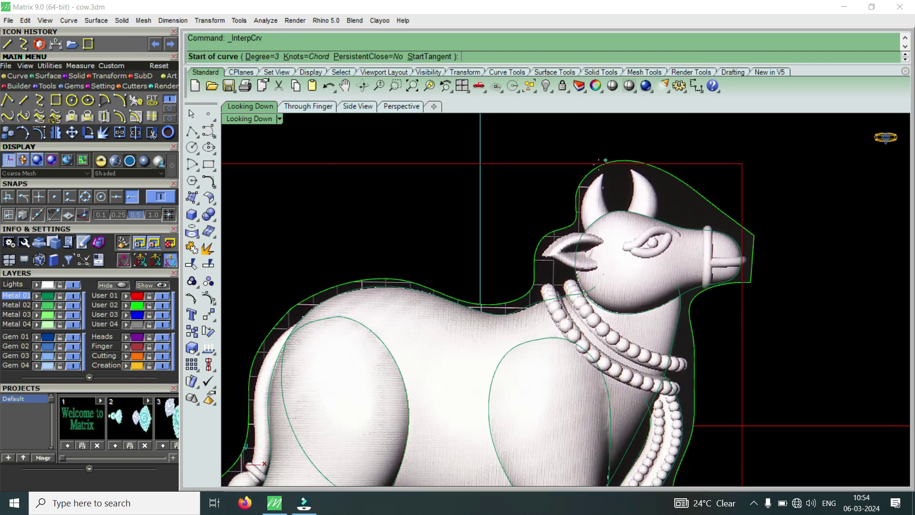
scroll(605, 179, "up", 3)
left_click(606, 176)
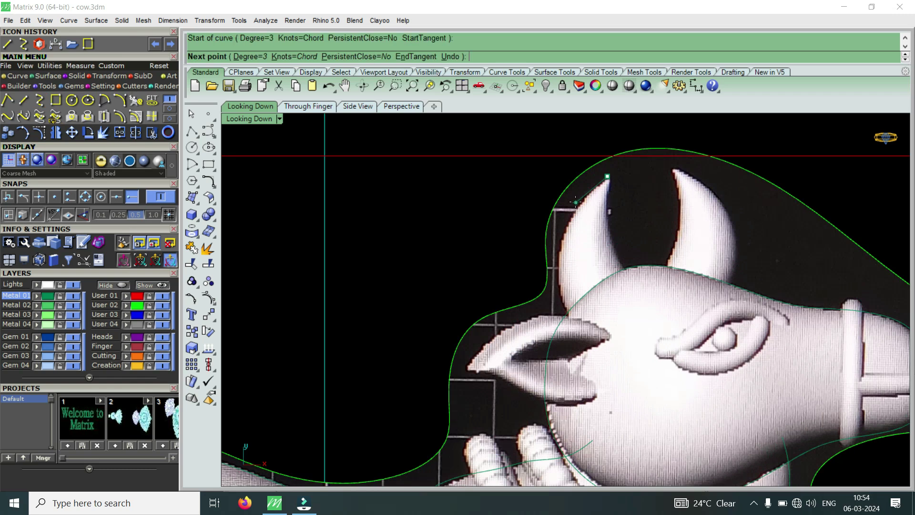
left_click(583, 197)
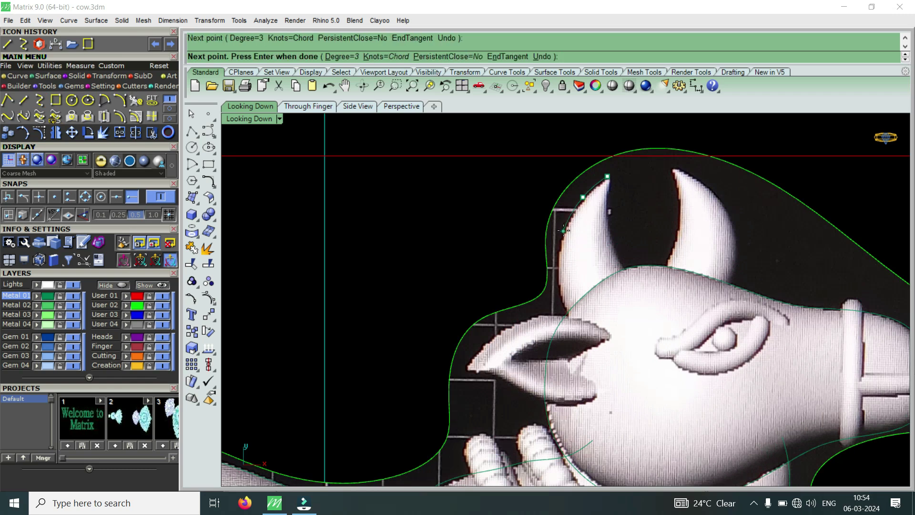
left_click(563, 230)
left_click(559, 283)
scroll(570, 310, "up", 3)
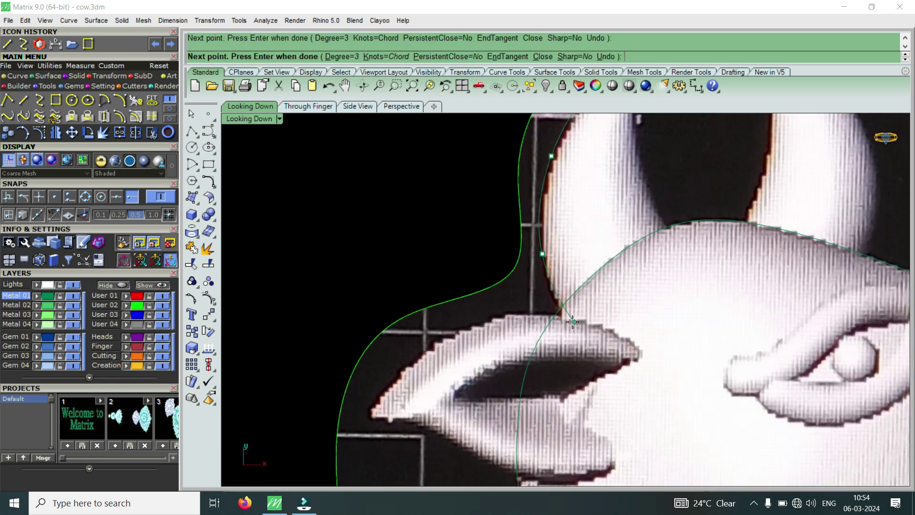
scroll(570, 323, "down", 3)
scroll(618, 193, "up", 4)
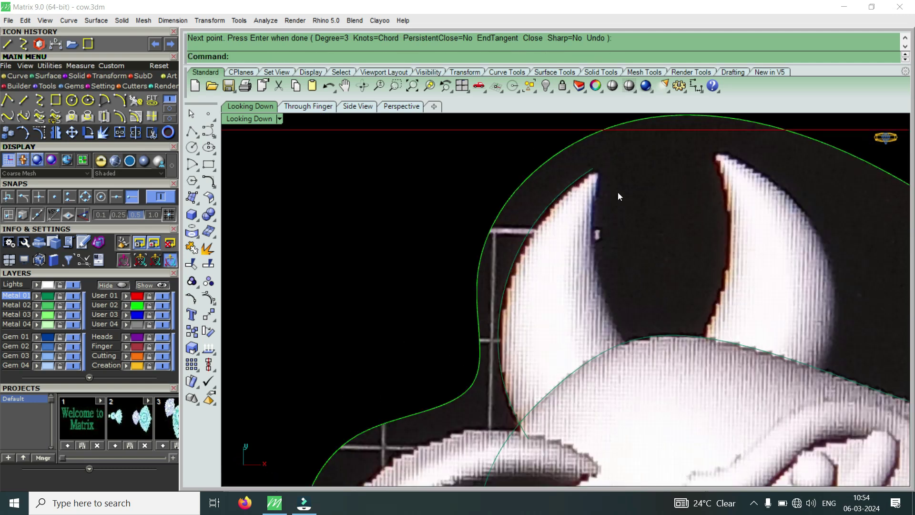
Rebuild the left horn's outer outline as a degree 3 curve with 9 points and turn on its control points.
key("Return")
key("Return")
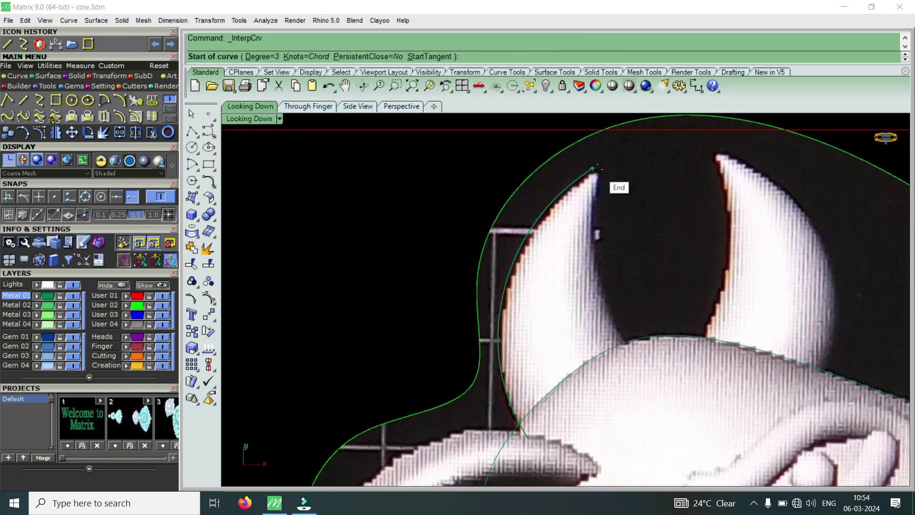
key("Escape")
left_click(595, 172)
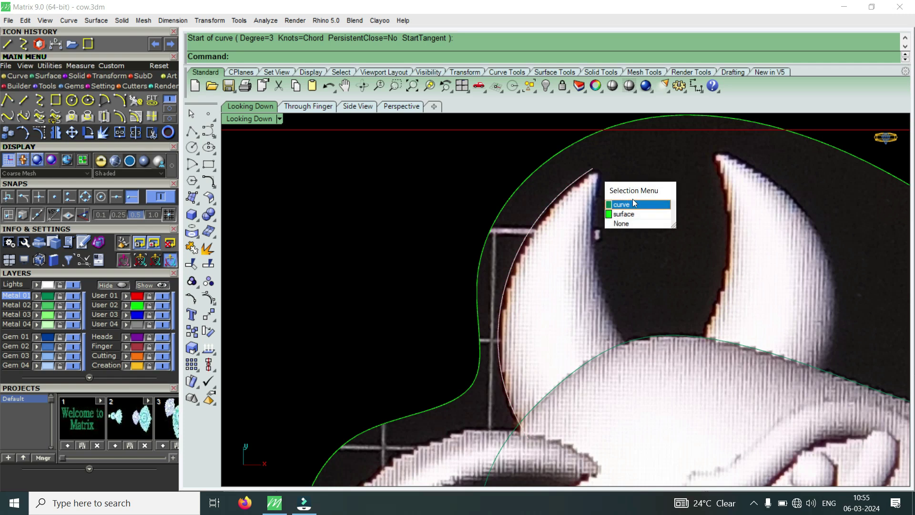
left_click(634, 206)
type("Re")
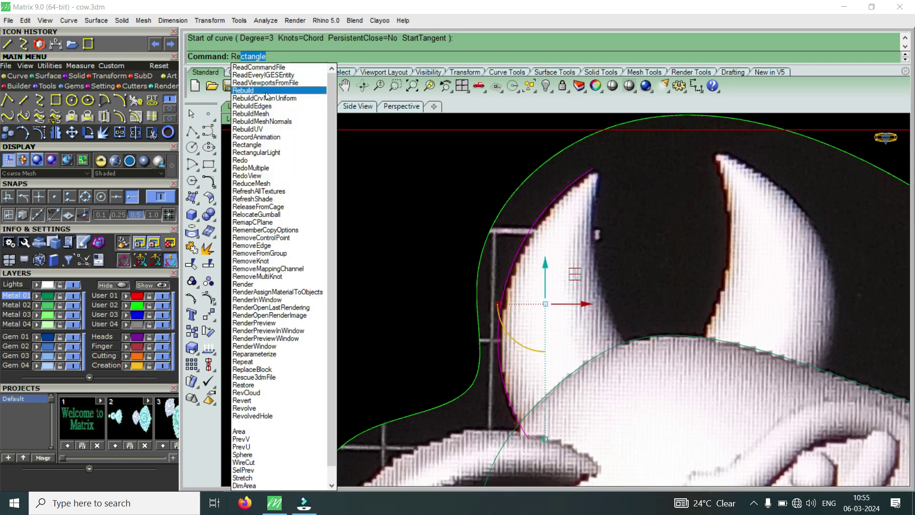
left_click(267, 90)
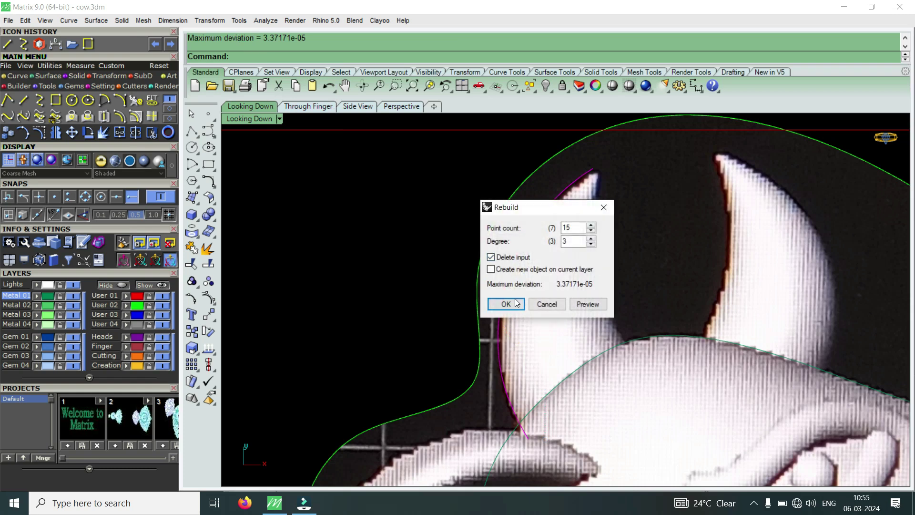
left_click(582, 228)
left_click(505, 304)
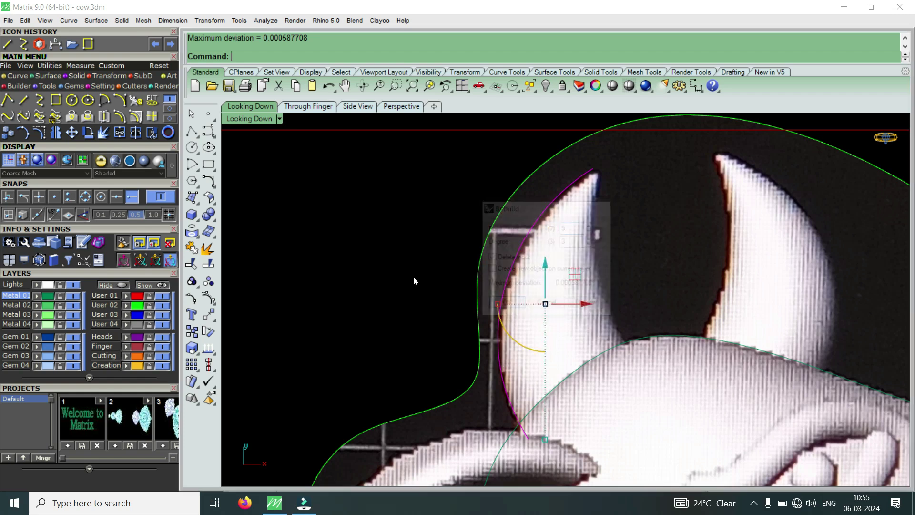
left_click(42, 137)
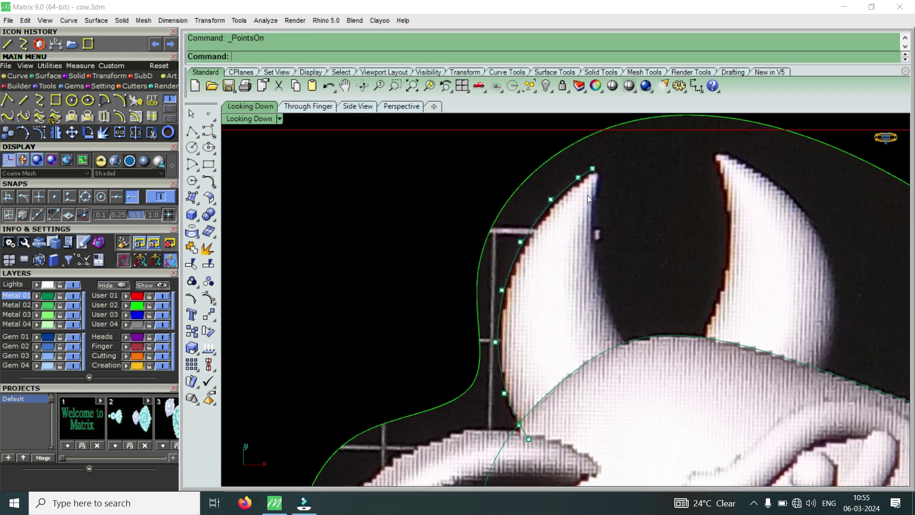
Move the end control point at the left horn's tip about 0.07 to the right.
scroll(593, 181, "up", 3)
left_click(592, 163)
left_click(631, 191)
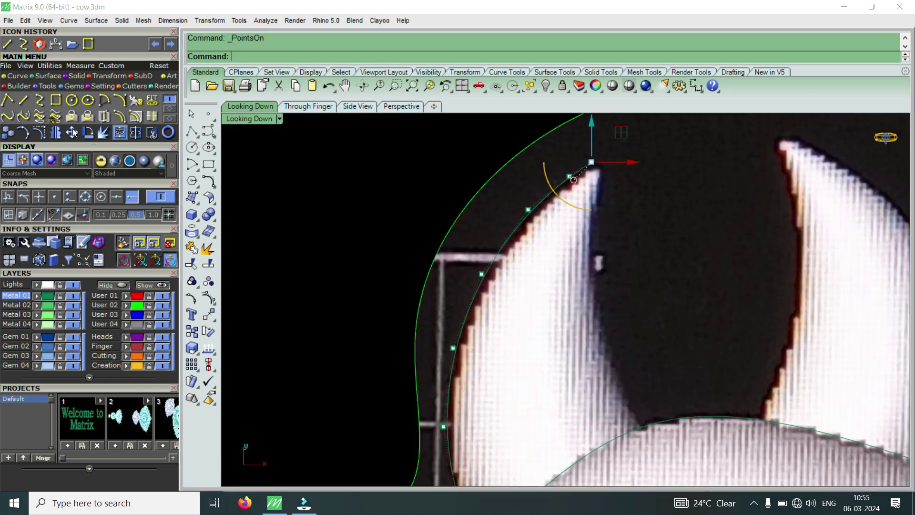
left_click(72, 133)
left_click(582, 182)
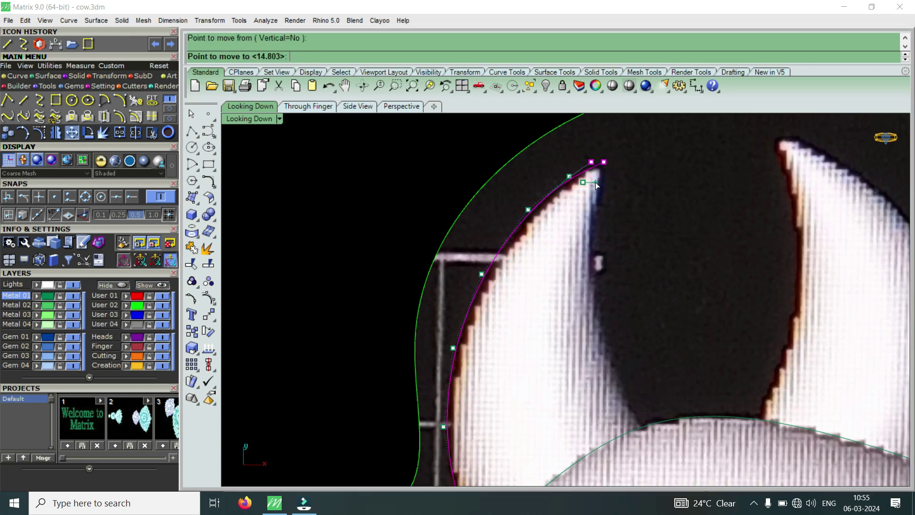
left_click(597, 181)
Move the second control point from the left horn's tip about 0.02 right, closer to the horn's edge.
left_click(569, 177)
left_click(601, 207)
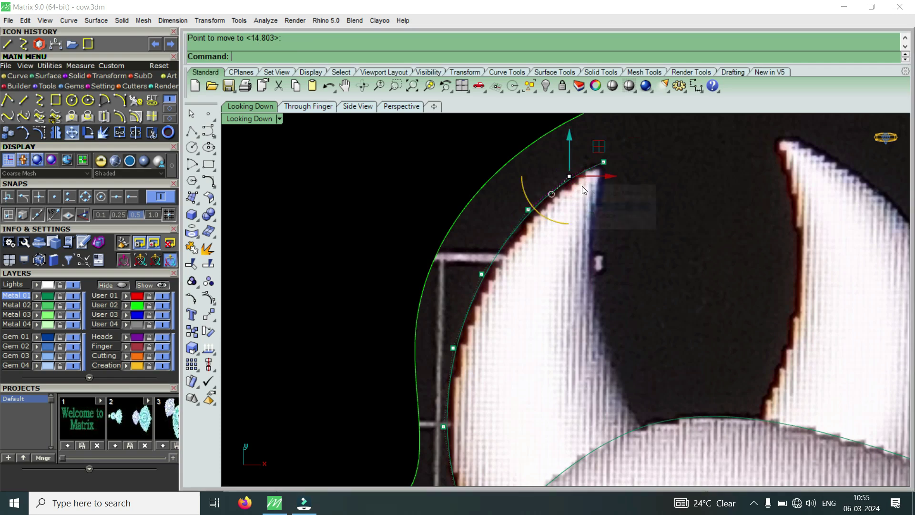
scroll(583, 186, "up", 6)
right_click(586, 186)
left_click(585, 187)
left_click(593, 186)
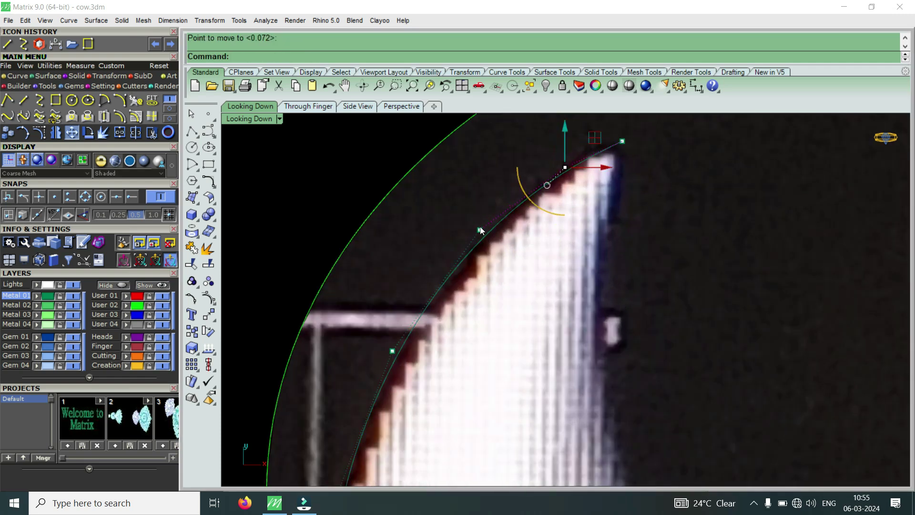
Move the third control point from the left horn's tip slightly right so the curve follows the horn's edge.
left_click(480, 229)
left_click(502, 253)
right_click(571, 238)
left_click(571, 238)
left_click(576, 239)
Trace the left horn's inner edge with an interpolated curve from the outer curve's tip endpoint down past the head outline.
scroll(572, 203, "down", 3)
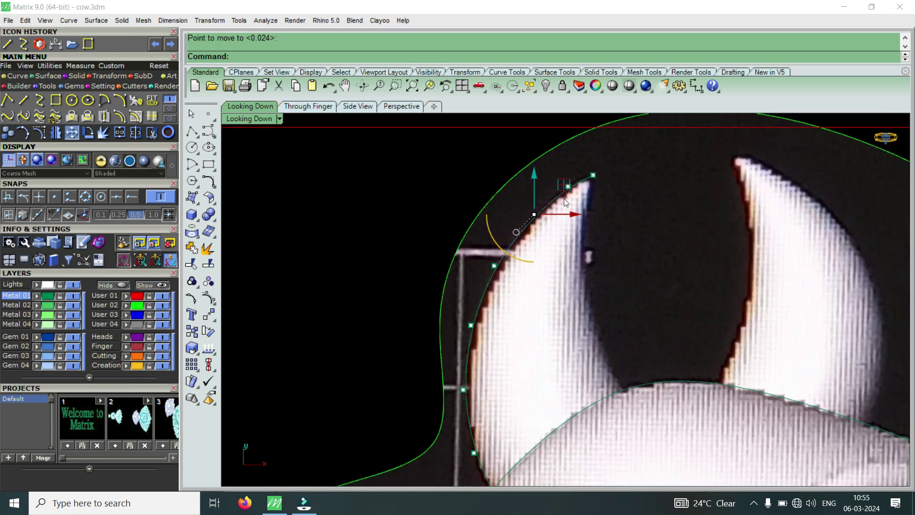
scroll(568, 190, "down", 2)
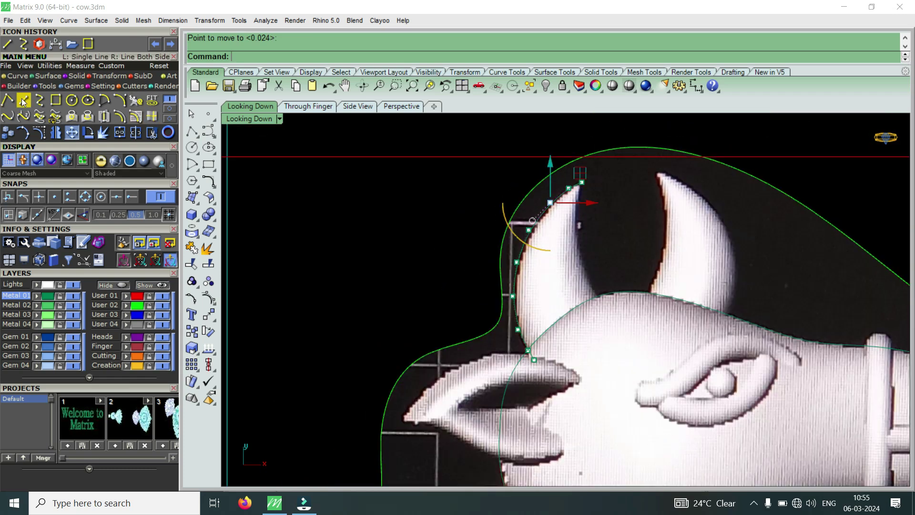
left_click(40, 102)
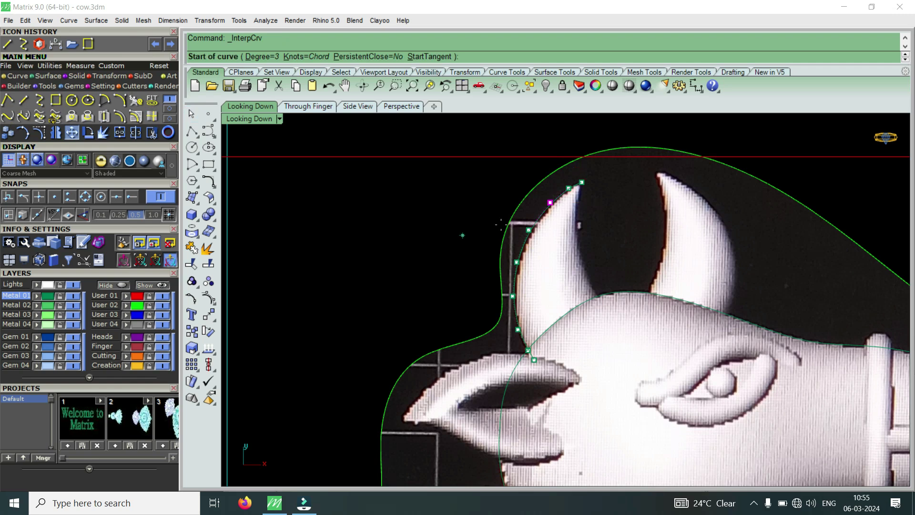
left_click(133, 196)
scroll(586, 203, "up", 4)
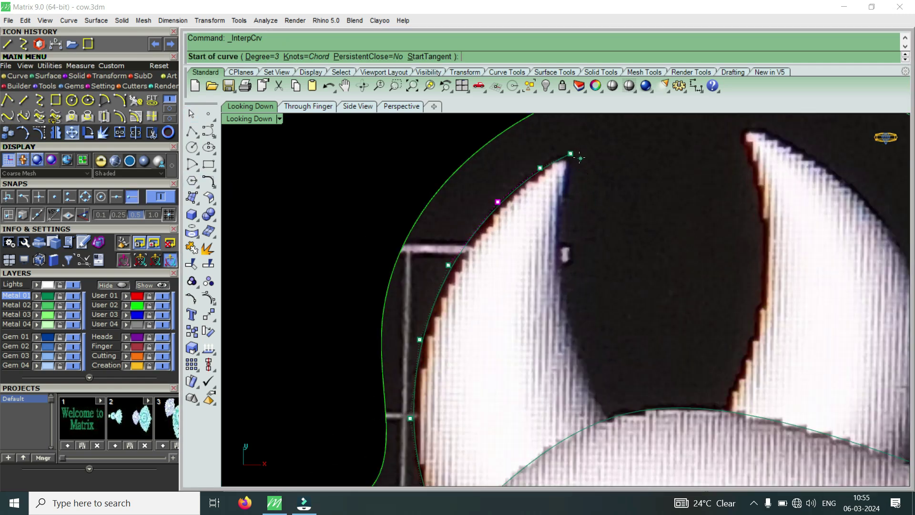
left_click(581, 184)
left_click(564, 183)
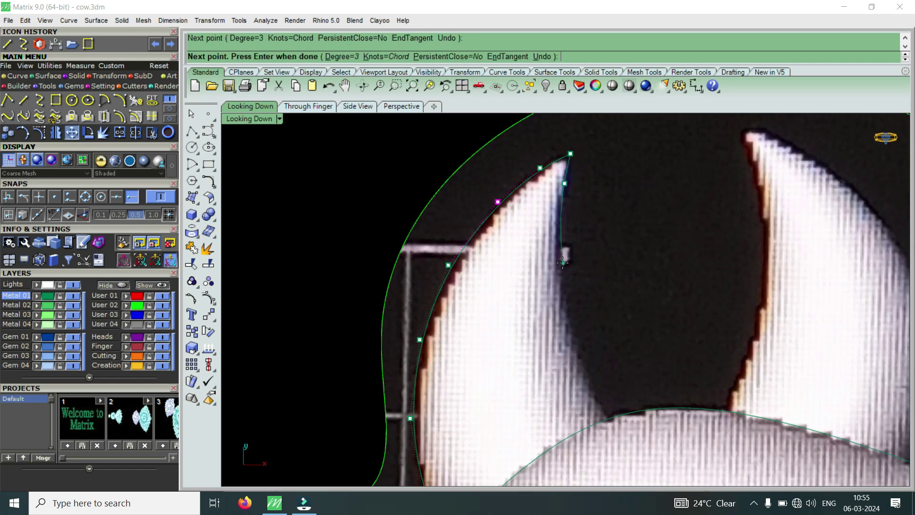
left_click(563, 263)
left_click(582, 359)
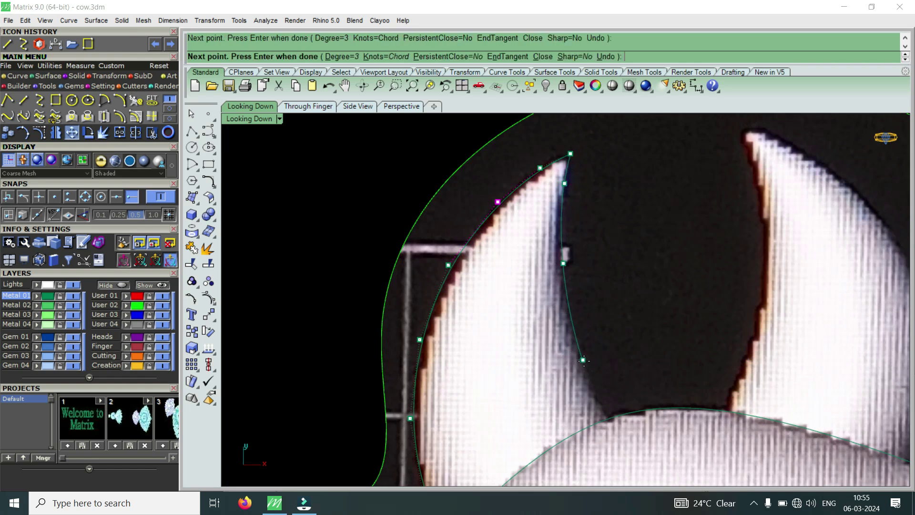
right_click(620, 427)
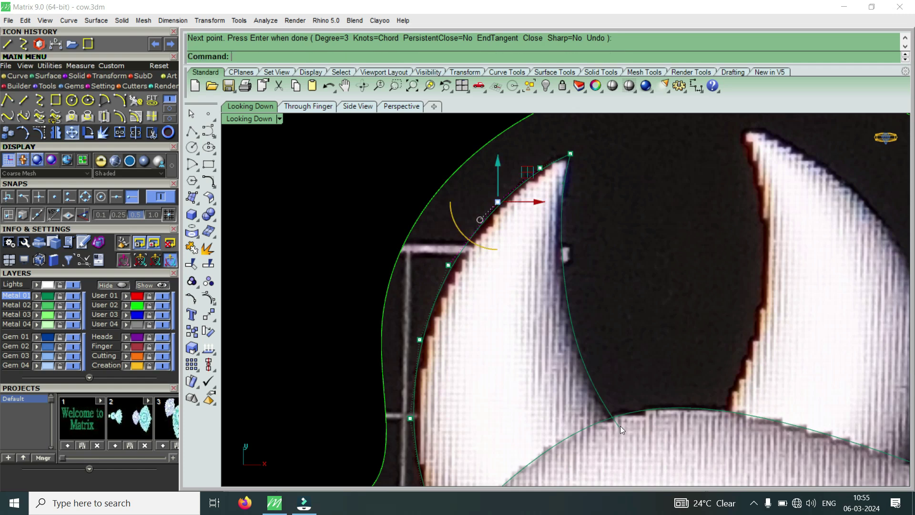
Trace the ear's upper edge with an interpolated curve from its pointed tip to just beyond its inner end on the head.
scroll(602, 325, "down", 6)
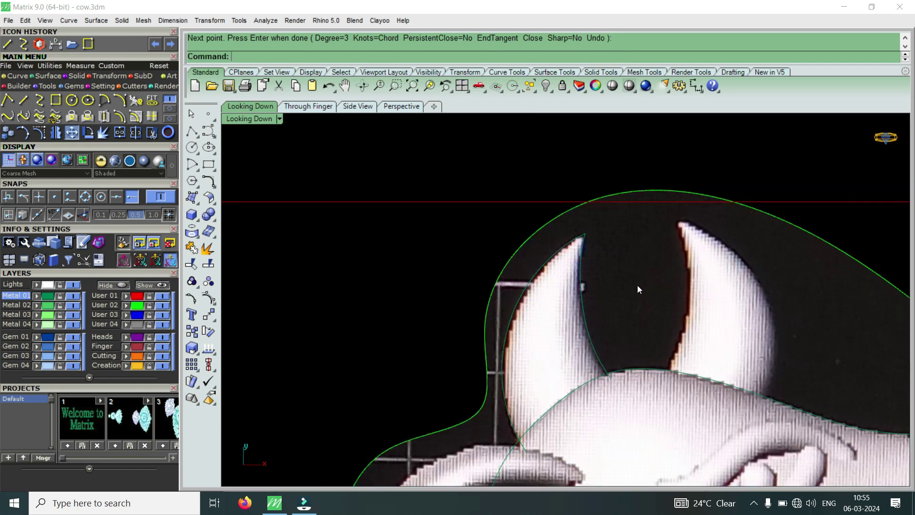
scroll(618, 253, "down", 3)
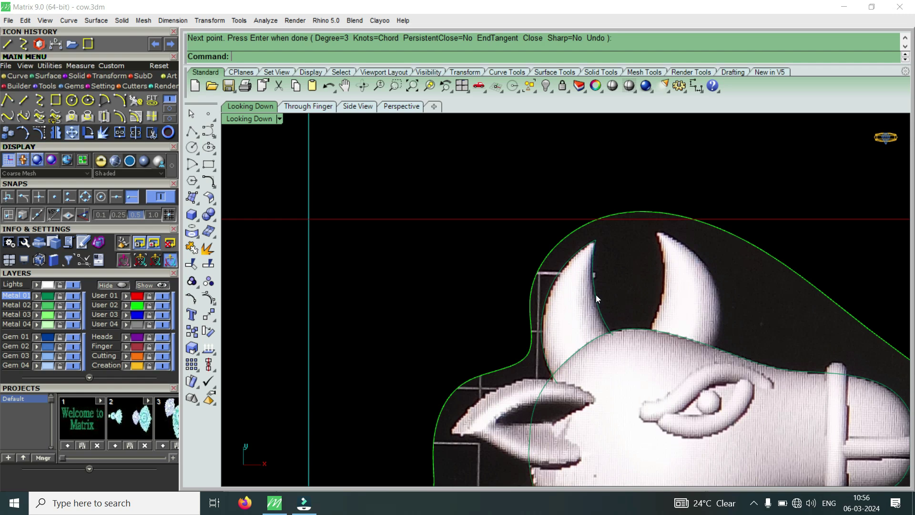
scroll(581, 290, "down", 3)
scroll(629, 315, "up", 3)
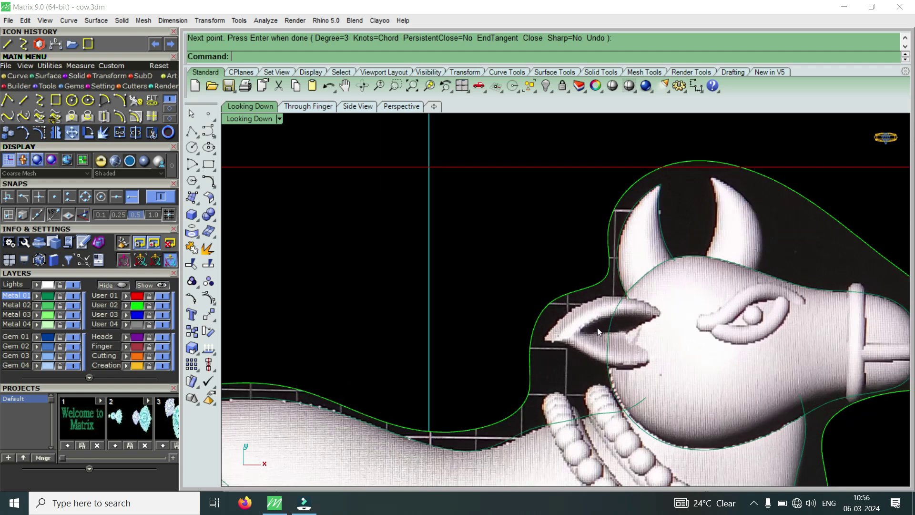
left_click(23, 46)
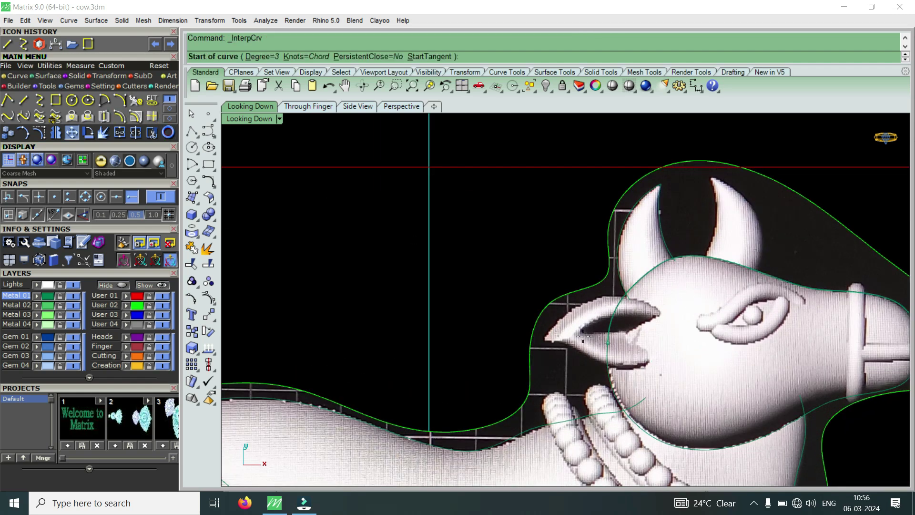
left_click(543, 342)
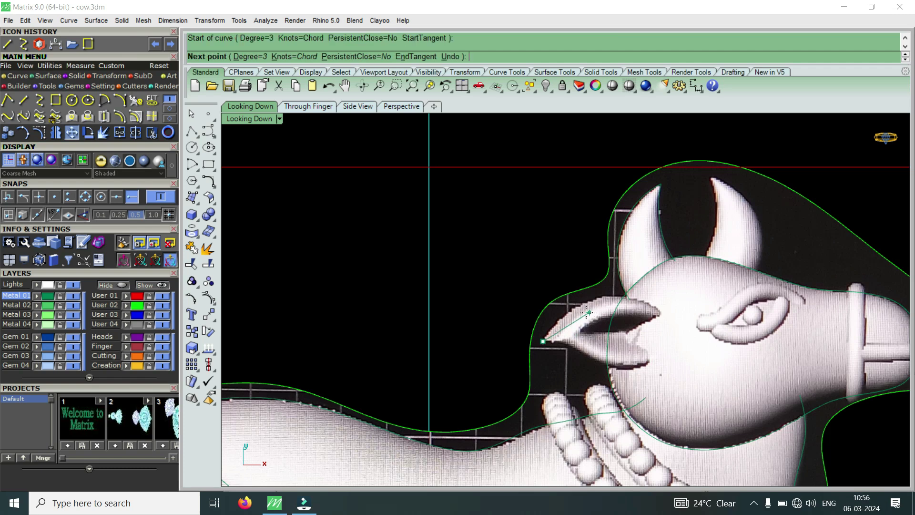
scroll(587, 313, "up", 2)
left_click(551, 318)
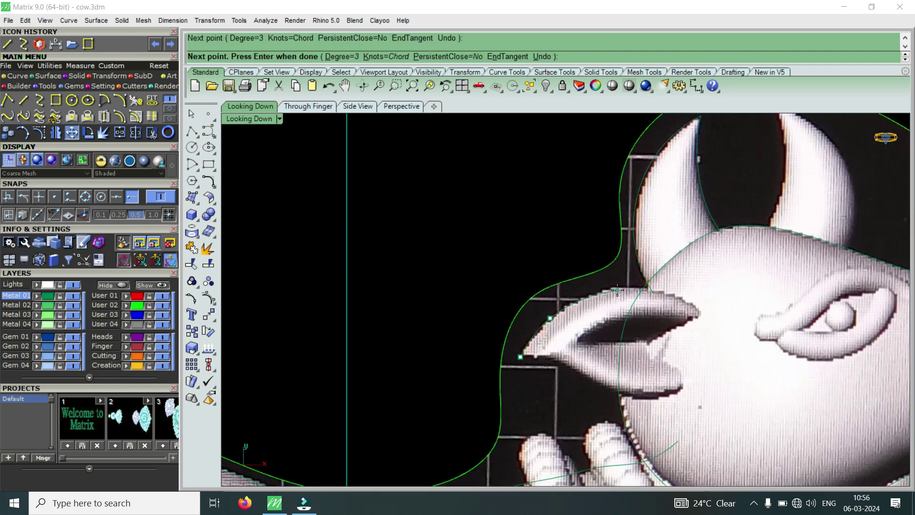
left_click(617, 290)
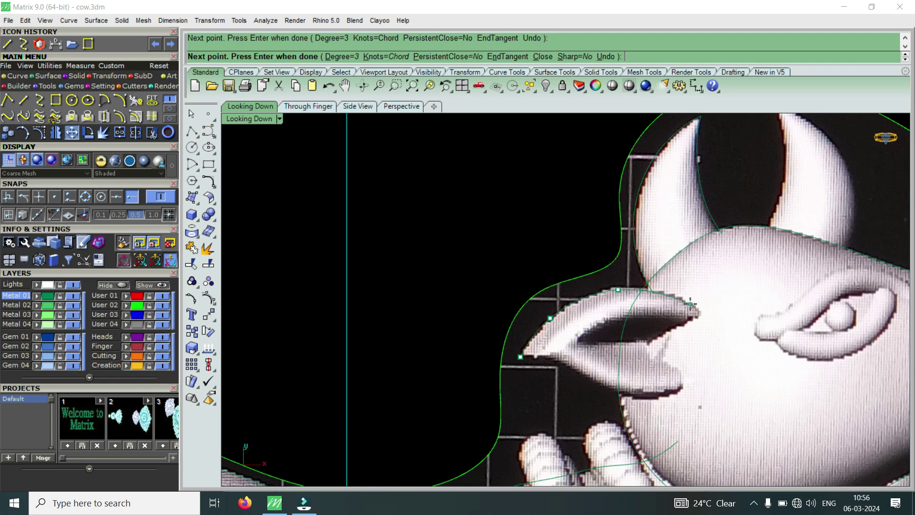
scroll(691, 305, "up", 2)
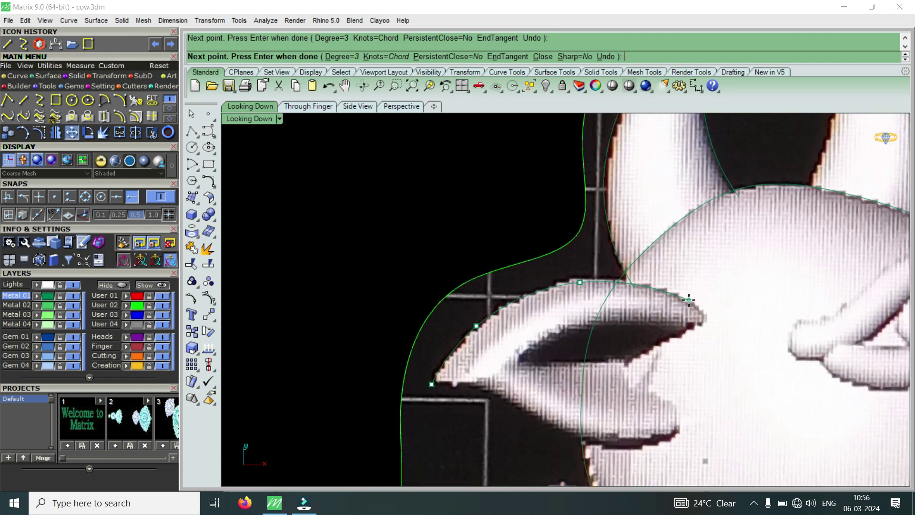
left_click(689, 300)
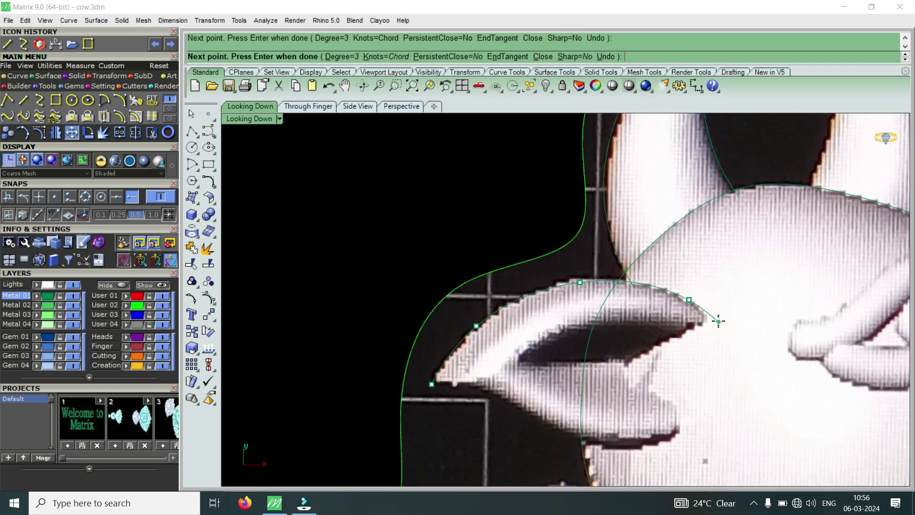
left_click(717, 321)
key("Return")
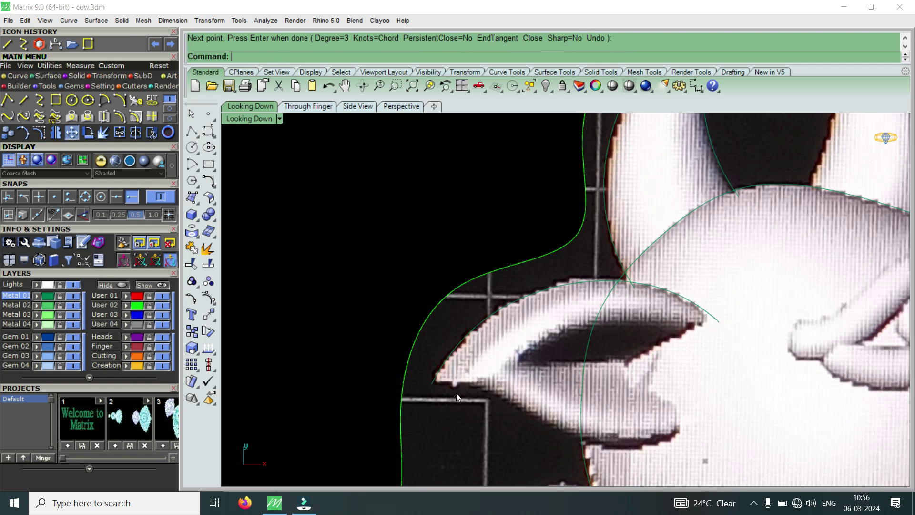
Trace the ear's lower edge with an interpolated curve from the same pointed tip to just past the lower lobe.
key("Return")
left_click(433, 385)
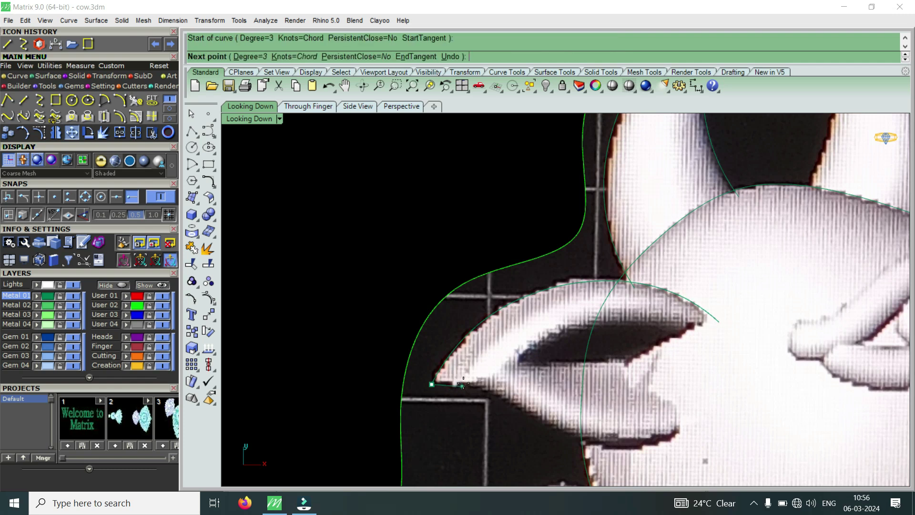
left_click(464, 383)
left_click(498, 401)
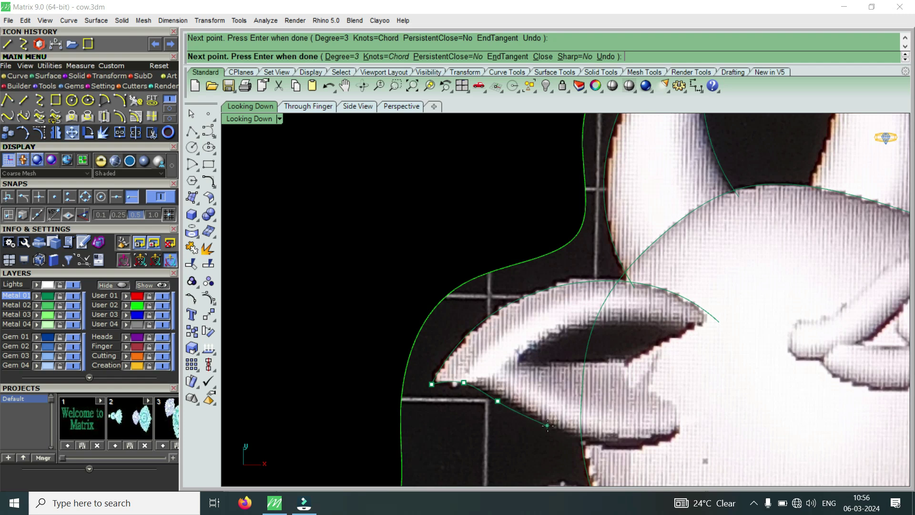
left_click(548, 426)
left_click(616, 447)
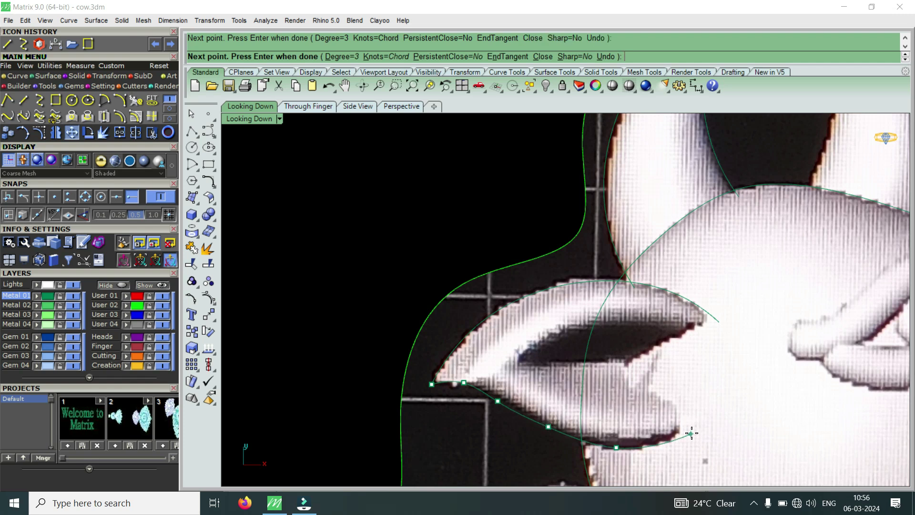
left_click(695, 429)
key("Return")
Trace the upper edge of the bead string nearest the head with an interpolated curve, from behind the jaw to the neck's front.
scroll(605, 298, "down", 6)
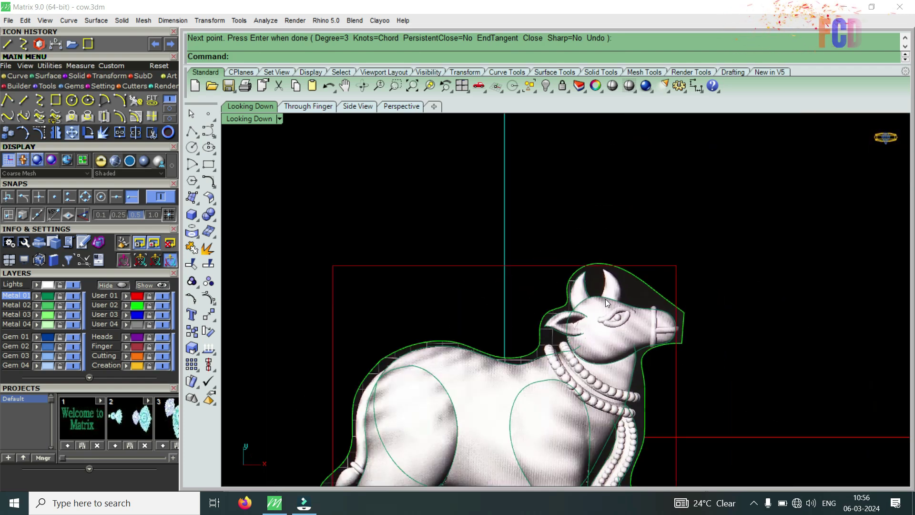
scroll(567, 357, "up", 5)
key("Return")
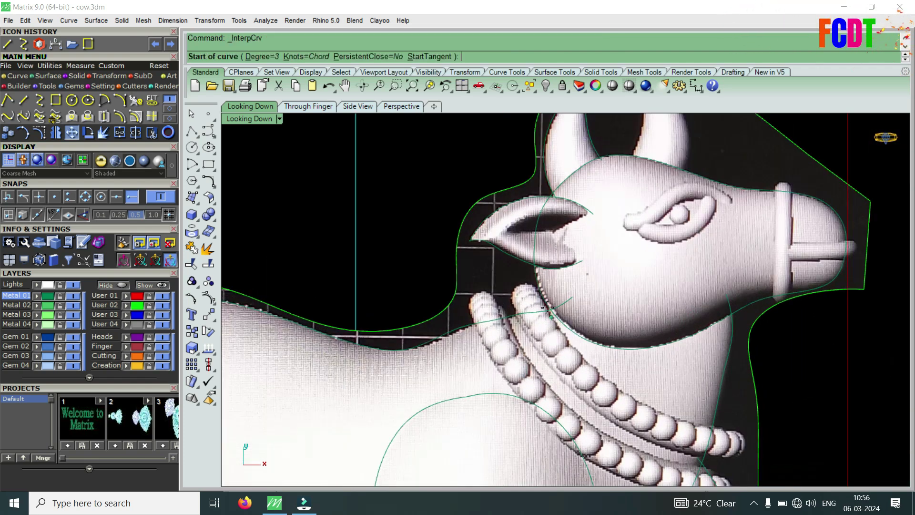
left_click(529, 282)
left_click(568, 342)
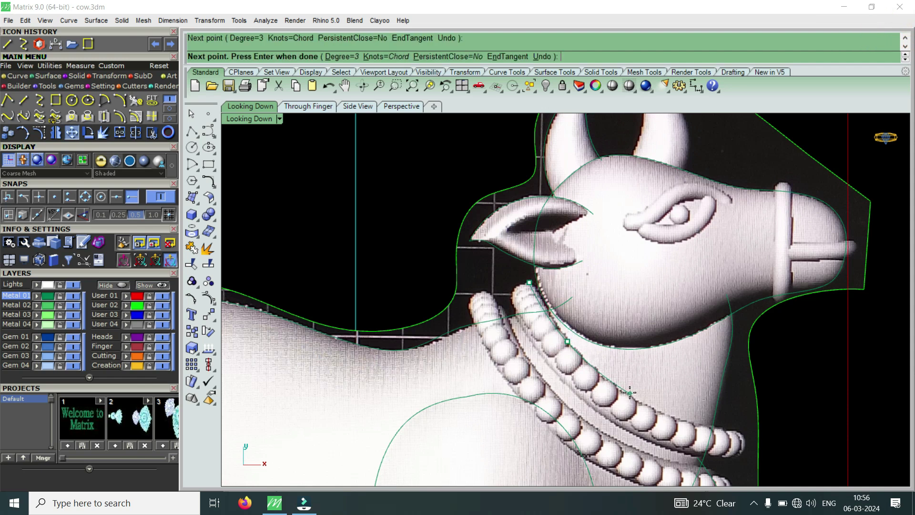
left_click(629, 393)
left_click(689, 423)
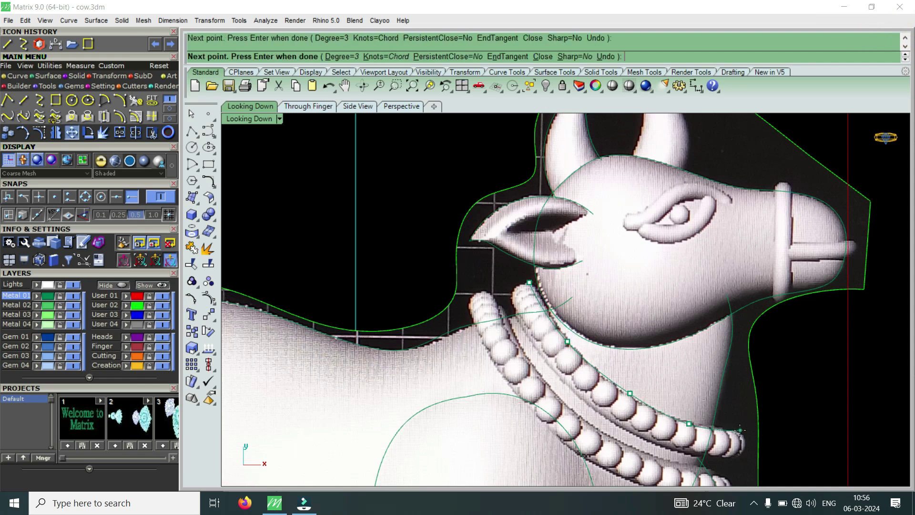
scroll(555, 321, "down", 5)
key("Return")
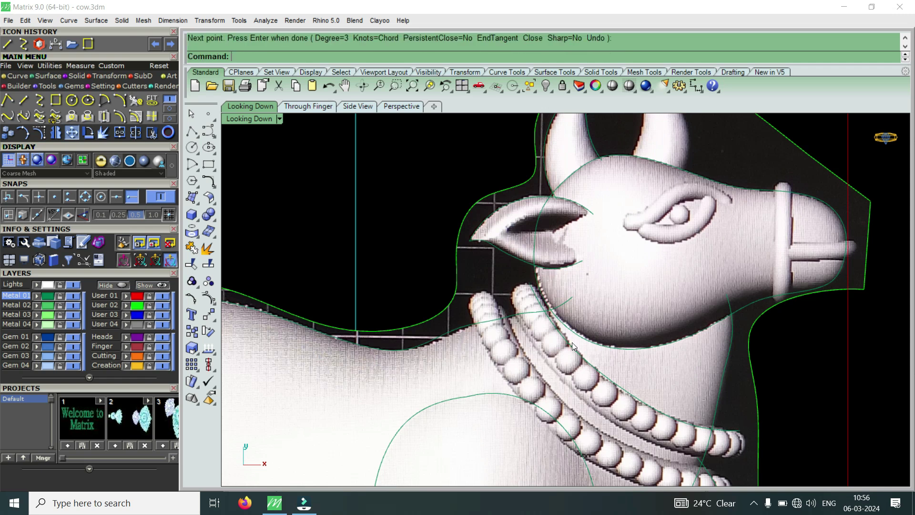
scroll(597, 366, "up", 6)
left_click(614, 366)
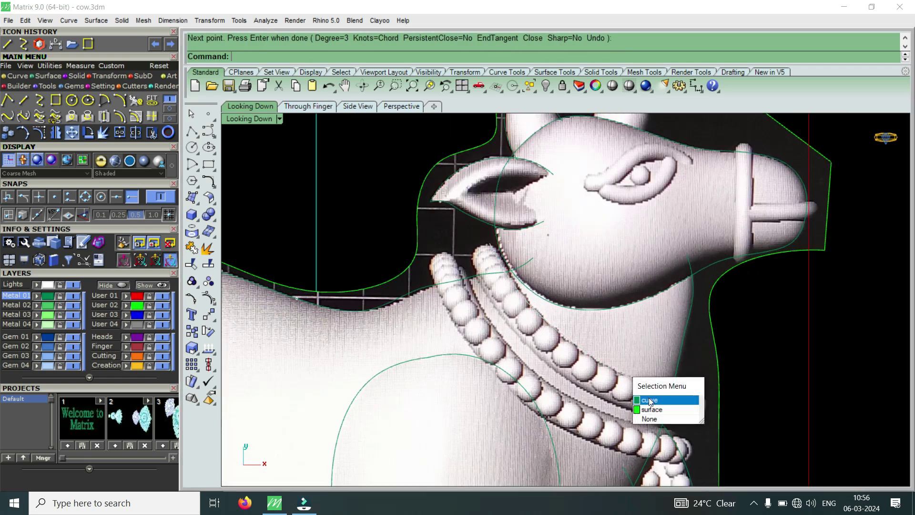
left_click(639, 399)
scroll(570, 332, "down", 6)
scroll(570, 333, "up", 3)
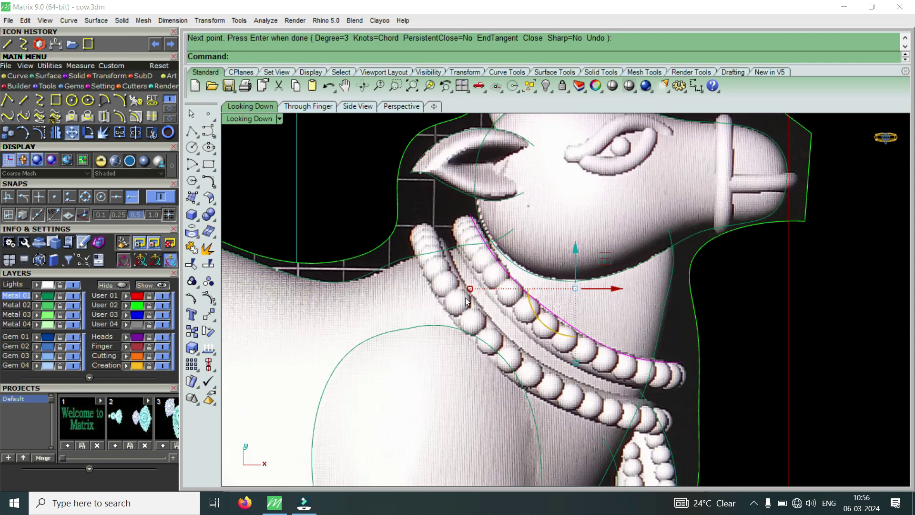
key("Escape")
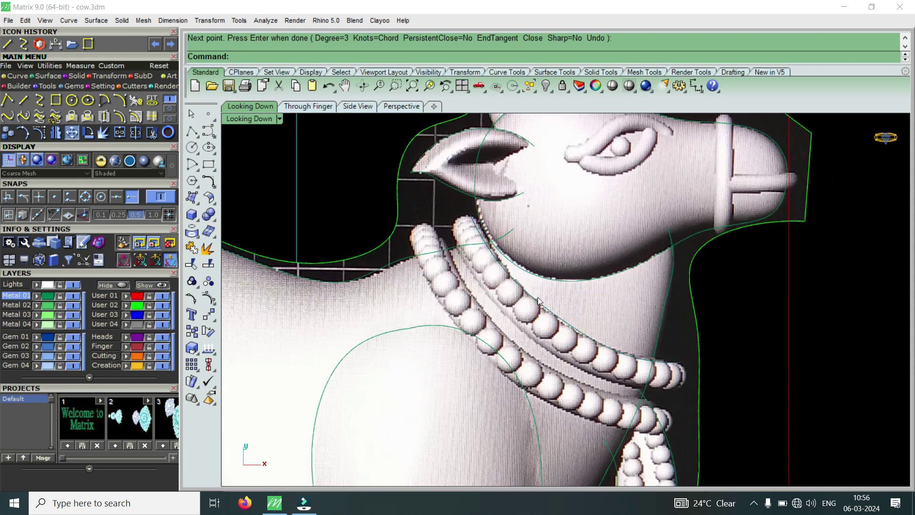
Trace the upper edge of the lower bead string with an interpolated curve, from behind the neck to just beyond the neck's front.
left_click(38, 111)
scroll(446, 225, "up", 4)
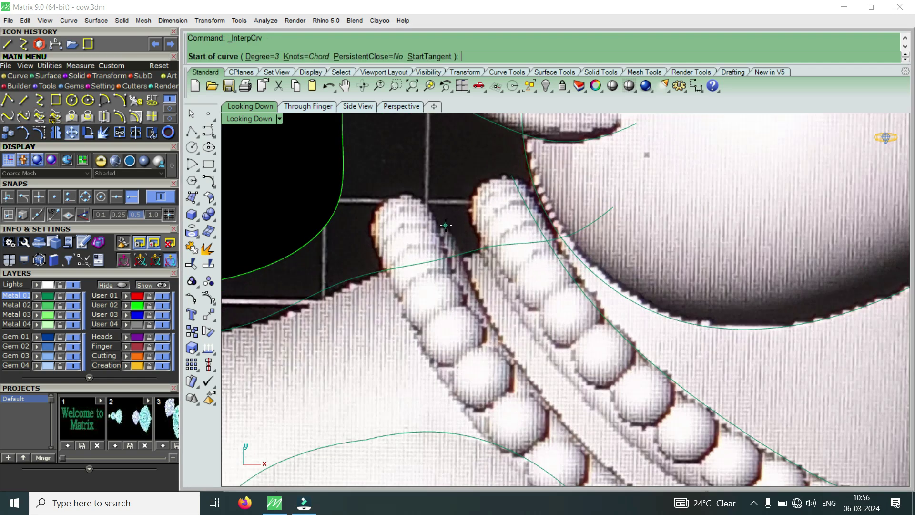
left_click(447, 219)
left_click(472, 279)
scroll(472, 279, "down", 3)
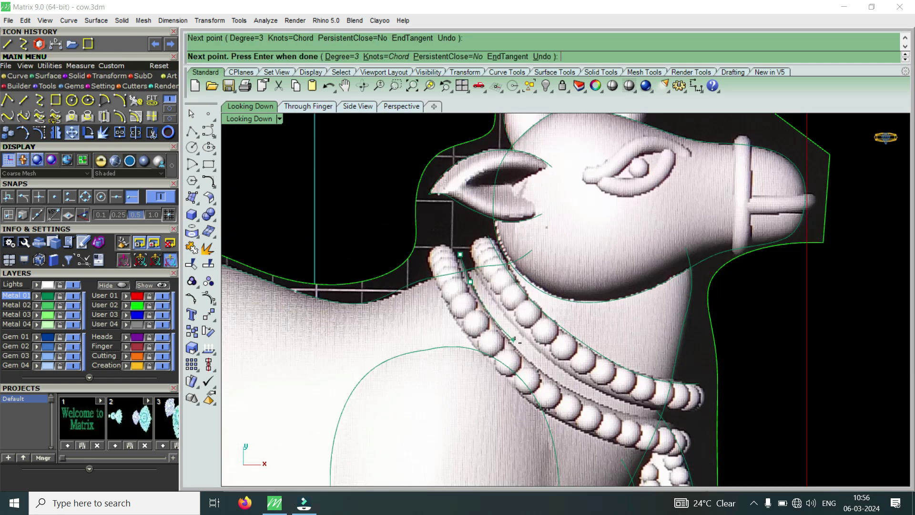
scroll(514, 342, "up", 3)
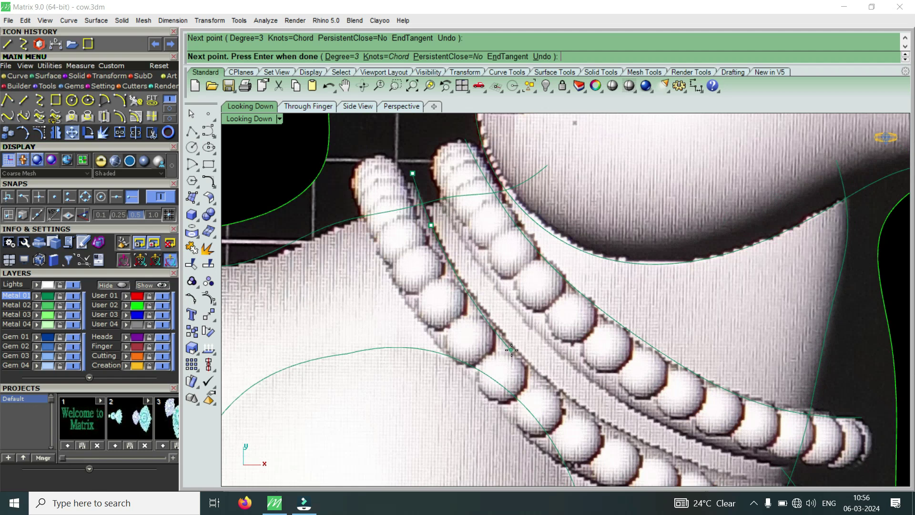
left_click(521, 351)
scroll(521, 351, "down", 3)
scroll(565, 397, "up", 3)
left_click(580, 403)
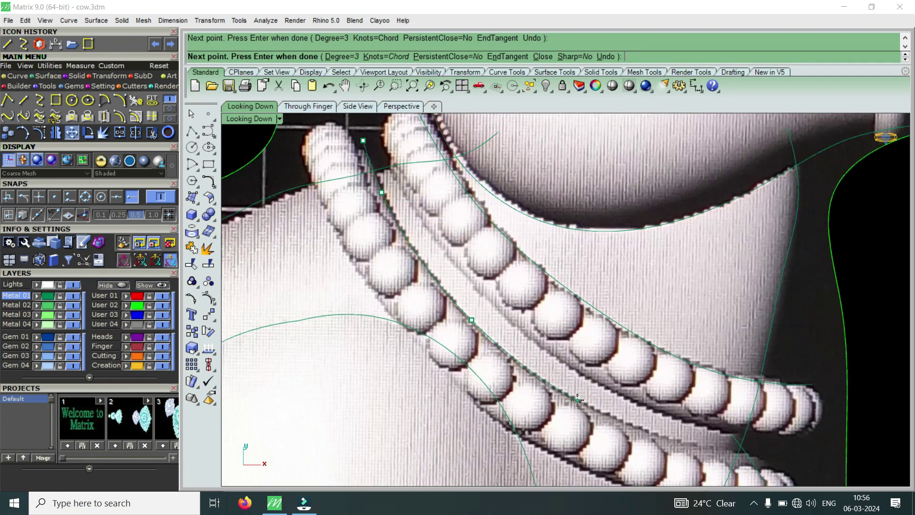
scroll(580, 404, "down", 3)
scroll(603, 420, "up", 2)
left_click(603, 419)
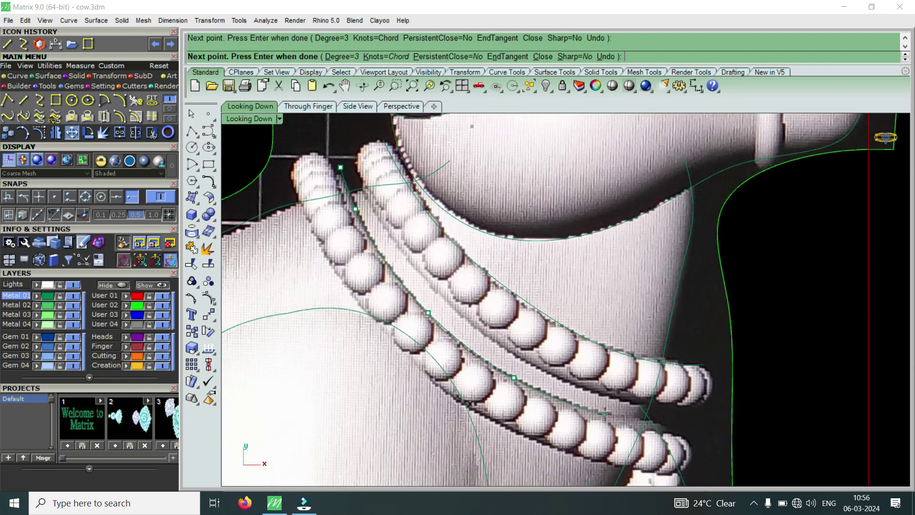
scroll(603, 419, "down", 3)
scroll(665, 422, "up", 3)
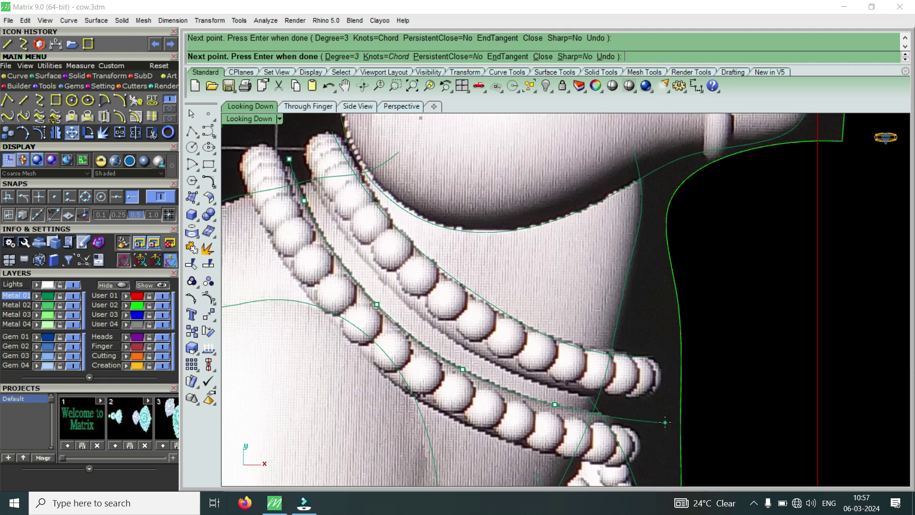
scroll(666, 422, "up", 1)
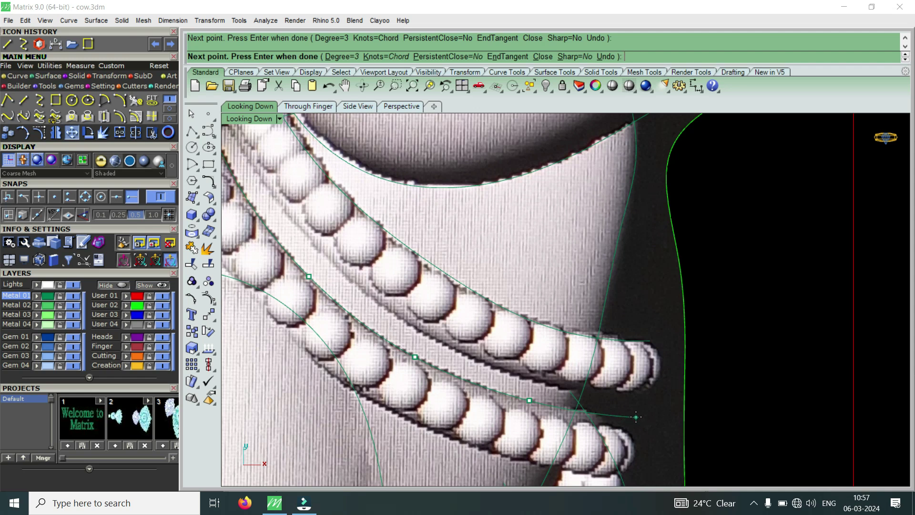
key("Return")
scroll(636, 417, "down", 10)
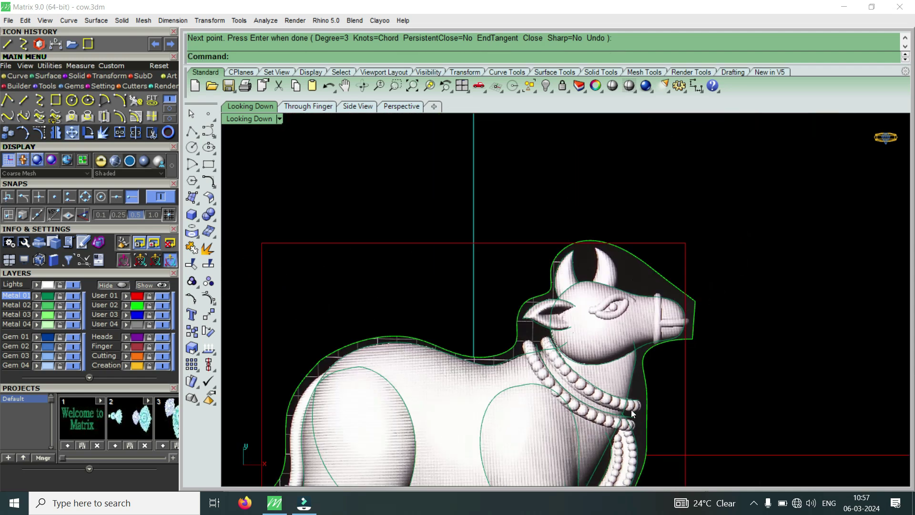
Trace the tail's outer edge with an interpolated curve from the rump outline down past the ring to the top of the tuft.
scroll(484, 428, "down", 3)
scroll(511, 403, "up", 6)
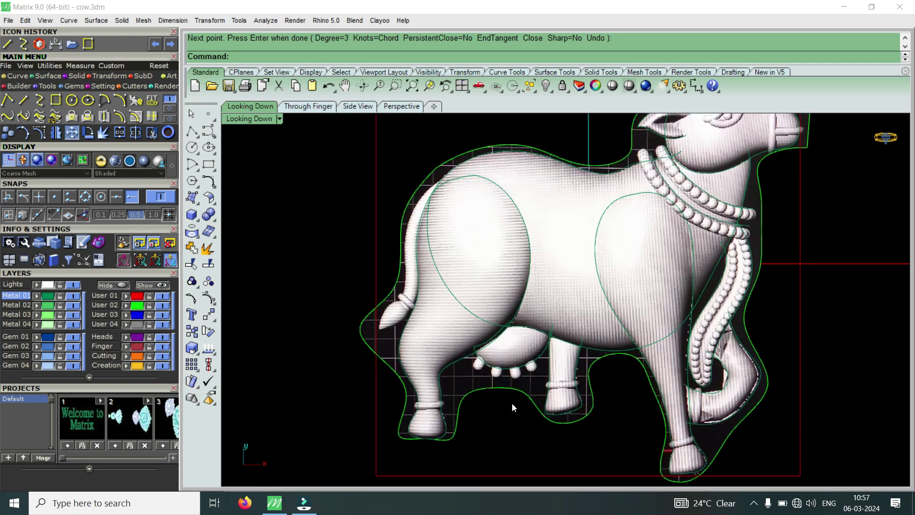
scroll(544, 353, "down", 2)
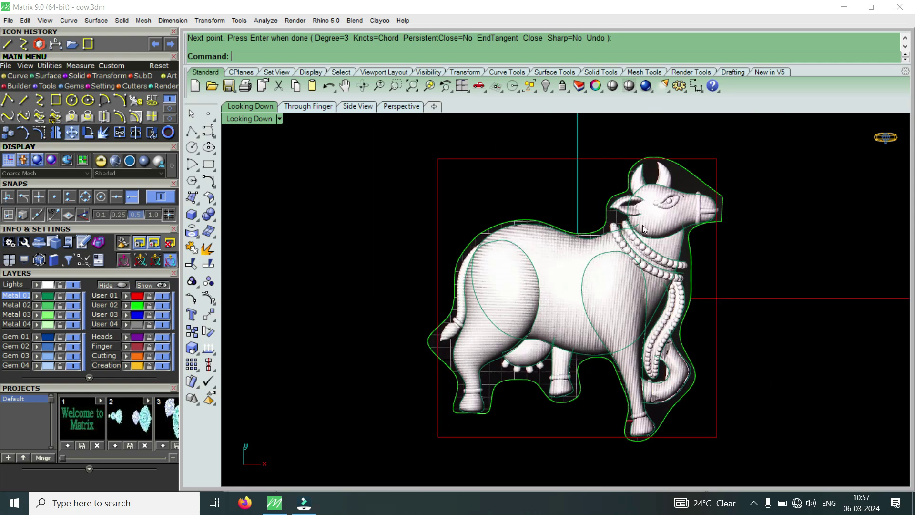
scroll(497, 283, "up", 4)
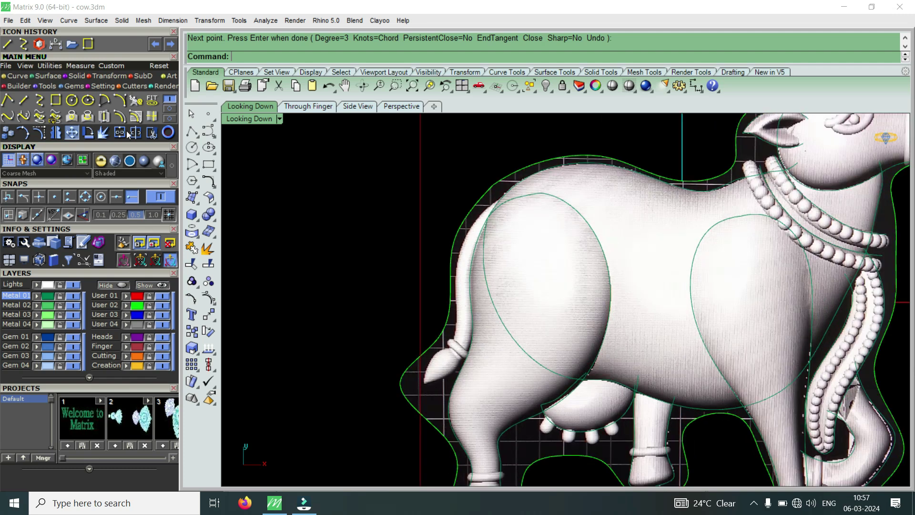
key("Return")
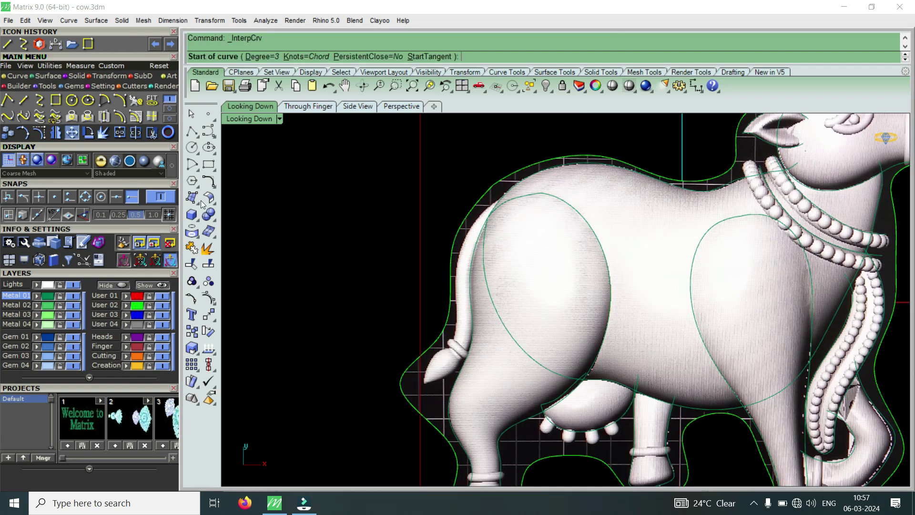
scroll(500, 180, "up", 5)
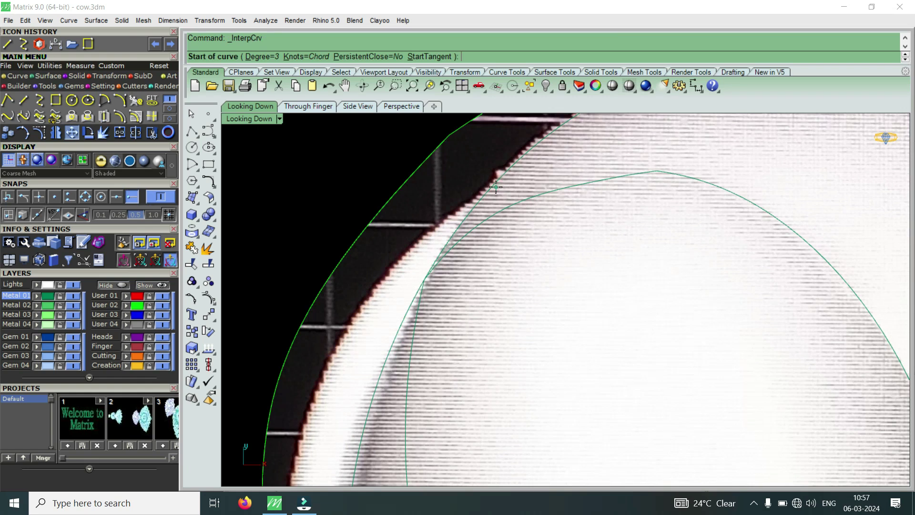
left_click(493, 194)
left_click(461, 207)
right_click_drag(461, 207, 503, 165)
left_click(414, 246)
scroll(414, 246, "down", 5)
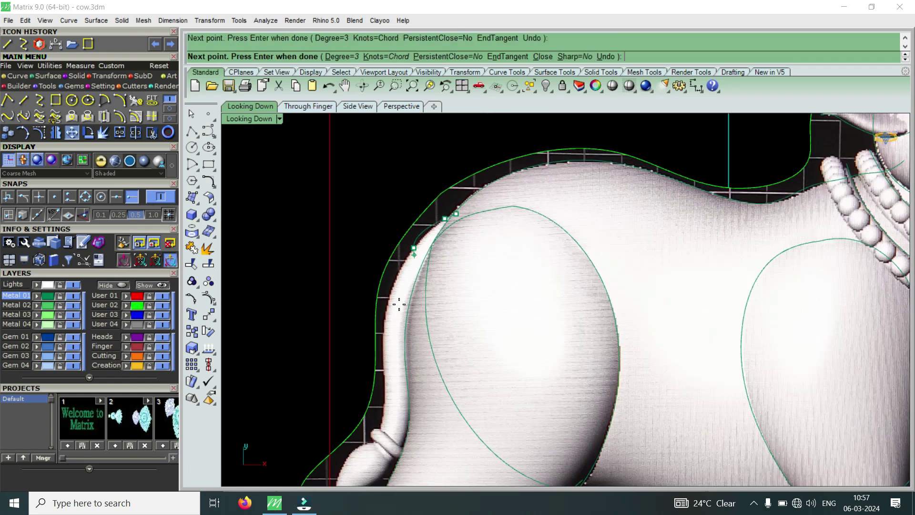
scroll(389, 318, "up", 5)
left_click(374, 306)
scroll(375, 307, "down", 5)
scroll(366, 427, "up", 10)
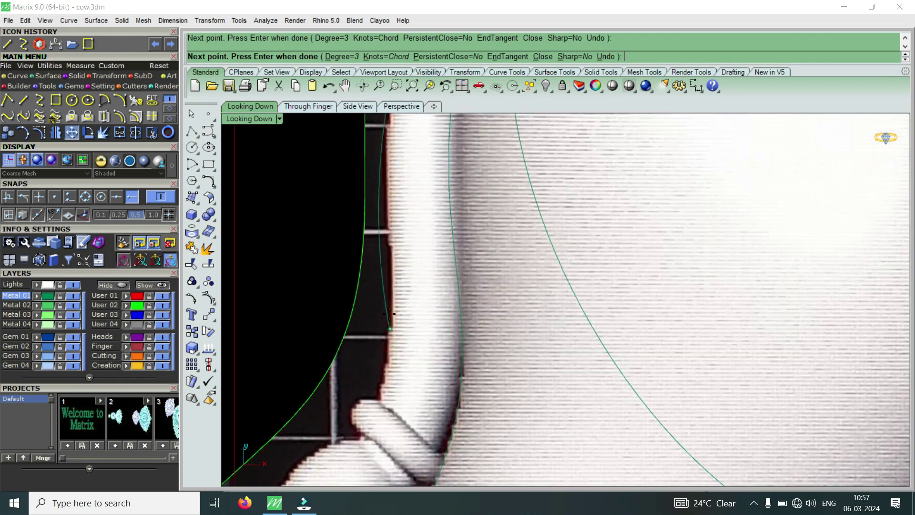
scroll(387, 257, "down", 8)
scroll(389, 193, "up", 8)
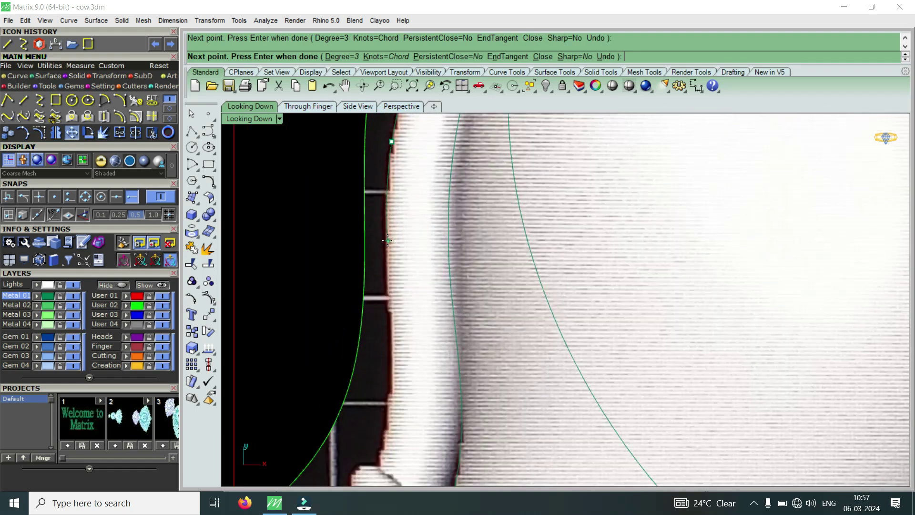
scroll(386, 235, "down", 5)
scroll(380, 276, "up", 5)
left_click(377, 276)
left_click(370, 319)
left_click(364, 340)
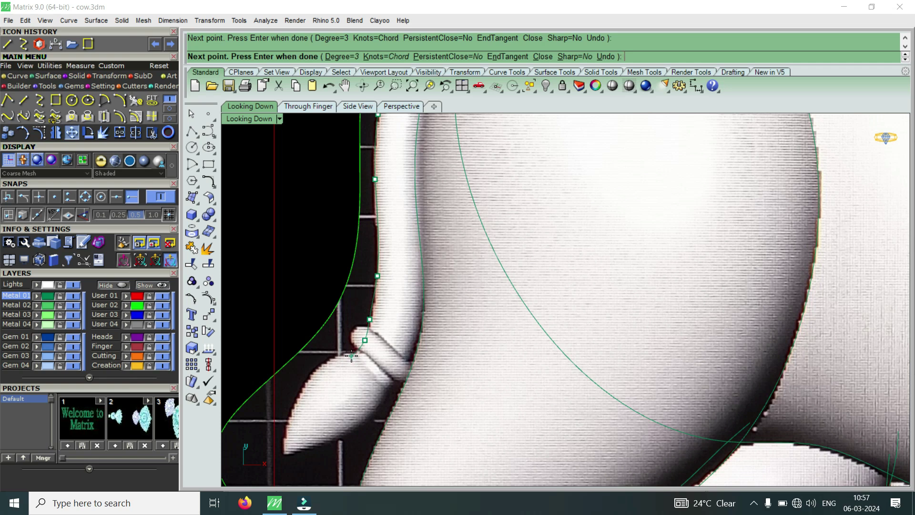
scroll(351, 355, "up", 2)
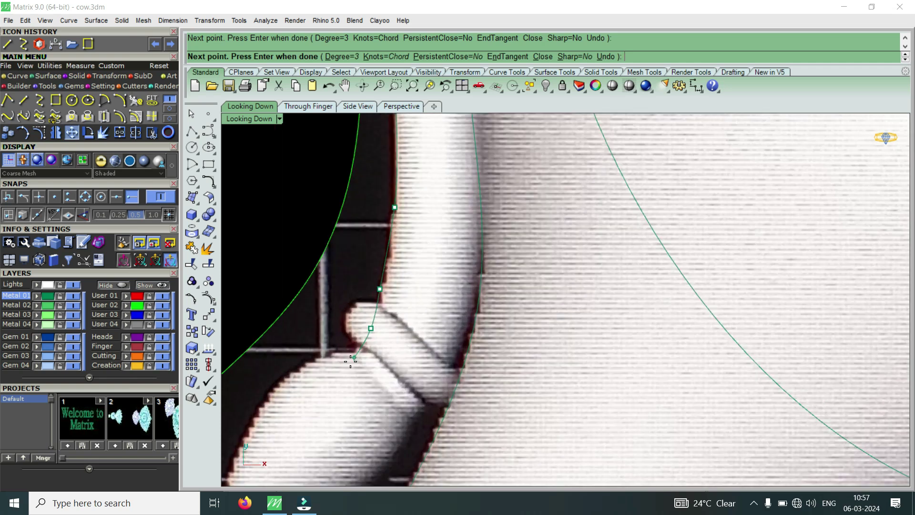
left_click(347, 361)
right_click(349, 362)
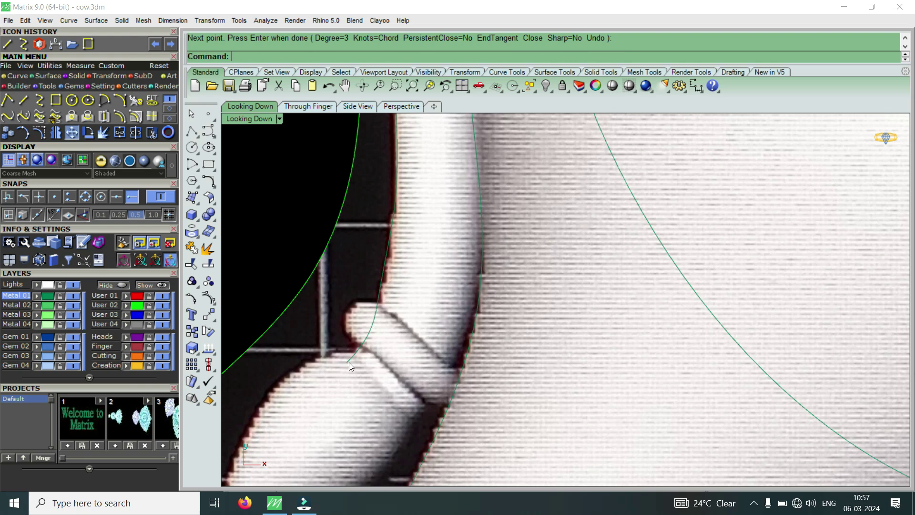
Trace the tail's inner edge with an interpolated curve from just below the ring up along the hind leg to the rump outline.
scroll(380, 405, "down", 8)
scroll(414, 241, "up", 3)
scroll(401, 374, "down", 3)
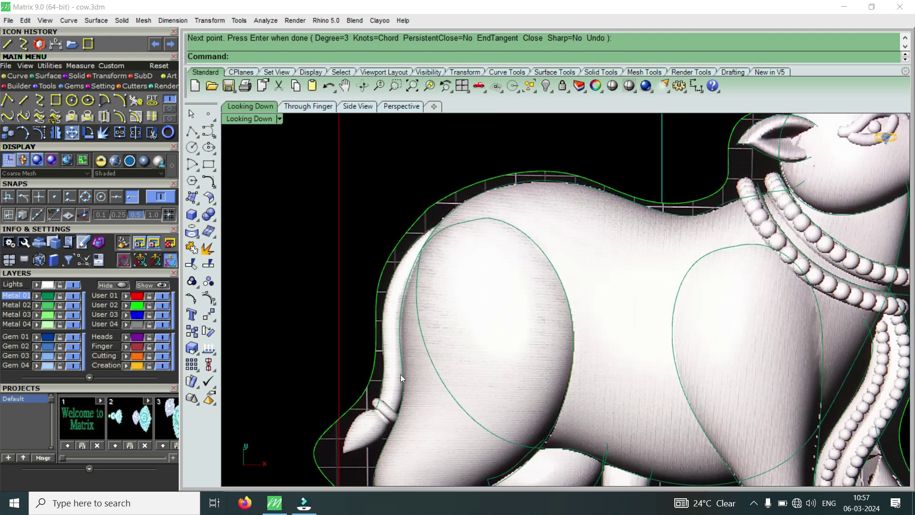
scroll(393, 409, "up", 5)
right_click(393, 409)
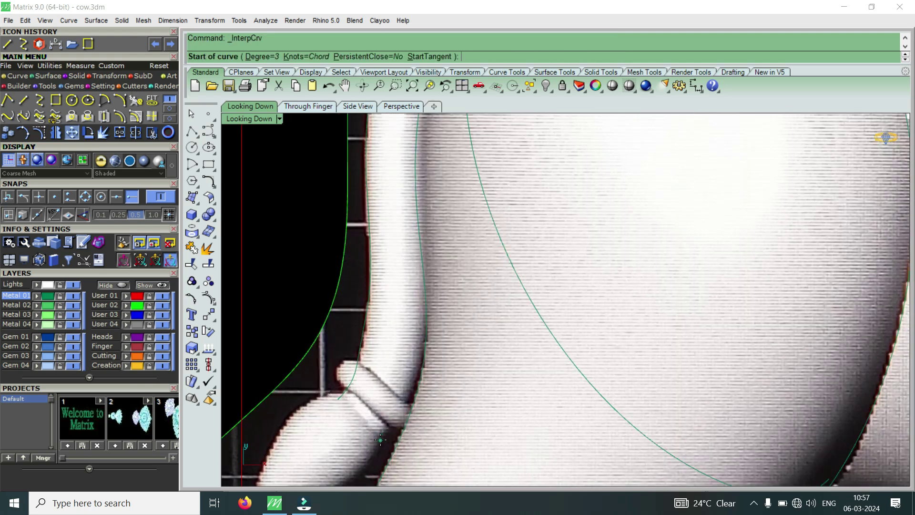
left_click(380, 440)
left_click(404, 411)
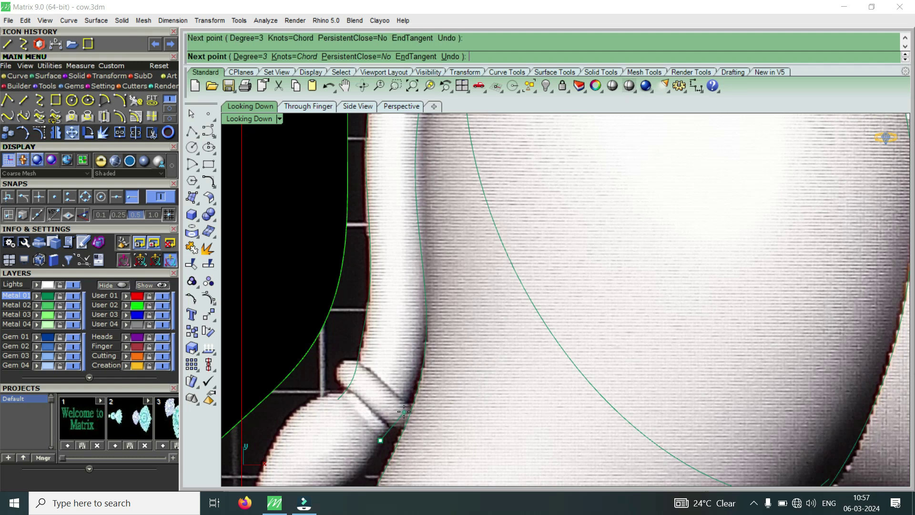
left_click(418, 362)
scroll(418, 362, "down", 3)
scroll(421, 277, "up", 3)
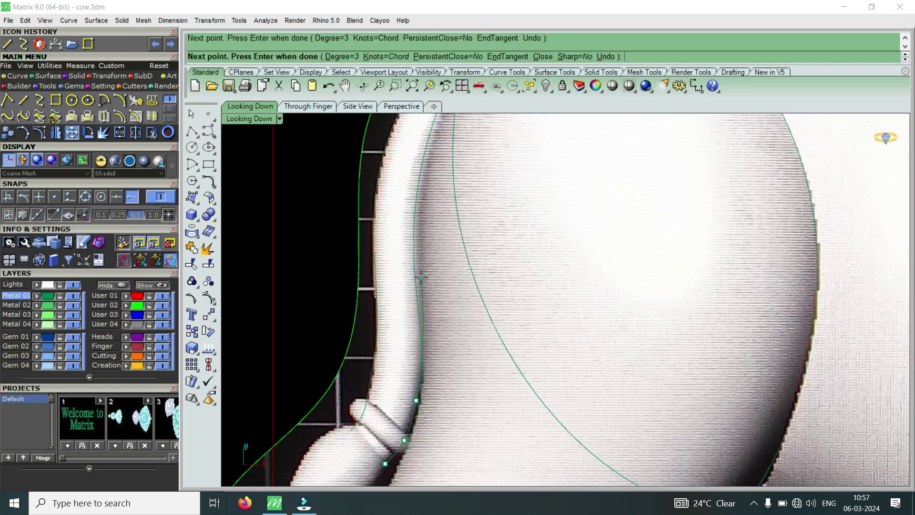
left_click(421, 277)
scroll(421, 277, "down", 6)
scroll(435, 202, "up", 8)
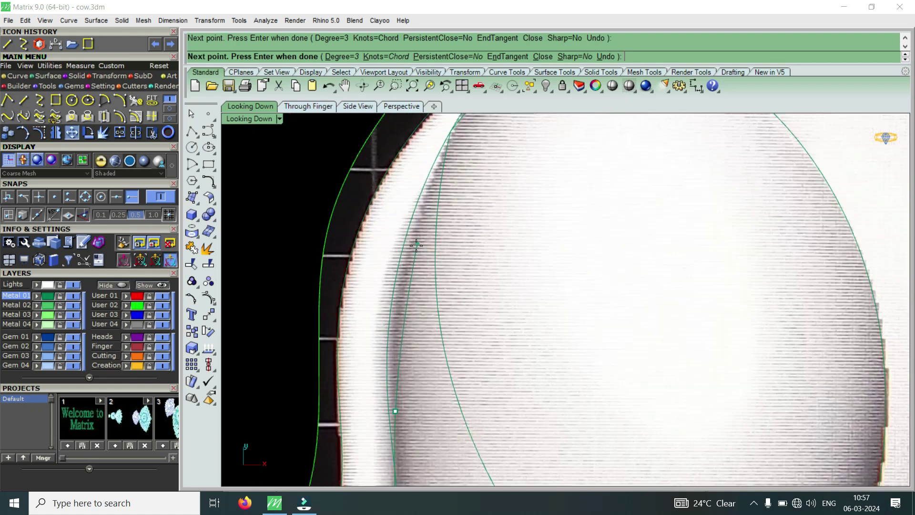
left_click(393, 347)
scroll(393, 346, "down", 5)
scroll(400, 285, "up", 5)
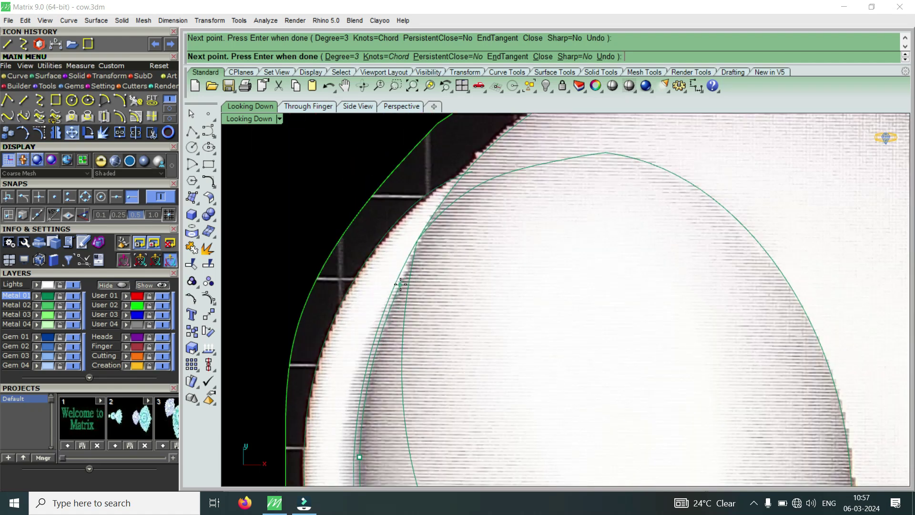
scroll(453, 199, "up", 5)
left_click(452, 197)
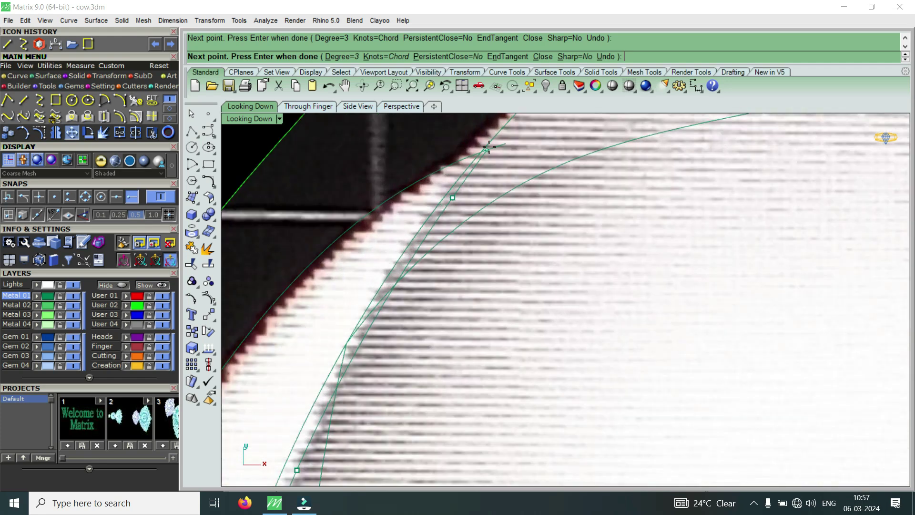
key("Return")
scroll(426, 229, "down", 2)
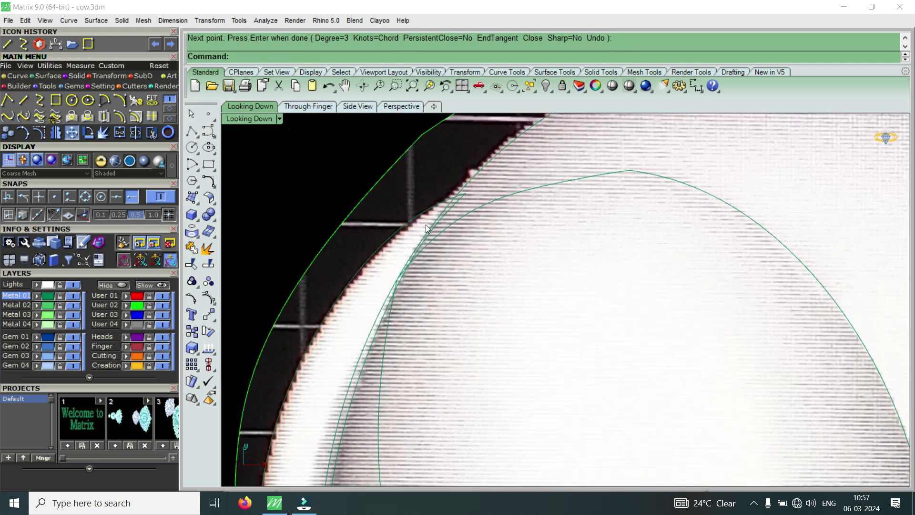
Trace the tail tuft's outer edge with an interpolated curve from the ring down to the tuft's pointed tip.
scroll(425, 225, "down", 5)
scroll(398, 322, "up", 6)
key("Return")
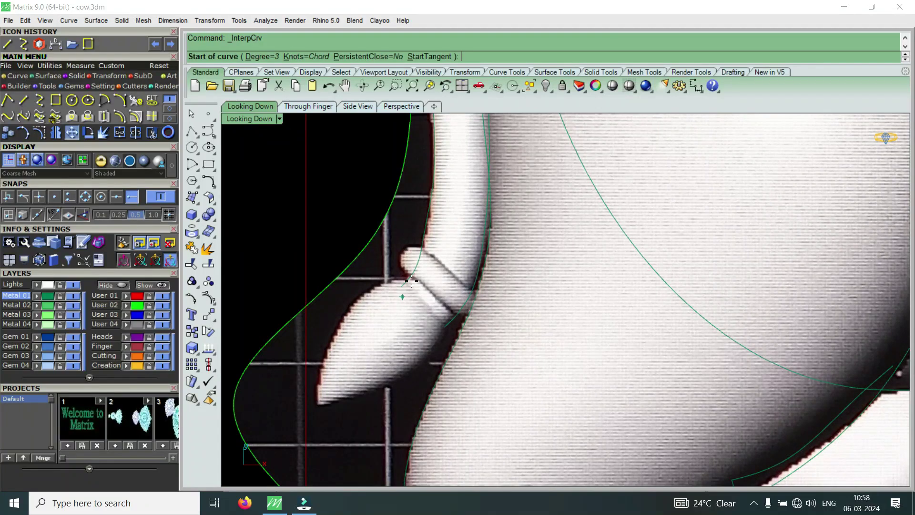
scroll(412, 281, "up", 2)
left_click(411, 281)
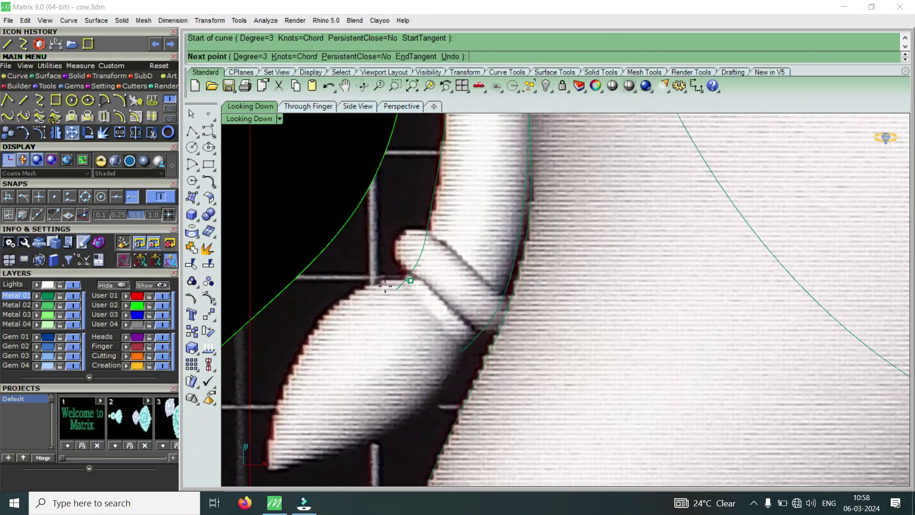
left_click(380, 282)
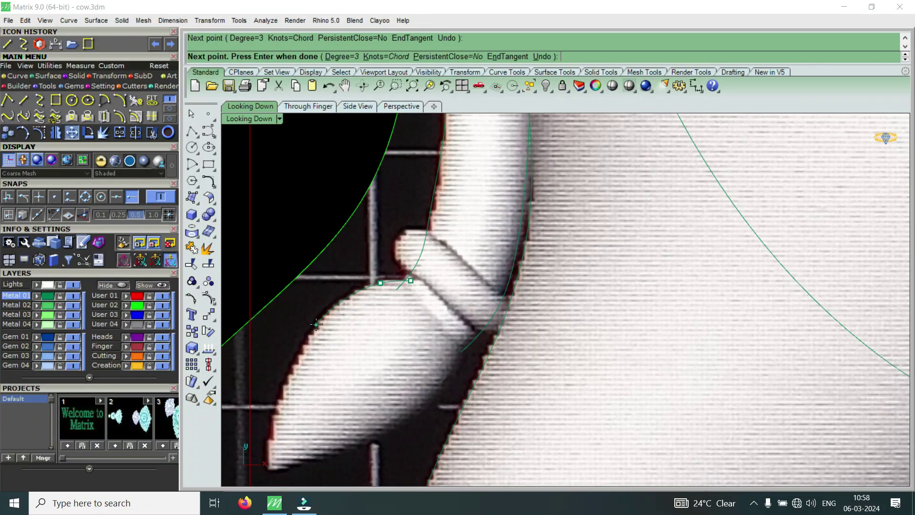
left_click(316, 325)
scroll(286, 336, "up", 2)
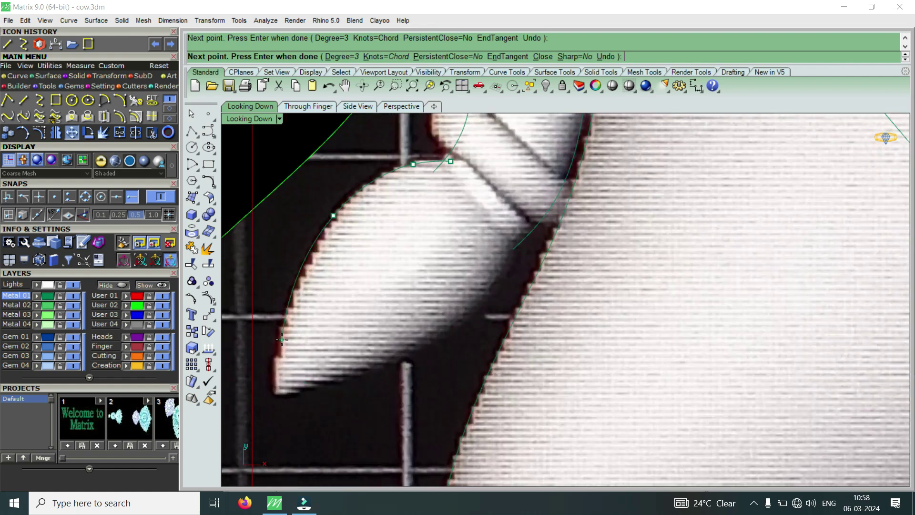
left_click(274, 394)
key("Return")
scroll(409, 331, "down", 2)
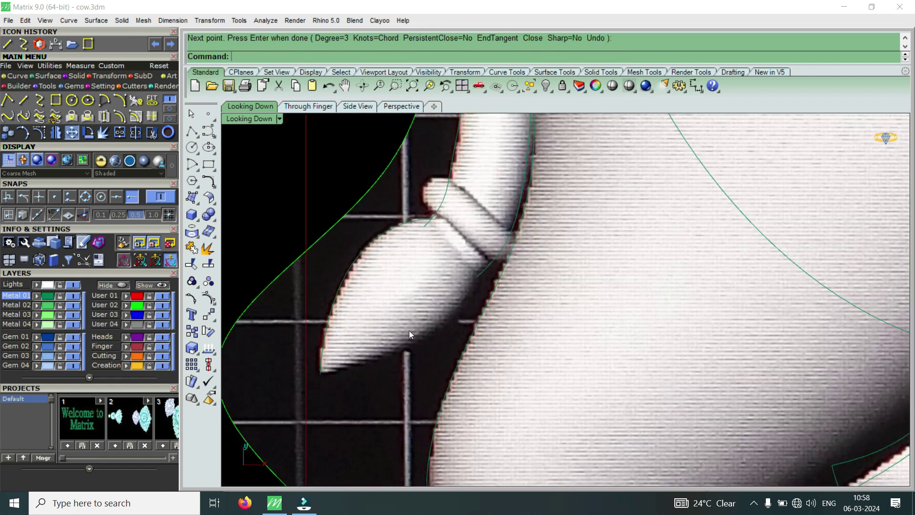
Trace the tail tuft's inner edge with an interpolated curve from its pointed tip up to the ring.
scroll(409, 330, "down", 1)
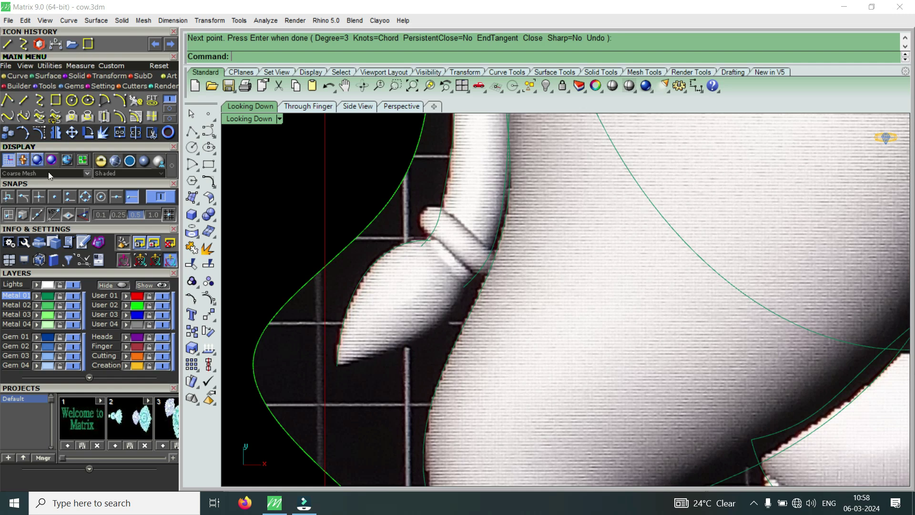
left_click(40, 99)
left_click(339, 366)
scroll(368, 362, "up", 2)
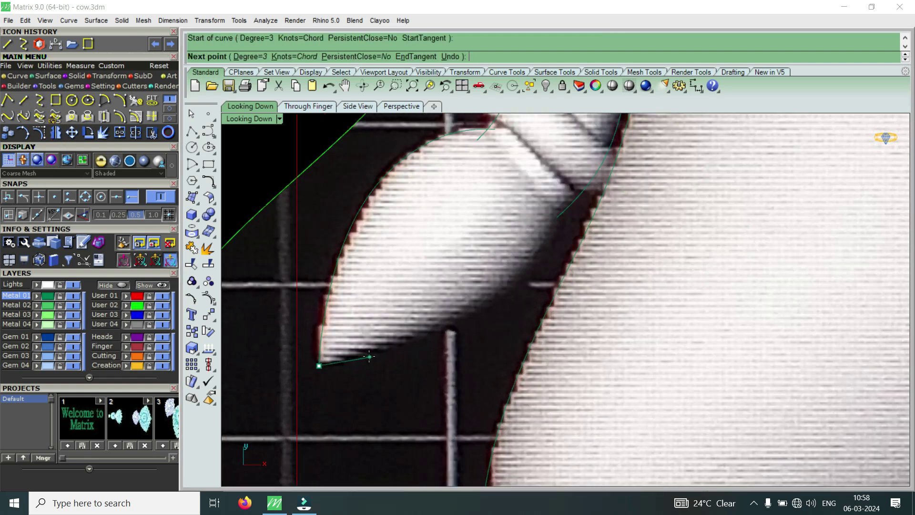
left_click(370, 356)
left_click(456, 322)
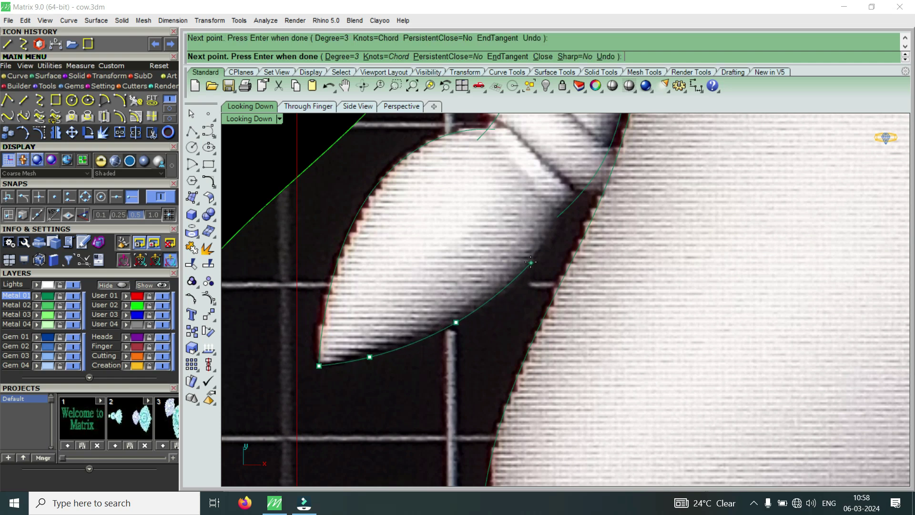
left_click(527, 268)
scroll(560, 205, "up", 2)
left_click(561, 187)
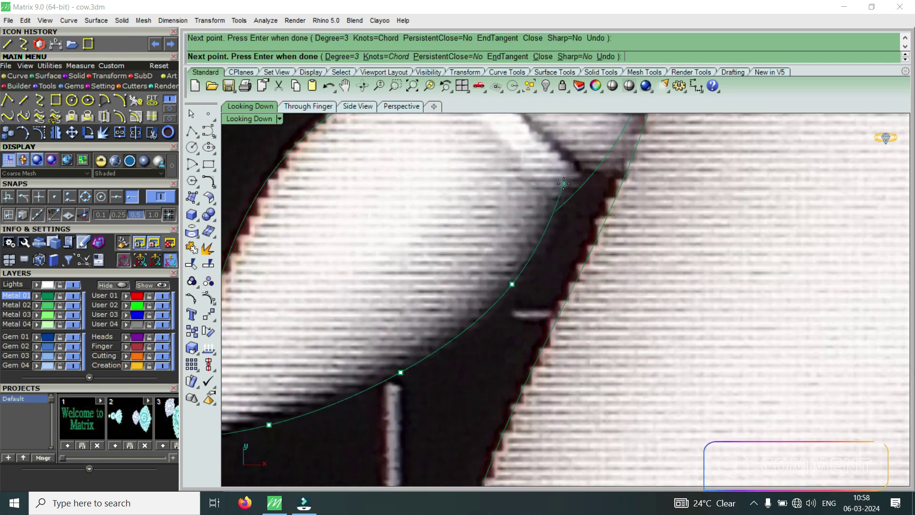
key("Return")
scroll(483, 260, "down", 5)
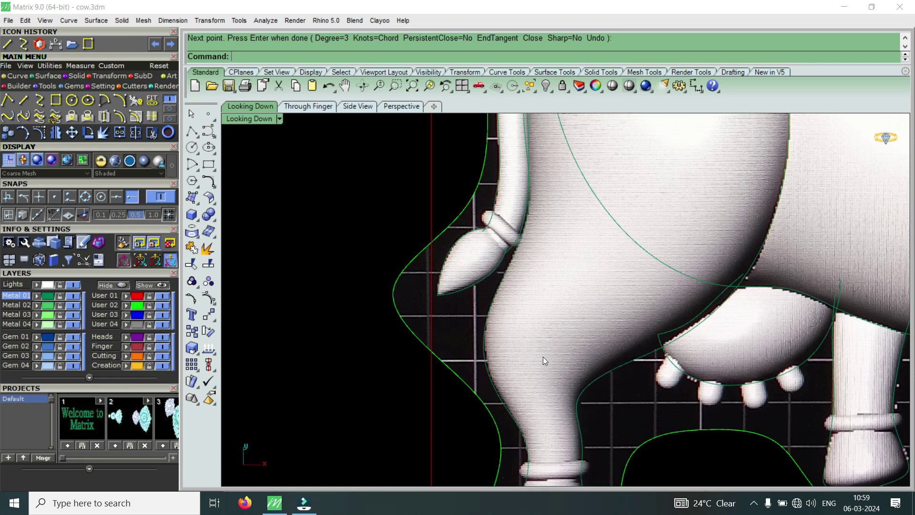
Hide the User 02 layer holding the cow reference image to leave only the traced curves on screen.
scroll(543, 356, "down", 5)
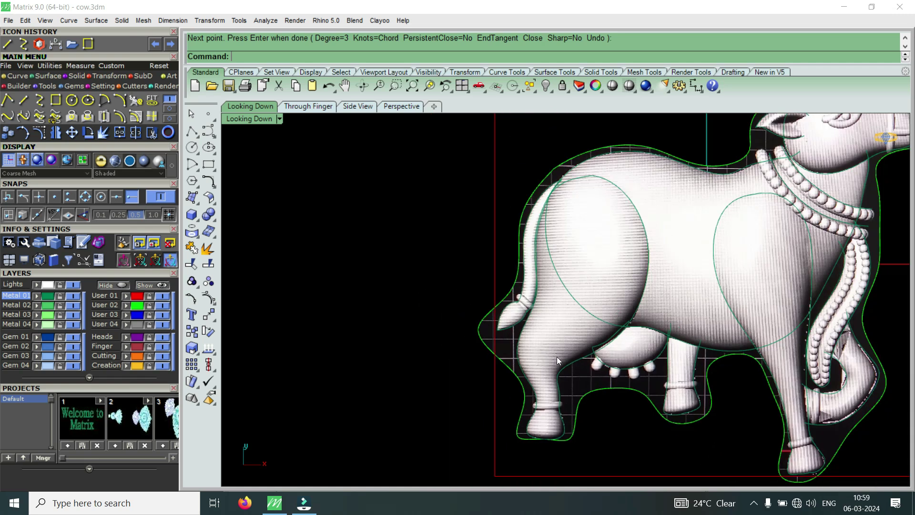
scroll(708, 358, "down", 3)
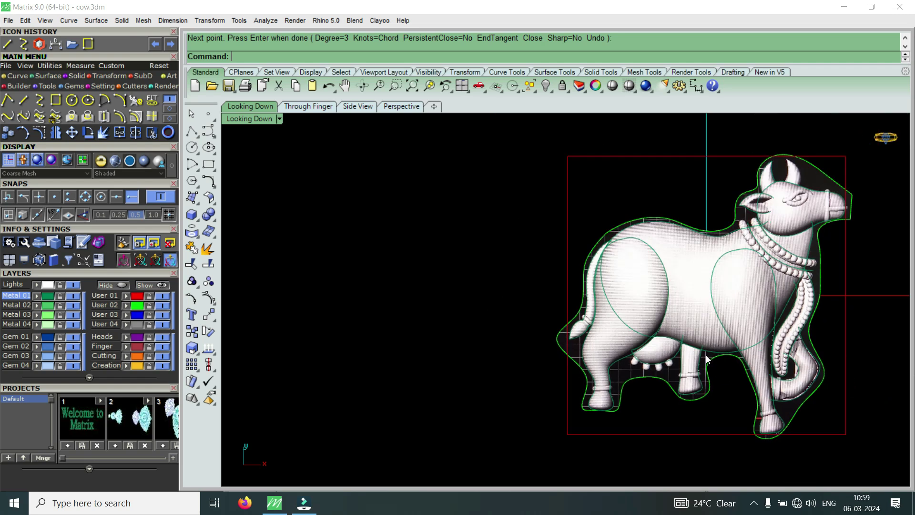
scroll(841, 257, "up", 3)
scroll(787, 263, "down", 4)
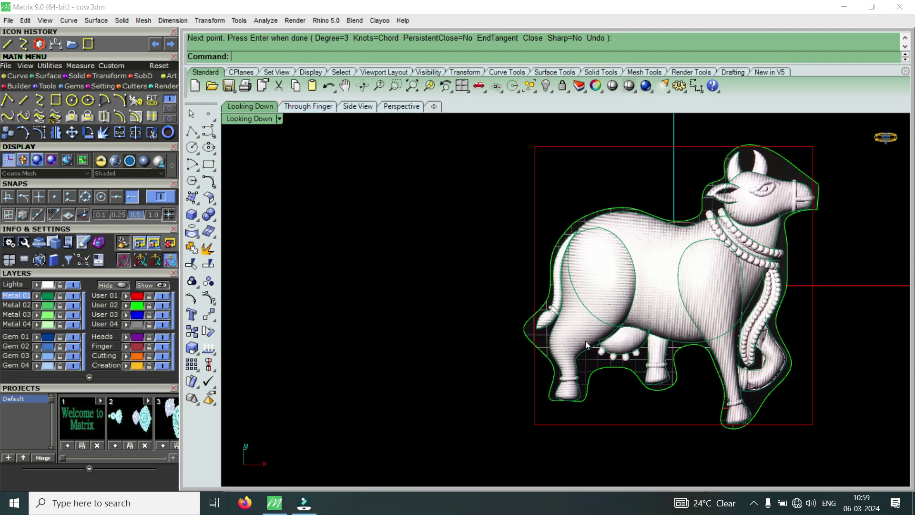
scroll(769, 347, "up", 2)
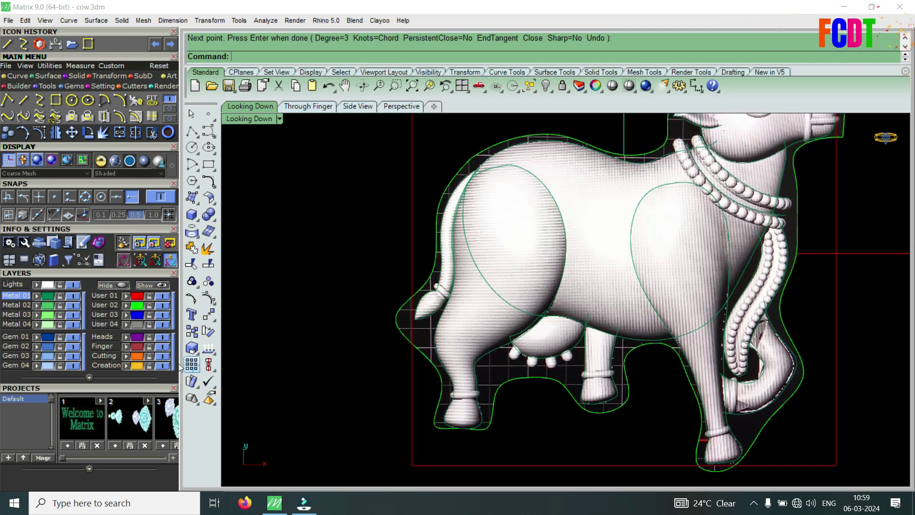
left_click(163, 305)
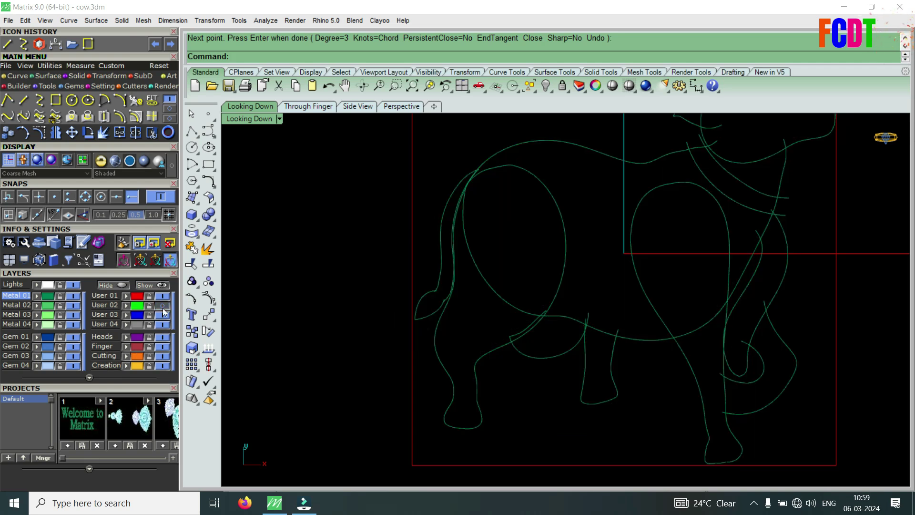
scroll(580, 350, "down", 2)
scroll(579, 348, "down", 1)
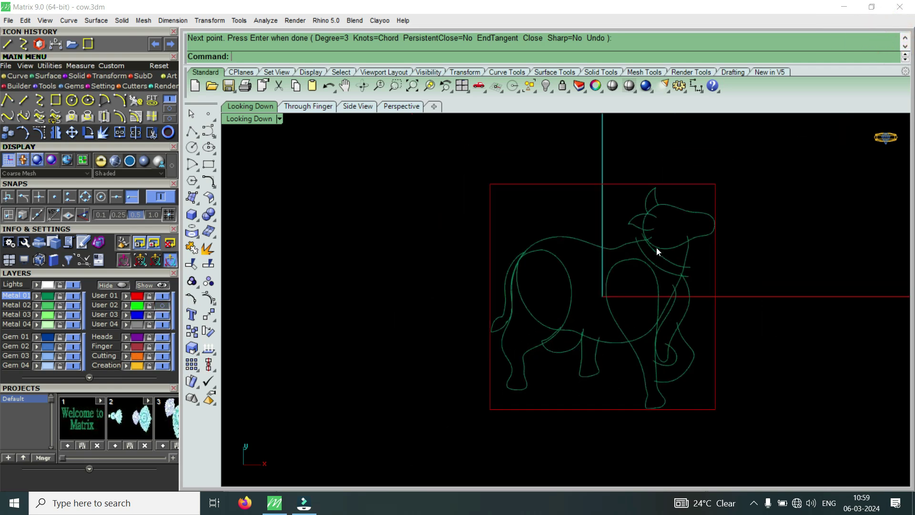
Split the back and hind-leg outline at the point where the thigh curve meets it near the tail base.
scroll(660, 244, "up", 4)
left_click(539, 261)
scroll(614, 298, "down", 3)
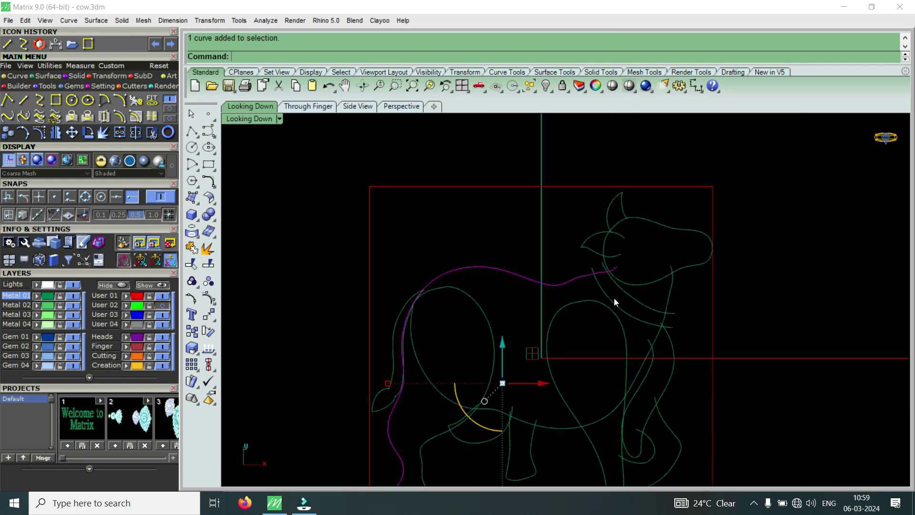
scroll(697, 239, "up", 2)
scroll(507, 293, "down", 2)
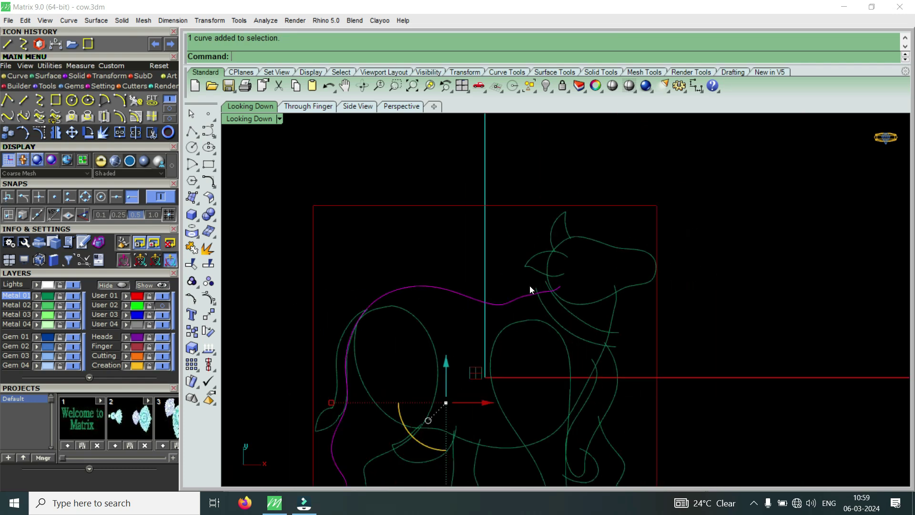
scroll(410, 308, "up", 1)
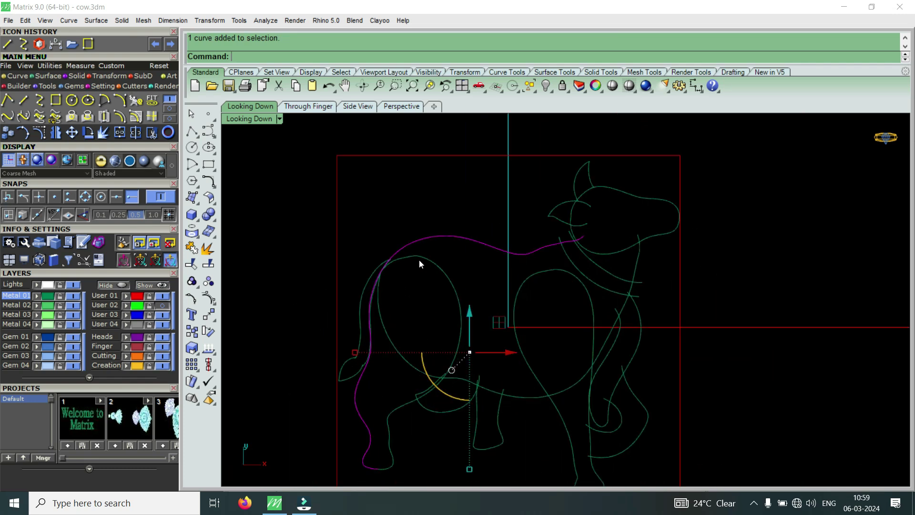
scroll(424, 260, "up", 1)
scroll(335, 286, "up", 5)
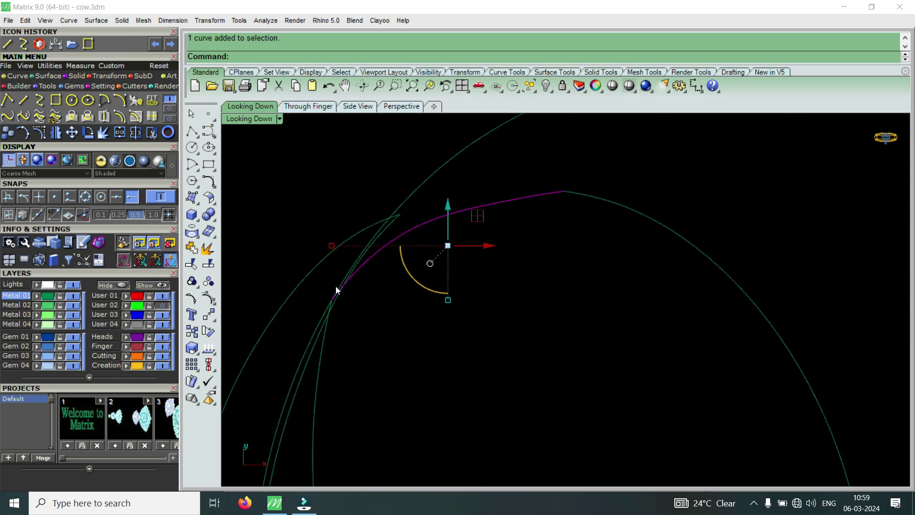
left_click(317, 314)
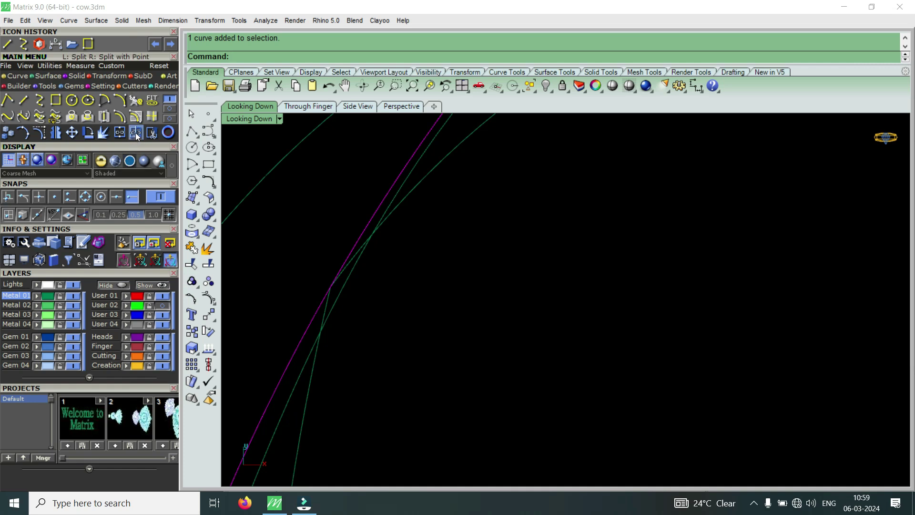
left_click(136, 133)
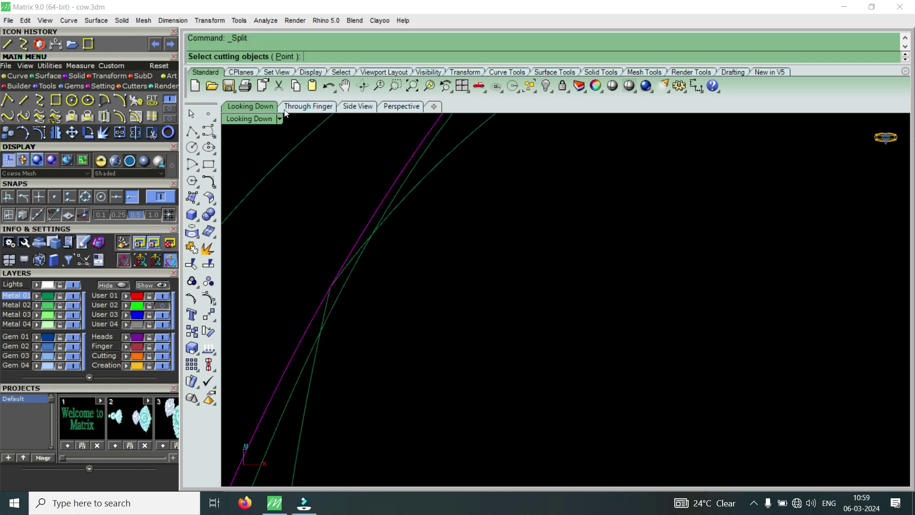
left_click(286, 56)
left_click(329, 288)
key("Return")
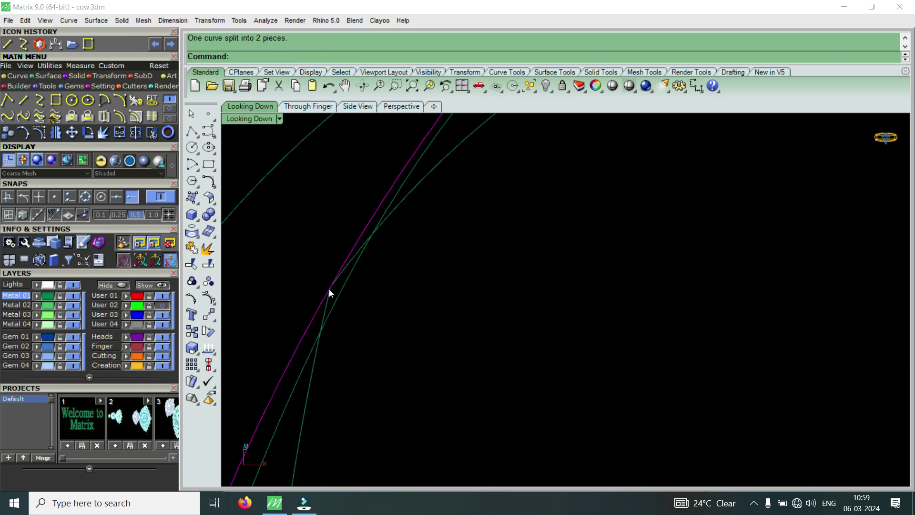
Join the split-off hind-leg outline with the curve over the top of the thigh.
scroll(329, 289, "down", 3)
left_click(372, 260)
scroll(317, 327, "down", 3)
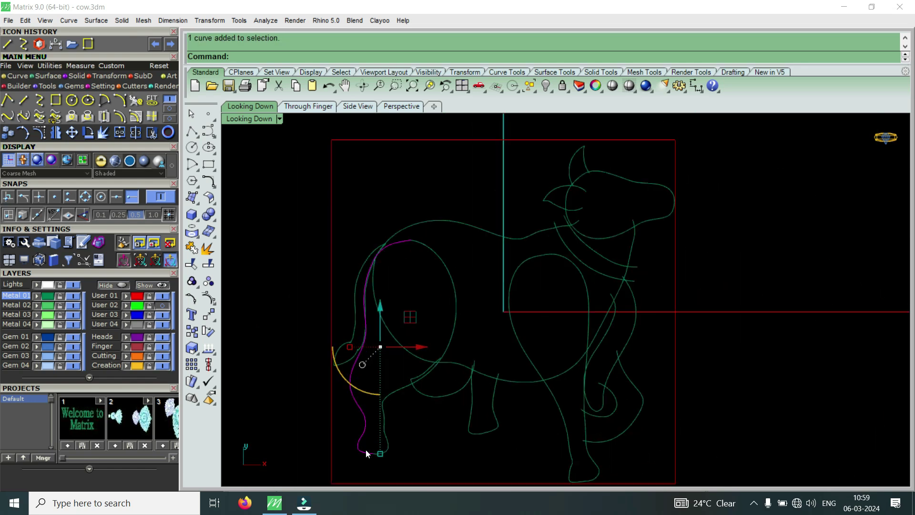
left_click(121, 134)
scroll(410, 276, "up", 3)
Select the back and belly outlines together and compare them with the reference image by briefly showing the User 02 layer.
left_click(427, 224)
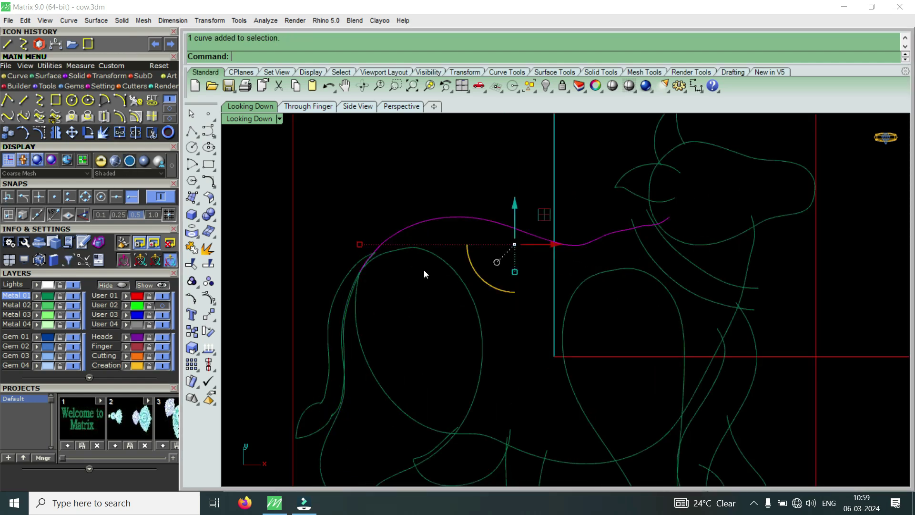
left_click(435, 426, "shift")
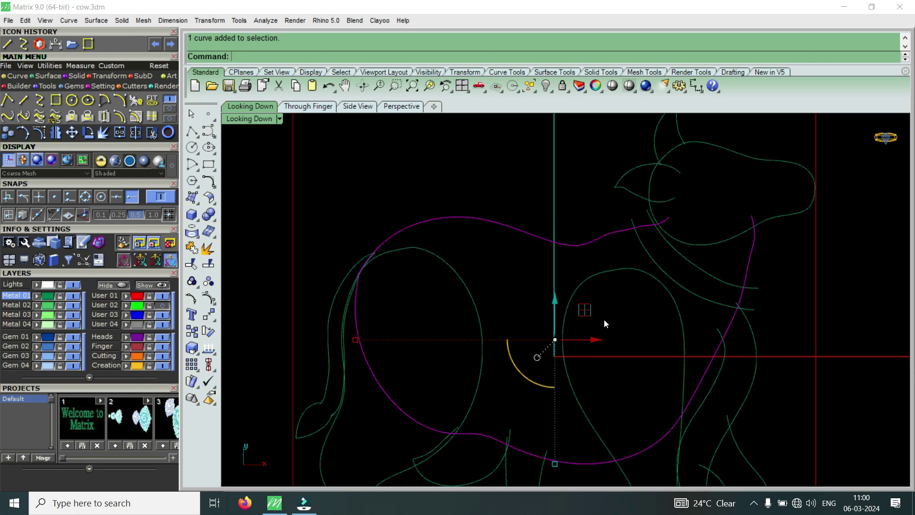
left_click(490, 248)
left_click(533, 234)
left_click(475, 436, "shift")
scroll(620, 307, "down", 3)
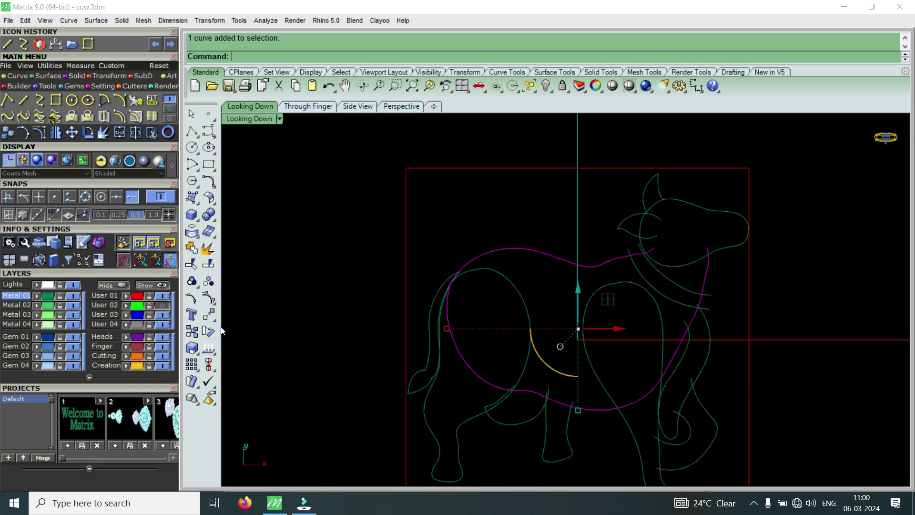
left_click(161, 306)
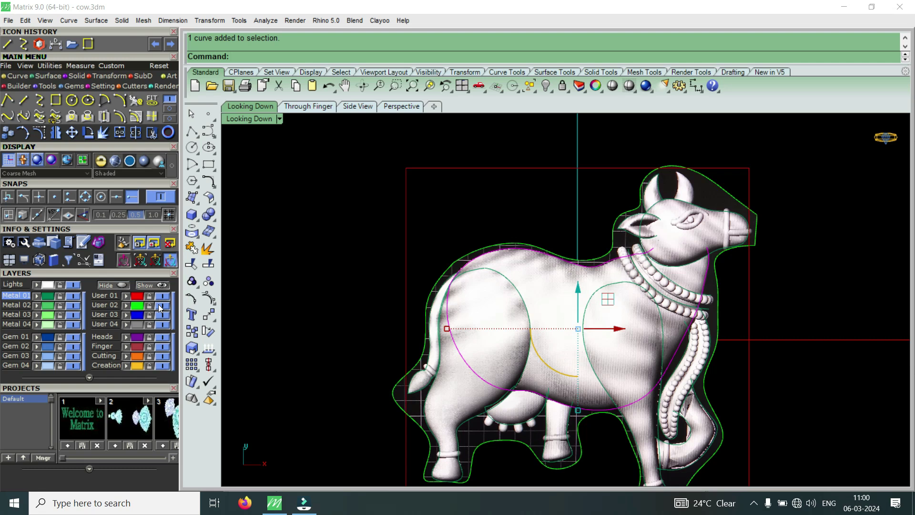
left_click(161, 307)
Rebuild the upper head outline with 11 points at degree 3, deleting the input curve.
scroll(715, 210, "up", 3)
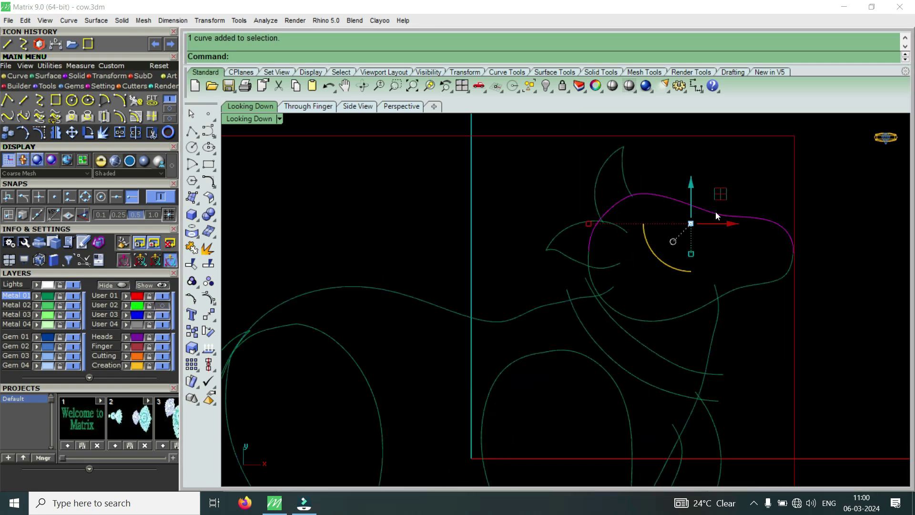
type("Rebuild")
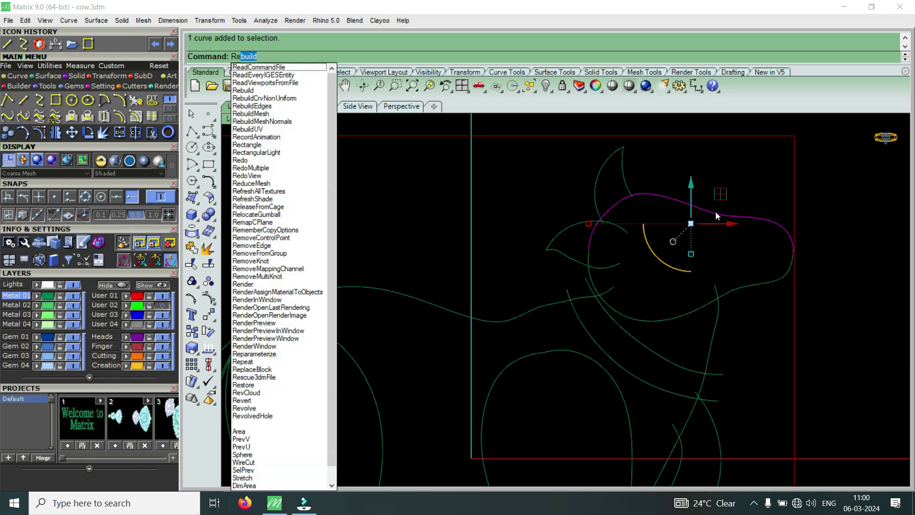
key("Return")
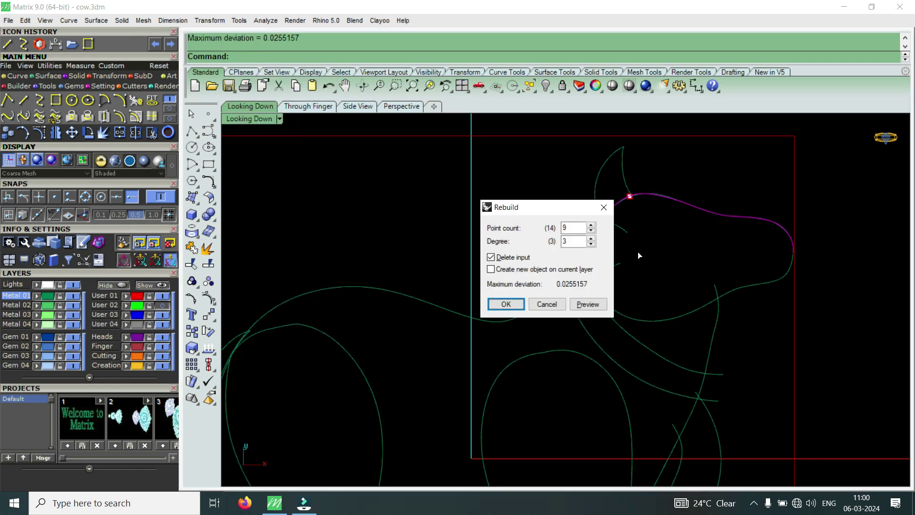
double_click(564, 227)
type("11")
left_click(515, 304)
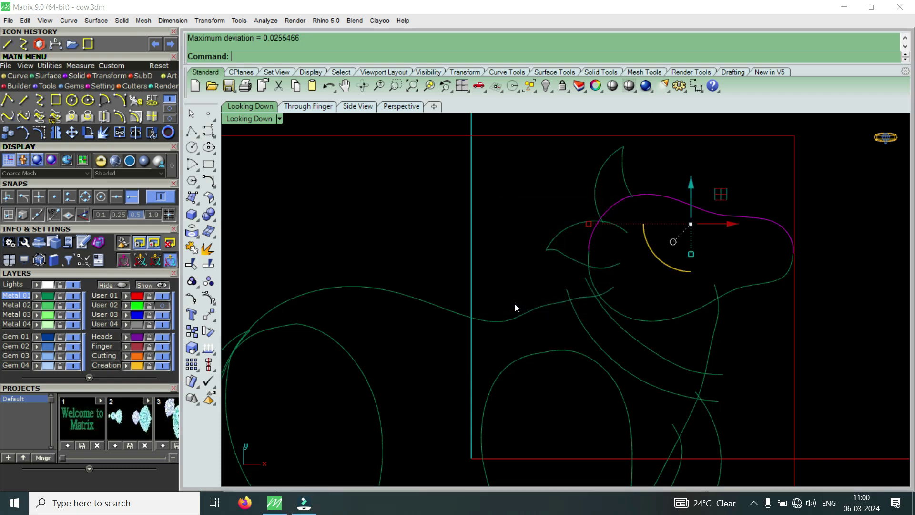
Rebuild the lower head and jaw outline with 11 points at degree 3, deleting the input curve.
left_click(744, 290)
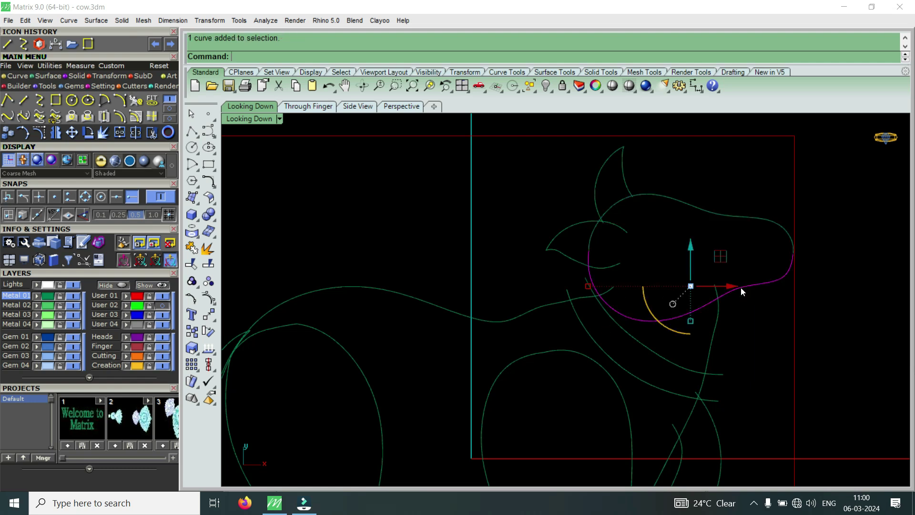
key("Return")
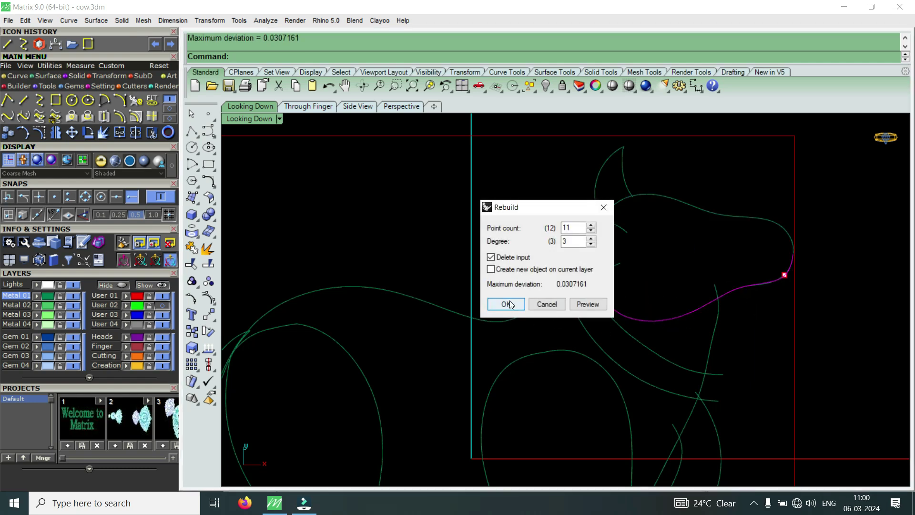
left_click(510, 304)
Shift the second control point at the rear end of the upper head curve slightly toward the face and redisplay the reference image.
scroll(602, 247, "up", 3)
left_click(593, 255)
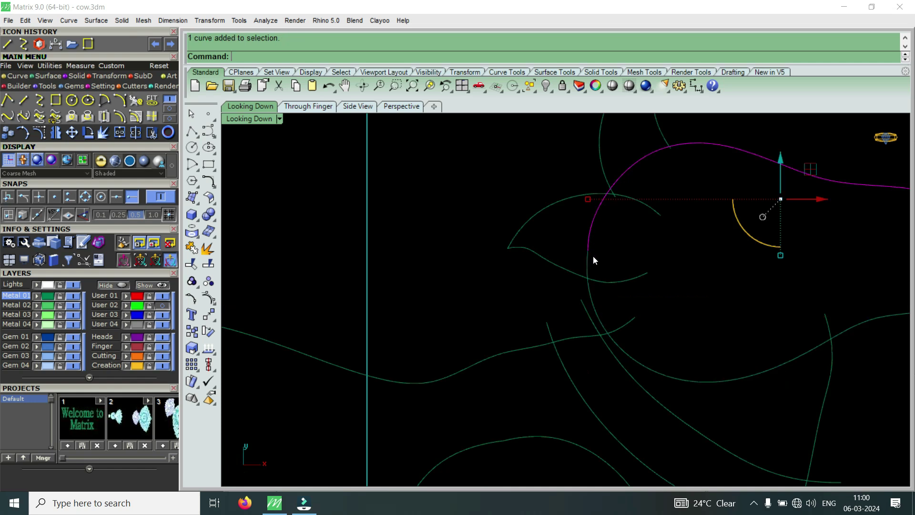
key("F10")
scroll(571, 338, "down", 2)
left_click(159, 305)
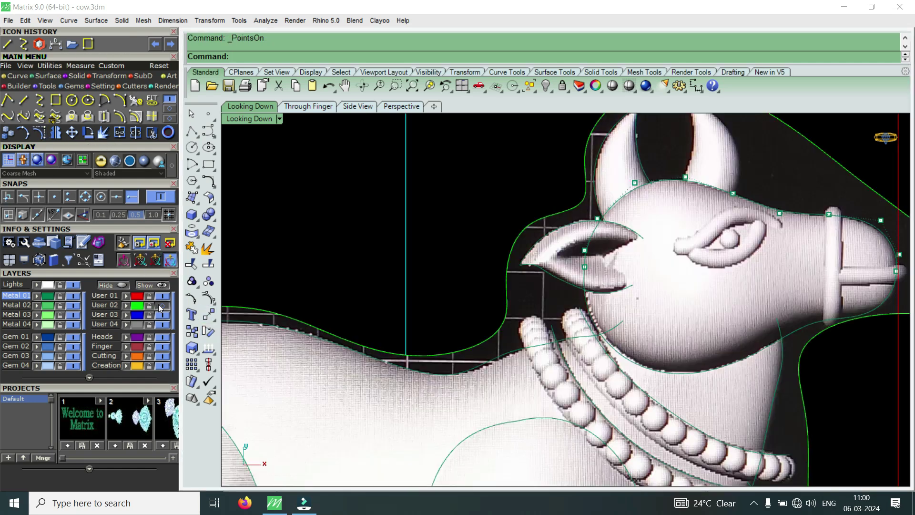
left_click(159, 307)
scroll(594, 239, "up", 5)
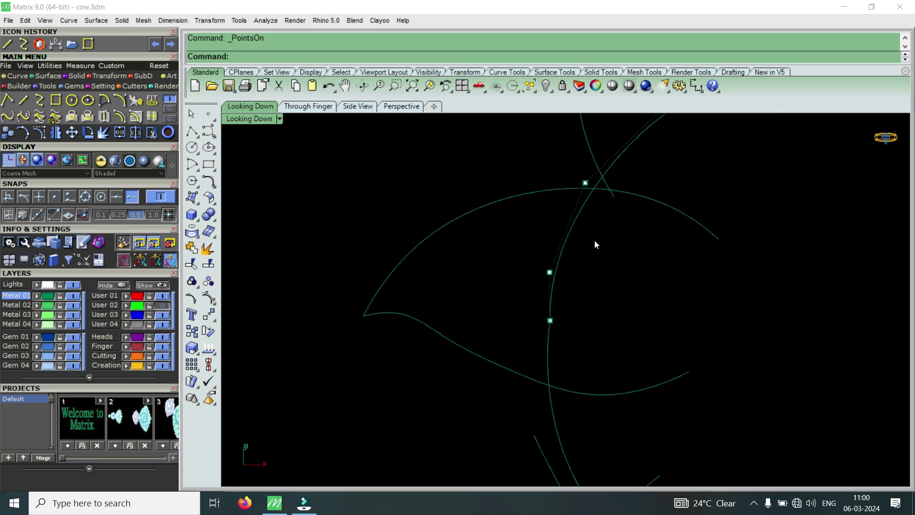
left_click(535, 274)
left_click_drag(574, 275, 584, 276)
scroll(568, 329, "down", 5)
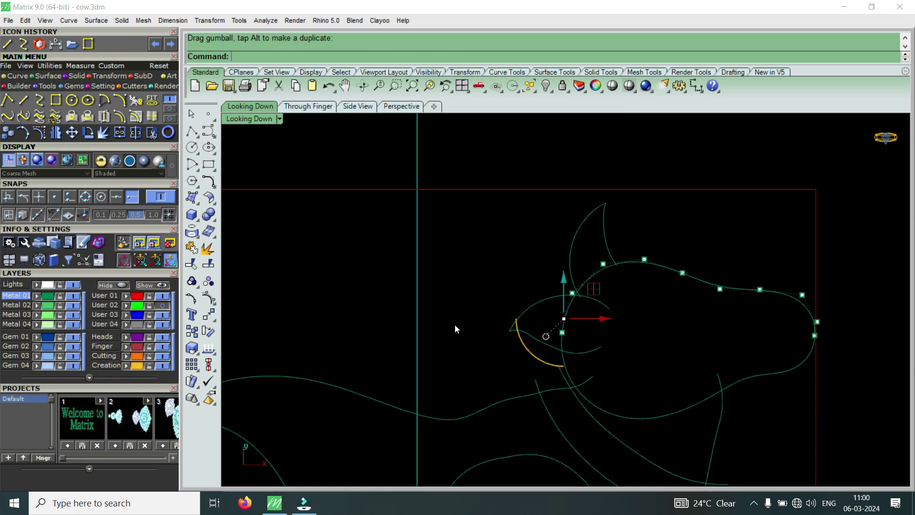
left_click(164, 306)
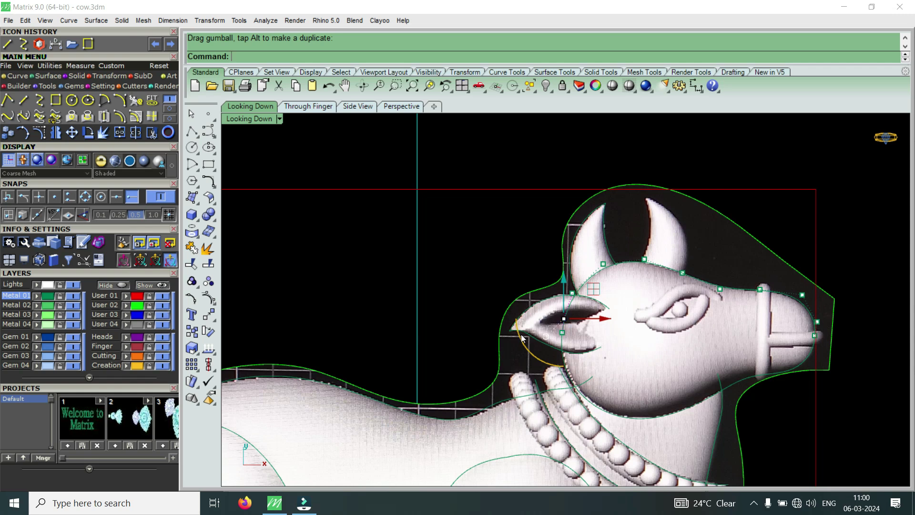
scroll(582, 328, "up", 6)
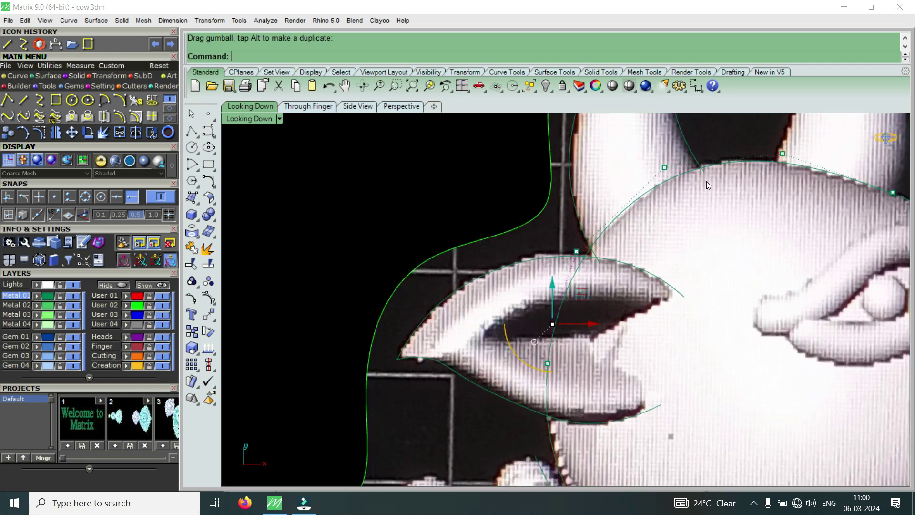
Hide the User 02 layer and nudge the upper head curve's rear control point slightly toward the face, then select its neighbour by the horn.
scroll(619, 209, "down", 2)
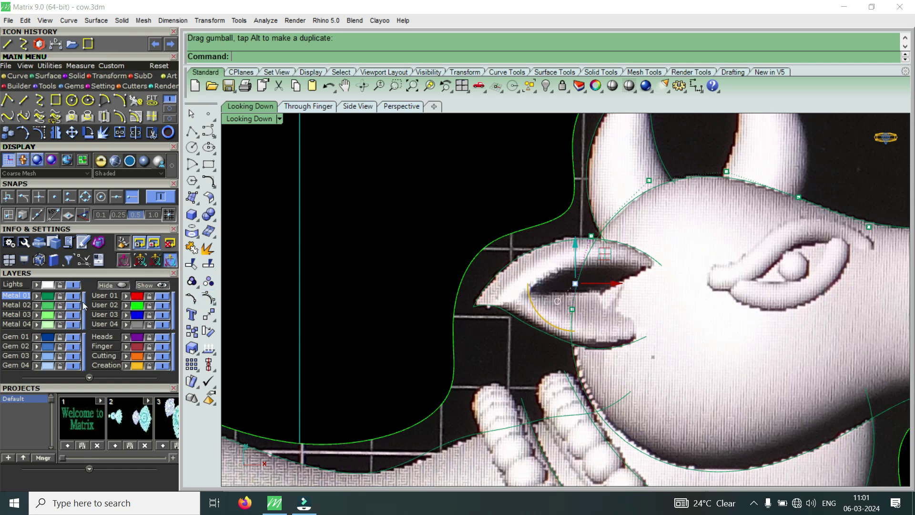
left_click(163, 306)
scroll(594, 295, "up", 3)
left_click_drag(602, 278, 604, 277)
scroll(558, 330, "down", 6)
left_click_drag(539, 223, 608, 254)
scroll(594, 258, "down", 8)
scroll(773, 260, "up", 6)
scroll(795, 301, "up", 5)
scroll(781, 318, "down", 5)
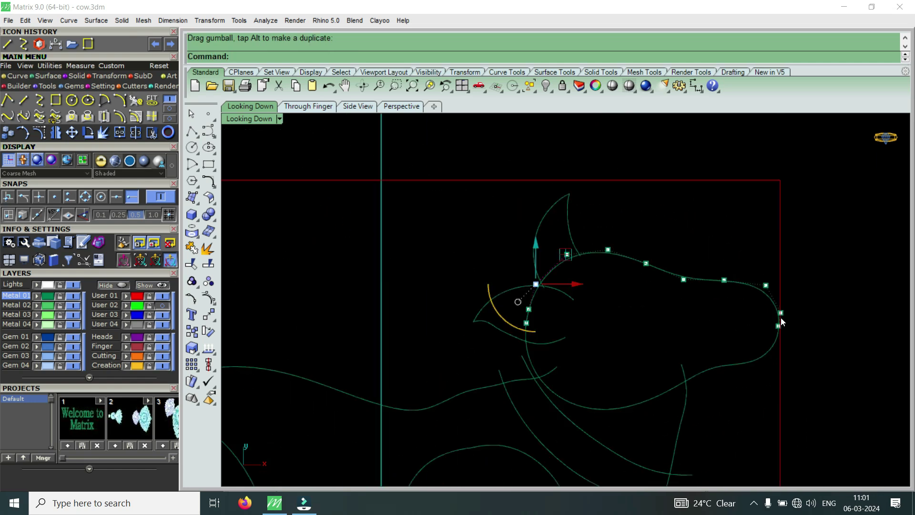
Turn on the control points of the lower head curve and compare its rear junction with the reference on the User 02 layer.
left_click(560, 393)
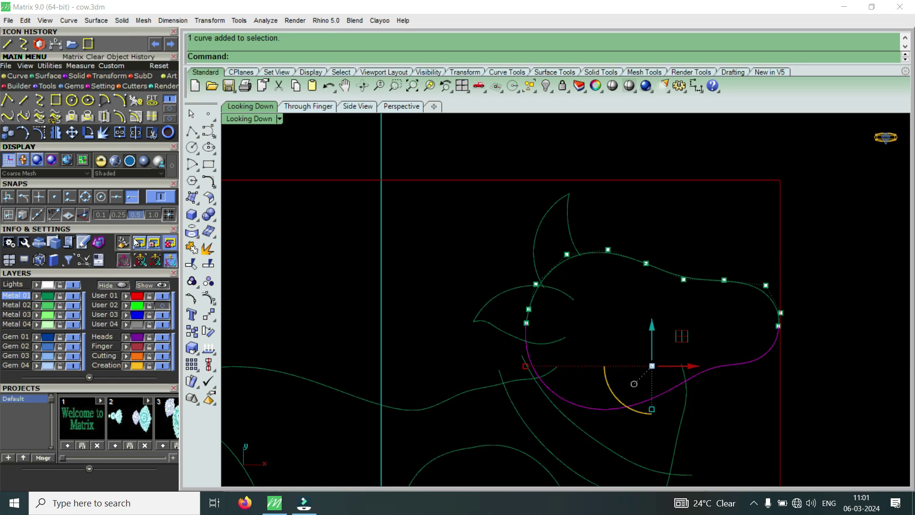
left_click(40, 136)
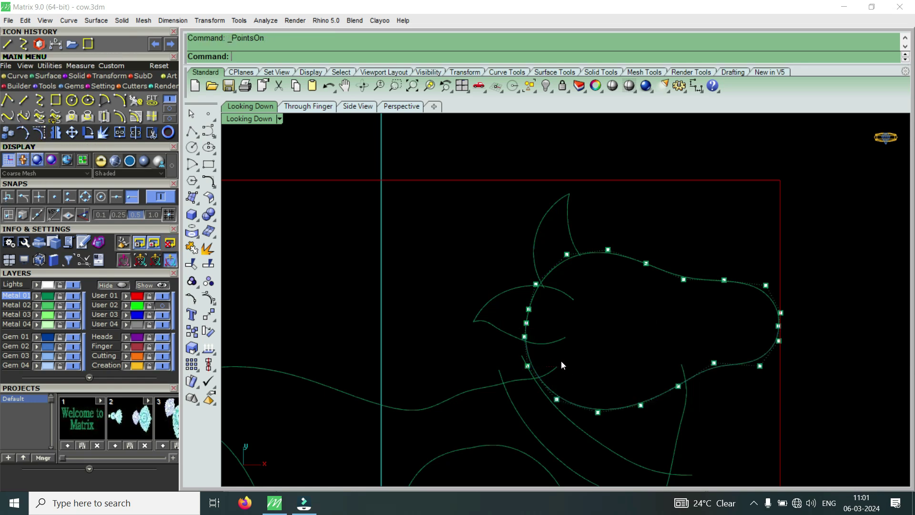
scroll(528, 335, "up", 5)
left_click(163, 306)
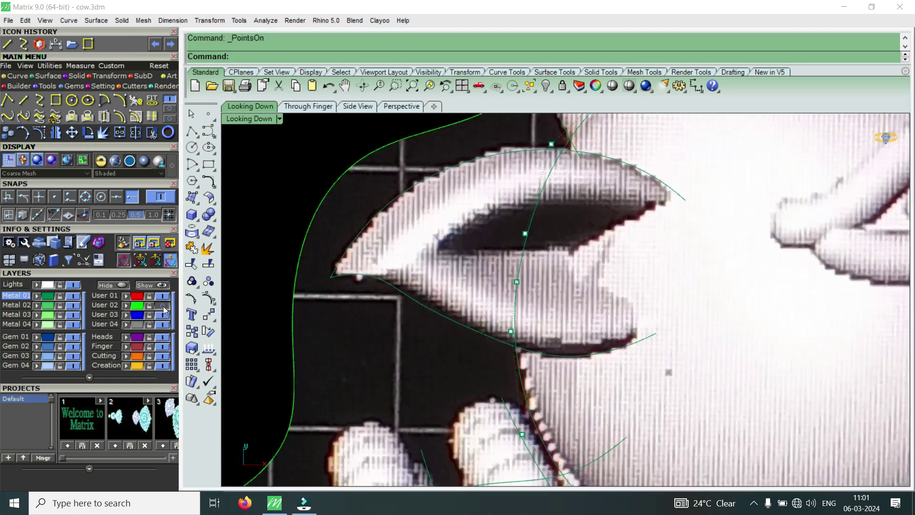
left_click(163, 306)
scroll(520, 309, "up", 3)
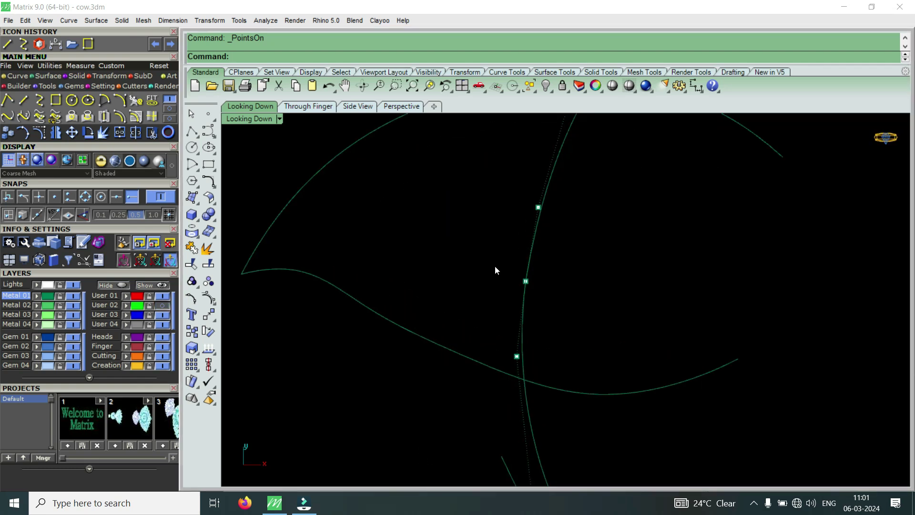
Shift the control points around the rear junction of the upper and lower head curves slightly toward the face.
left_click_drag(483, 258, 560, 400)
left_click_drag(557, 320, 562, 318)
scroll(510, 284, "down", 8)
scroll(511, 284, "down", 6)
scroll(510, 342, "up", 4)
Nudge the lower head curve's control point below the ear and check it against the reference image.
left_click_drag(435, 311, 560, 371)
scroll(547, 334, "up", 4)
left_click_drag(545, 336, 545, 336)
scroll(545, 336, "down", 4)
left_click(163, 307)
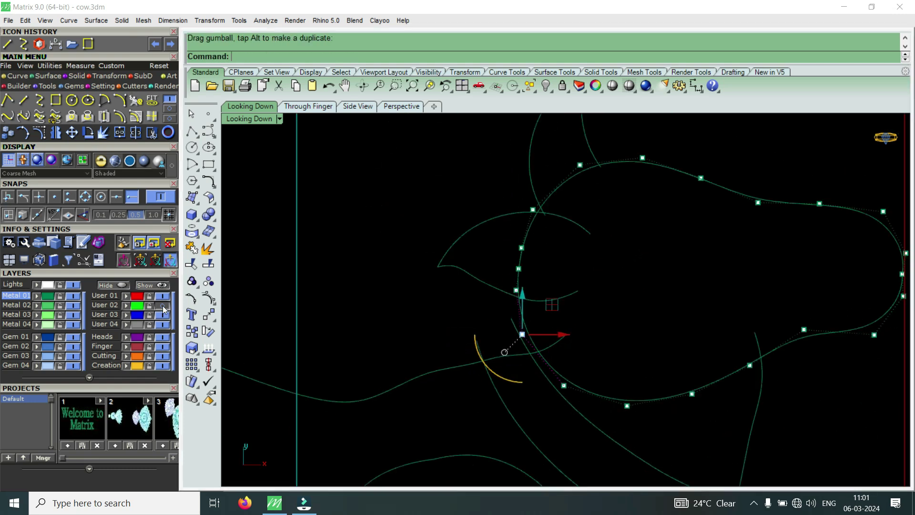
left_click(163, 306)
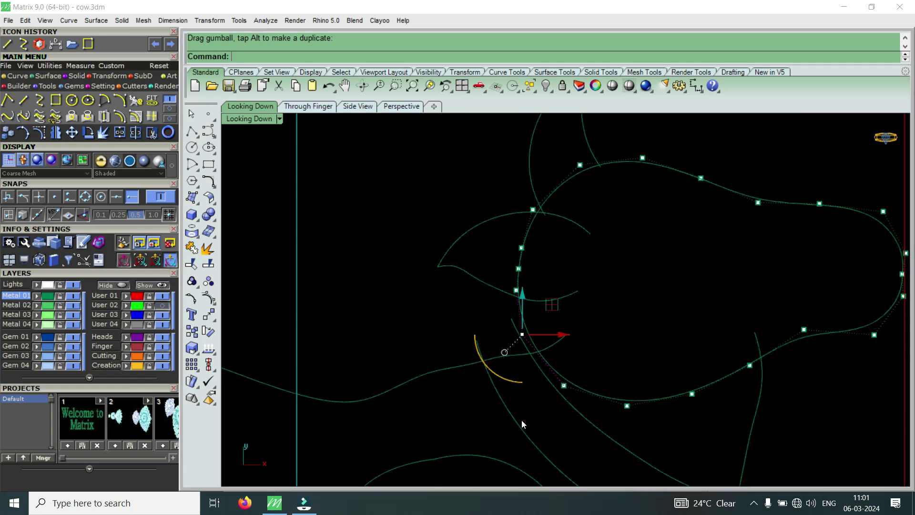
Adjust the control point at the rear of the jaw slightly and redisplay the User 02 layer.
scroll(521, 420, "up", 4)
left_click_drag(556, 348, 590, 356)
scroll(630, 390, "down", 4)
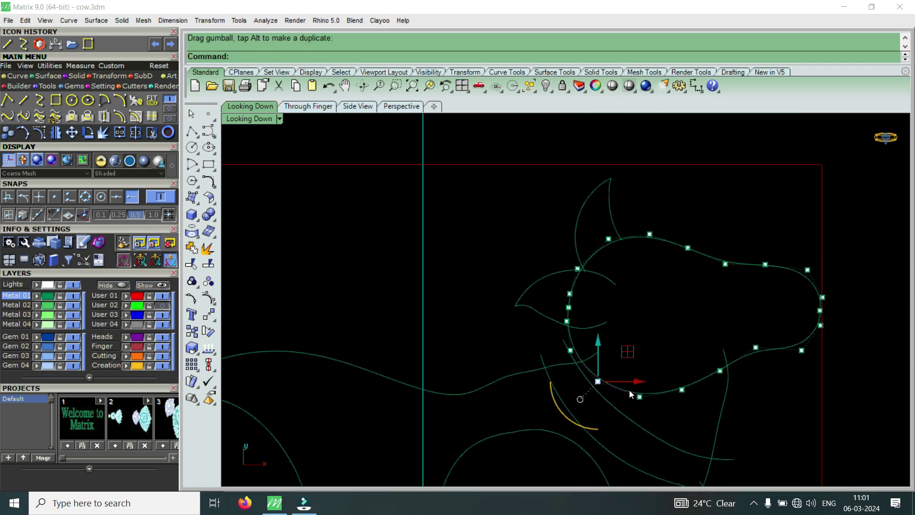
left_click(165, 306)
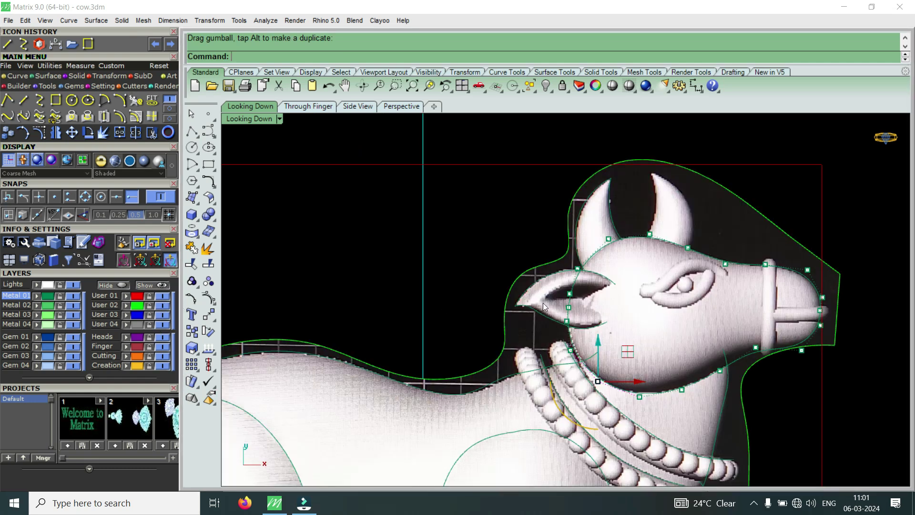
scroll(670, 229, "up", 6)
scroll(536, 259, "down", 5)
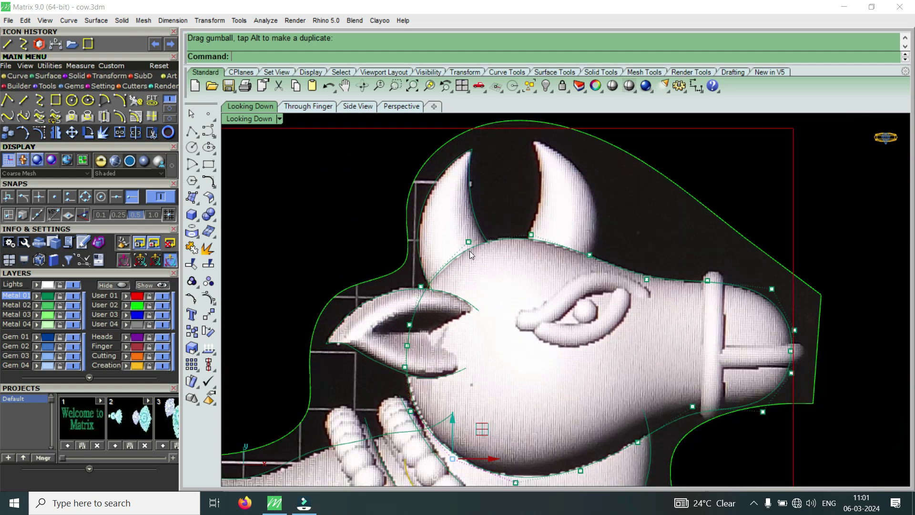
Move the upper head curve's control point above the muzzle slightly down with the Move command to match the reference.
scroll(470, 251, "up", 6)
left_click(706, 286)
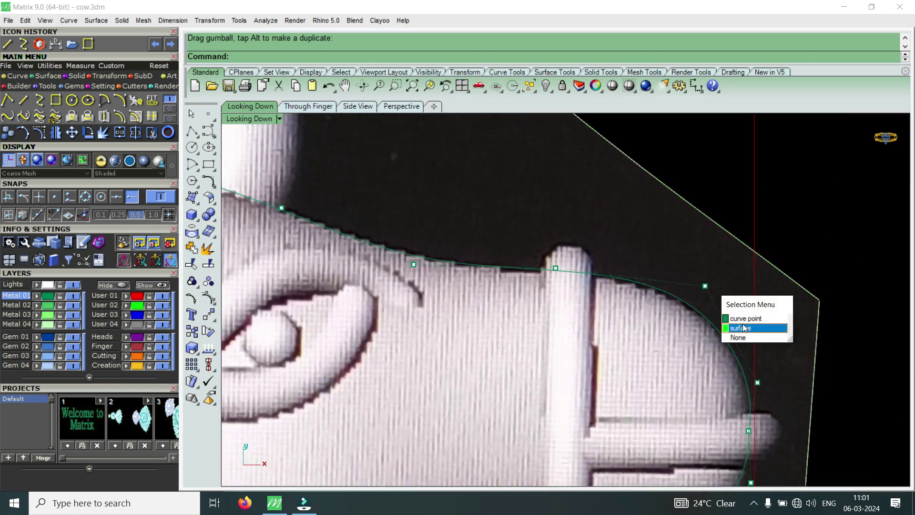
left_click(737, 316)
left_click(71, 133)
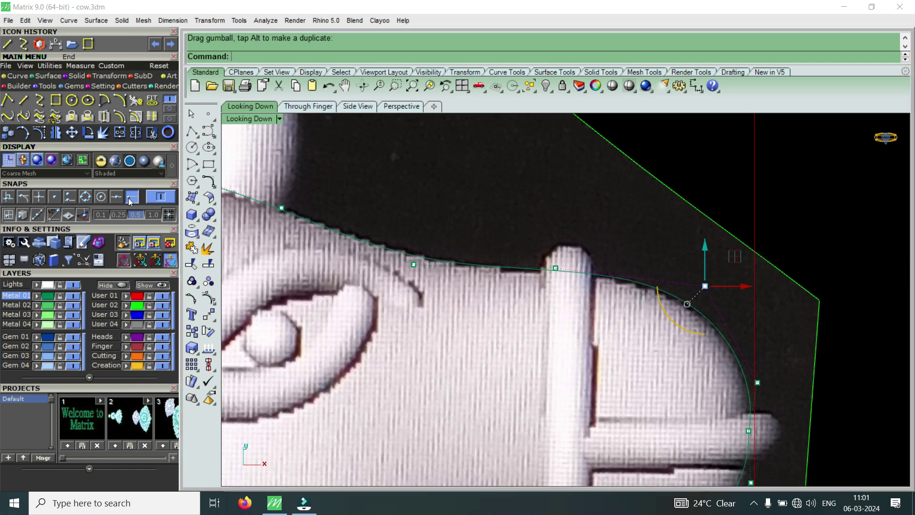
scroll(694, 282, "up", 3)
left_click(704, 282)
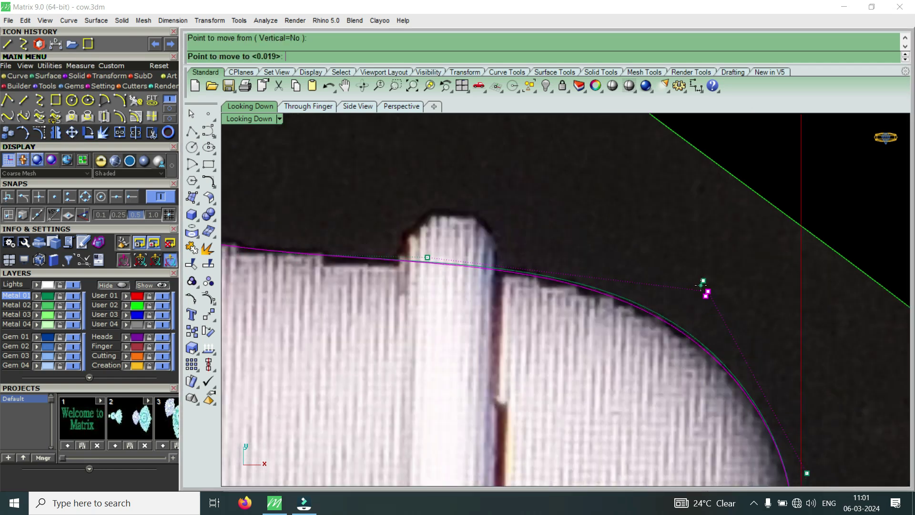
left_click(702, 292)
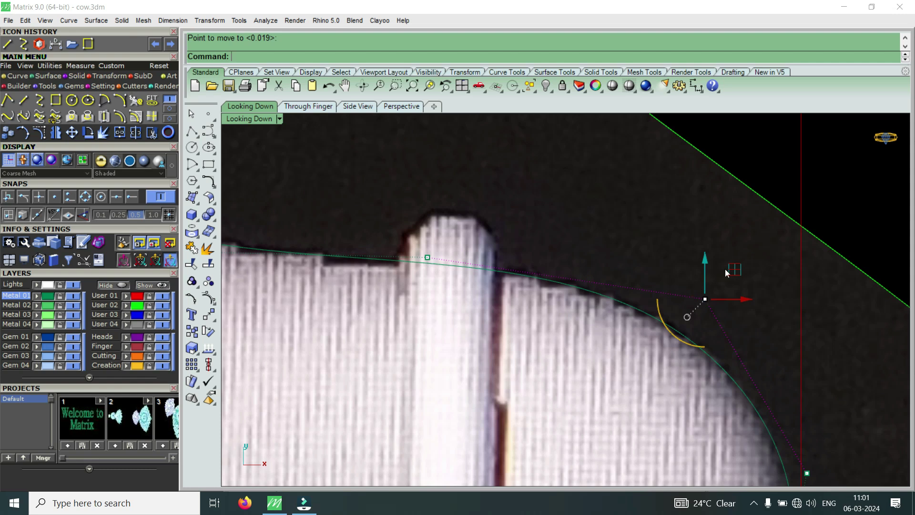
scroll(725, 269, "down", 2)
Adjust the upper head curve's control point at the top of the noseband to follow the reference edge.
left_click(528, 259)
left_click(569, 293)
scroll(533, 229, "up", 3)
left_click_drag(533, 223, 542, 228)
scroll(662, 235, "down", 3)
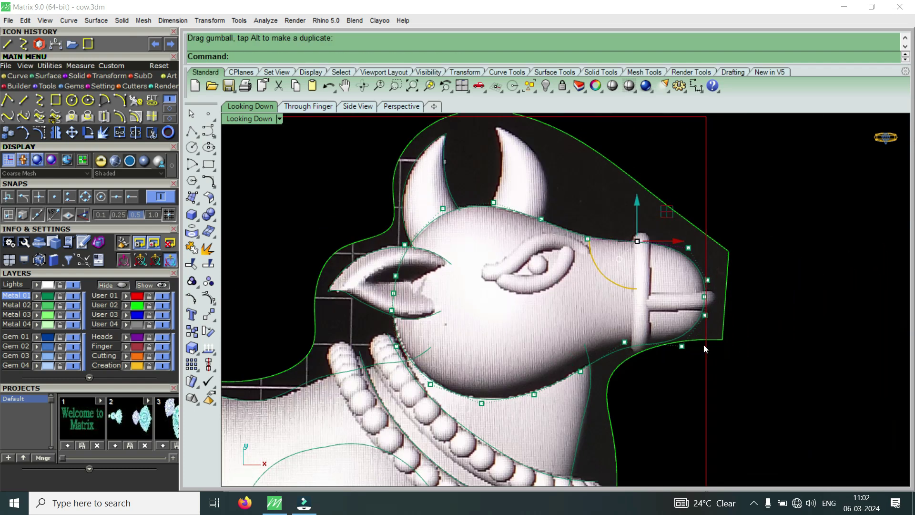
Examine the jaw, hind leg and body outlines against the reference image.
scroll(515, 409, "up", 3)
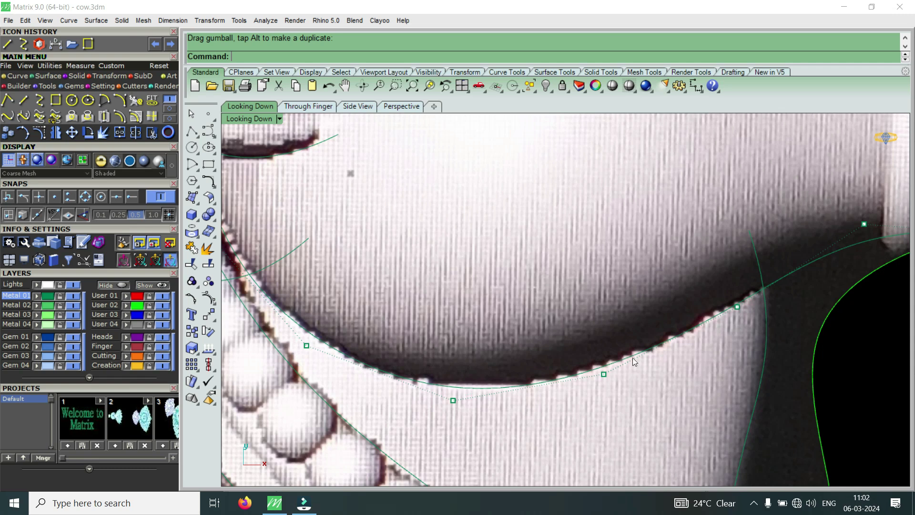
scroll(633, 357, "down", 6)
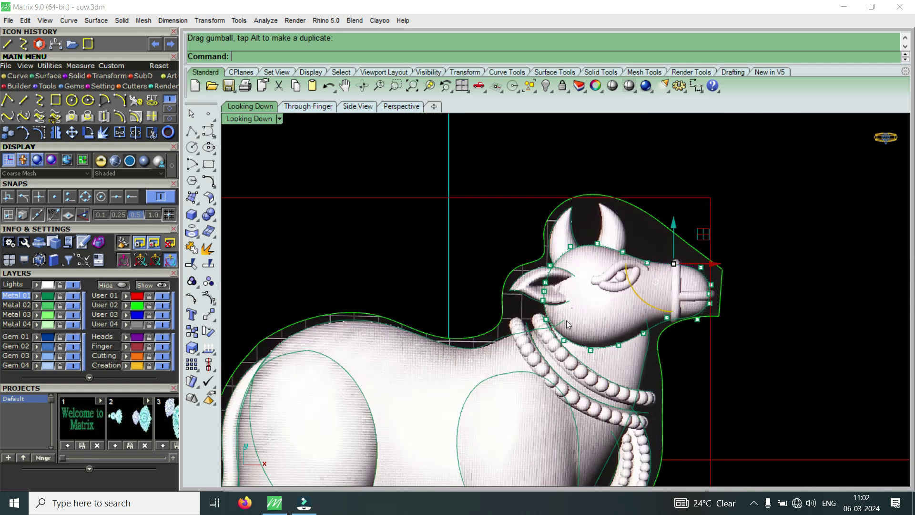
scroll(566, 321, "down", 2)
scroll(436, 434, "up", 5)
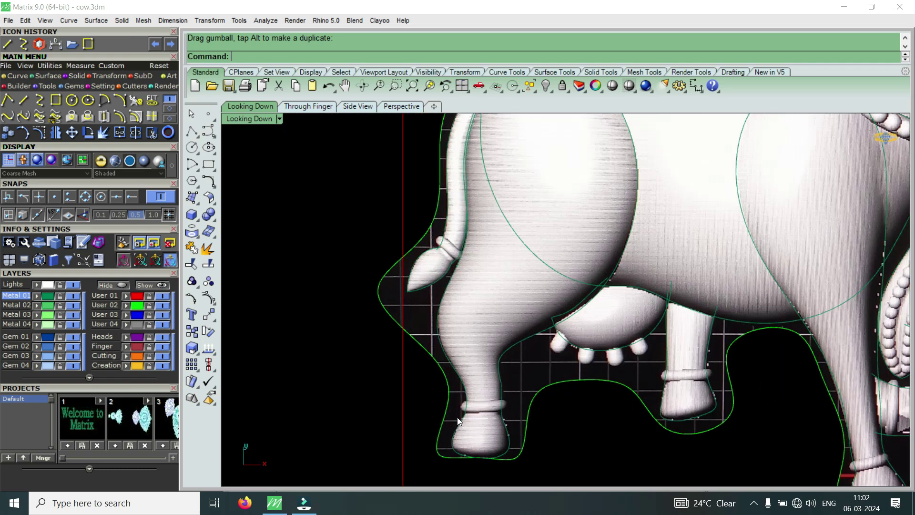
scroll(478, 414, "up", 4)
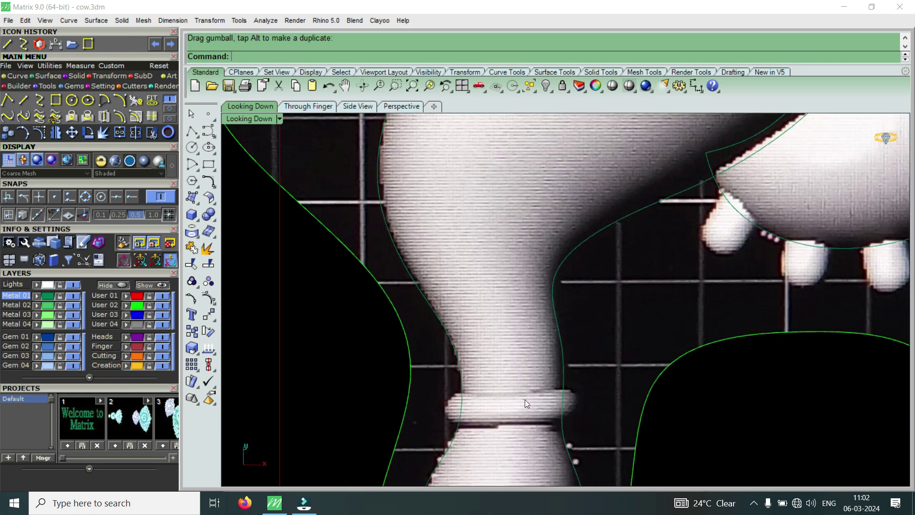
scroll(520, 391, "down", 2)
scroll(455, 291, "up", 3)
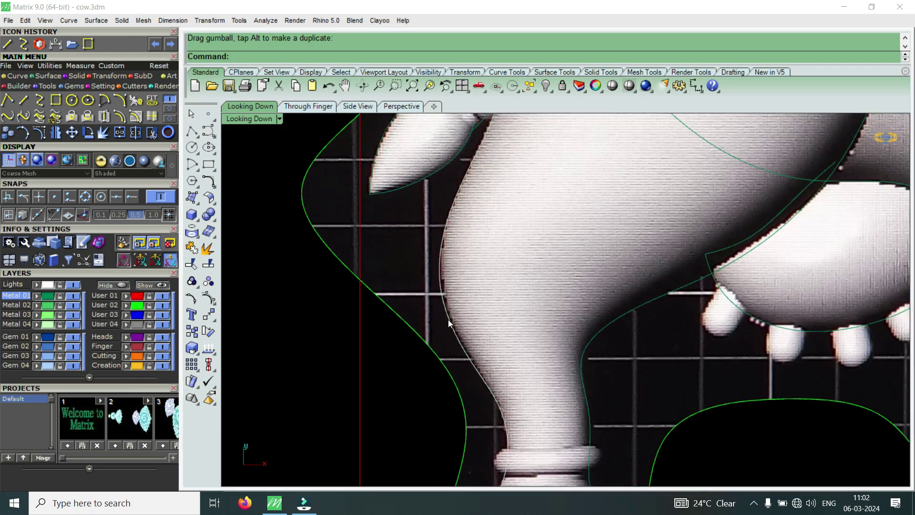
left_click(449, 321)
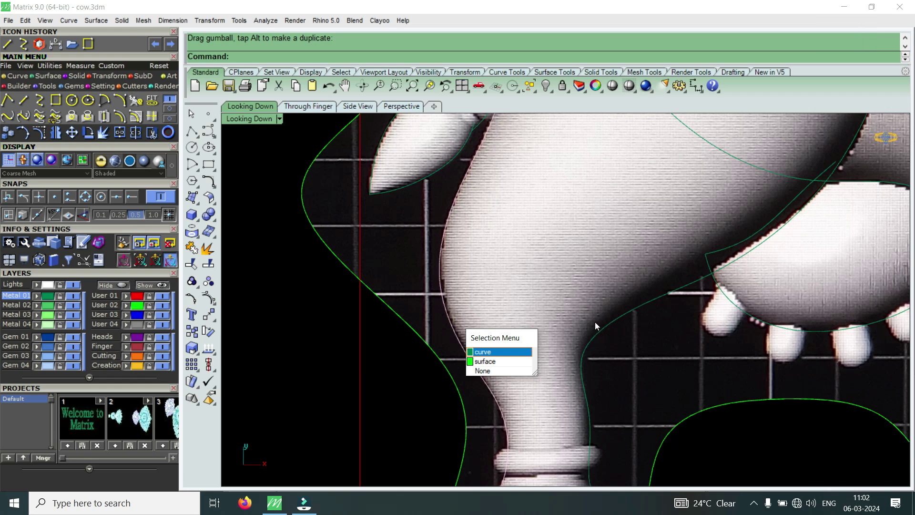
left_click(585, 335)
scroll(593, 336, "down", 15)
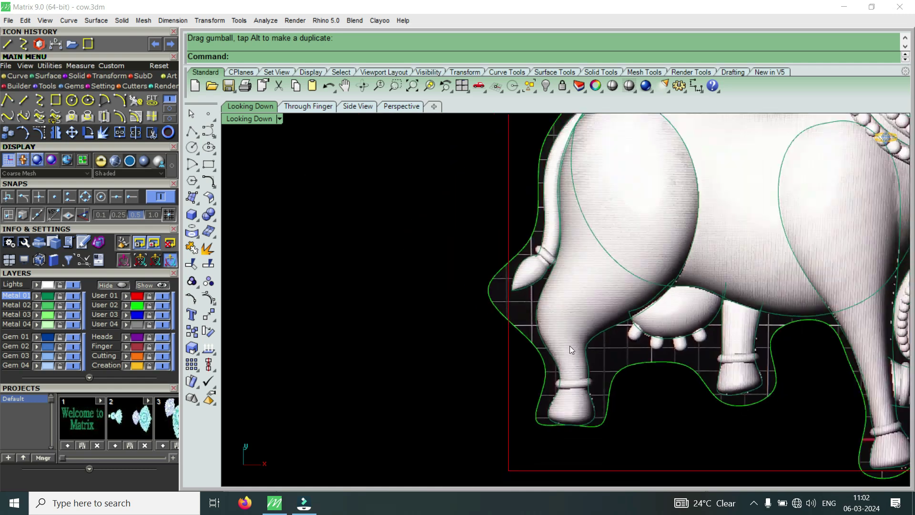
scroll(698, 249, "up", 2)
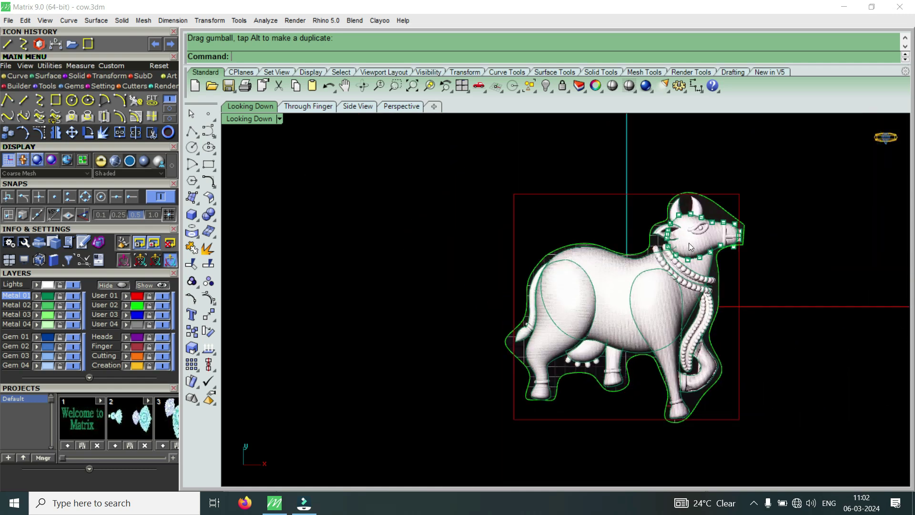
scroll(689, 242, "up", 6)
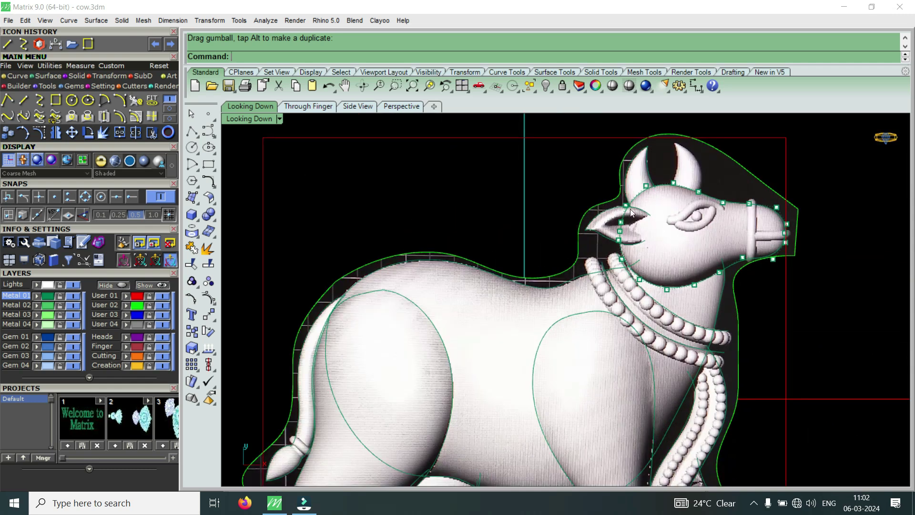
scroll(553, 270, "down", 6)
scroll(591, 393, "up", 5)
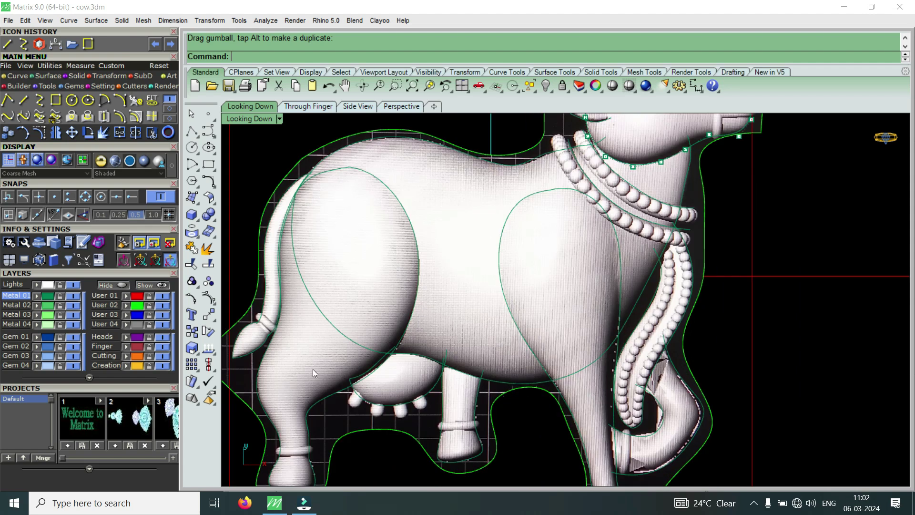
Toggle the User 02 layer to compare the traced leg and udder curves with the reference, leaving the layer hidden.
left_click(165, 306)
scroll(415, 328, "down", 2)
scroll(382, 388, "up", 4)
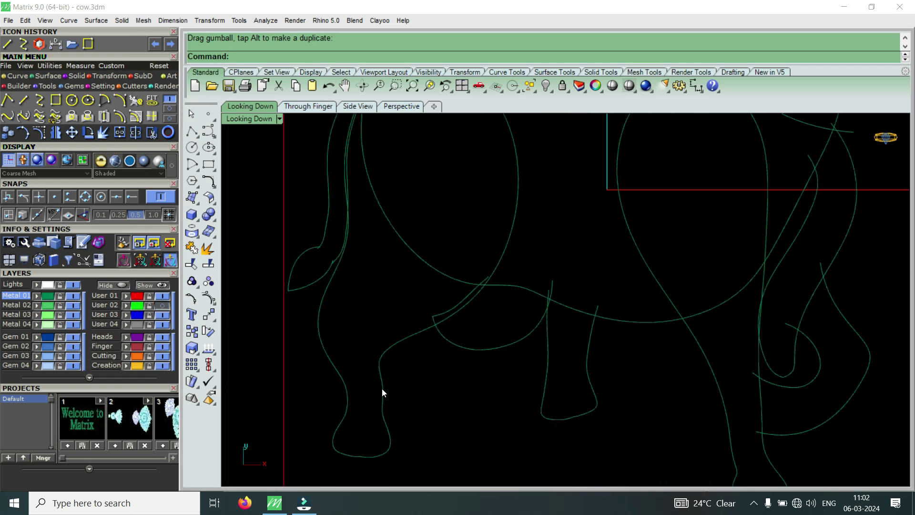
scroll(384, 388, "down", 3)
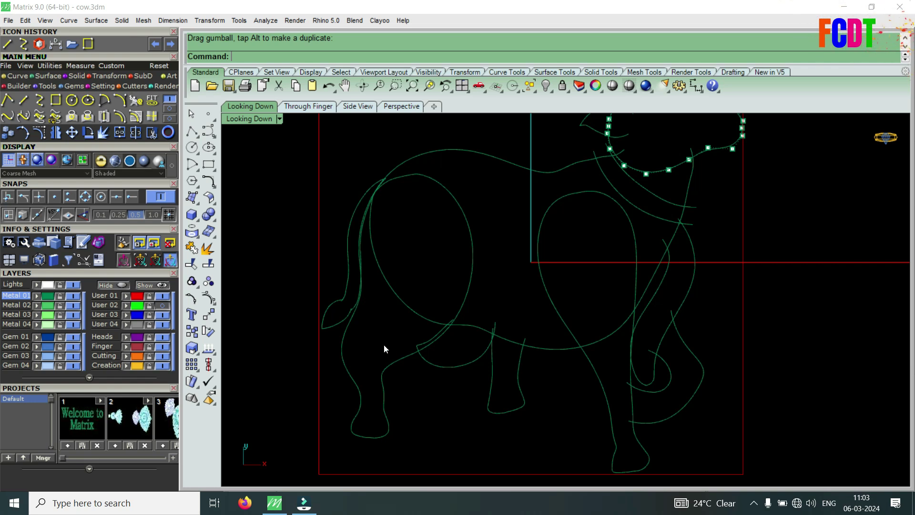
left_click(163, 307)
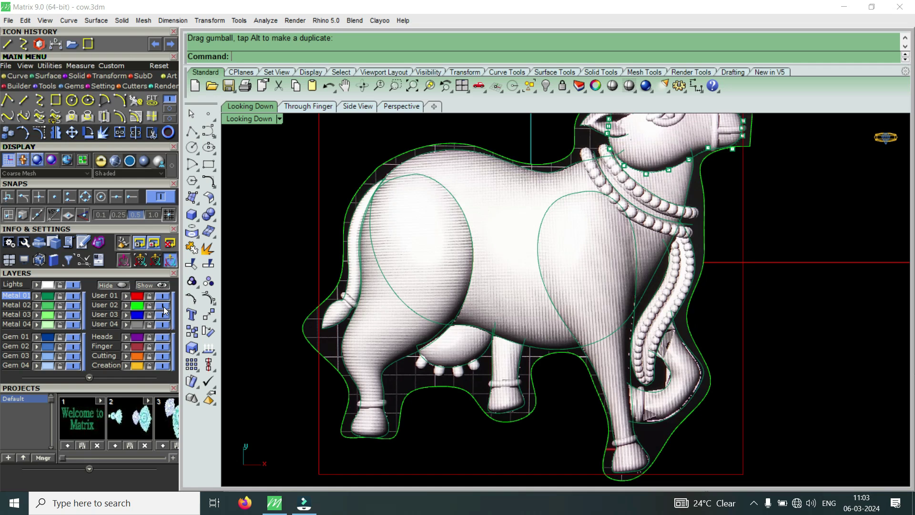
left_click(163, 306)
scroll(439, 368, "up", 3)
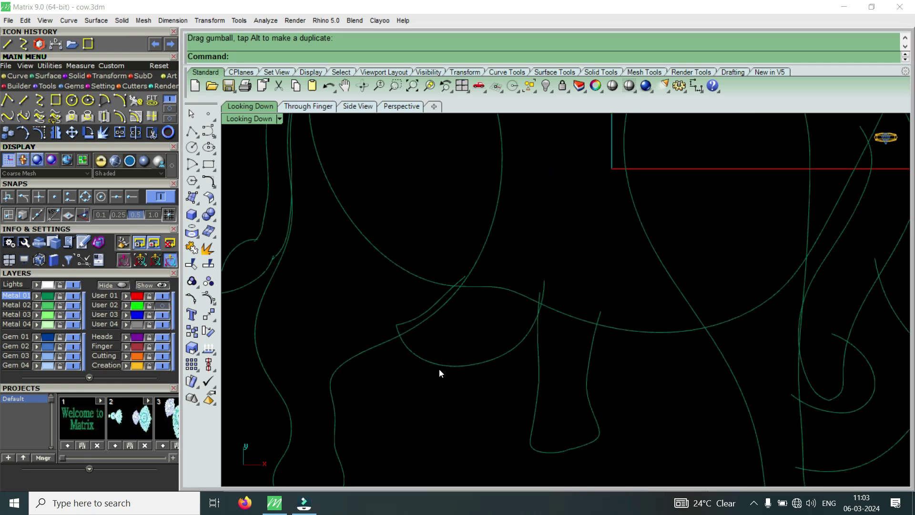
Rebuild the lower udder outline with 11 points at degree 3, deleting the input curve.
left_click(440, 367)
scroll(439, 366, "up", 2)
type("R")
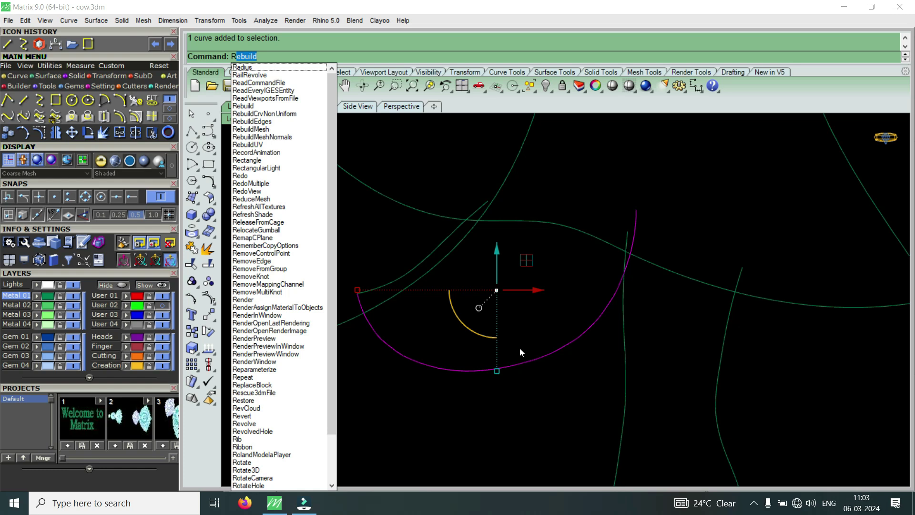
type("r")
key("BackSpace")
key("BackSpace")
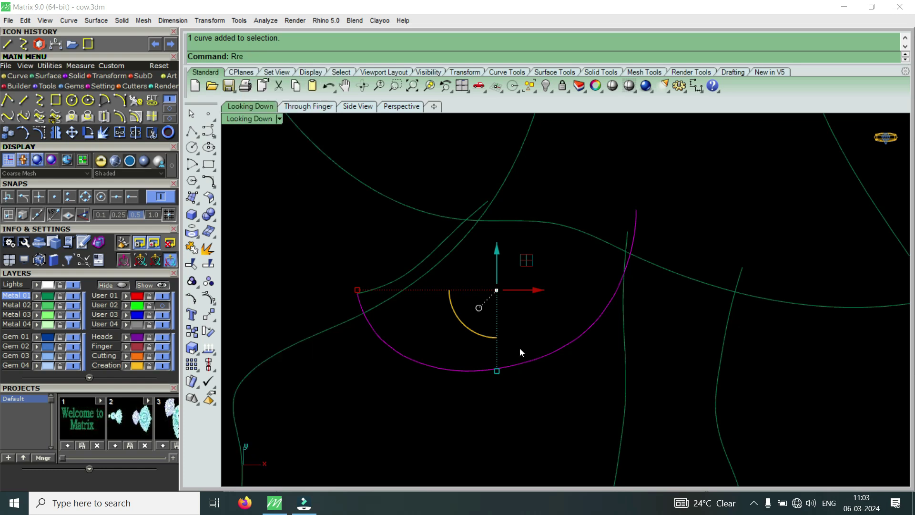
type("re")
key("Return")
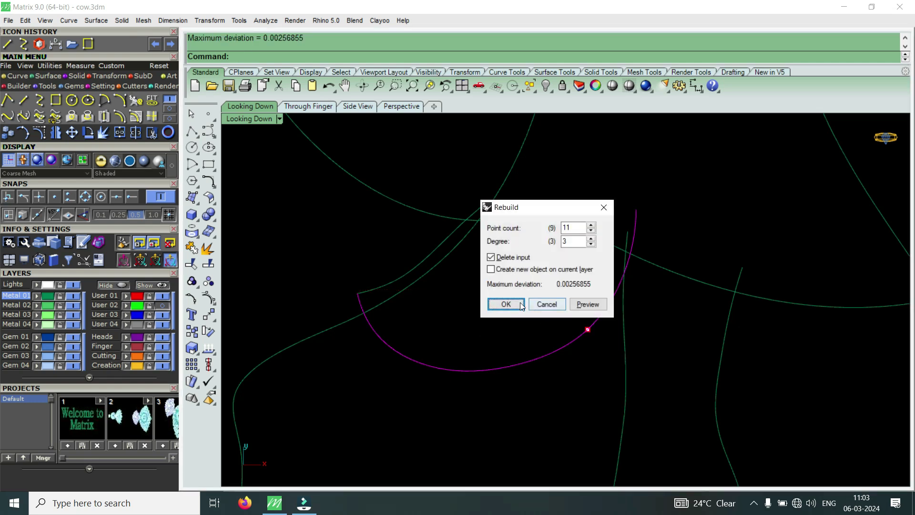
left_click(506, 305)
Rebuild the short upper udder curve along the hind leg with 7 points at degree 3, deleting the input curve.
left_click(405, 276)
key("Return")
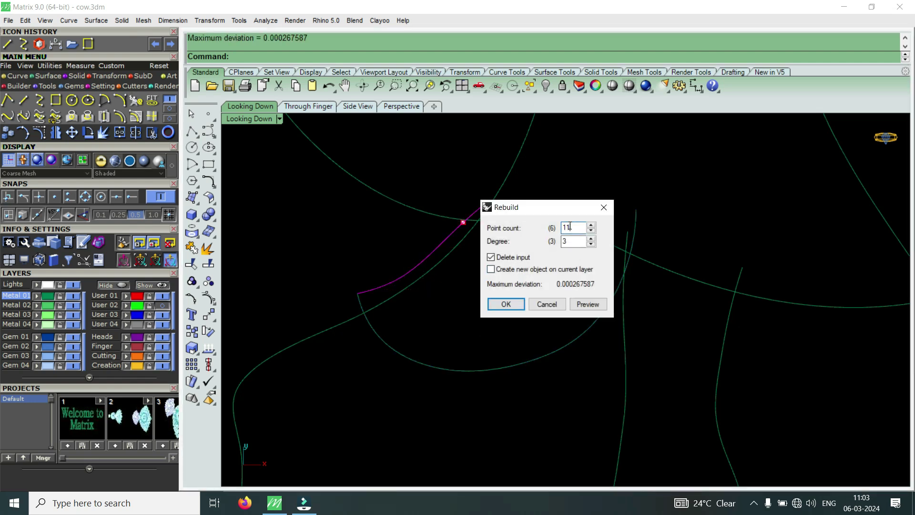
scroll(570, 225, "down", 1)
scroll(570, 226, "down", 1)
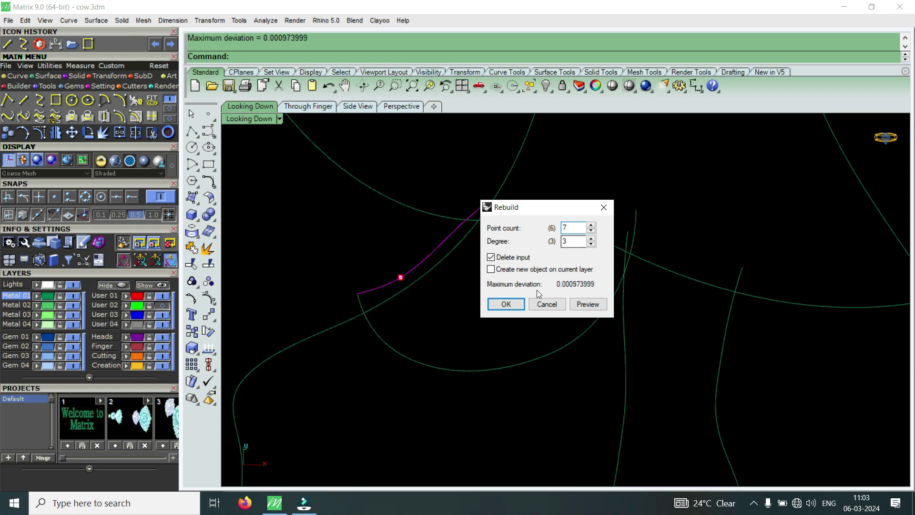
left_click(514, 305)
Rebuild the lower udder outline with 7 points at degree 3 and turn on the control points of both udder curves.
left_click(390, 347)
right_click(389, 347)
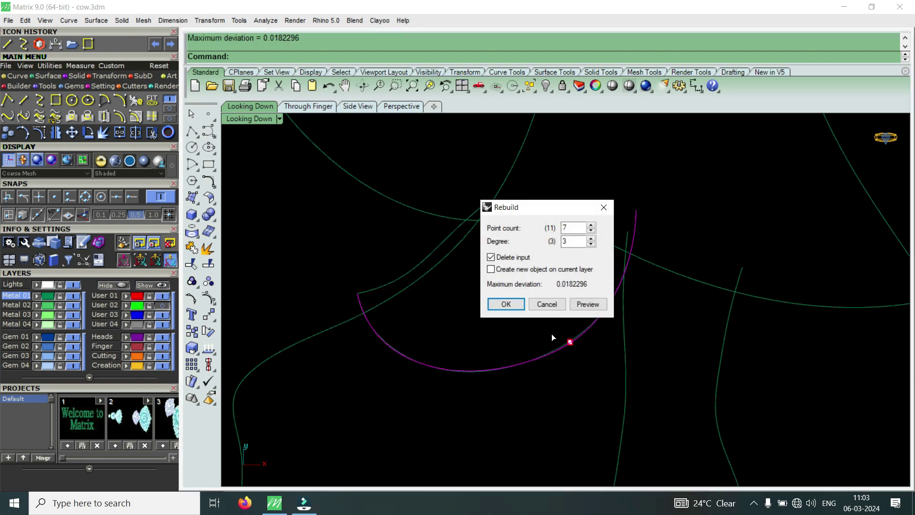
left_click(520, 303)
scroll(372, 310, "up", 4)
left_click_drag(352, 235, 317, 292)
left_click(39, 132)
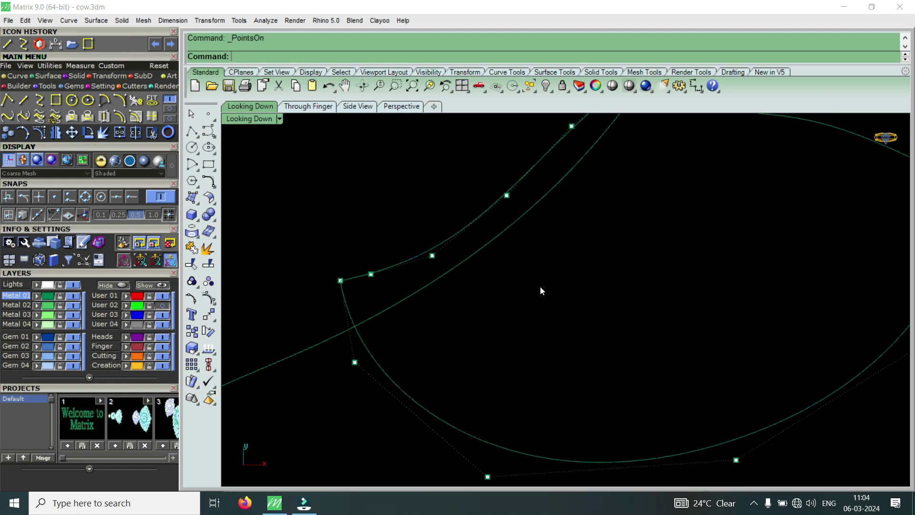
Check the reference on the User 02 layer and move the udder curves' shared corner point down toward the hind leg outline.
scroll(482, 309, "up", 4)
left_click(162, 306)
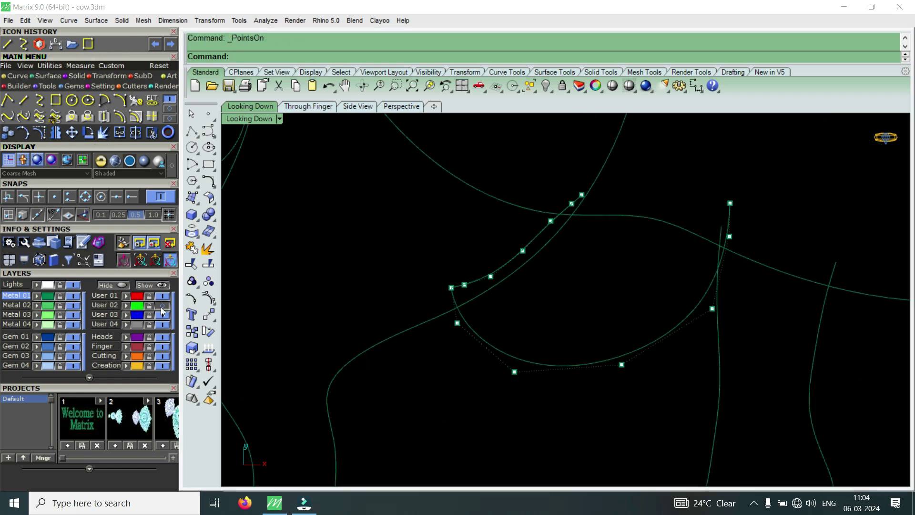
left_click(162, 307)
scroll(429, 305, "up", 3)
left_click_drag(389, 260, 437, 322)
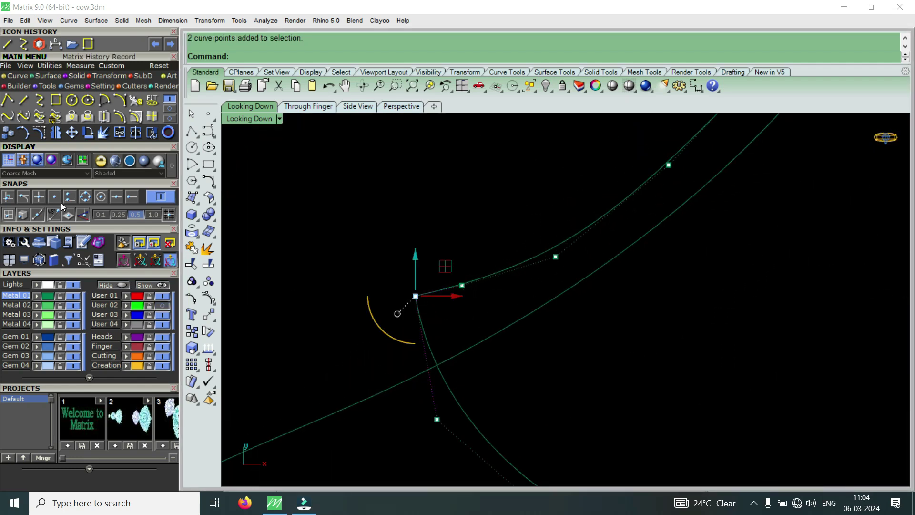
left_click(70, 133)
scroll(433, 320, "up", 4)
left_click(470, 313)
left_click(500, 380)
Lower the two upper udder curve control points nearest the shared corner to bring the curve closer to the leg outline.
left_click_drag(440, 227, 506, 294)
left_click_drag(481, 231, 511, 287)
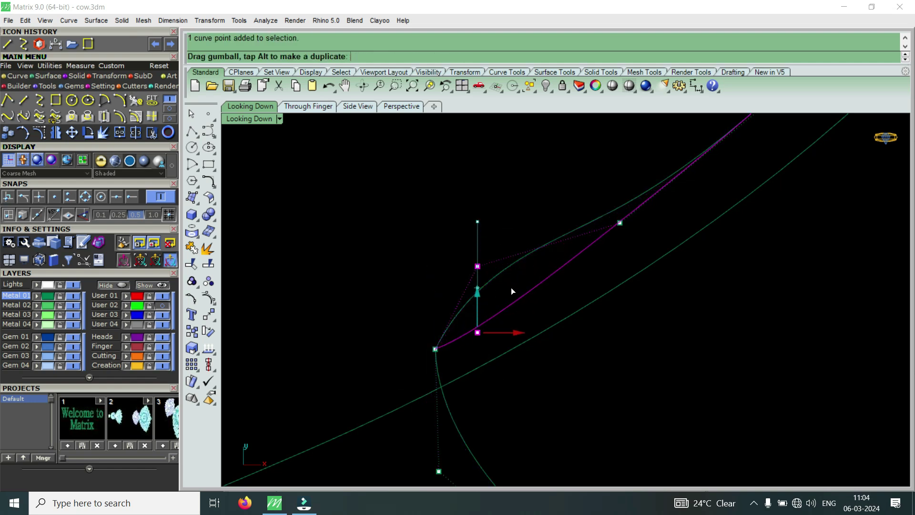
scroll(511, 288, "down", 4)
left_click_drag(546, 227, 589, 307)
scroll(578, 263, "up", 5)
left_click_drag(563, 264, 571, 283)
scroll(629, 325, "down", 2)
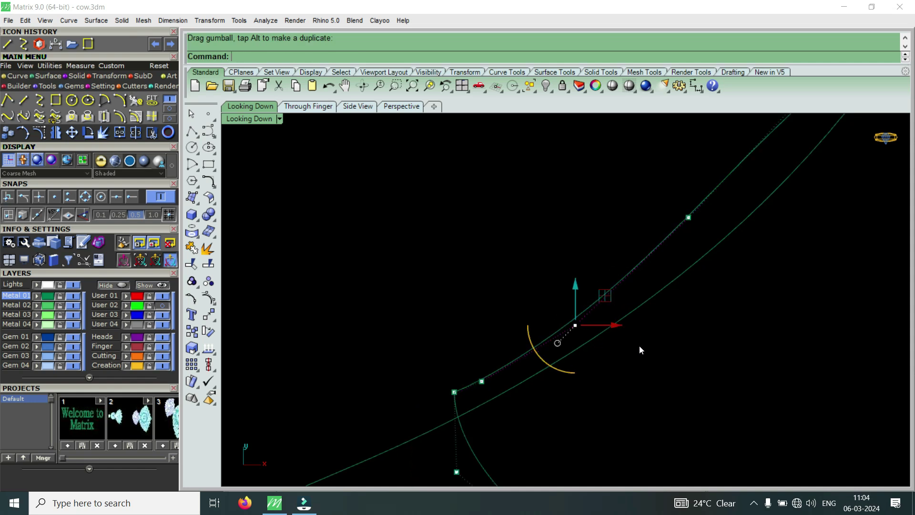
Lower the middle control points of the upper udder curve so it runs alongside the hind leg outline.
scroll(676, 359, "down", 6)
scroll(684, 276, "up", 6)
left_click(681, 293)
scroll(698, 277, "up", 2)
left_click_drag(679, 259, 698, 281)
scroll(611, 354, "down", 12)
scroll(648, 311, "up", 6)
scroll(618, 315, "up", 3)
left_click(614, 324)
left_click_drag(616, 289, 618, 320)
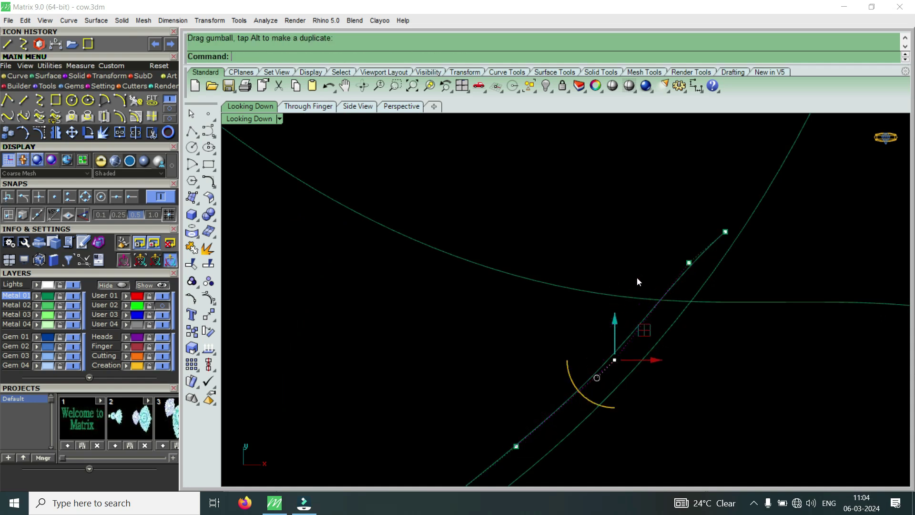
scroll(637, 277, "down", 3)
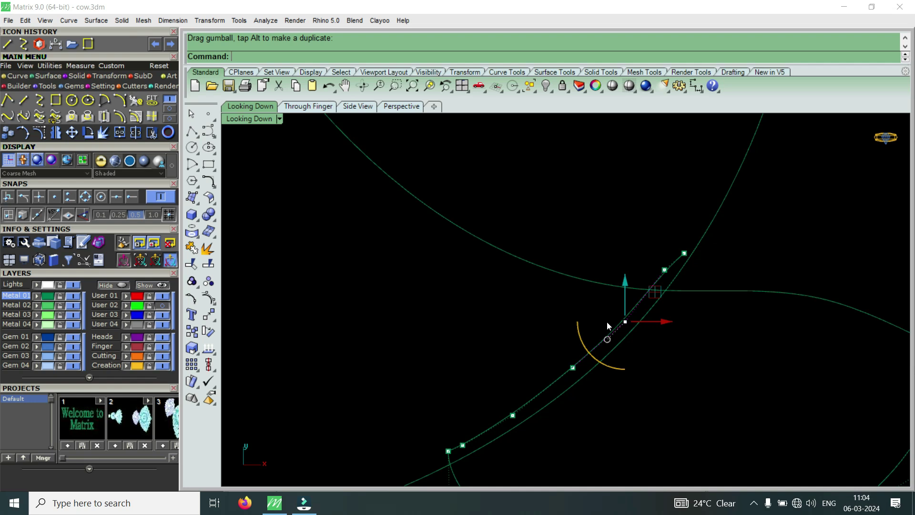
Fine-tune individual control points along the upper udder curve to smooth its bend beside the hind leg outline.
scroll(673, 253, "up", 6)
left_click_drag(634, 249, 668, 307)
left_click_drag(659, 243, 666, 256)
scroll(709, 266, "down", 10)
scroll(687, 293, "up", 6)
left_click_drag(576, 262, 589, 275)
scroll(595, 341, "down", 6)
left_click_drag(629, 248, 655, 286)
mouse_move(652, 249)
left_mouse_down()
mouse_move(660, 310)
mouse_move(645, 245)
mouse_move(645, 254)
left_mouse_up()
Compare the reshaped udder curves with the reference image on the User 02 layer, leaving the layer hidden.
scroll(711, 271, "down", 6)
scroll(700, 258, "up", 6)
scroll(611, 285, "down", 3)
scroll(607, 383, "down", 3)
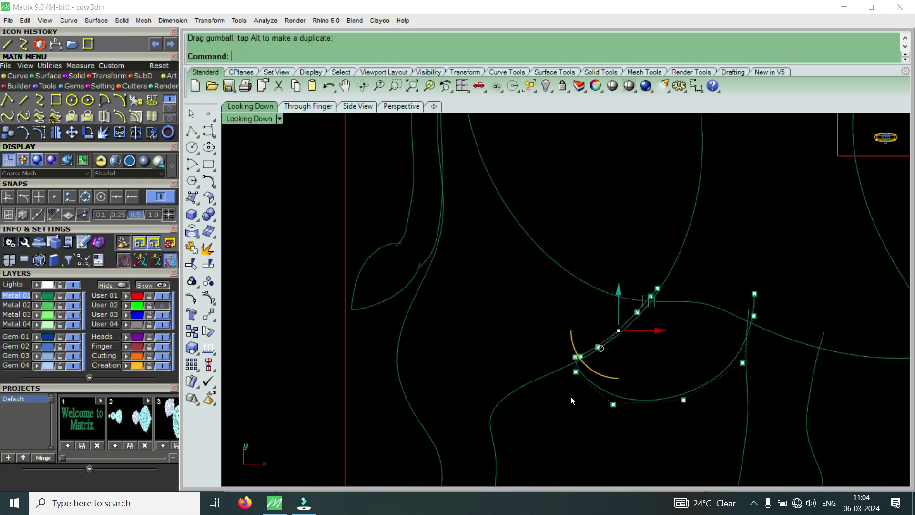
left_click(160, 305)
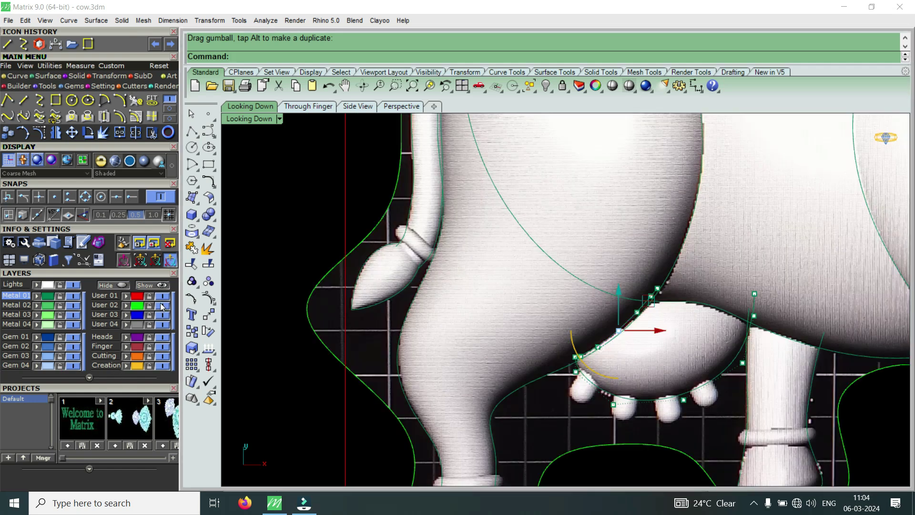
left_click(162, 305)
Turn off the control points and rebuild the lower udder outline with 11 points at degree 3, deleting the input curve.
scroll(605, 385, "up", 5)
left_click_drag(488, 429, 709, 339)
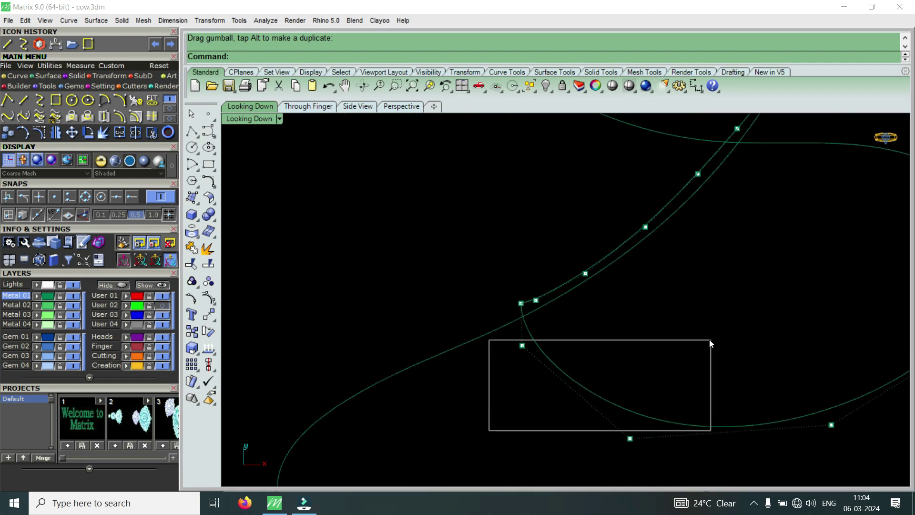
scroll(615, 338, "down", 3)
key("Escape")
key("Escape")
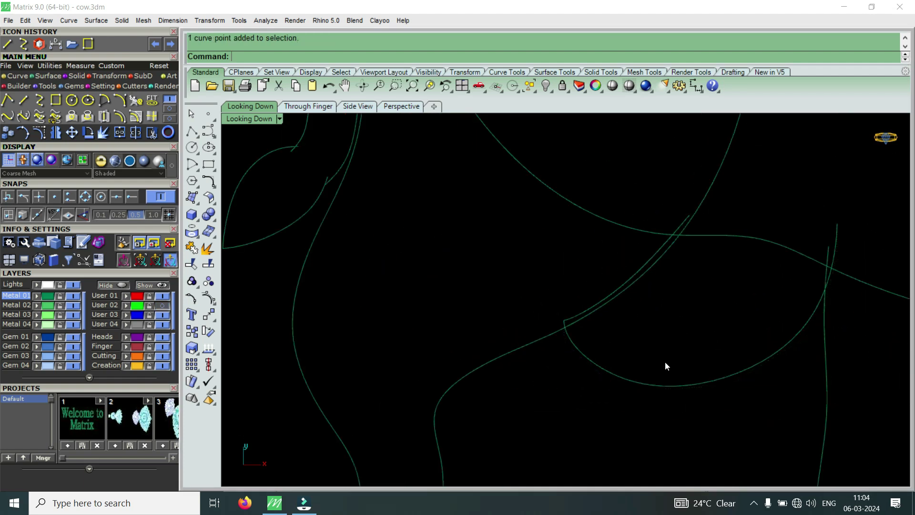
left_click(666, 386)
type("rebuild")
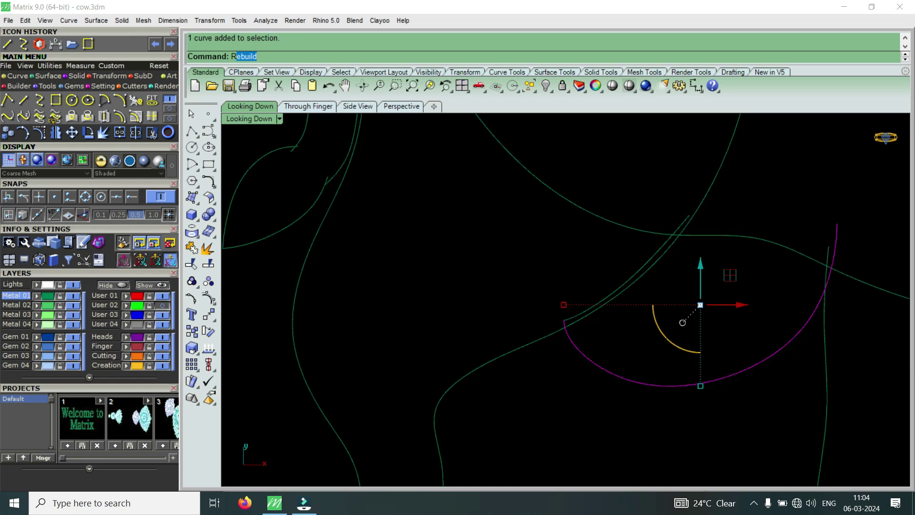
key("Return")
double_click(574, 229)
type("9")
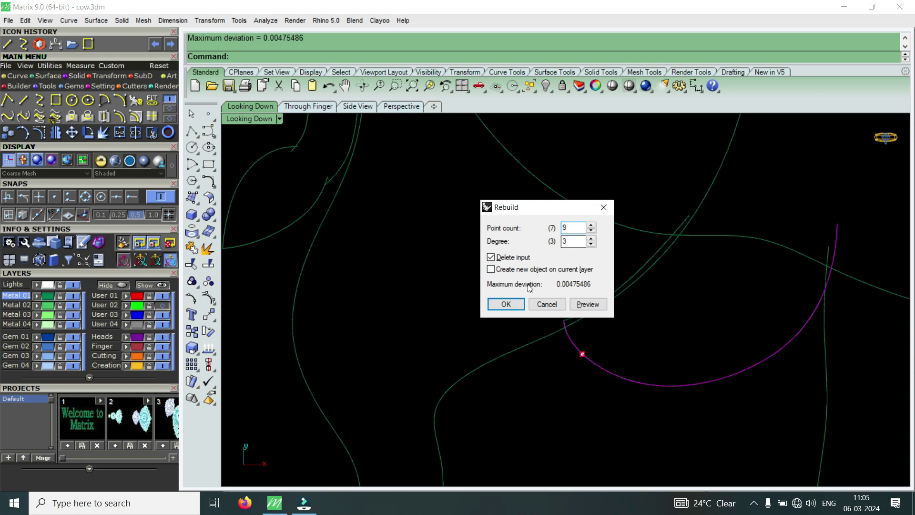
double_click(574, 228)
type("11")
left_click(506, 304)
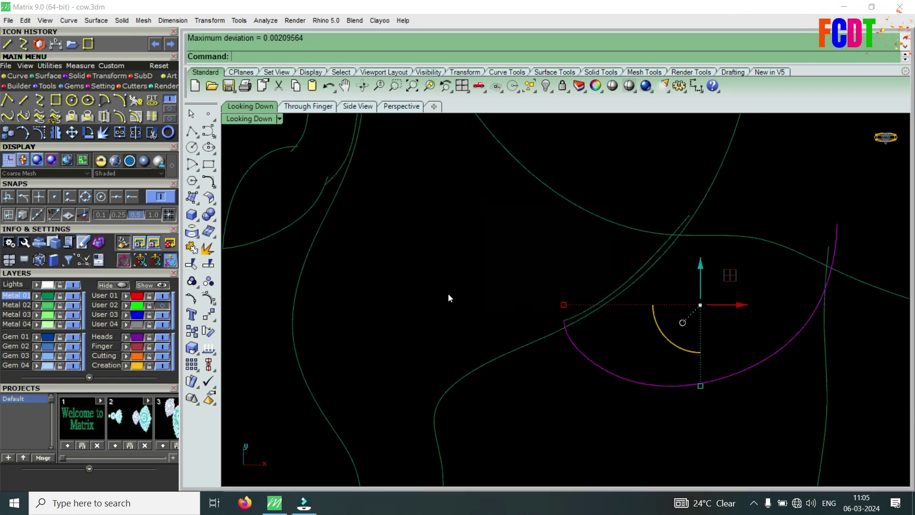
Show the lower udder outline's control points and nudge the pair below the shared corner and the pair along the bottom.
left_click(42, 133)
scroll(570, 362, "up", 3)
left_click_drag(531, 370, 655, 294)
left_click_drag(621, 341, 622, 341)
scroll(636, 342, "down", 5)
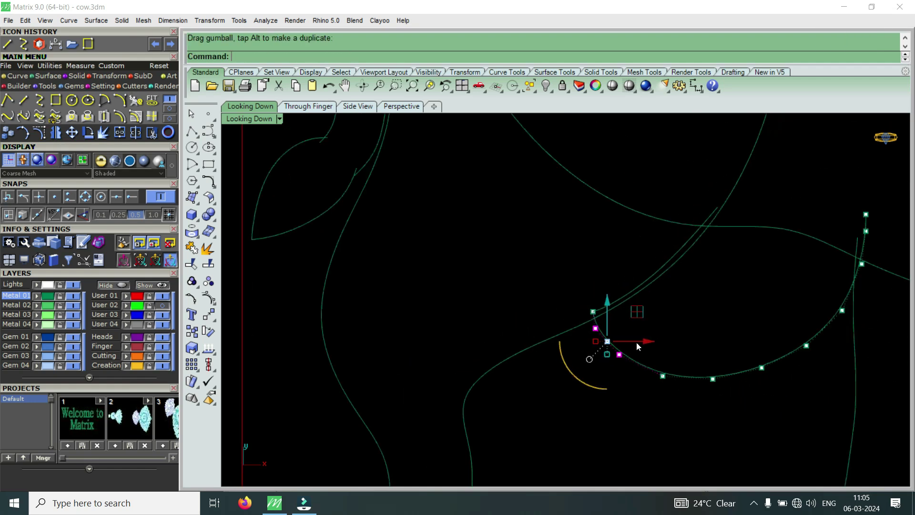
scroll(754, 365, "up", 1)
left_click_drag(673, 317, 783, 417)
scroll(726, 341, "up", 2)
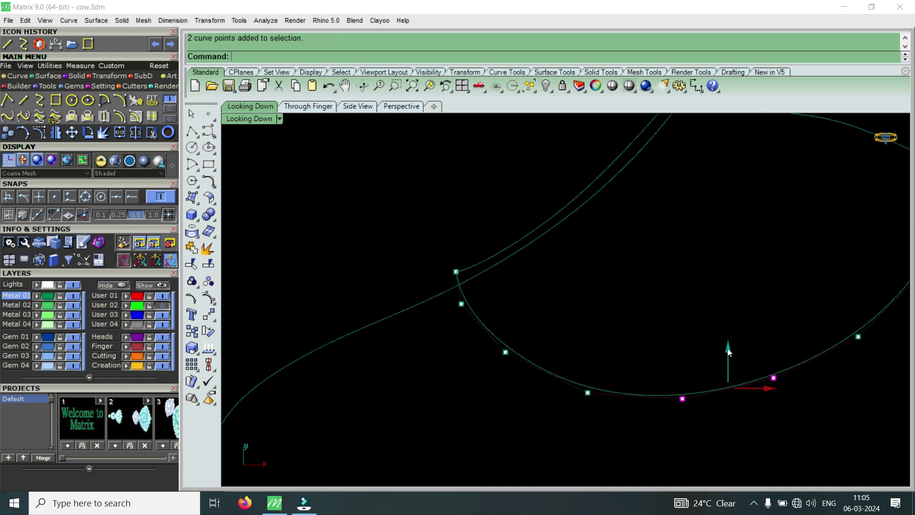
left_click_drag(738, 352, 737, 352)
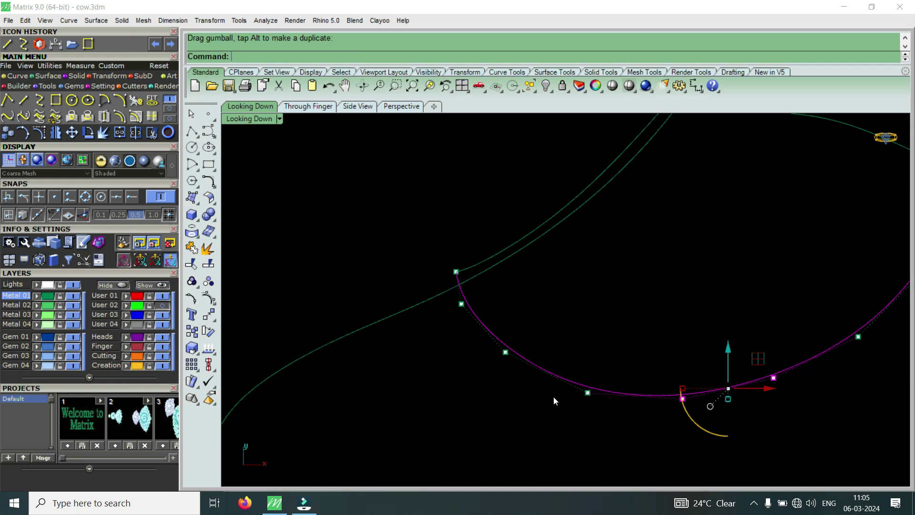
Adjust the lower udder outline near its shared corner and turn off the control points.
scroll(548, 379, "down", 1)
scroll(431, 336, "up", 3)
left_click_drag(421, 343, 506, 314)
left_click(508, 319)
scroll(509, 316, "down", 5)
key("Escape")
key("Escape")
scroll(563, 322, "down", 5)
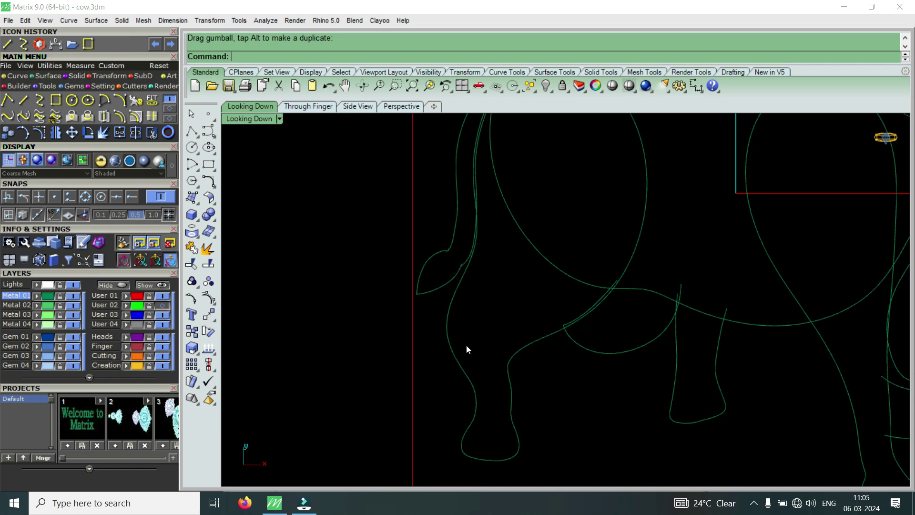
Rebuild the outer tail curve with 11 points at degree 3, deleting the input curve.
scroll(467, 350, "down", 5)
scroll(470, 239, "up", 5)
left_click(471, 248)
scroll(496, 222, "down", 2)
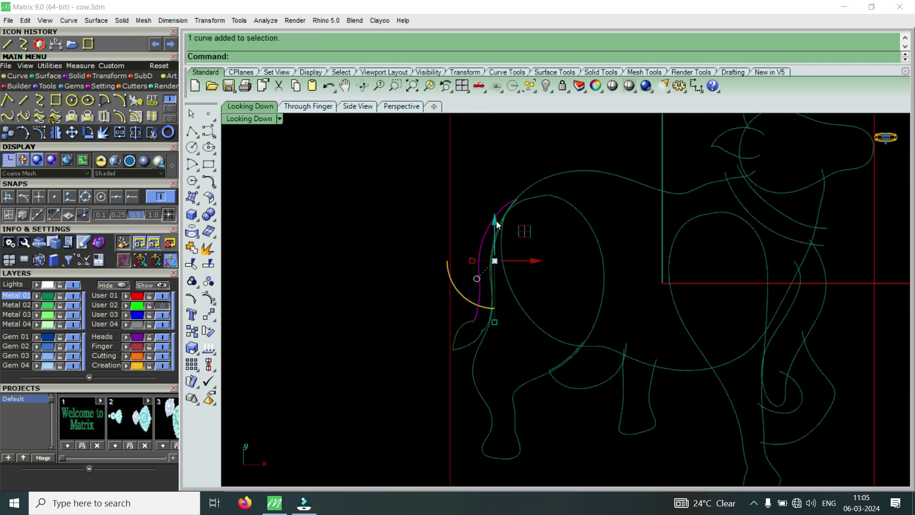
scroll(496, 221, "up", 2)
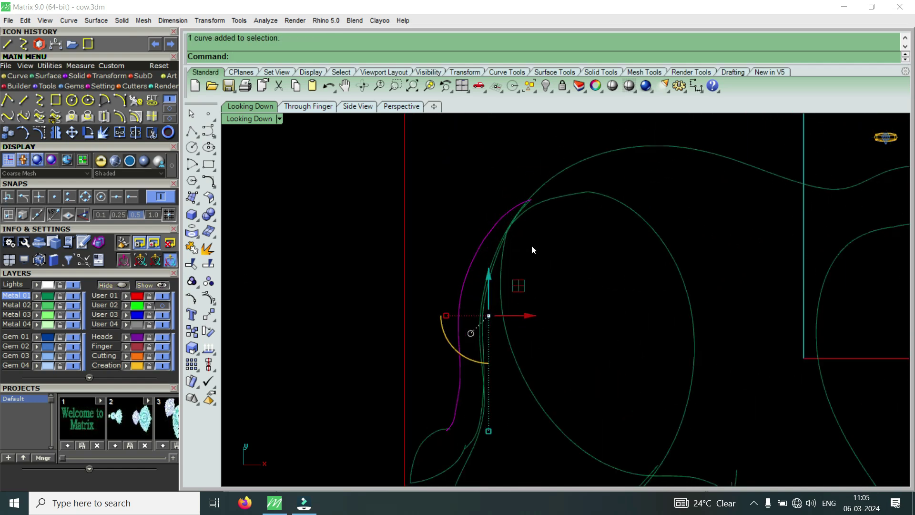
type("Rebuild")
key("Return")
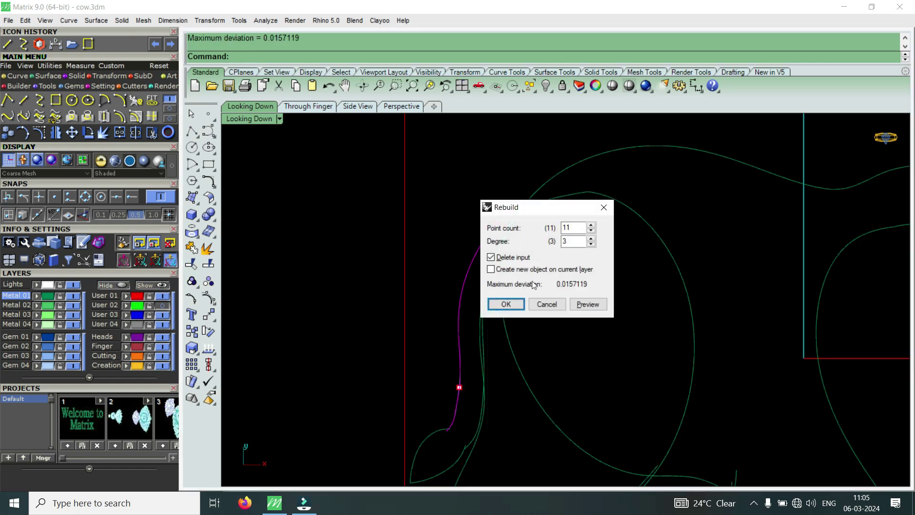
left_click(505, 304)
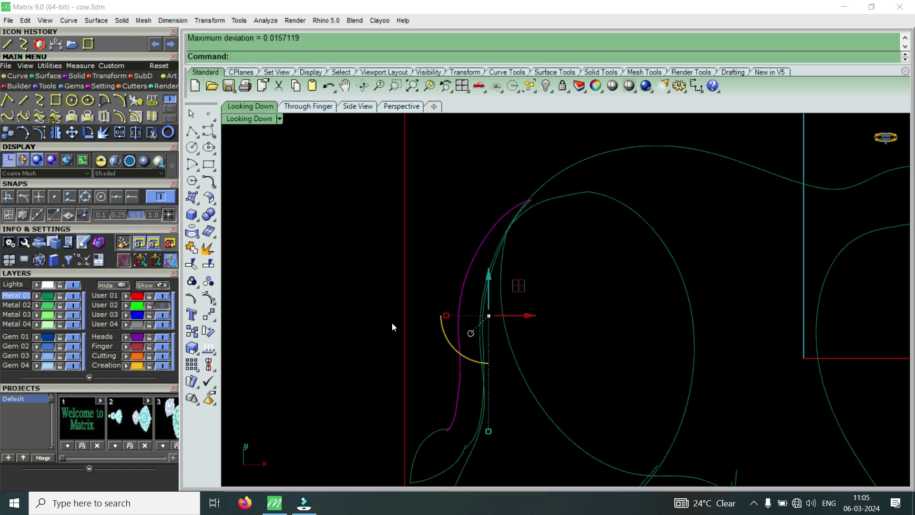
Rebuild the inner tail curve with 11 points at degree 3, deleting the input curve.
left_click(473, 437)
key("Return")
left_click(510, 302)
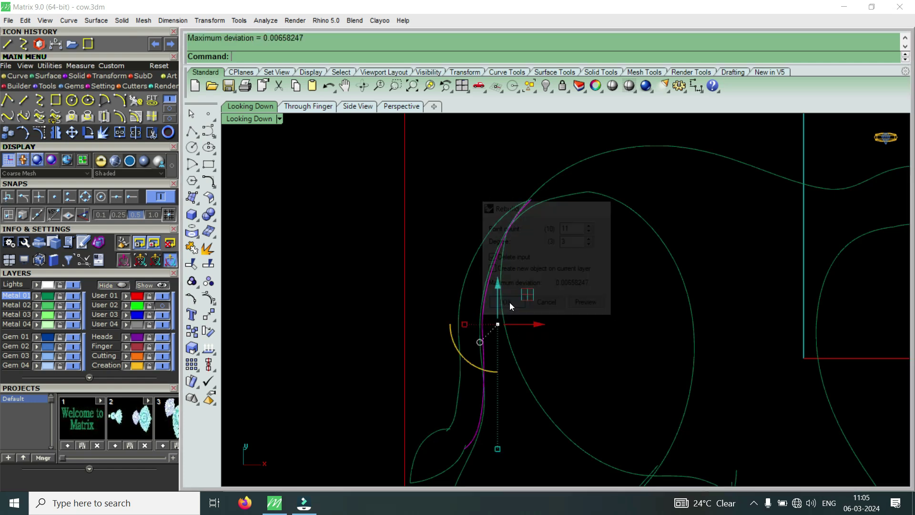
Check the outer tail curve against the reference, show its control points and adjust the two near its upper end.
left_click(476, 256)
left_click(160, 306)
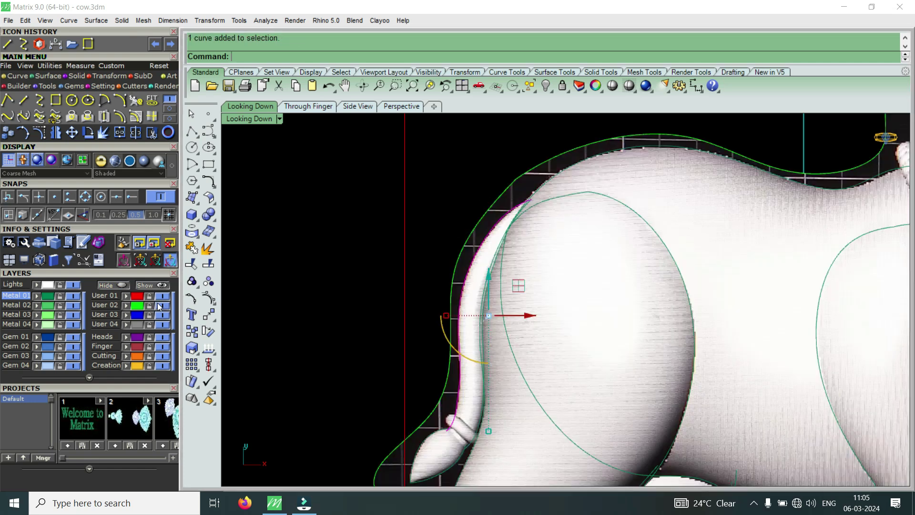
left_click(160, 306)
scroll(507, 206, "up", 4)
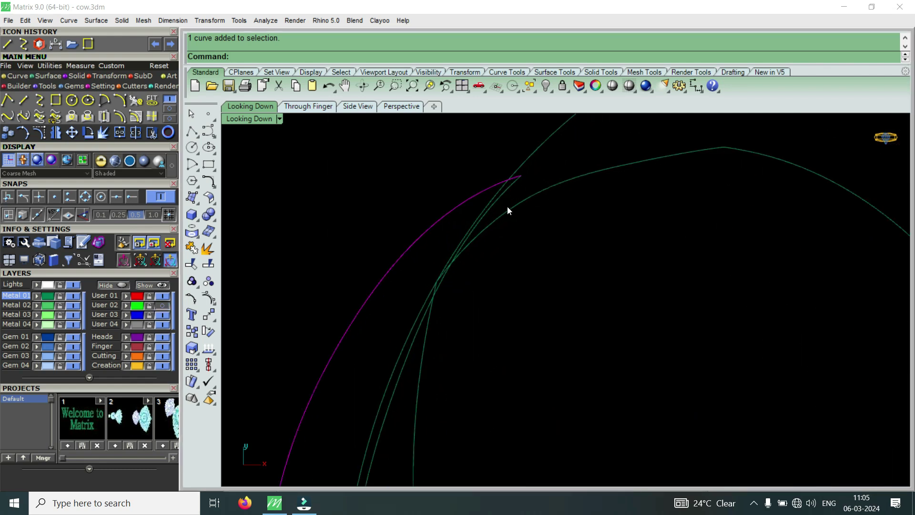
key("F10")
left_click_drag(390, 170, 482, 256)
scroll(447, 193, "up", 3)
scroll(462, 191, "down", 5)
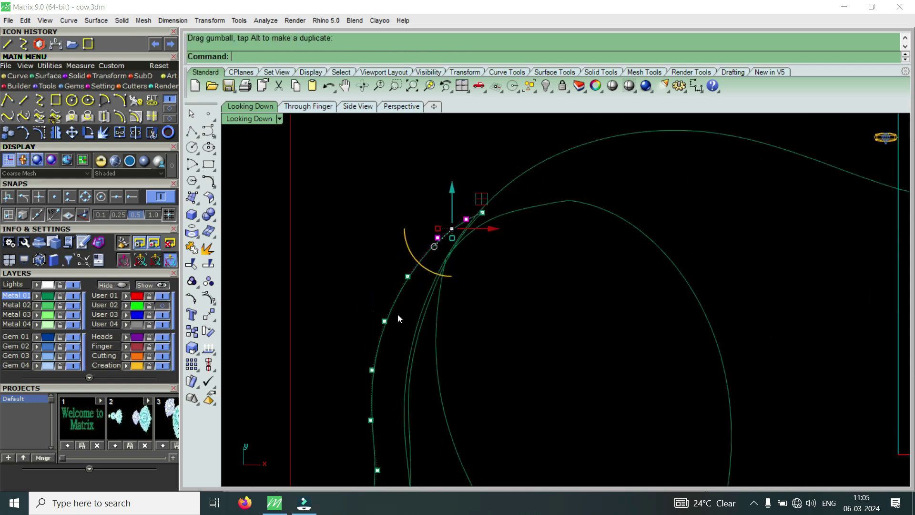
Shift two neighbouring pairs of control points along the middle of the outer tail curve to smooth its bend.
left_click_drag(348, 300, 393, 374)
scroll(403, 358, "up", 3)
left_click_drag(399, 334, 398, 333)
scroll(398, 303, "down", 6)
left_click(312, 325)
left_click_drag(312, 328, 388, 423)
scroll(393, 363, "up", 3)
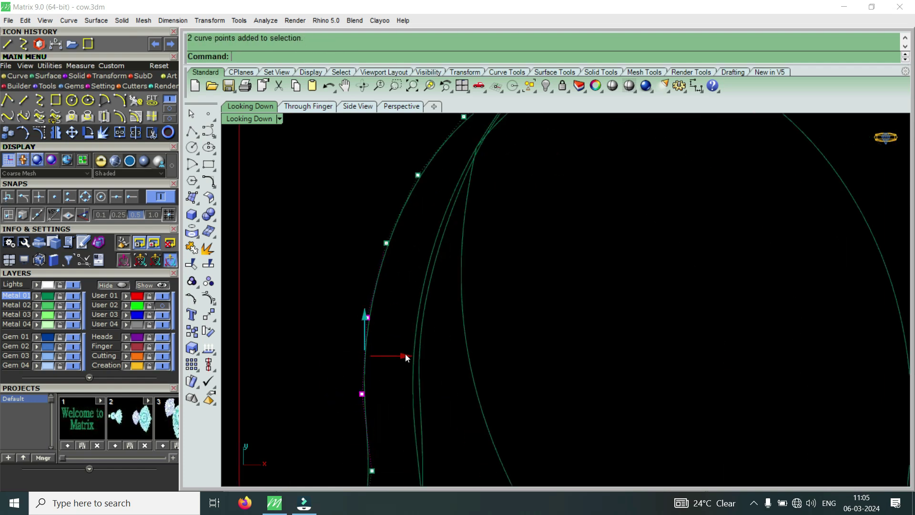
left_click_drag(406, 355, 409, 355)
scroll(407, 322, "down", 2)
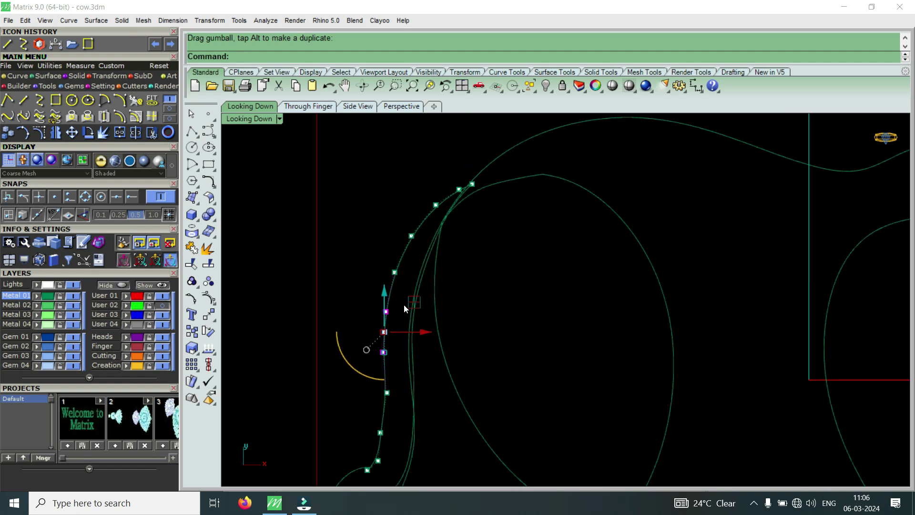
Adjust the outer tail curve's control point just above the tail tuft to smooth its lower end.
scroll(428, 310, "up", 3)
left_click_drag(403, 360, 474, 332)
scroll(463, 336, "up", 2)
scroll(414, 380, "down", 2)
scroll(410, 361, "up", 4)
scroll(474, 333, "down", 4)
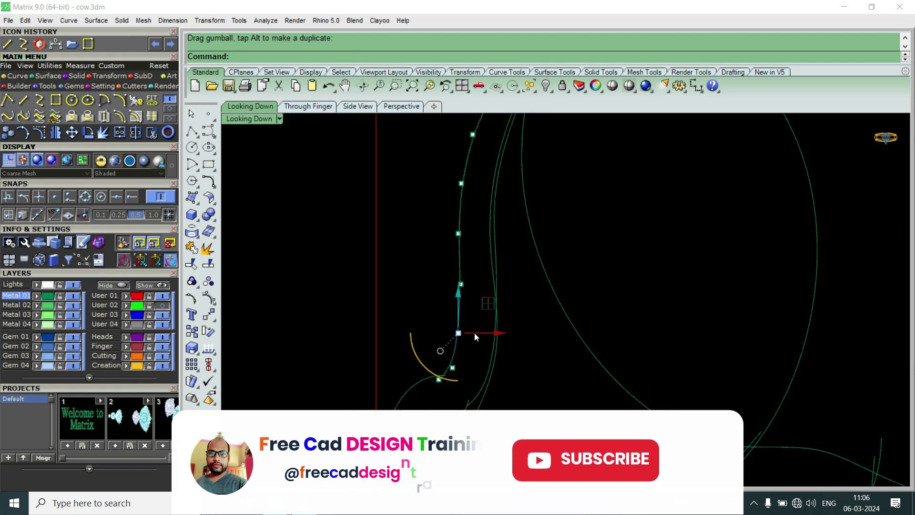
scroll(475, 335, "down", 3)
scroll(505, 179, "up", 4)
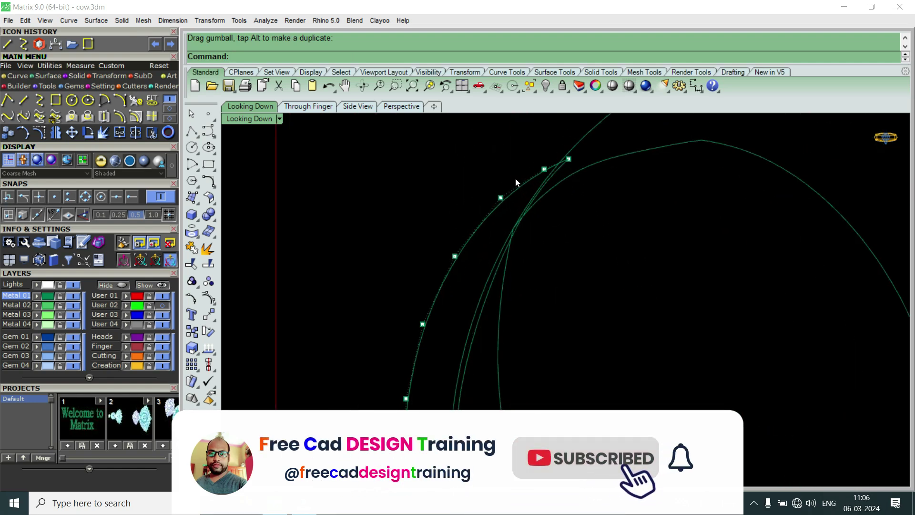
Select the inner tail curve and show its control points alongside those of the outer tail curve.
scroll(534, 177, "up", 2)
left_click(520, 185)
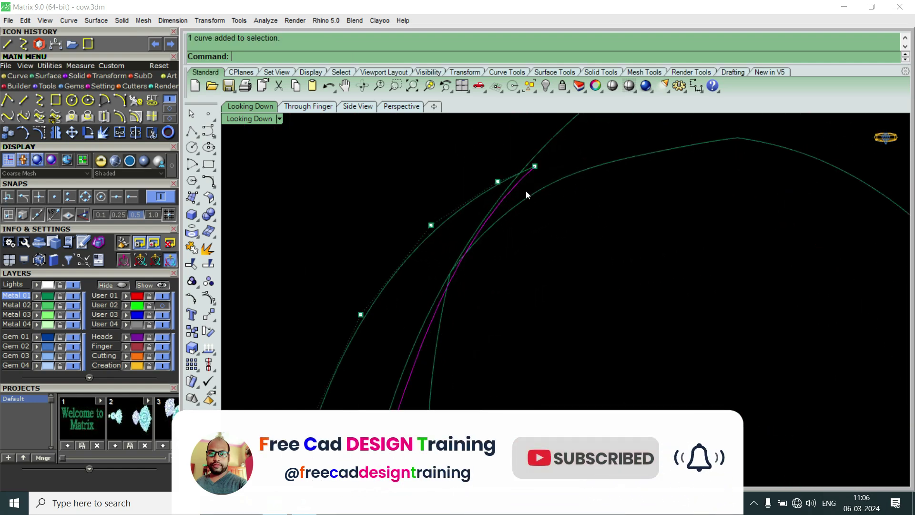
left_click(39, 133)
scroll(482, 241, "down", 3)
scroll(482, 241, "down", 4)
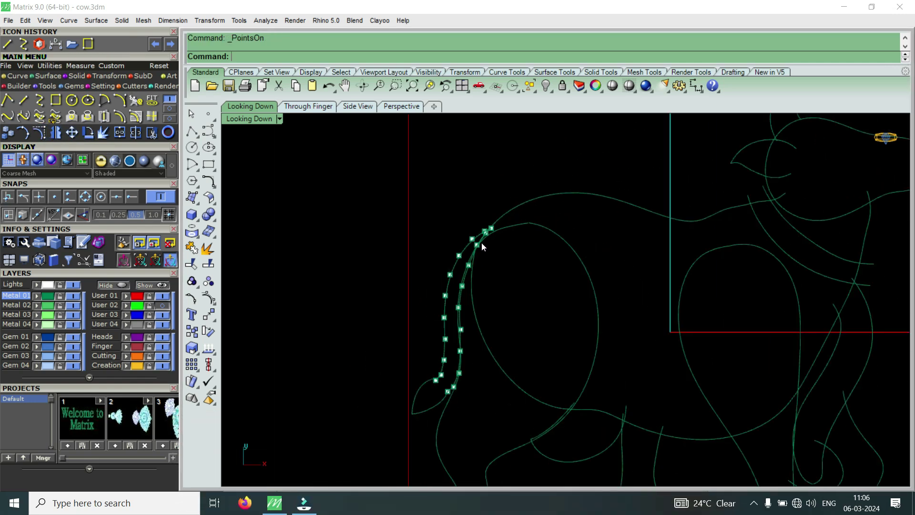
Move the coincident upper end points of both tail curves up onto the cow's back outline.
scroll(482, 242, "up", 5)
scroll(482, 215, "up", 3)
left_click_drag(443, 178, 520, 245)
left_click(72, 133)
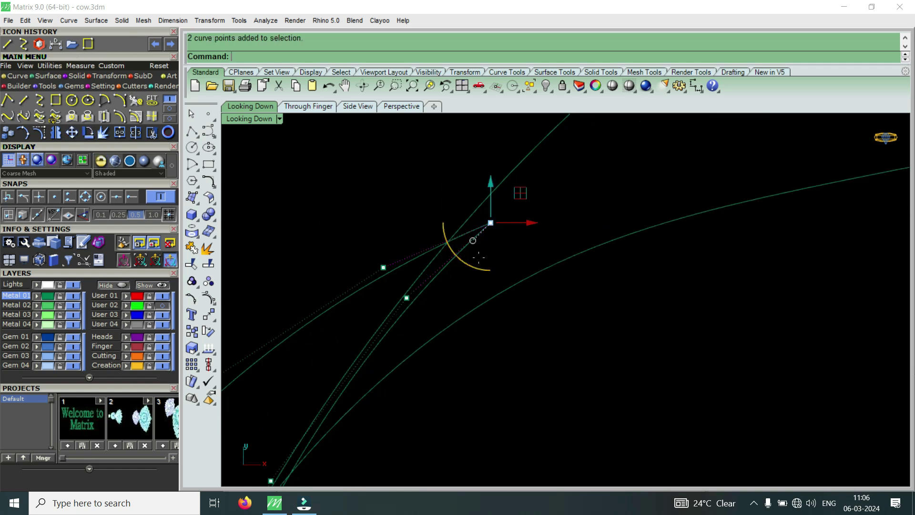
left_click(525, 235)
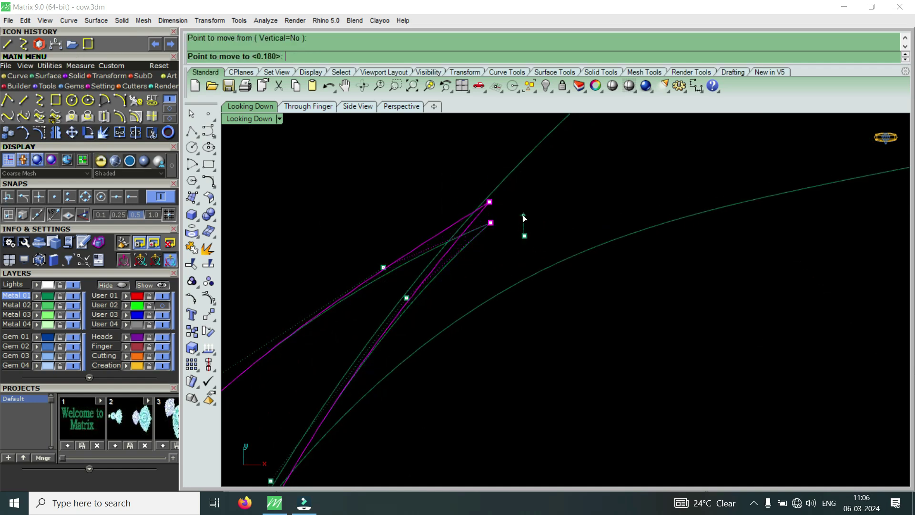
left_click(523, 214)
Nudge the inner tail curve's control point just below its upper end upward to smooth the join.
left_click_drag(389, 282, 429, 325)
left_click(407, 262)
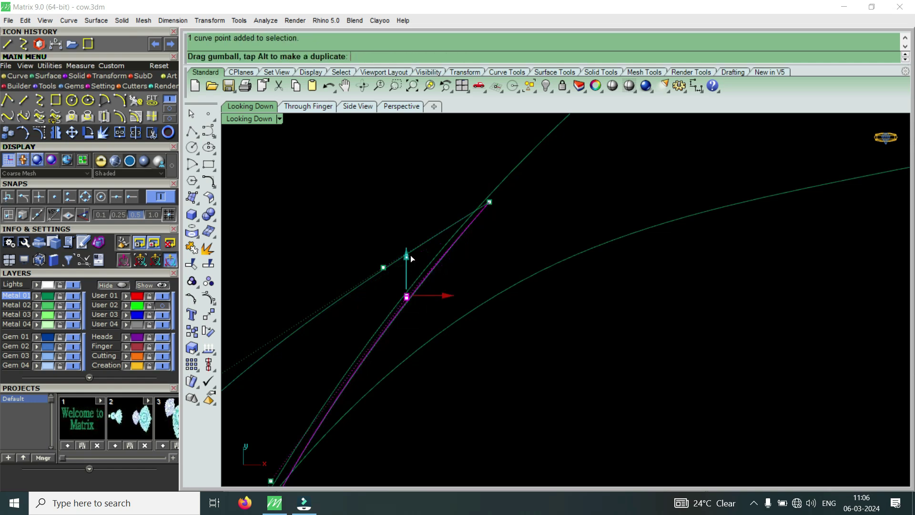
scroll(463, 253, "down", 5)
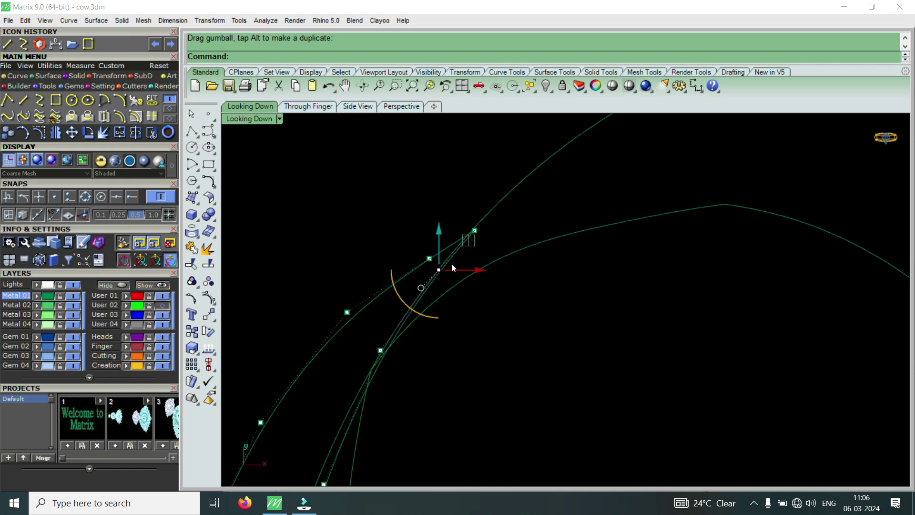
Adjust the outer tail curve's second control point from the upper end to smooth its start at the back outline.
scroll(514, 249, "down", 5)
scroll(466, 234, "up", 7)
left_click_drag(427, 215, 465, 283)
left_click(461, 239)
scroll(471, 230, "down", 5)
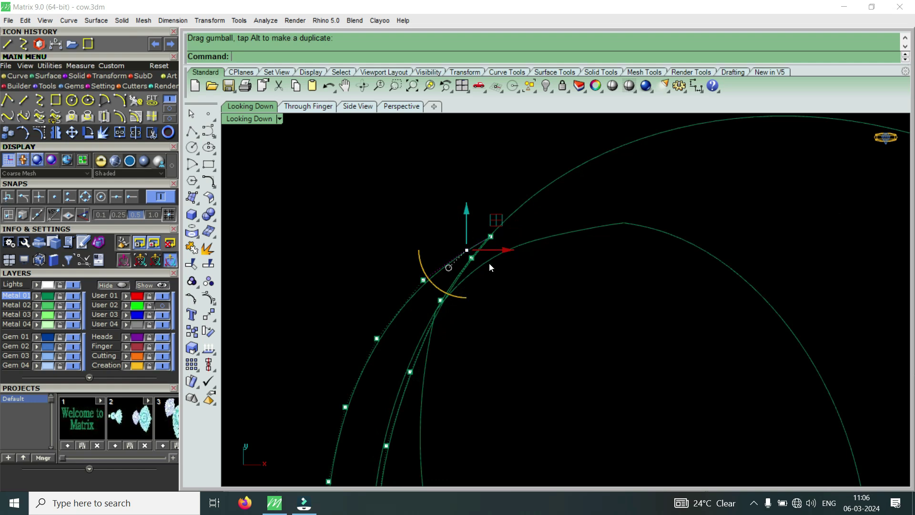
scroll(516, 257, "down", 6)
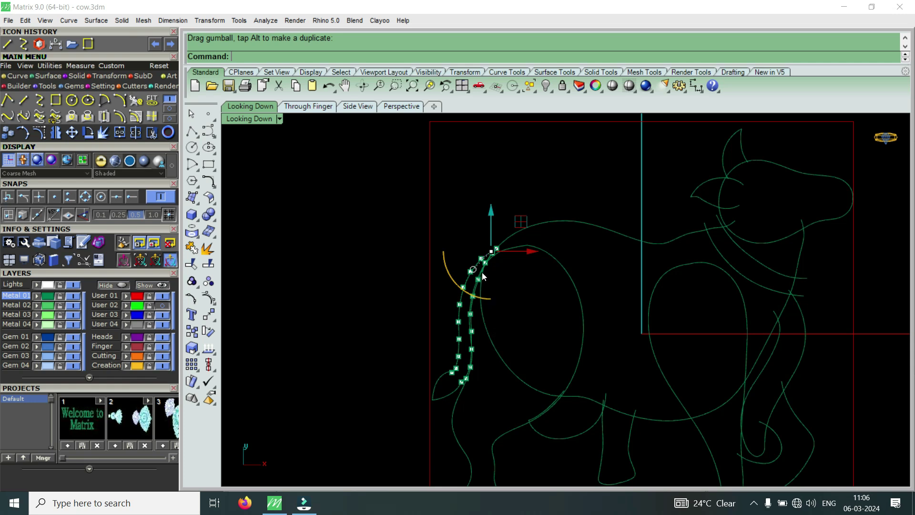
Adjust the outer tail curve's third control point from the upper end to even out the bend.
scroll(482, 273, "up", 15)
left_click_drag(455, 195, 494, 245)
left_click(479, 202)
scroll(501, 262, "down", 5)
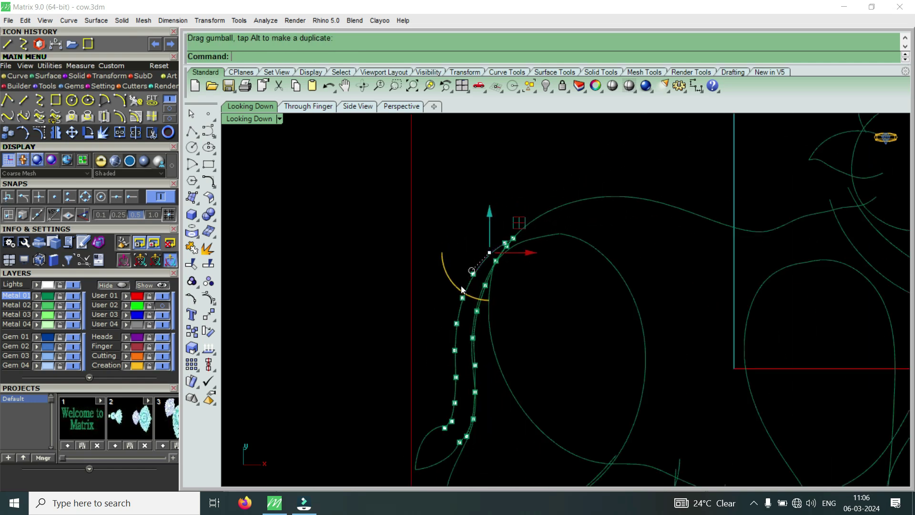
scroll(462, 289, "down", 6)
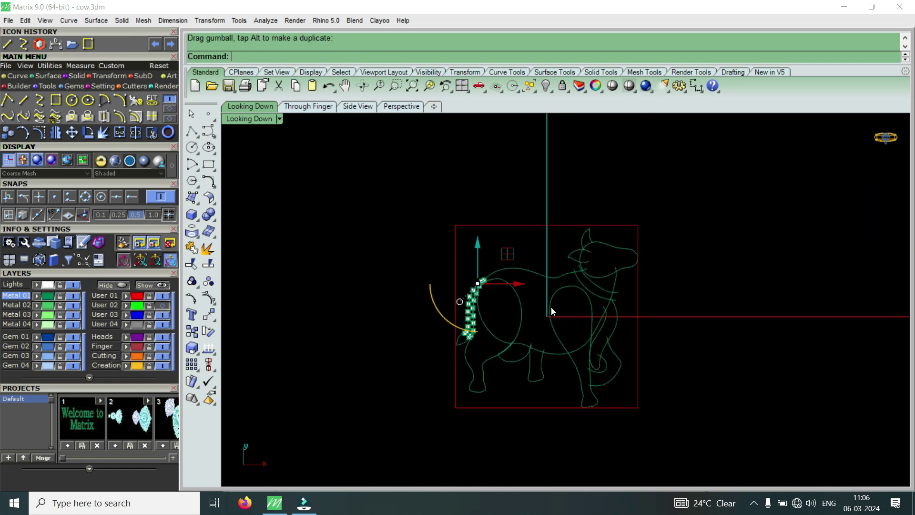
Turn off the control points of both tail curves and review the cow outline.
scroll(553, 309, "up", 4)
key("Escape")
key("Escape")
scroll(555, 304, "down", 4)
scroll(484, 390, "up", 4)
scroll(479, 362, "up", 4)
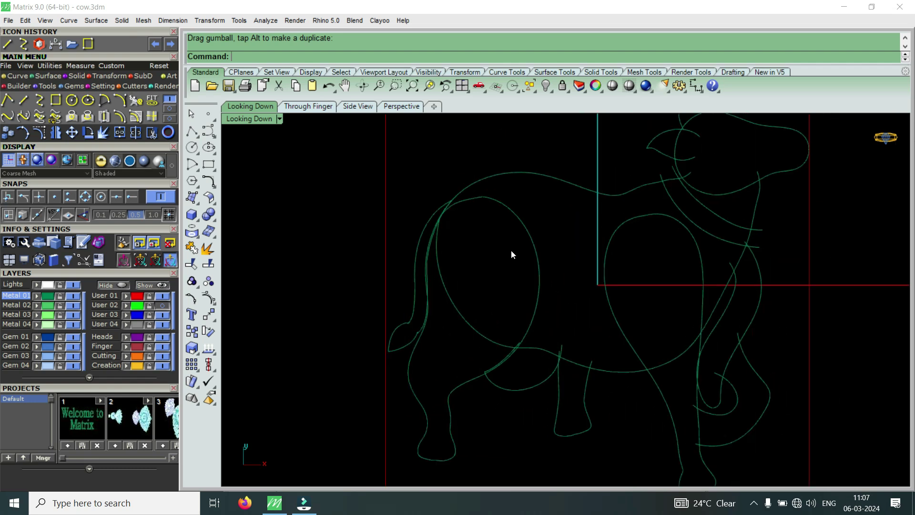
Select the curve running from the top of the thigh down the back of the hind leg and show its control points.
left_click(520, 223)
scroll(470, 196, "up", 2)
left_click(470, 197)
scroll(470, 195, "down", 1)
scroll(470, 195, "up", 2)
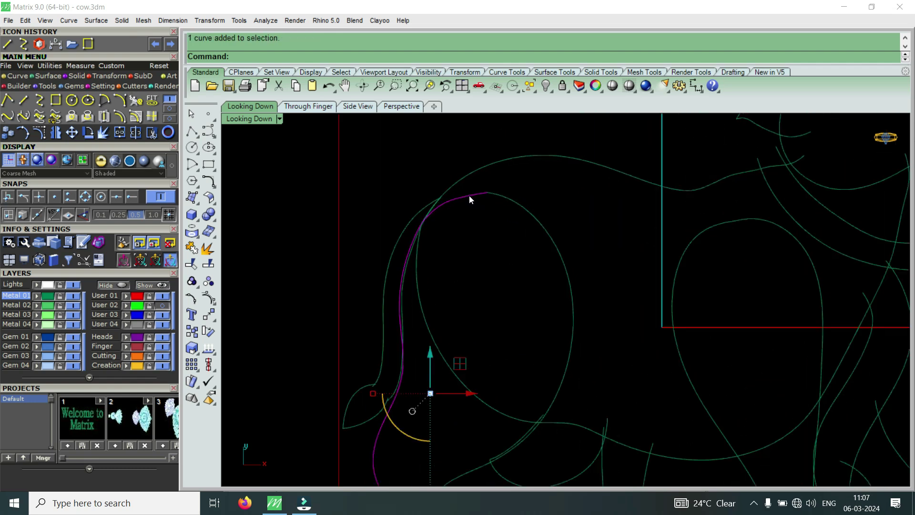
left_click(39, 132)
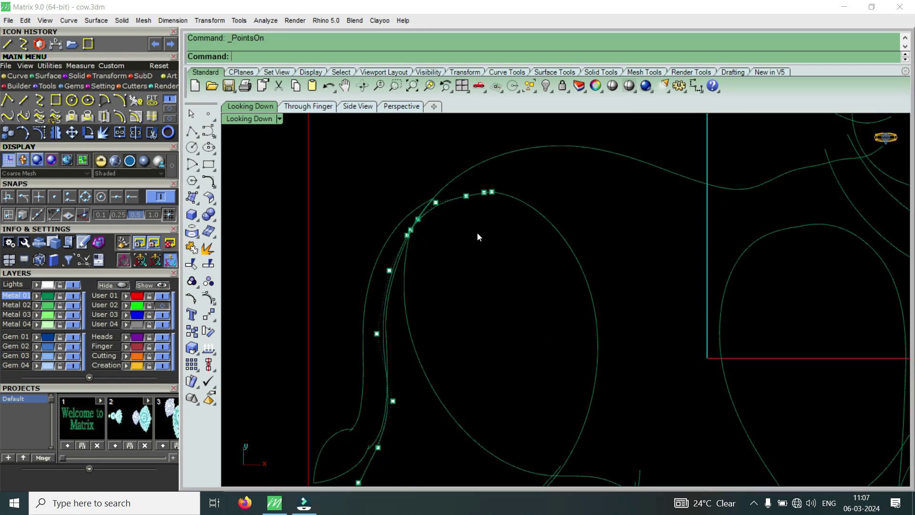
Adjust the hind leg curve's control point near its upper end to smooth the top of the thigh.
scroll(477, 233, "up", 3)
left_click_drag(455, 188, 530, 239)
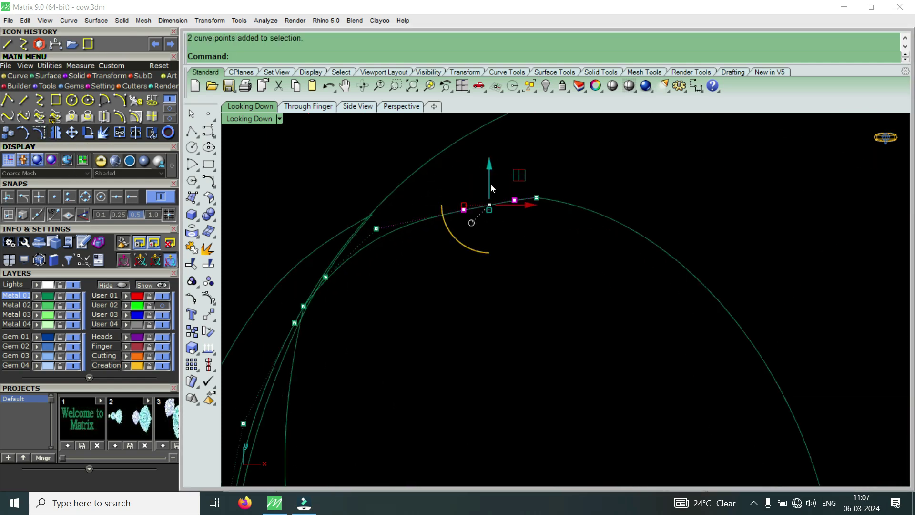
left_click_drag(426, 181, 486, 245)
scroll(514, 237, "down", 6)
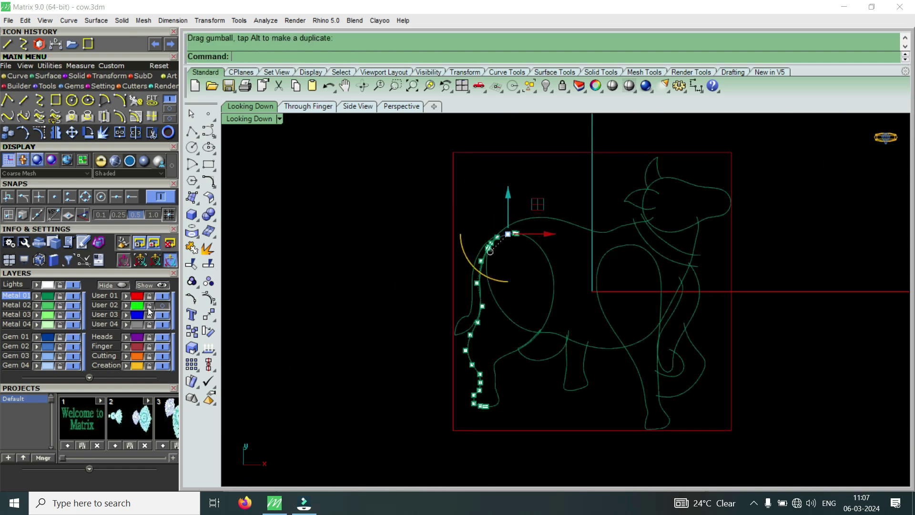
Turn on the User 02 reference layer and show the control points of the front leg's rear outline curve.
left_click(162, 305)
scroll(548, 238, "up", 5)
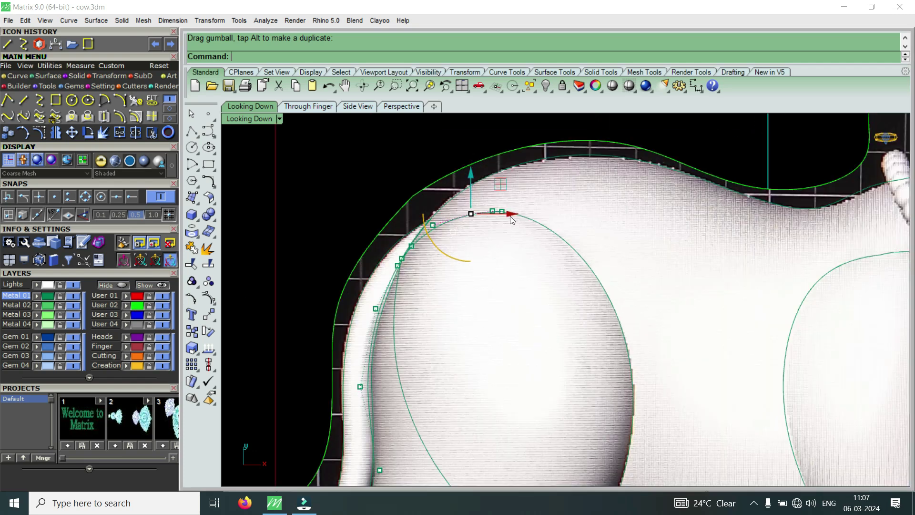
scroll(472, 216, "down", 5)
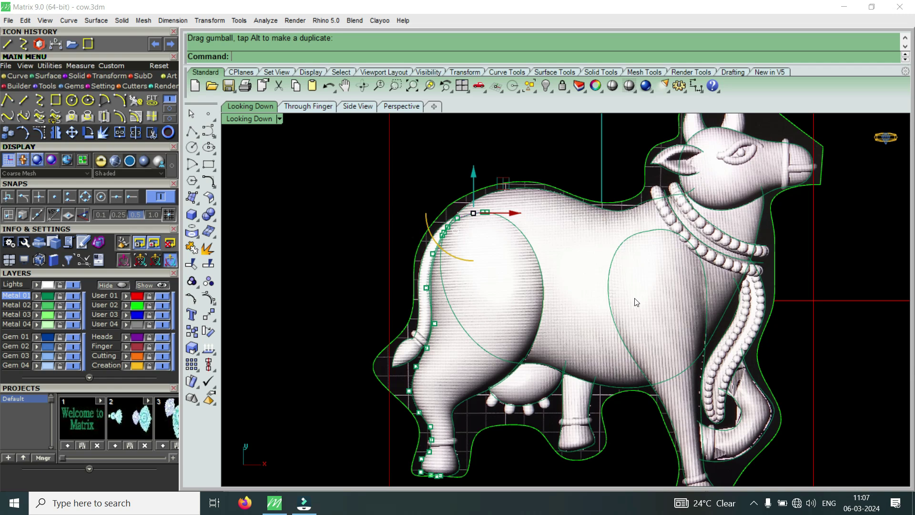
left_click(637, 236)
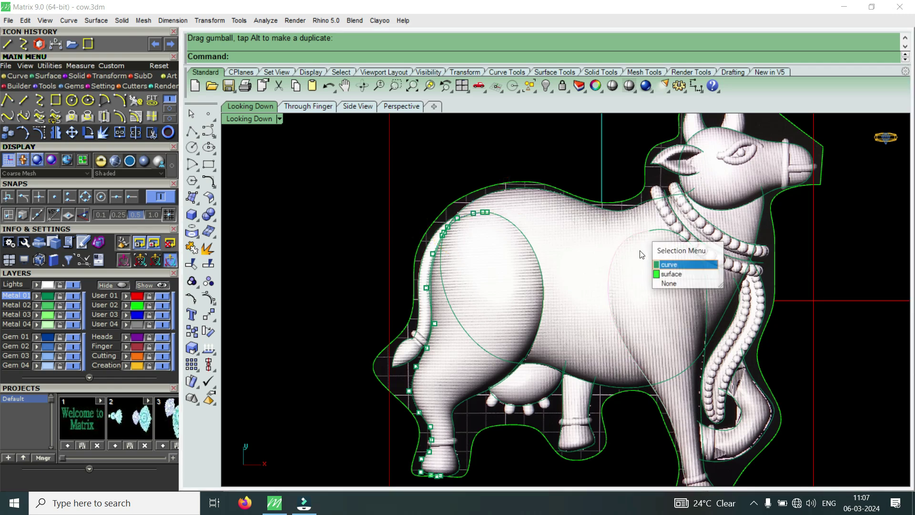
left_click(667, 270)
scroll(642, 243, "up", 3)
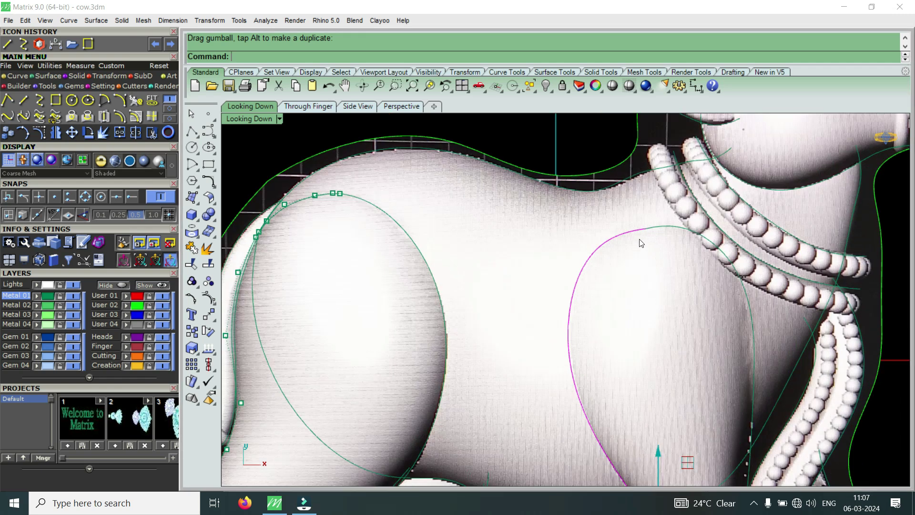
left_click(40, 133)
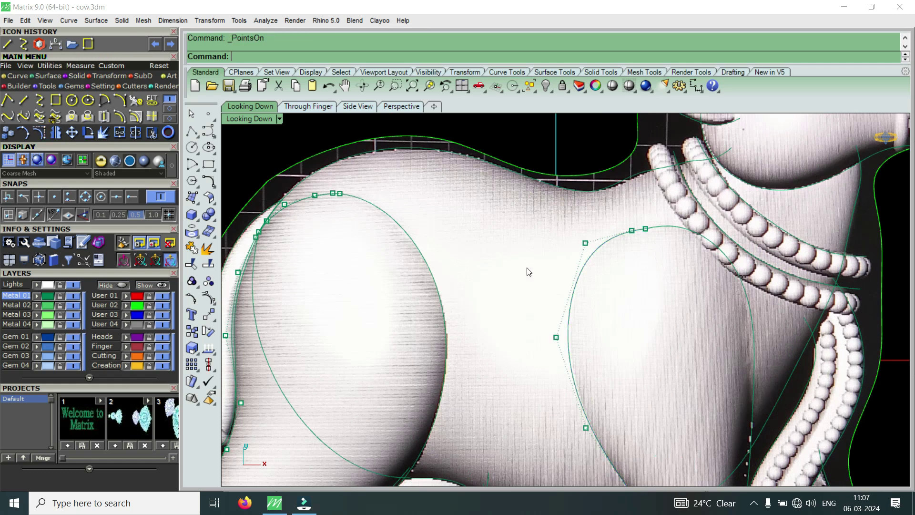
Move the corner control point at the upper rear of the shoulder curve slightly to refine its rounding.
left_click(585, 243)
left_click(632, 270)
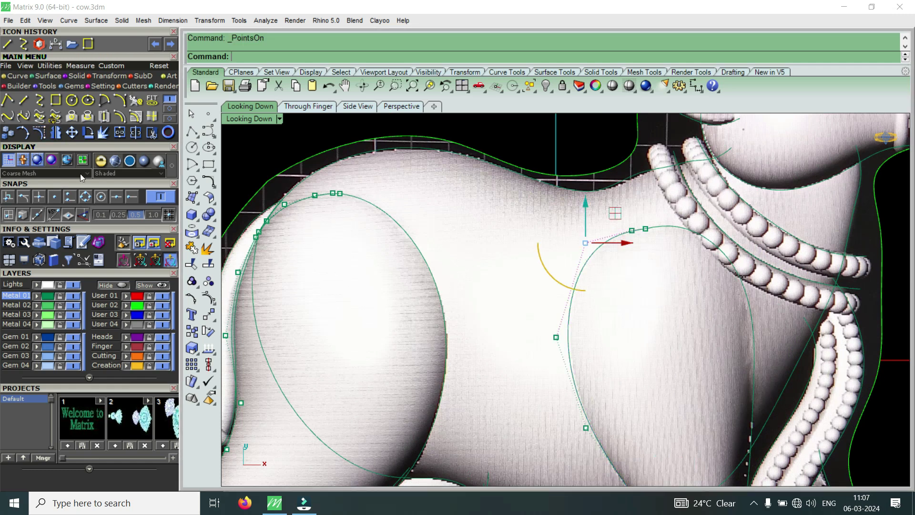
left_click(72, 132)
scroll(605, 262, "up", 3)
left_click(613, 262)
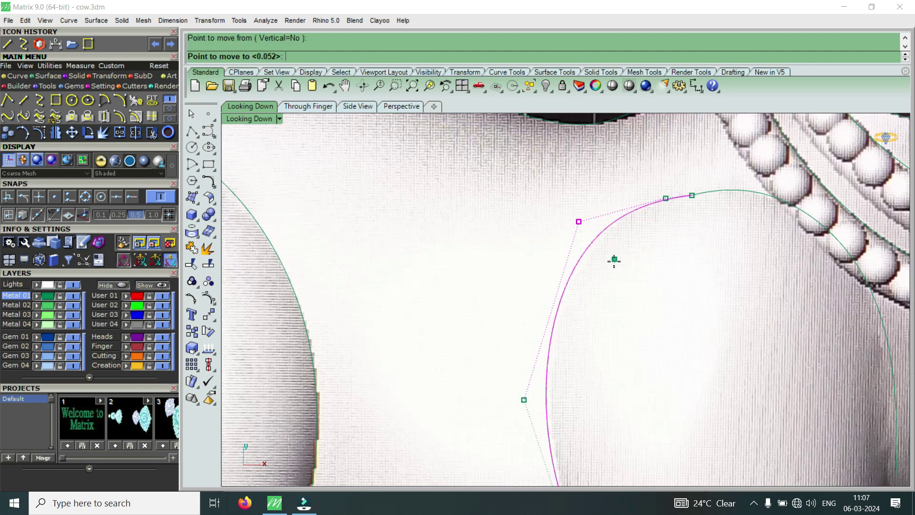
scroll(618, 265, "down", 2)
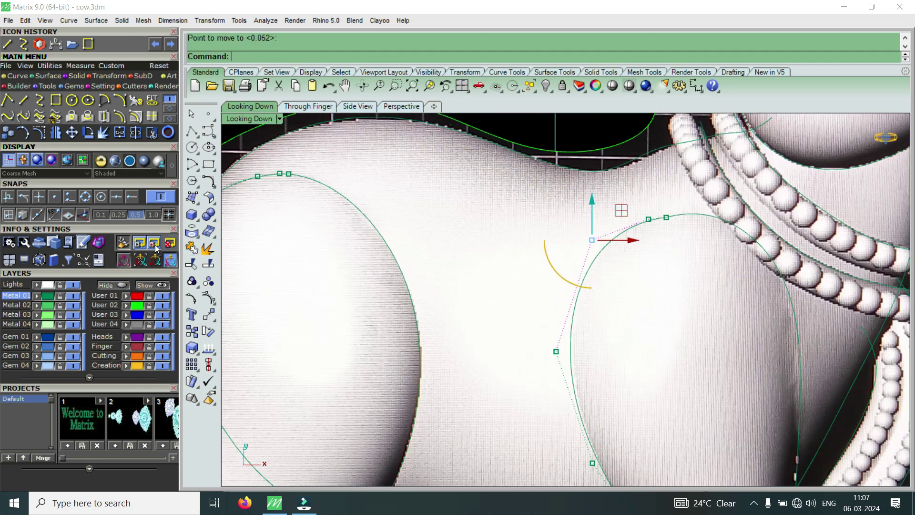
Hide the User 02 layer, show the front leg's front curve control points and lower the one near the shoulder top.
left_click(160, 306)
key("Escape")
left_click(725, 219)
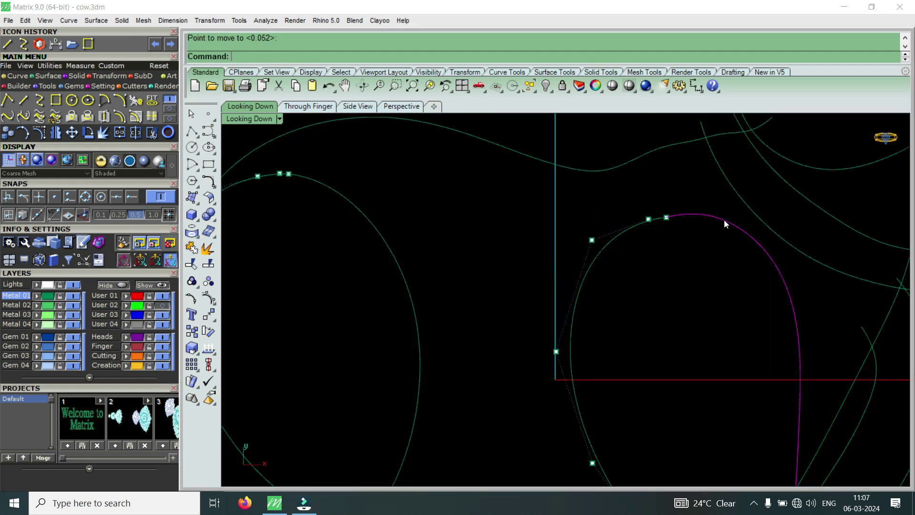
left_click(39, 132)
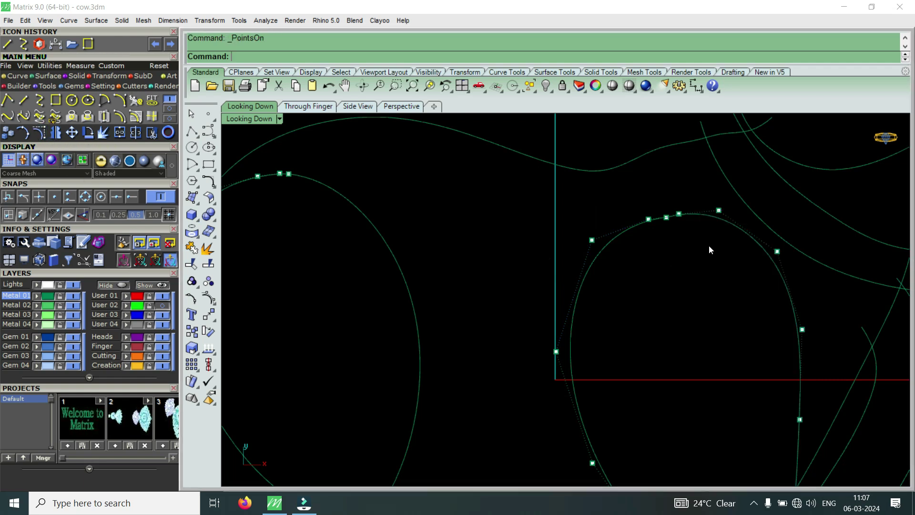
scroll(693, 192, "up", 3)
left_click(717, 211)
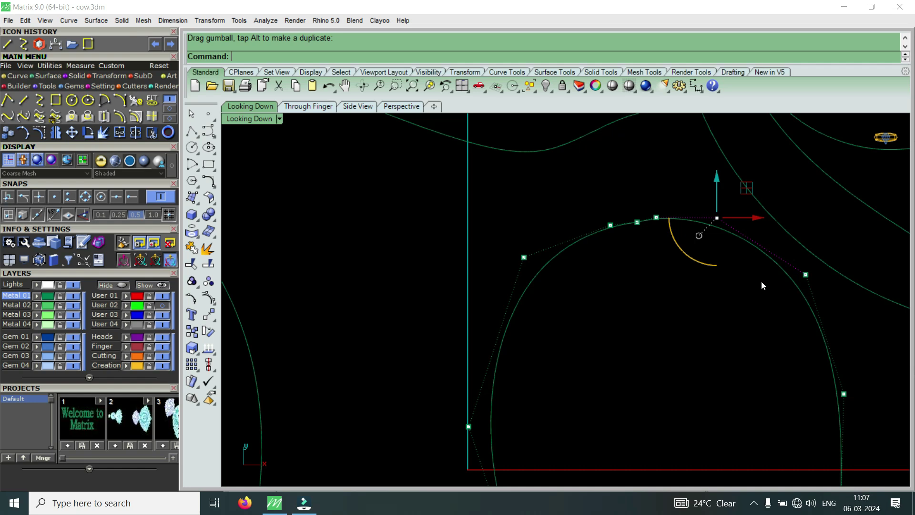
Adjust the control point beside the joint of the two shoulder curves to smooth the top of the shoulder.
scroll(636, 219, "up", 6)
left_click_drag(619, 205, 654, 252)
scroll(639, 210, "up", 4)
left_click_drag(640, 196, 650, 192)
scroll(608, 215, "down", 8)
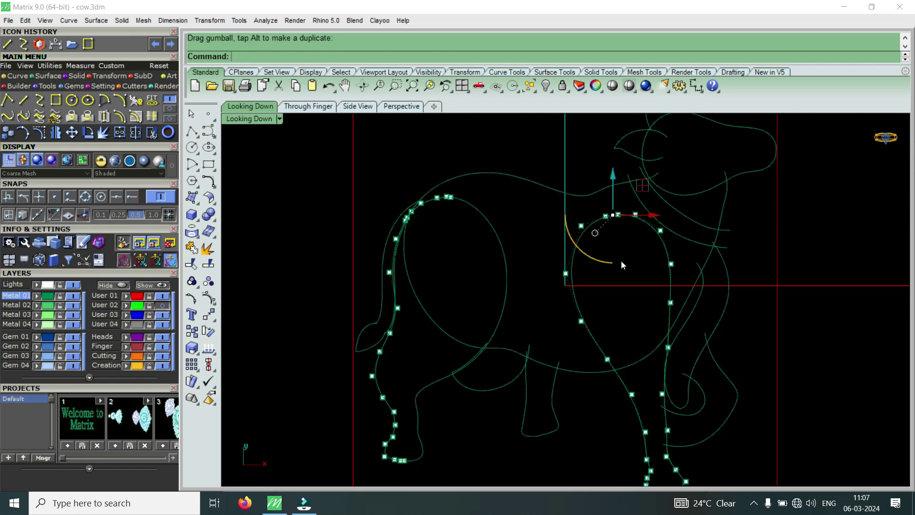
Turn on the User 02 reference layer and move the control point above the front anklet onto the leg's rear edge.
scroll(646, 375, "up", 3)
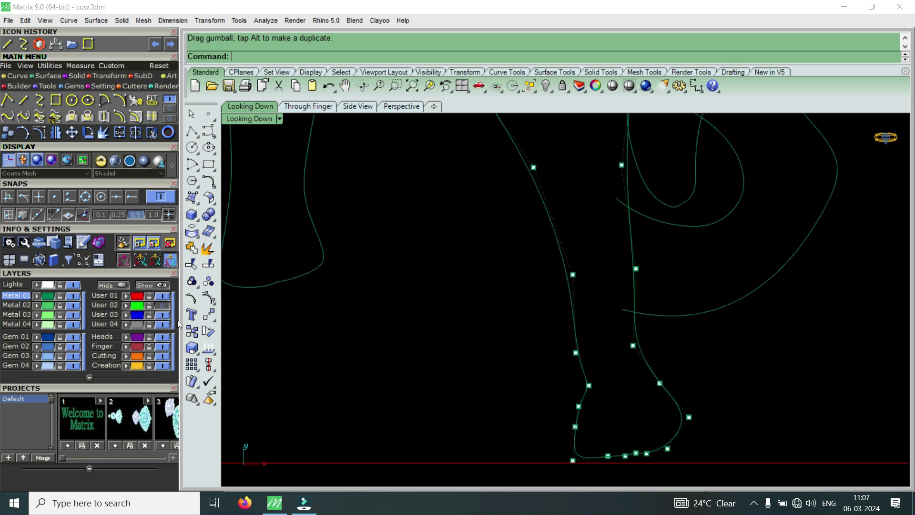
left_click(162, 307)
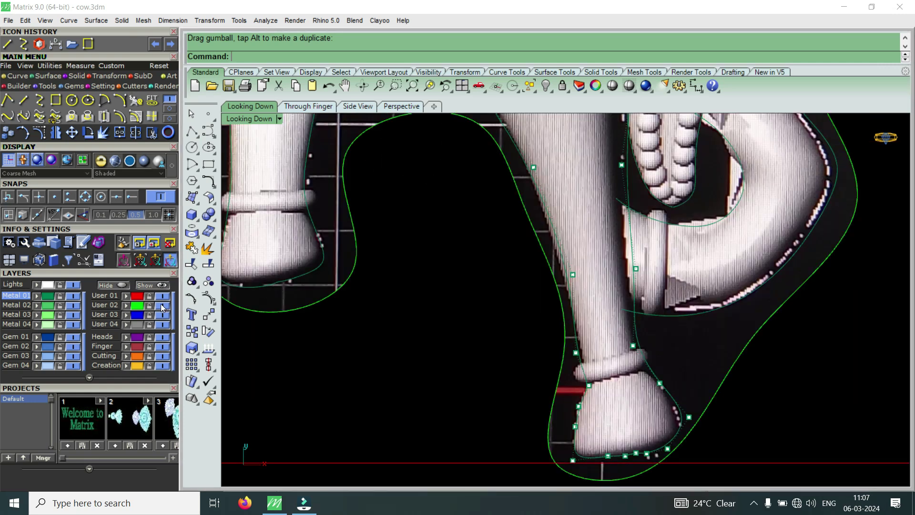
left_click(576, 351)
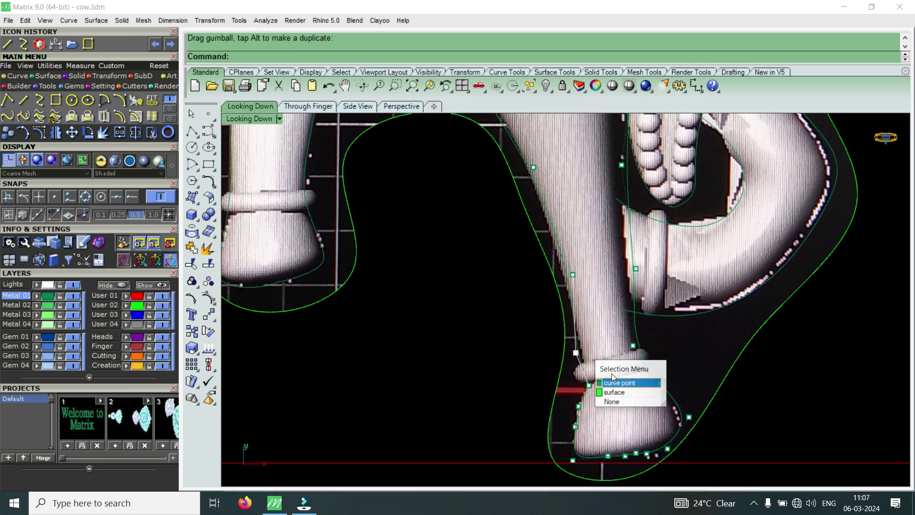
left_click(619, 382)
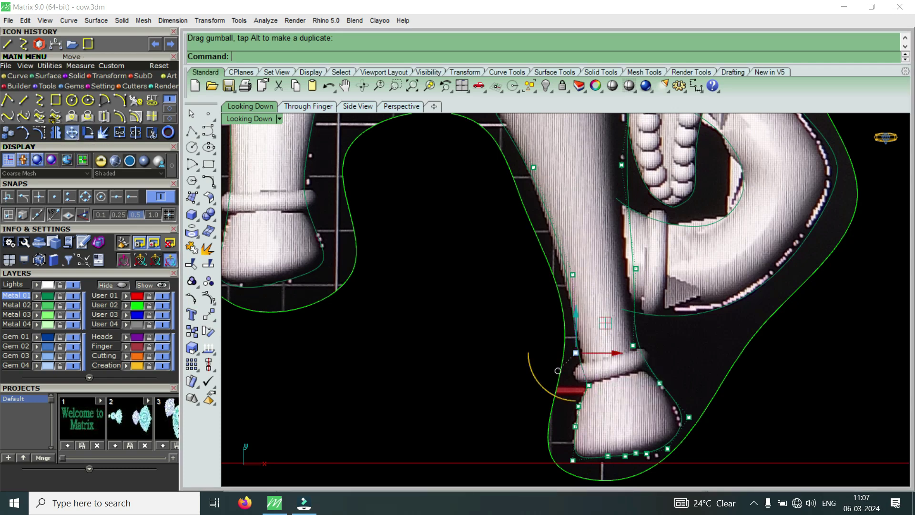
left_click(72, 133)
scroll(586, 344, "up", 8)
left_click(587, 344)
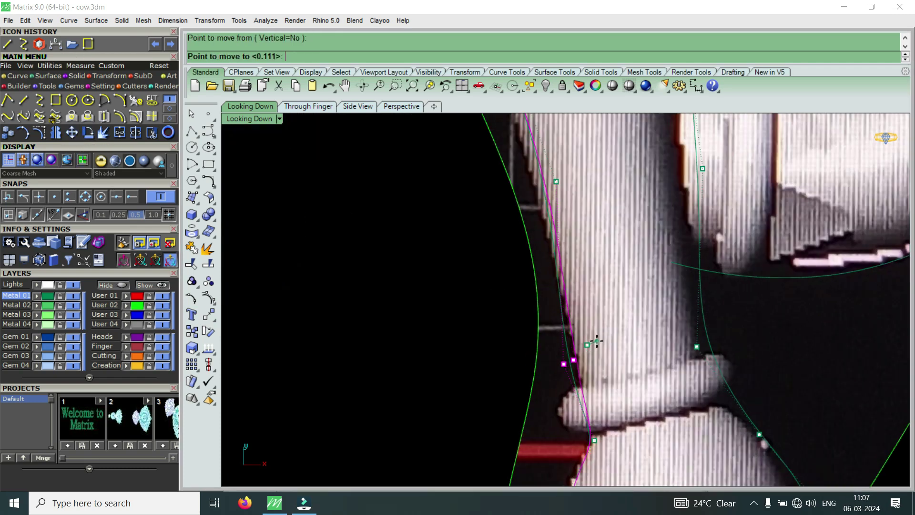
left_click(598, 340)
scroll(548, 370, "down", 6)
Move the control point midway up the front leg's rear curve outward onto the leg's rear edge.
scroll(551, 271, "up", 4)
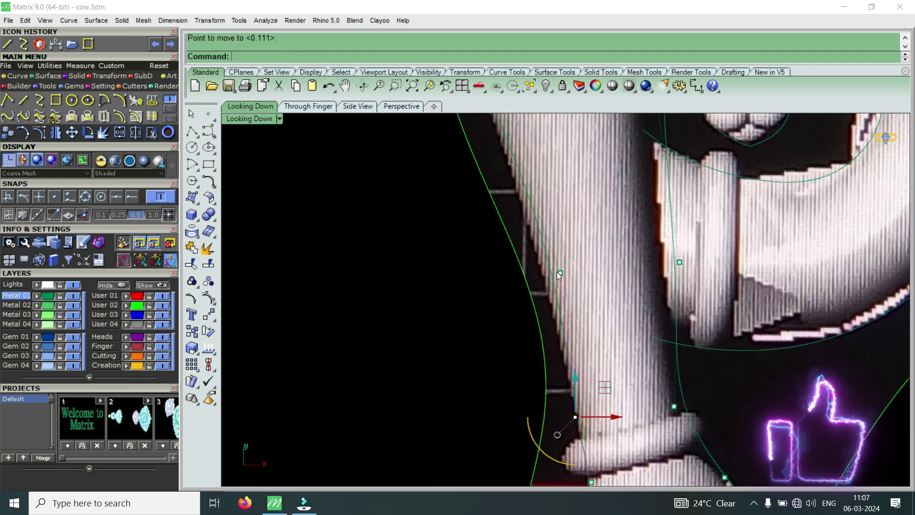
left_click(559, 273)
left_click(608, 302)
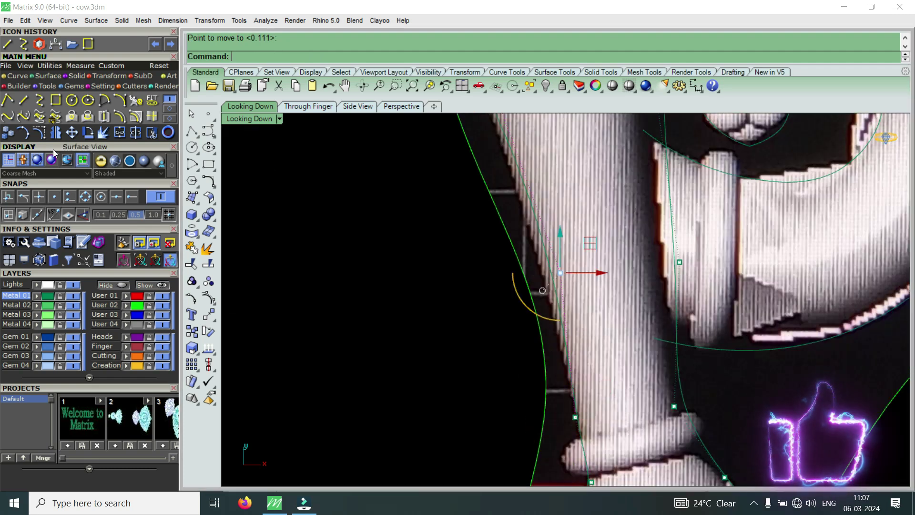
left_click(72, 133)
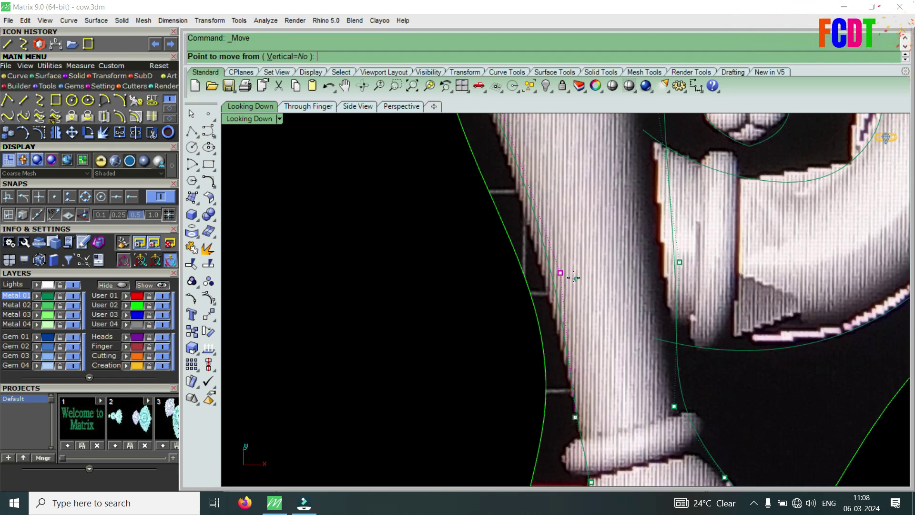
scroll(573, 274, "up", 1)
left_click(576, 270)
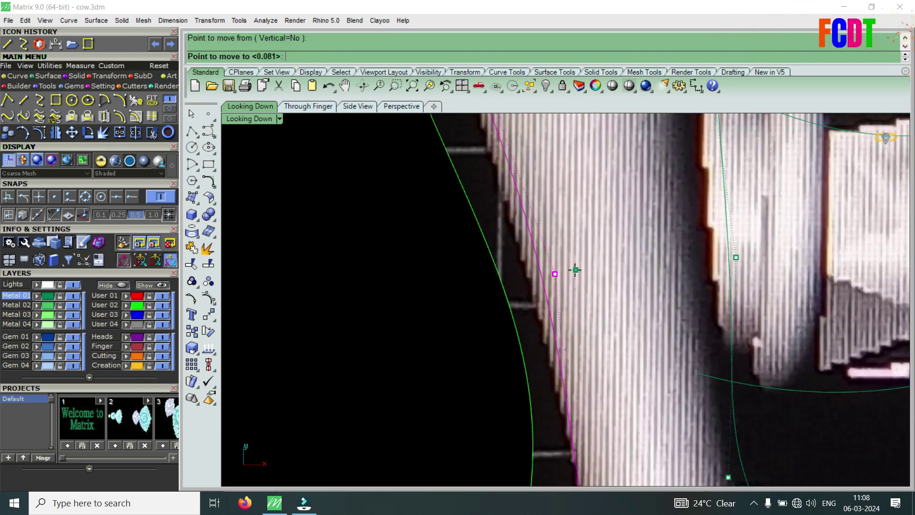
left_click(536, 276)
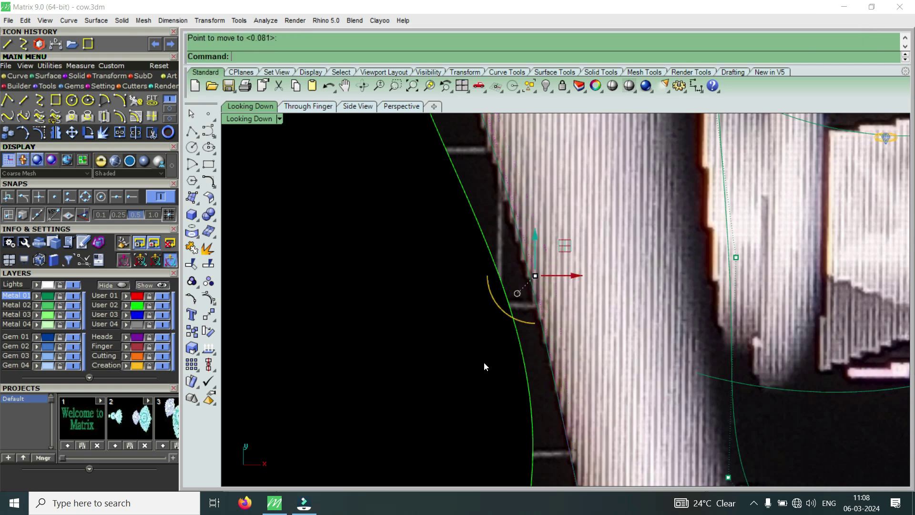
Move the control point where the front leg meets the belly down along the leg's rear edge to match the reference.
scroll(486, 361, "down", 3)
scroll(455, 226, "up", 2)
scroll(457, 238, "down", 2)
scroll(497, 264, "up", 4)
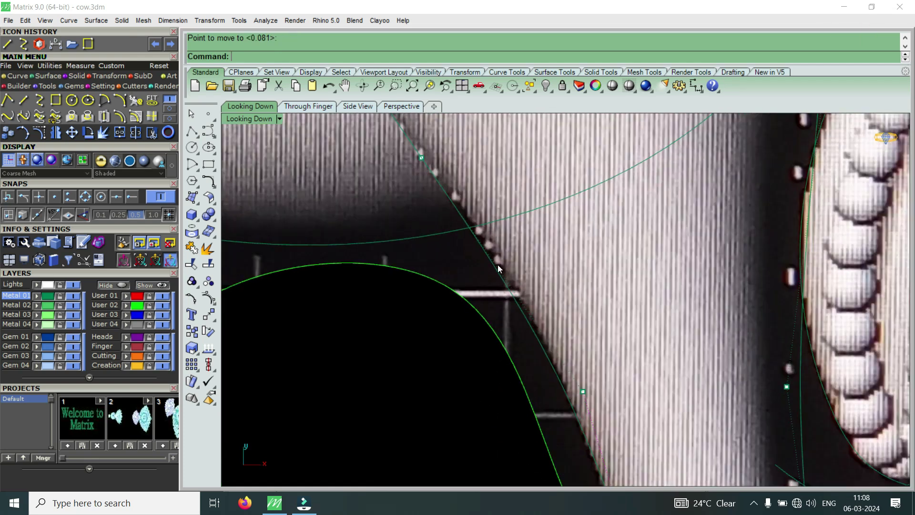
scroll(565, 377, "down", 3)
scroll(458, 246, "up", 2)
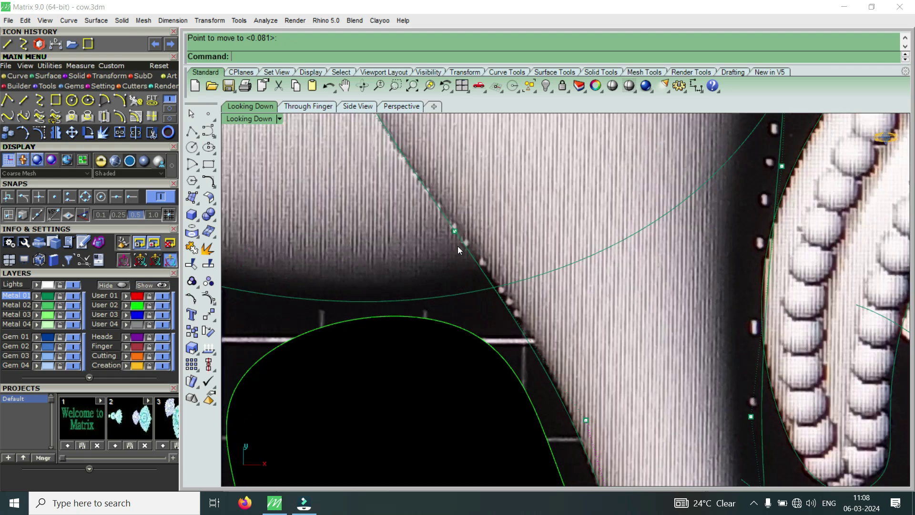
left_click(456, 231)
left_click(483, 261)
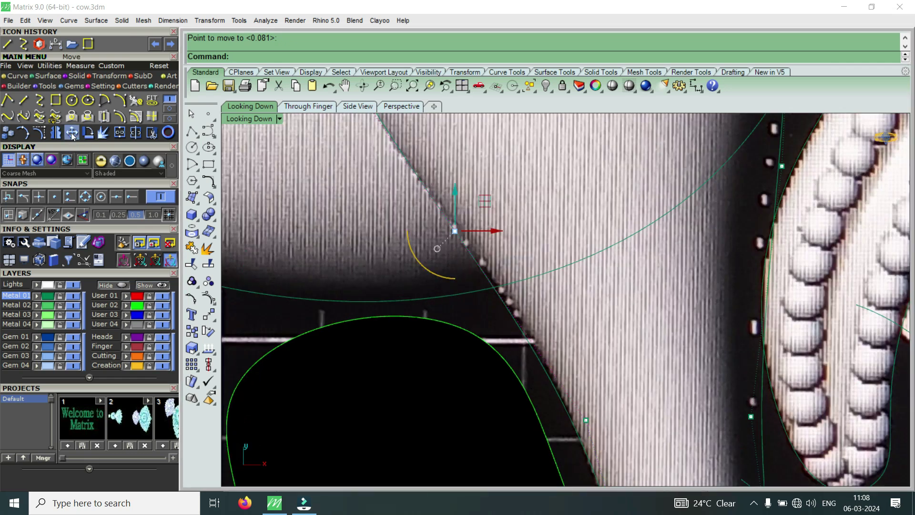
key("Return")
left_click(623, 329)
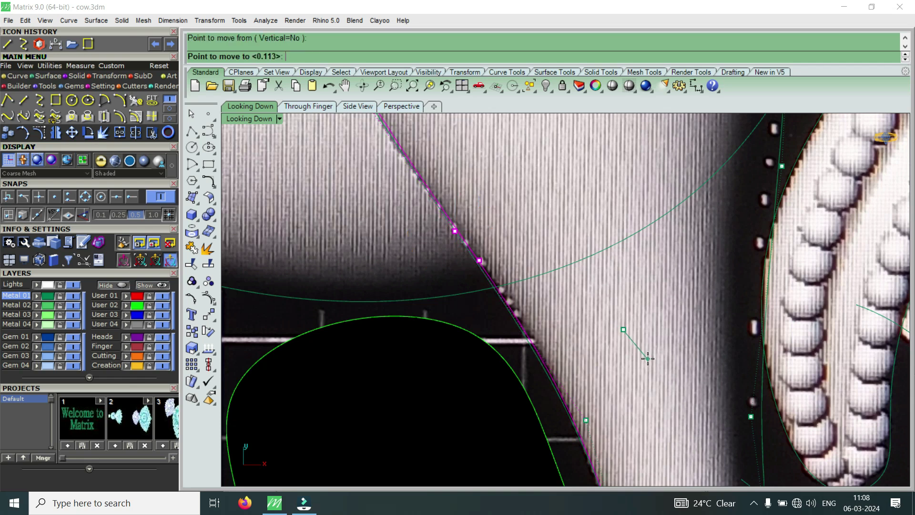
left_click(659, 376)
Shift the front leg curve's control point beside the raised leg's anklet slightly toward the standing leg.
scroll(497, 393, "down", 5)
scroll(451, 346, "down", 2)
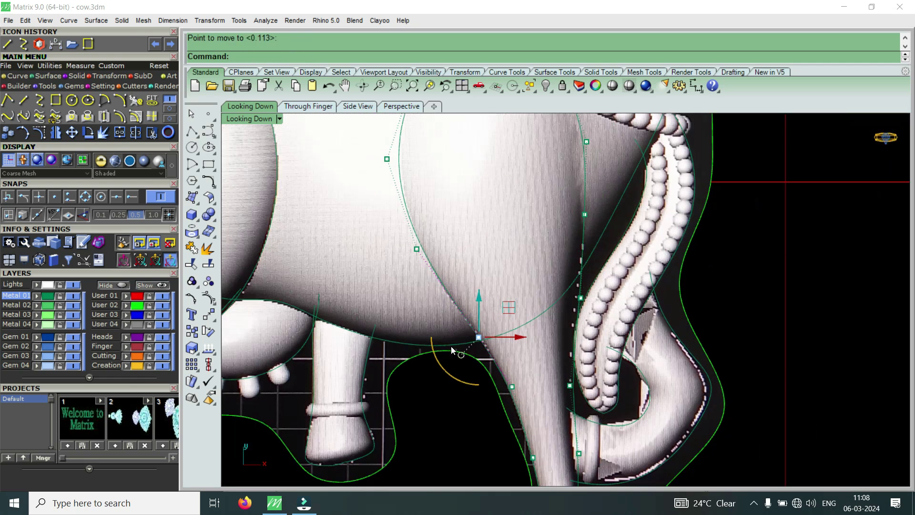
scroll(542, 325, "down", 2)
scroll(565, 382, "up", 4)
left_click(563, 398)
left_click(602, 429)
scroll(563, 409, "up", 6)
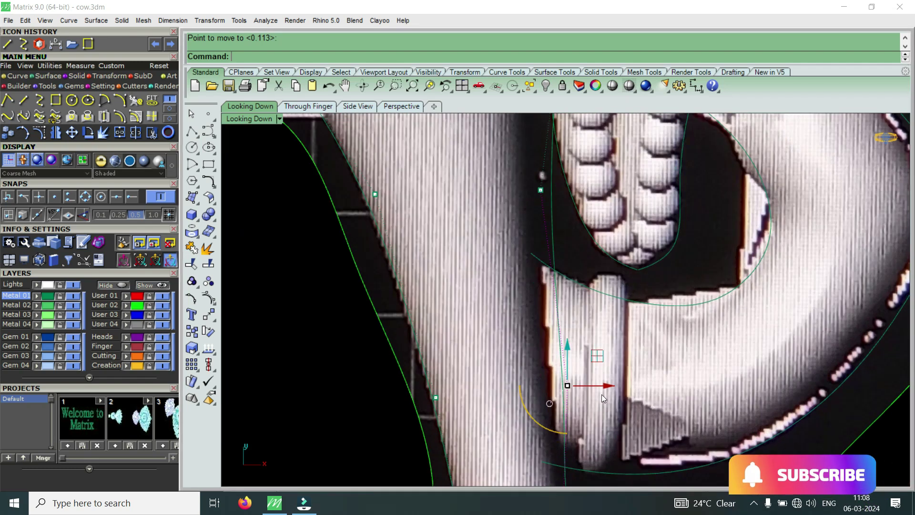
left_click_drag(604, 385, 592, 384)
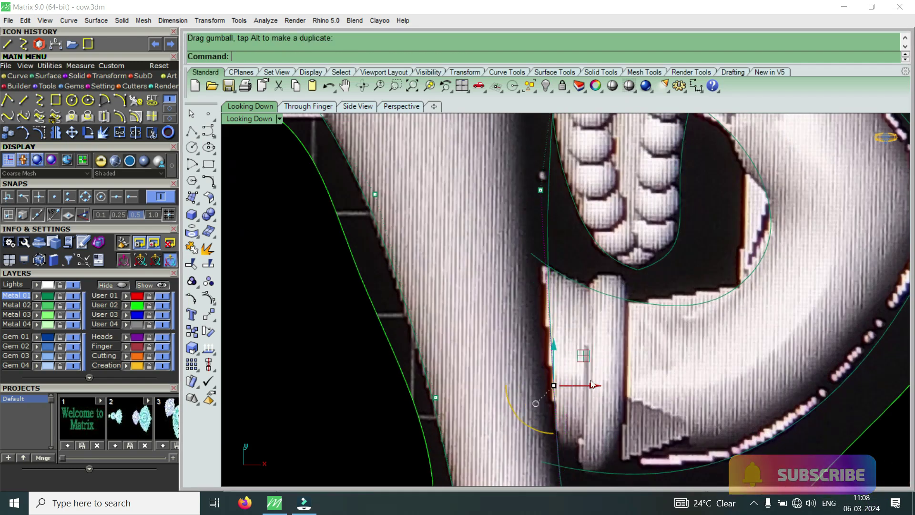
Shift the front leg curve's control point beside the lower end of the hanging bead strand slightly toward the leg.
scroll(593, 384, "down", 4)
scroll(556, 405, "up", 4)
scroll(562, 399, "down", 2)
scroll(598, 452, "up", 2)
scroll(575, 450, "down", 3)
scroll(556, 360, "up", 2)
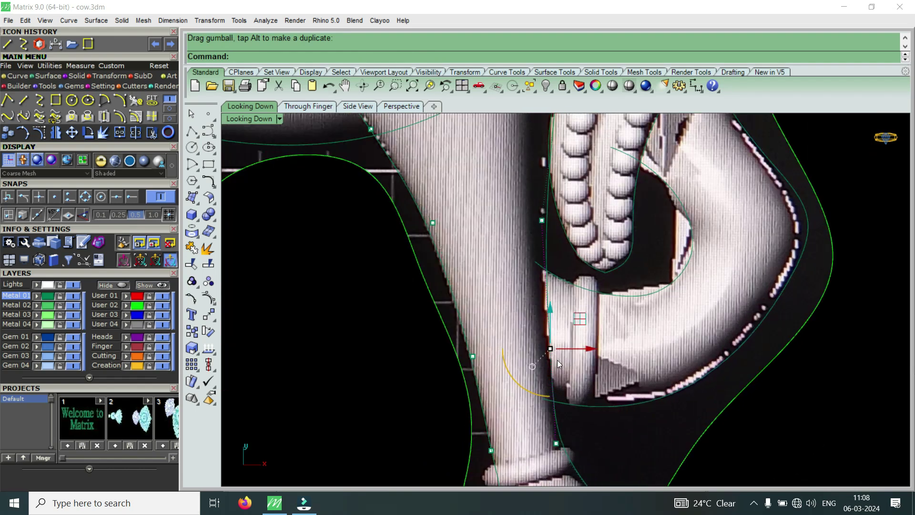
scroll(539, 286, "down", 2)
scroll(539, 259, "up", 4)
scroll(532, 256, "up", 3)
left_click(532, 256)
left_click(570, 287)
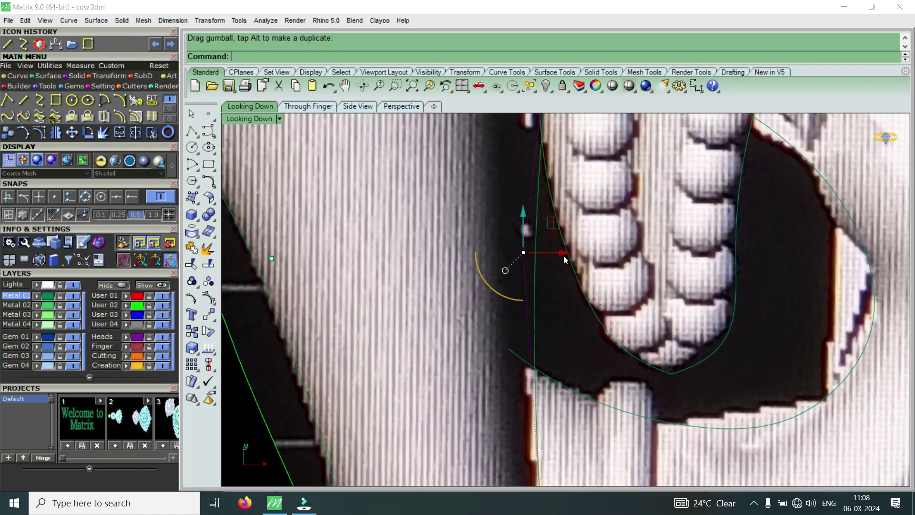
scroll(561, 259, "down", 5)
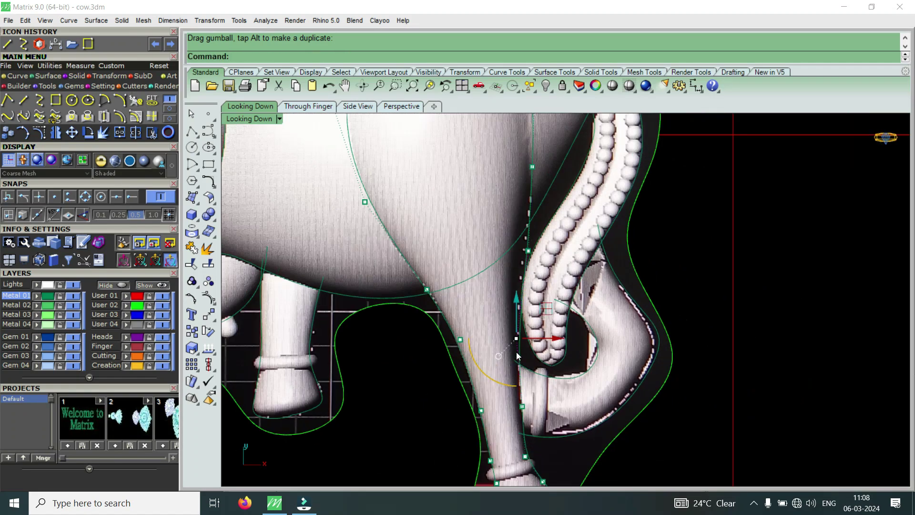
Shift the control point beside the middle of the hanging bead strand toward the leg edge and hide the curve's control points.
scroll(514, 262, "up", 3)
left_click(534, 249)
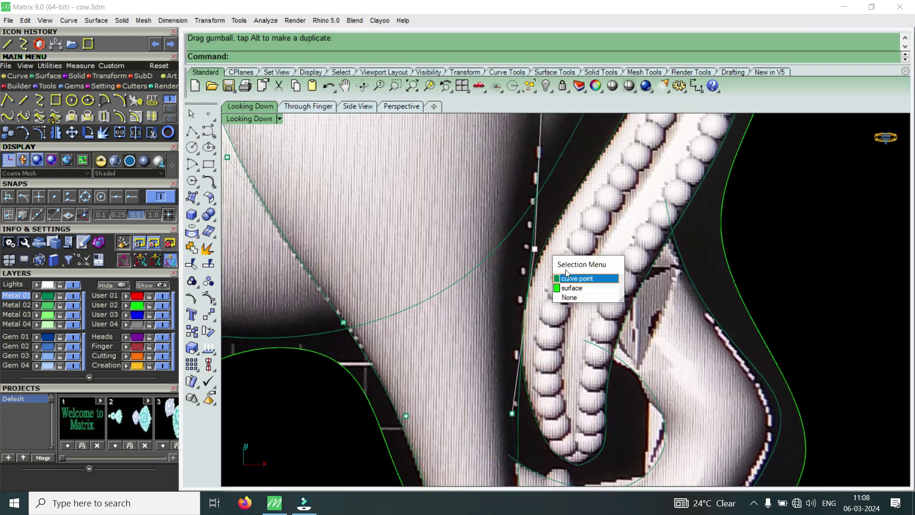
left_click(578, 279)
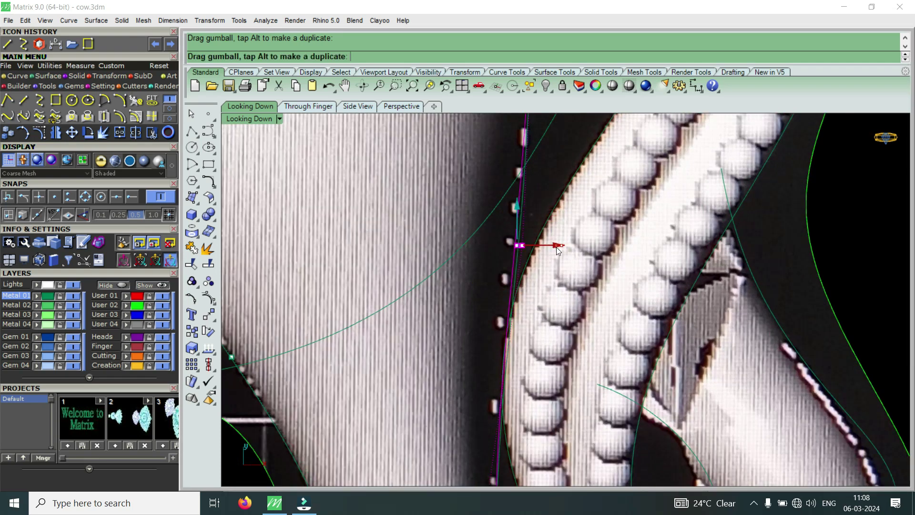
scroll(465, 344, "down", 3)
scroll(502, 319, "up", 4)
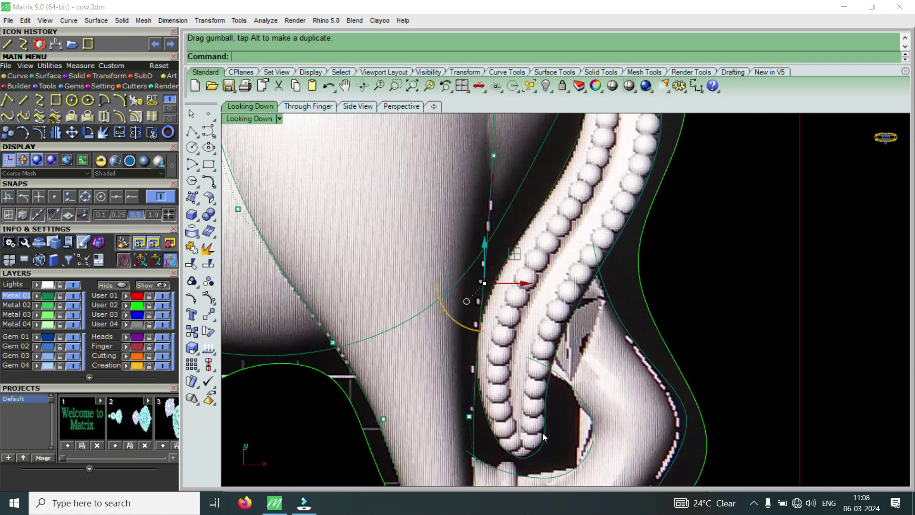
scroll(542, 433, "down", 5)
scroll(577, 205, "up", 6)
key("Escape")
left_click(569, 215)
left_click(606, 249)
scroll(556, 241, "down", 6)
key("Escape")
Show the back curve's control points and lower the one just behind the neck beads onto the back's edge.
scroll(416, 219, "up", 3)
left_click(416, 221)
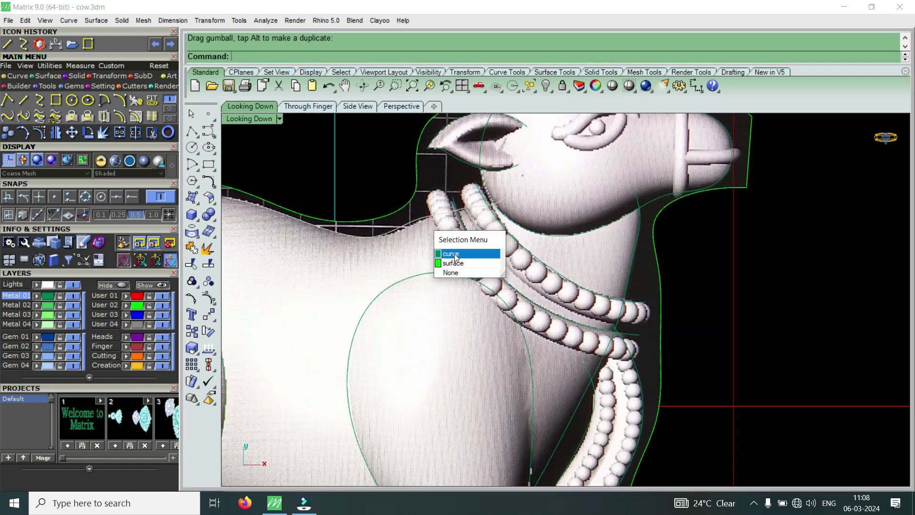
left_click(456, 258)
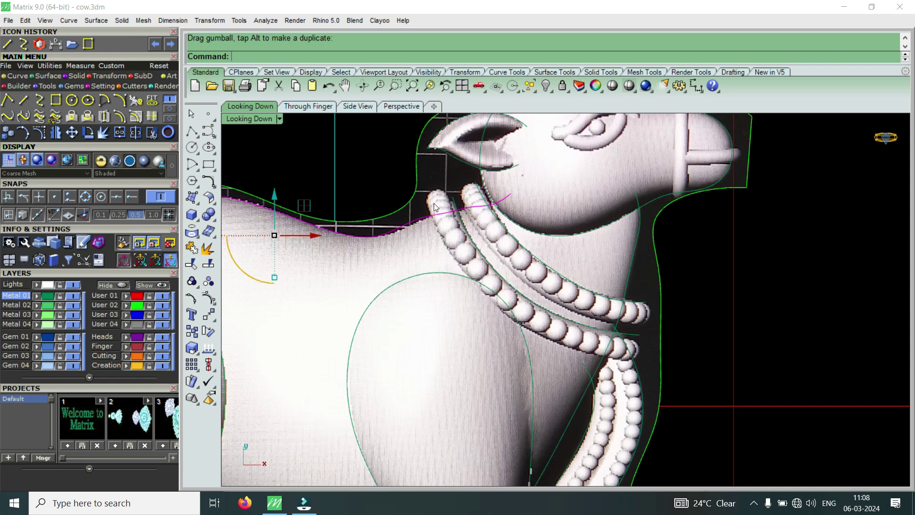
scroll(436, 207, "up", 2)
key("F10")
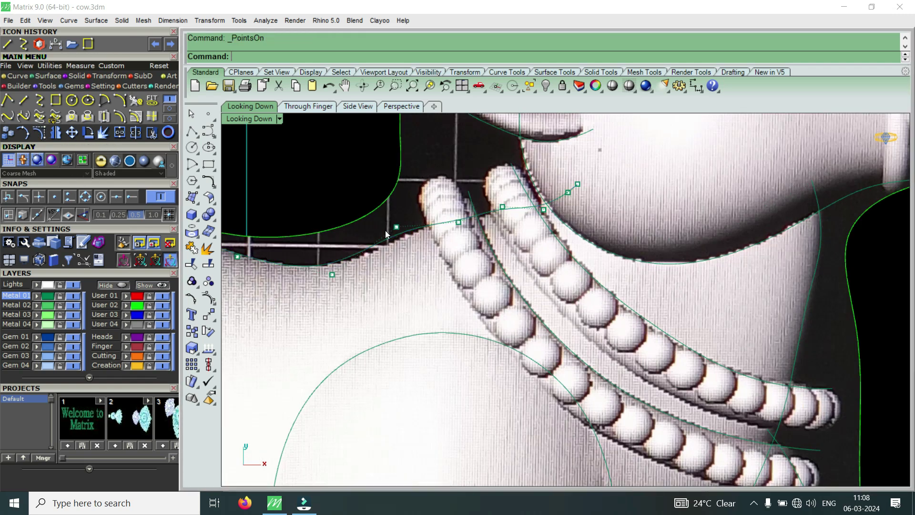
left_click(396, 227)
left_click(435, 257)
scroll(396, 213, "up", 2)
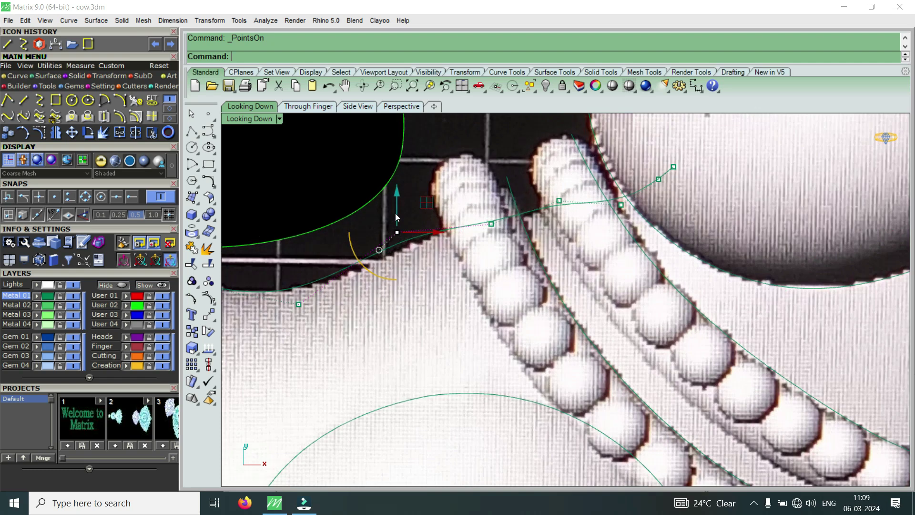
left_click_drag(398, 199, 406, 211)
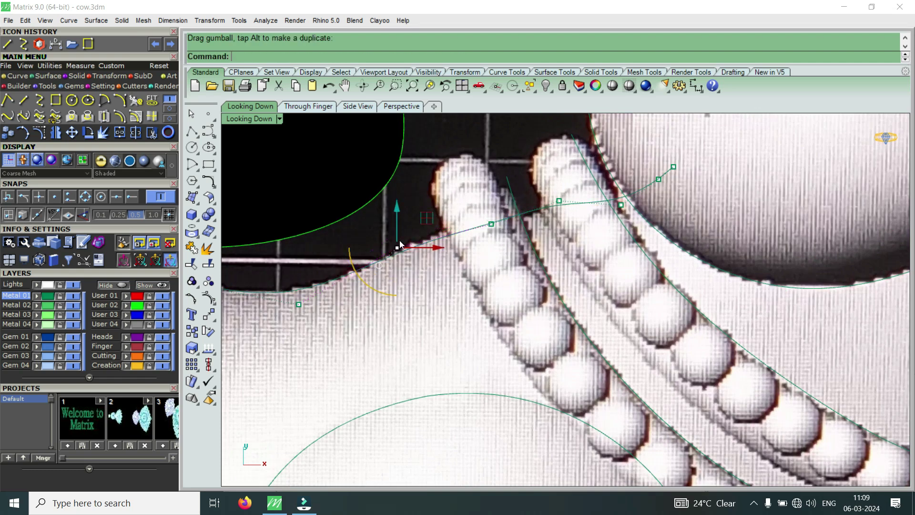
scroll(622, 215, "down", 2)
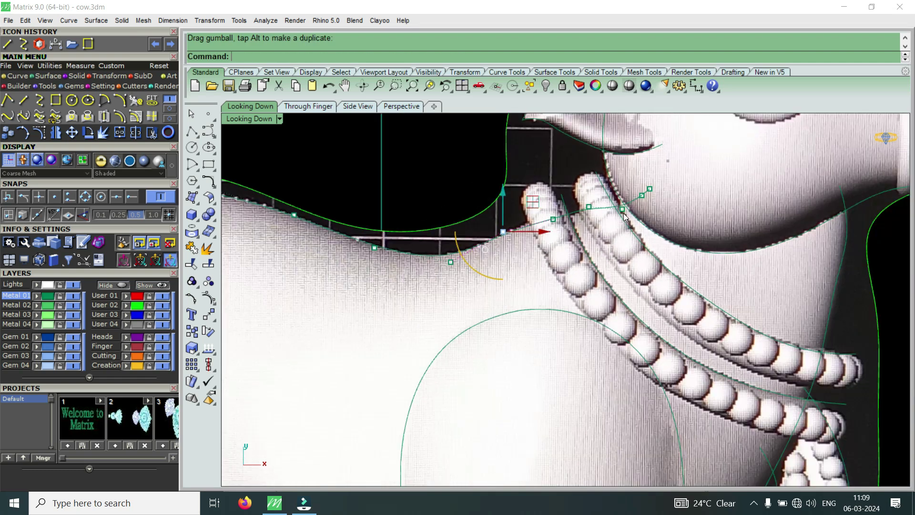
Lower the back curve's control point above the top of the rump slightly toward the body outline.
scroll(623, 213, "down", 2)
scroll(398, 208, "up", 2)
scroll(398, 205, "up", 2)
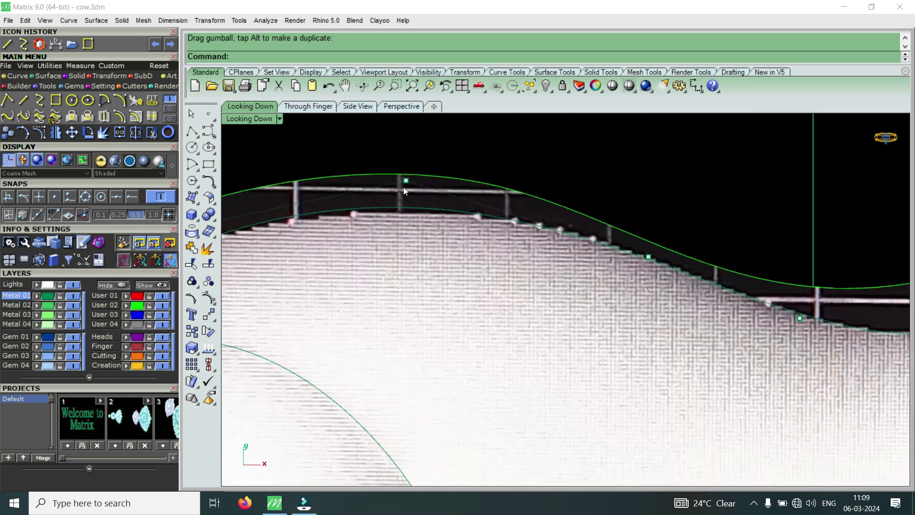
left_click(405, 182)
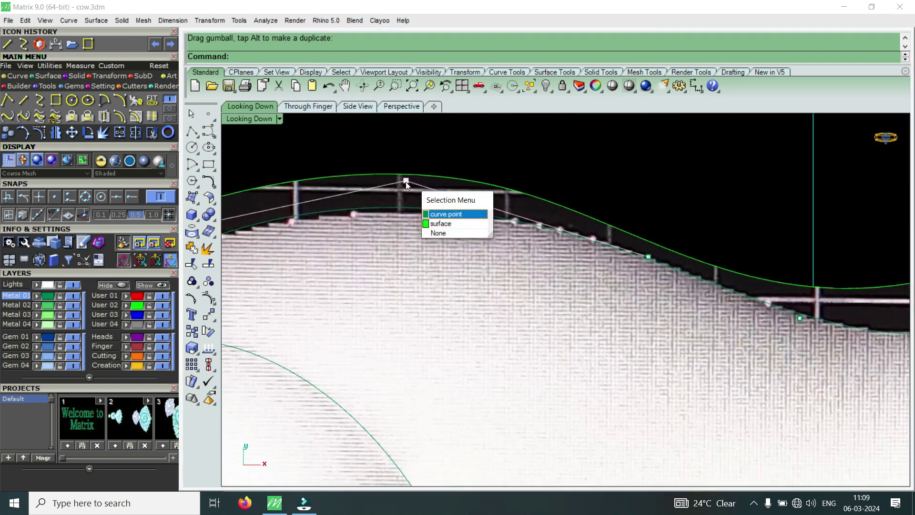
left_click(451, 214)
scroll(569, 296, "down", 6)
scroll(479, 219, "up", 4)
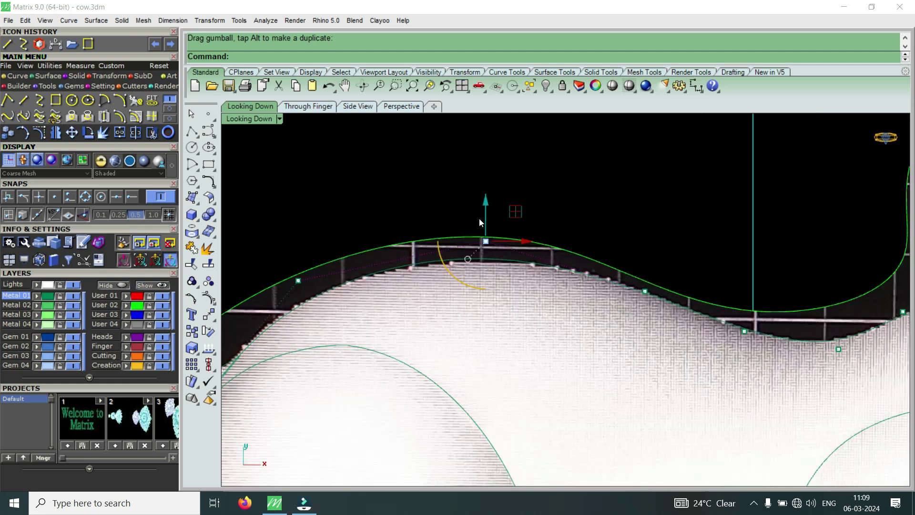
left_click_drag(488, 210, 490, 218)
scroll(397, 256, "down", 4)
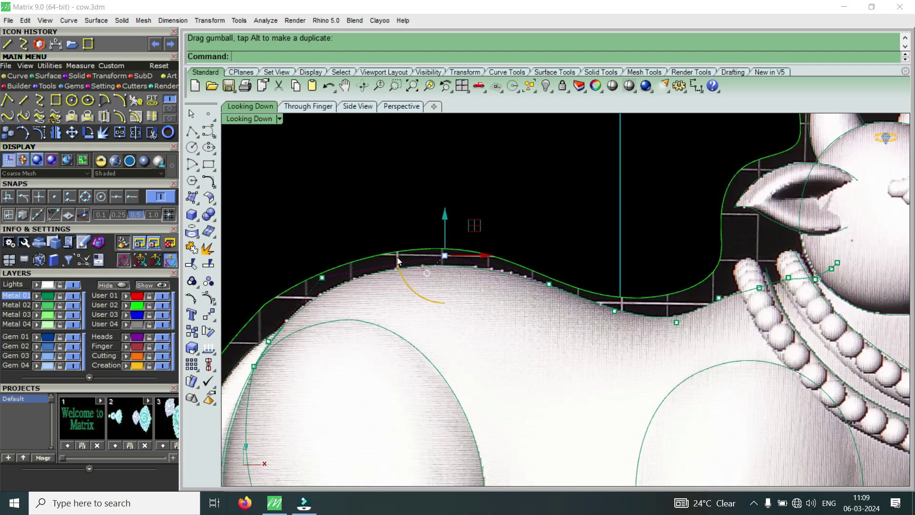
scroll(325, 278, "up", 4)
scroll(343, 268, "down", 4)
scroll(400, 285, "down", 1)
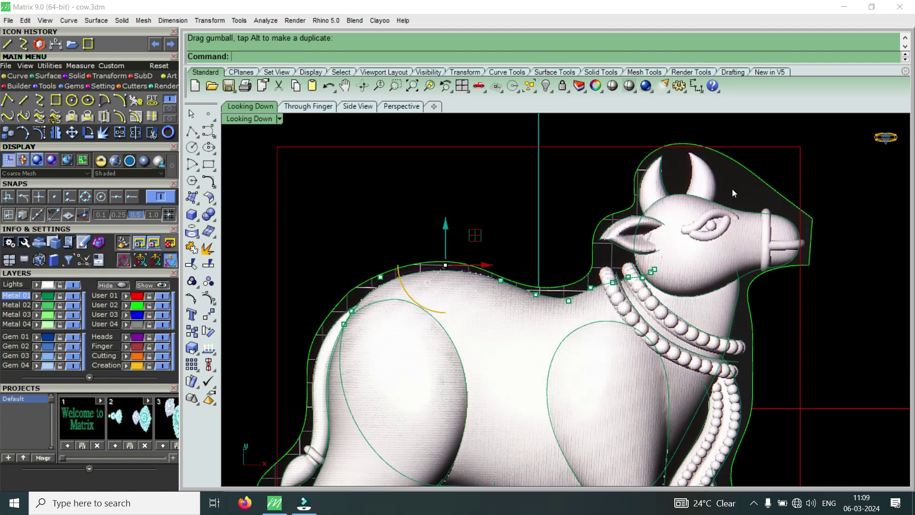
Select the curve along the rear edge of the thigh and hind leg.
scroll(732, 189, "down", 2)
scroll(691, 405, "up", 5)
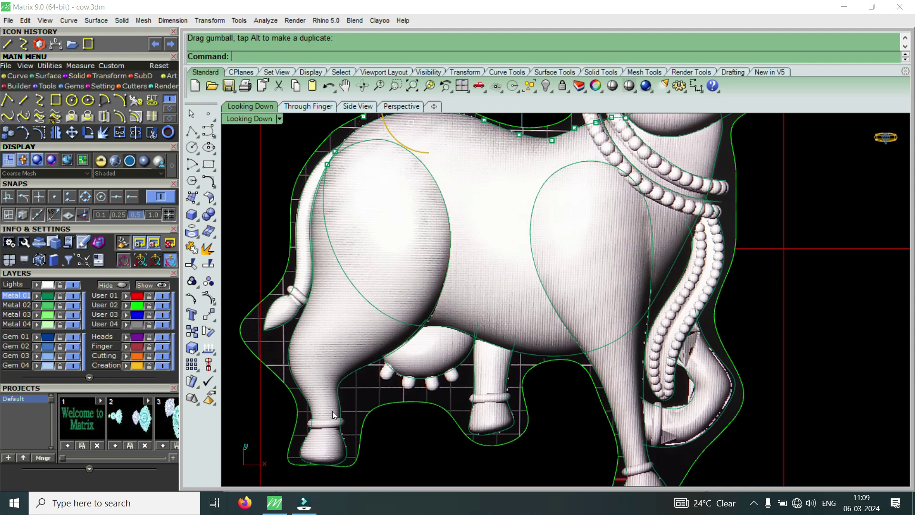
left_click(299, 383)
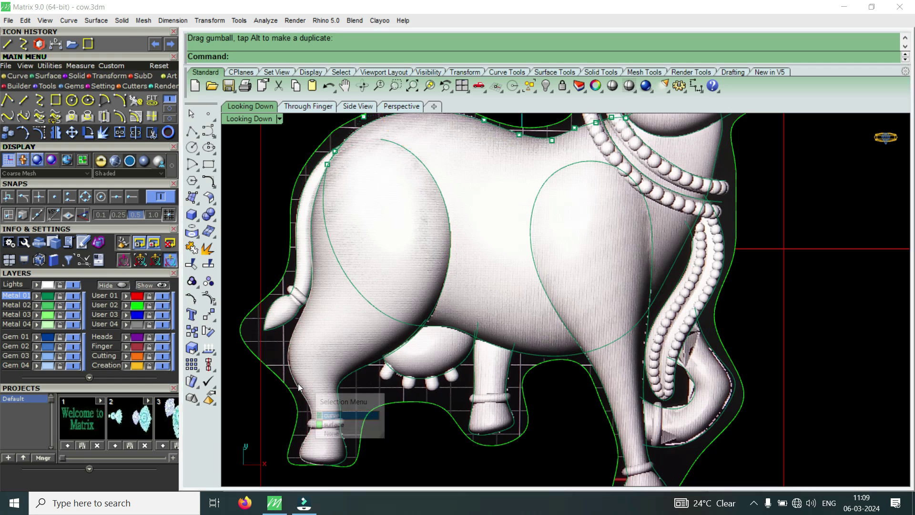
left_click(353, 416)
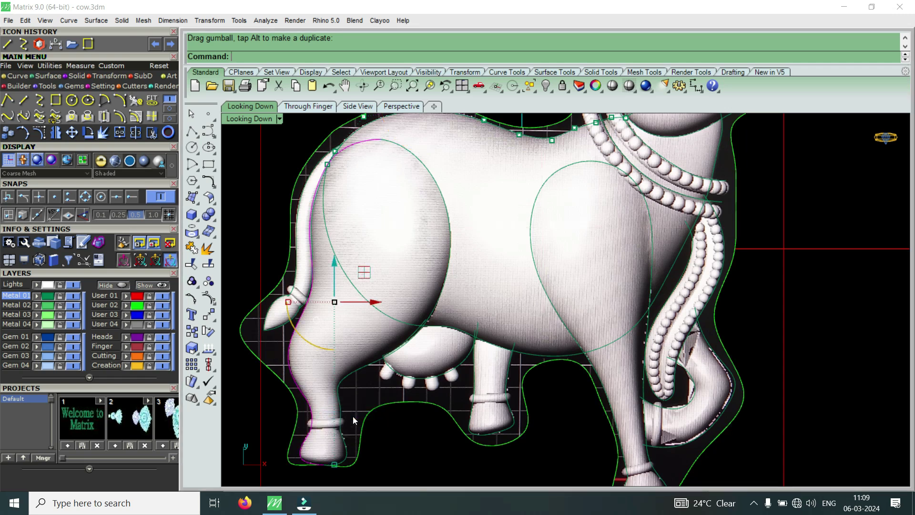